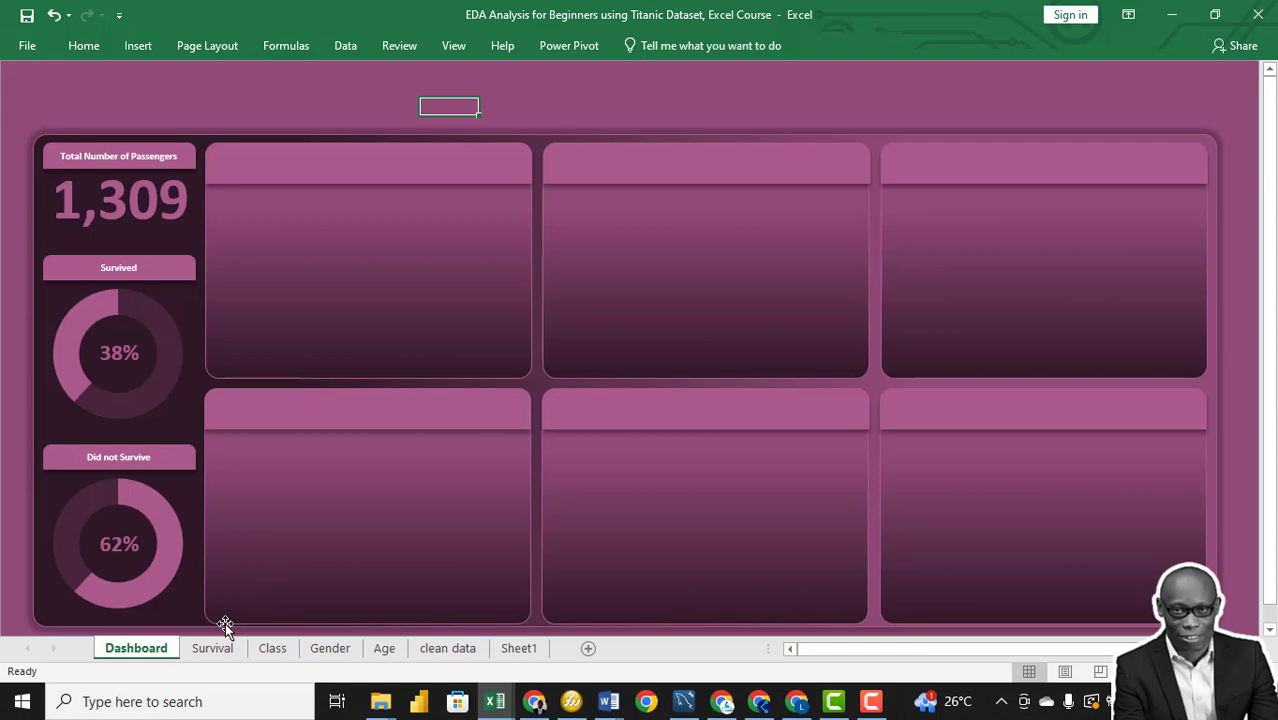
On the Class sheet, show the upper pivot table's Count of Index values with No Calculation instead of percentages.
click(272, 648)
click(298, 110)
click(281, 121)
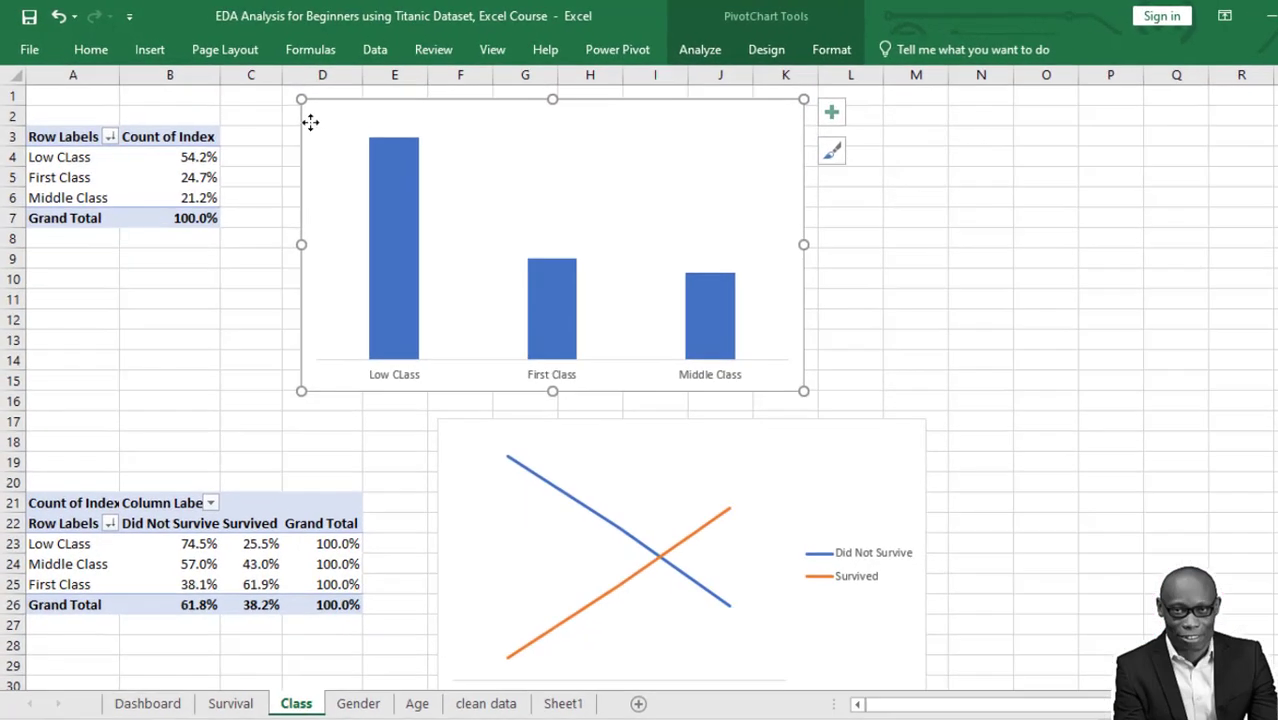
right_click(176, 166)
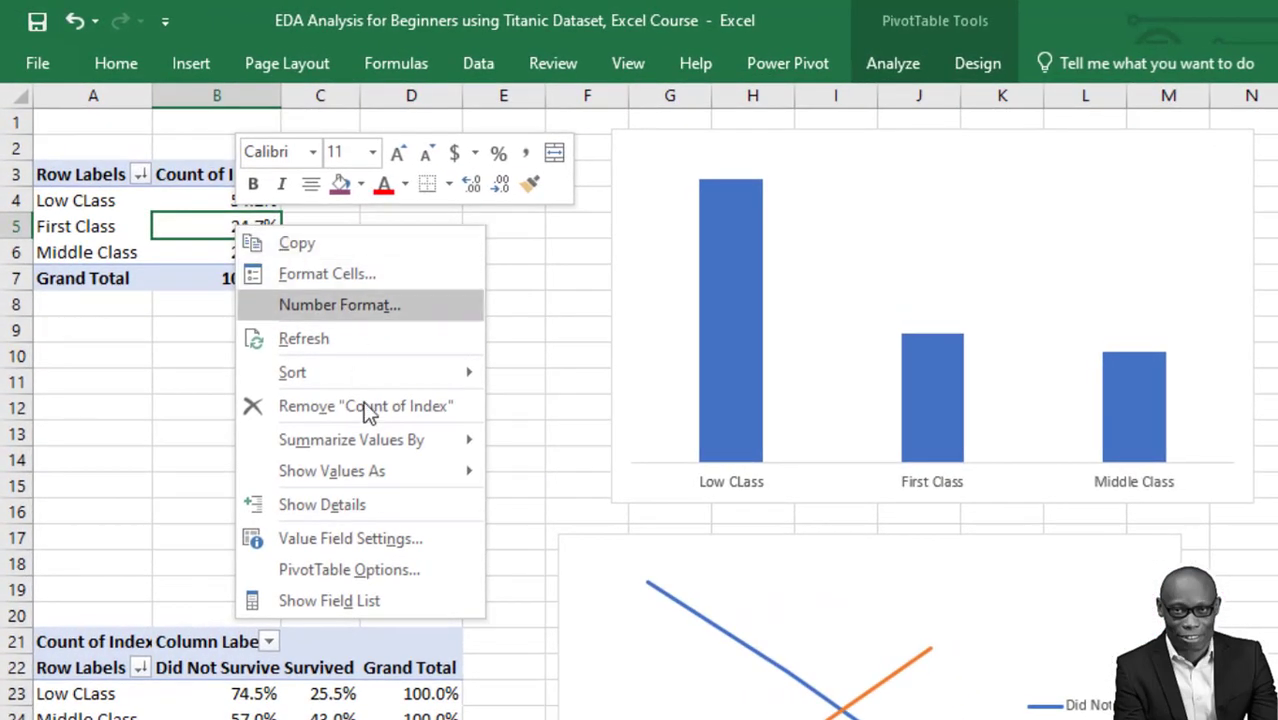
mouse_move(372, 471)
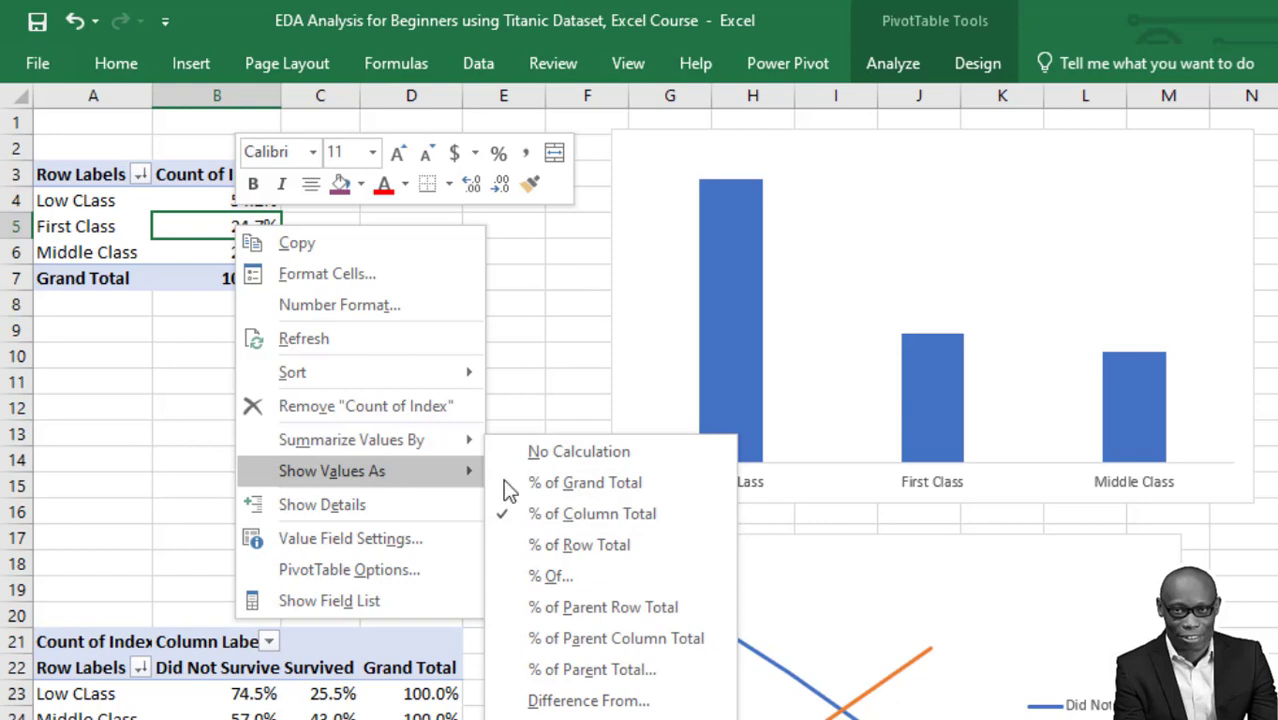
click(613, 448)
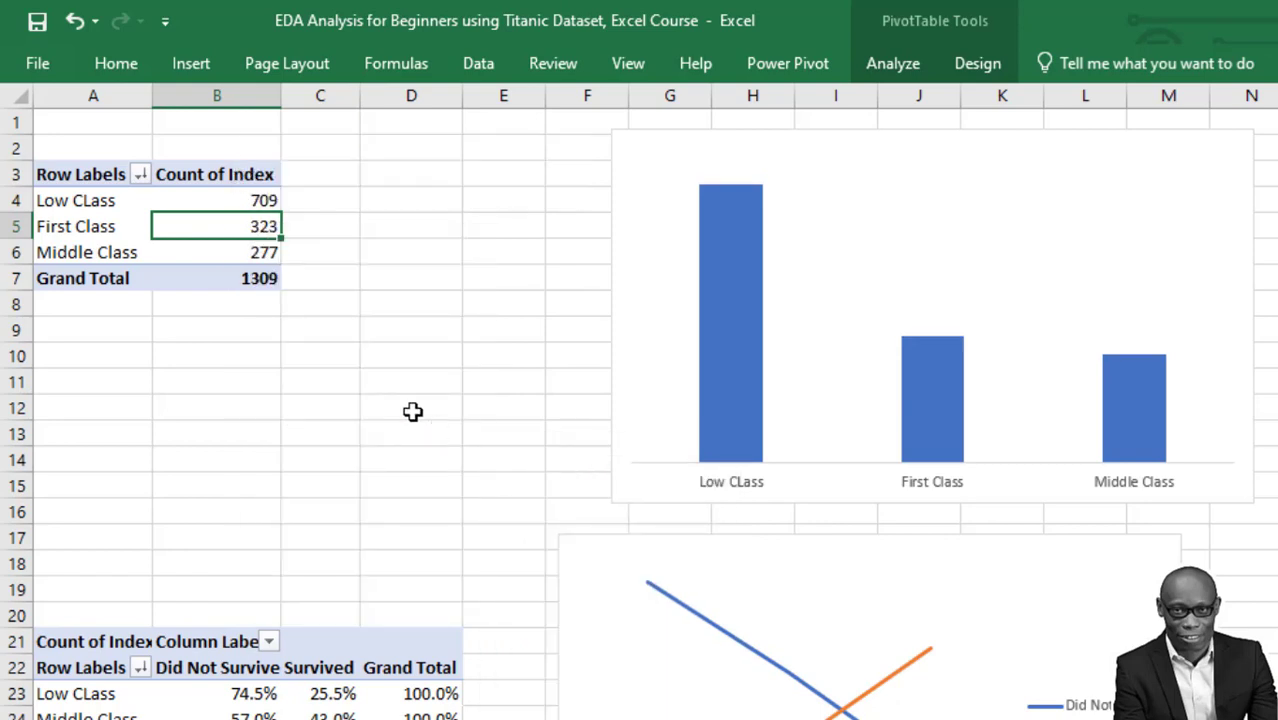
Add data labels to the columns of the passenger class chart.
right_click(725, 371)
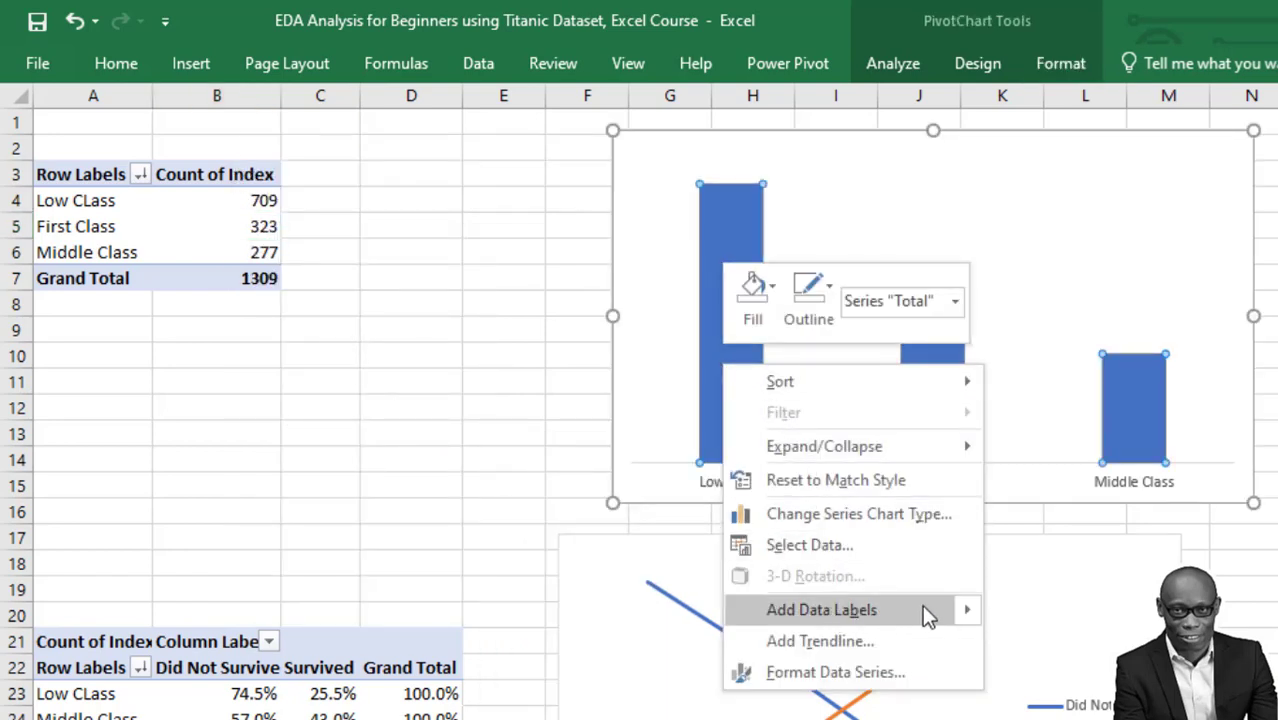
mouse_move(928, 615)
click(1060, 610)
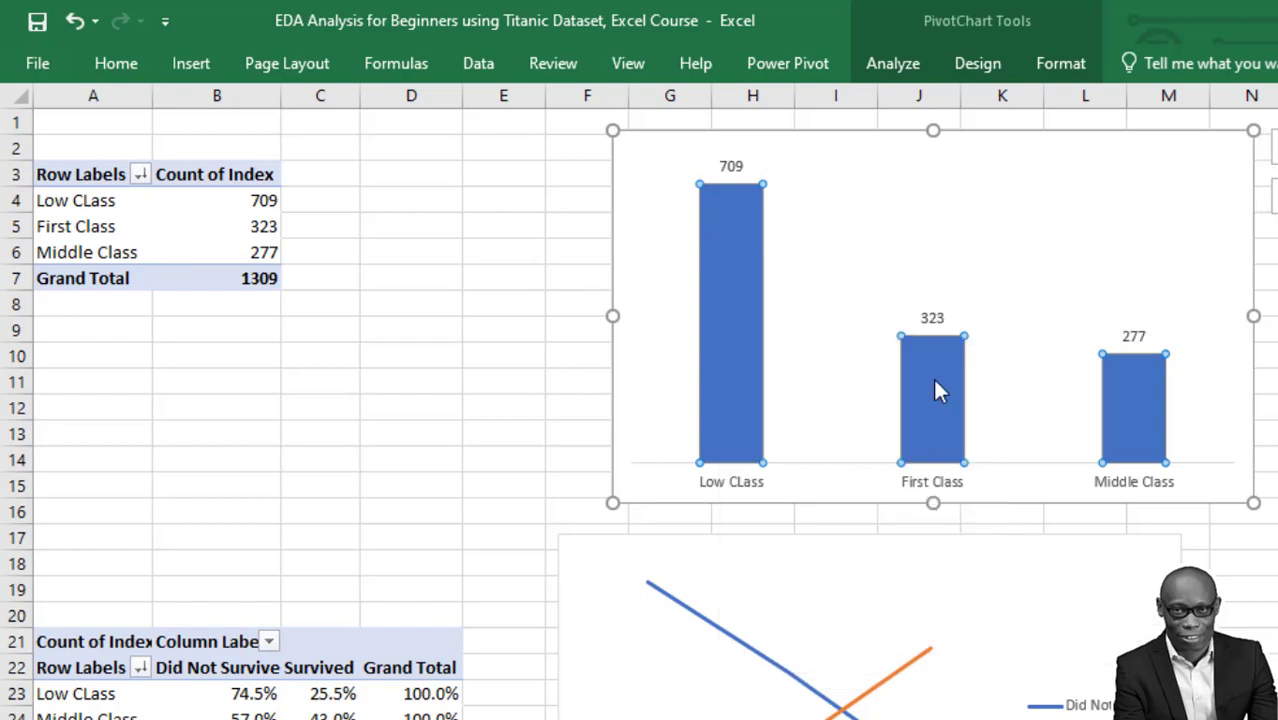
Copy the class column chart to the Dashboard sheet and fit it inside the first card of the upper row.
click(646, 248)
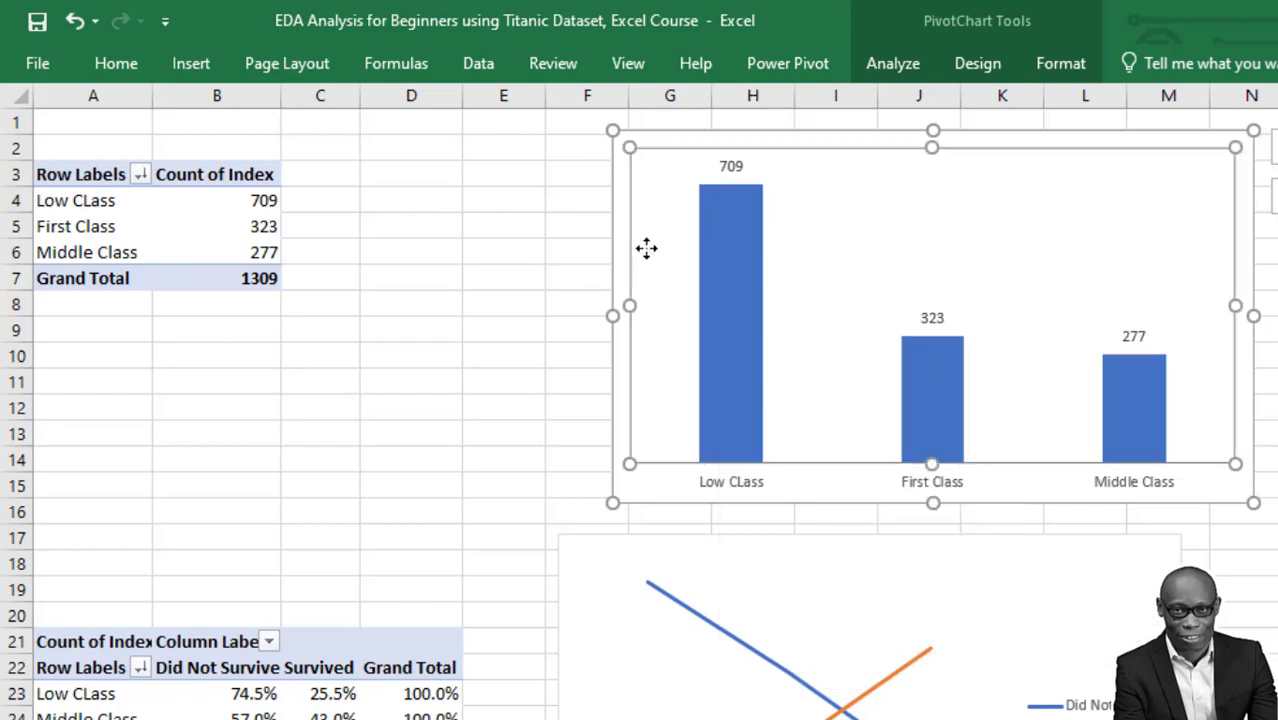
click(622, 279)
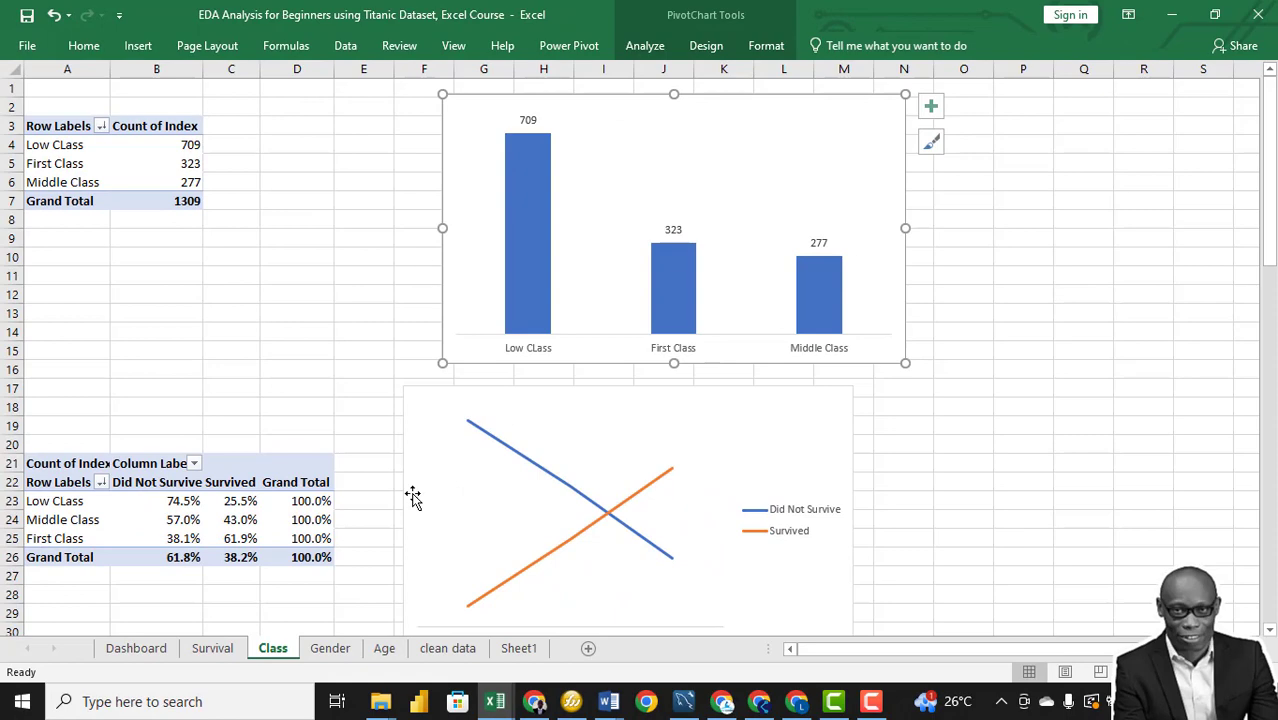
click(145, 650)
key(ctrl+v)
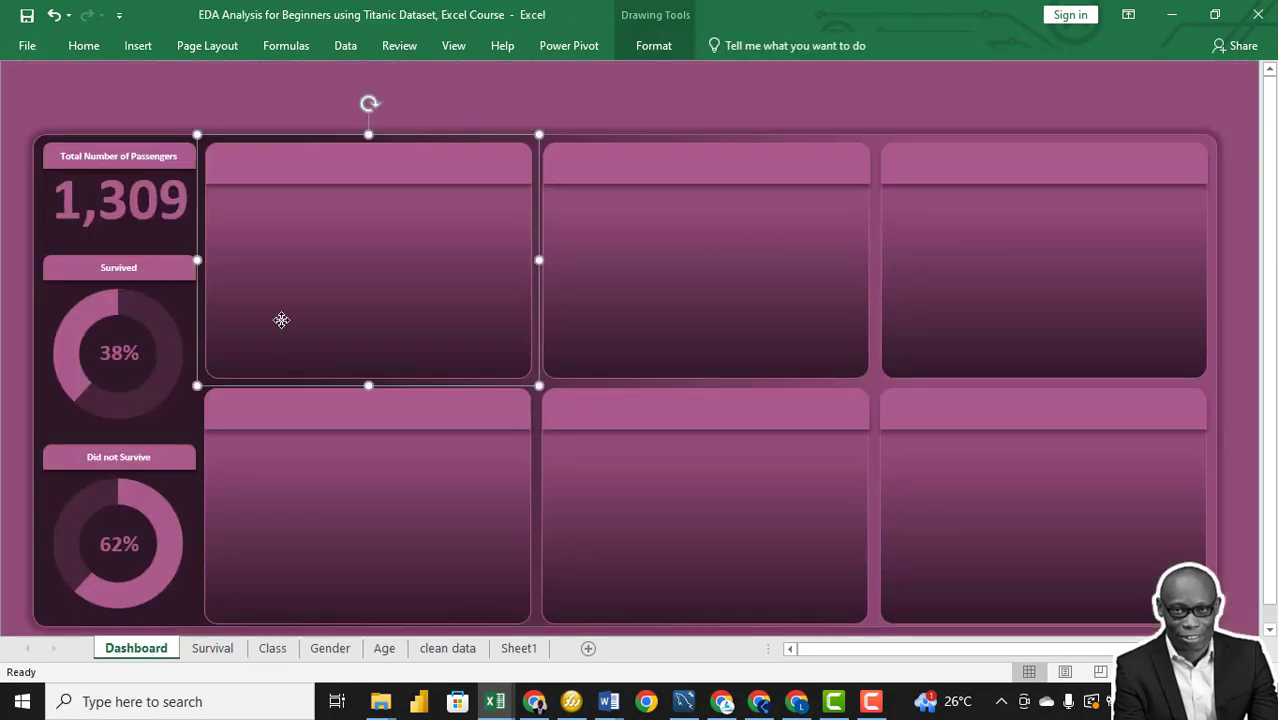
drag(671, 145, 533, 187)
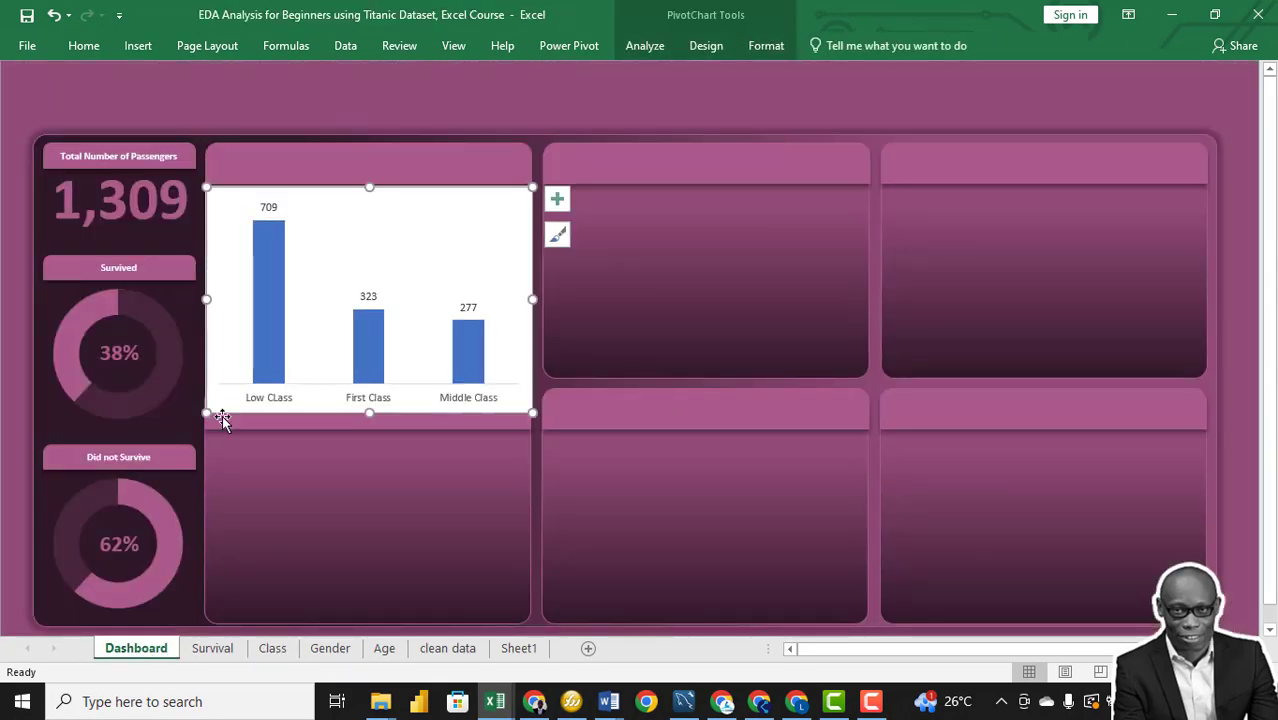
drag(368, 411, 371, 370)
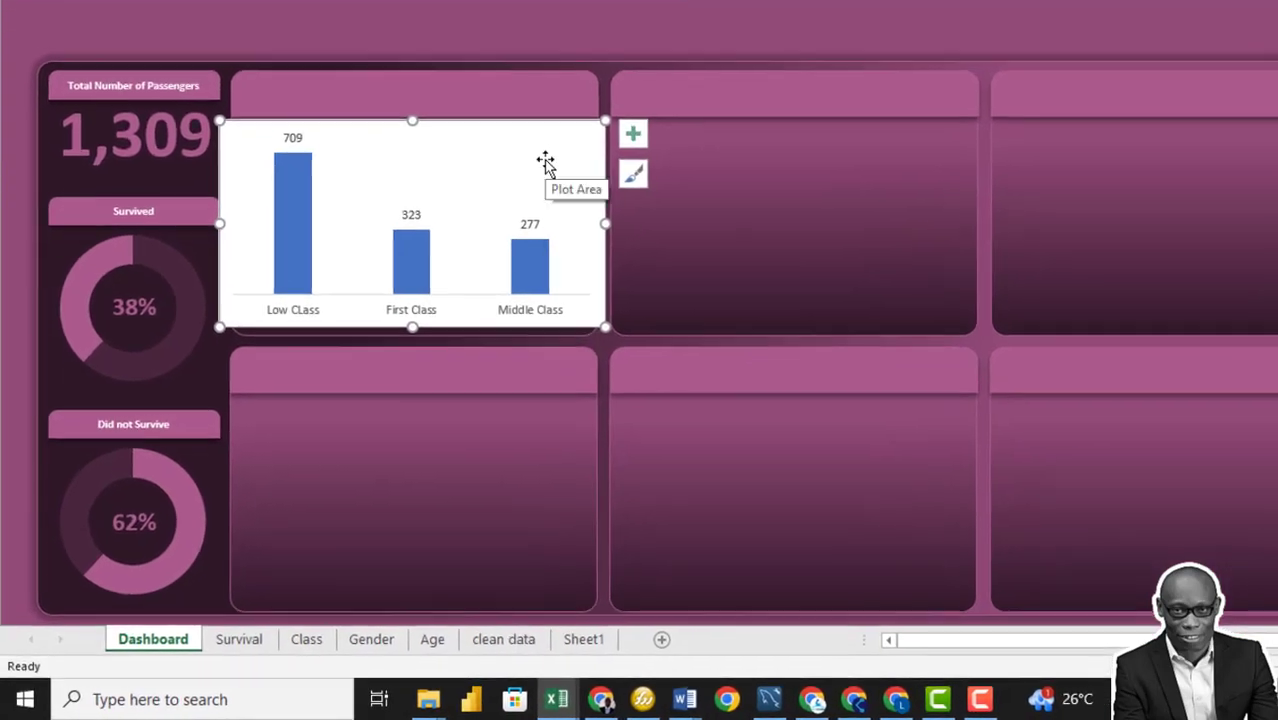
Format the dashboard class chart's area with no fill and no border line.
right_click(482, 222)
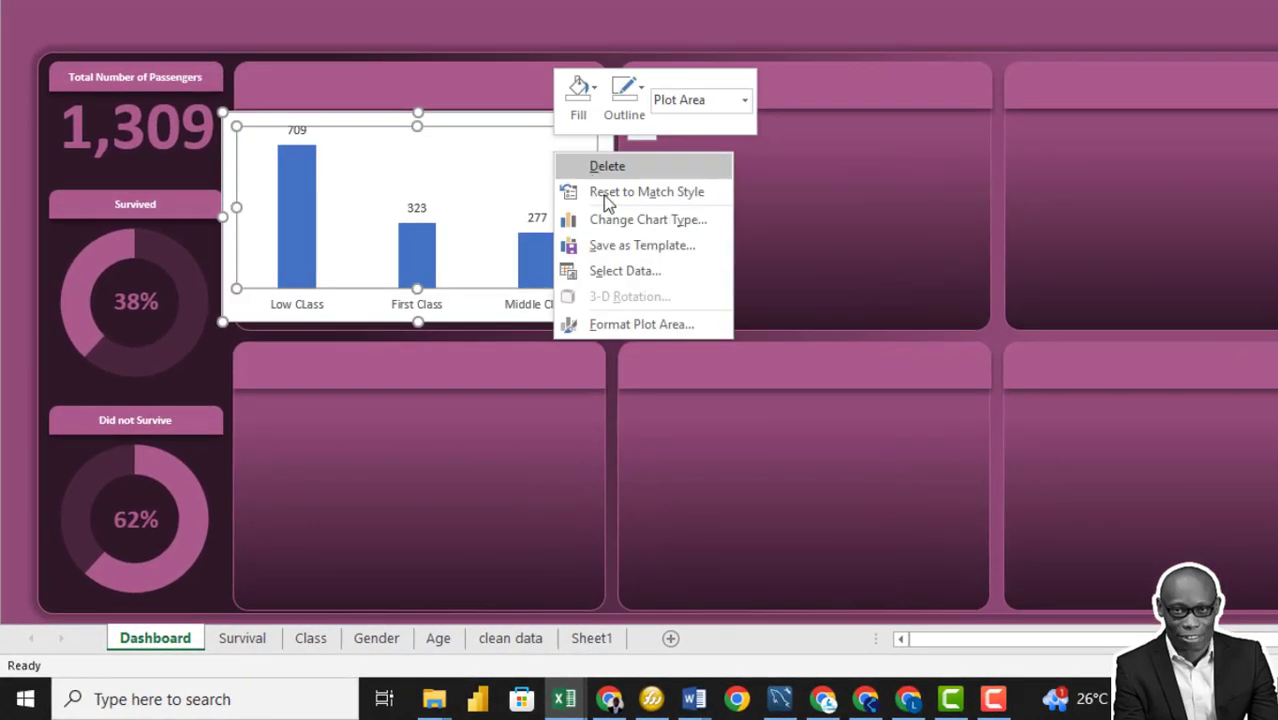
click(425, 181)
right_click(474, 117)
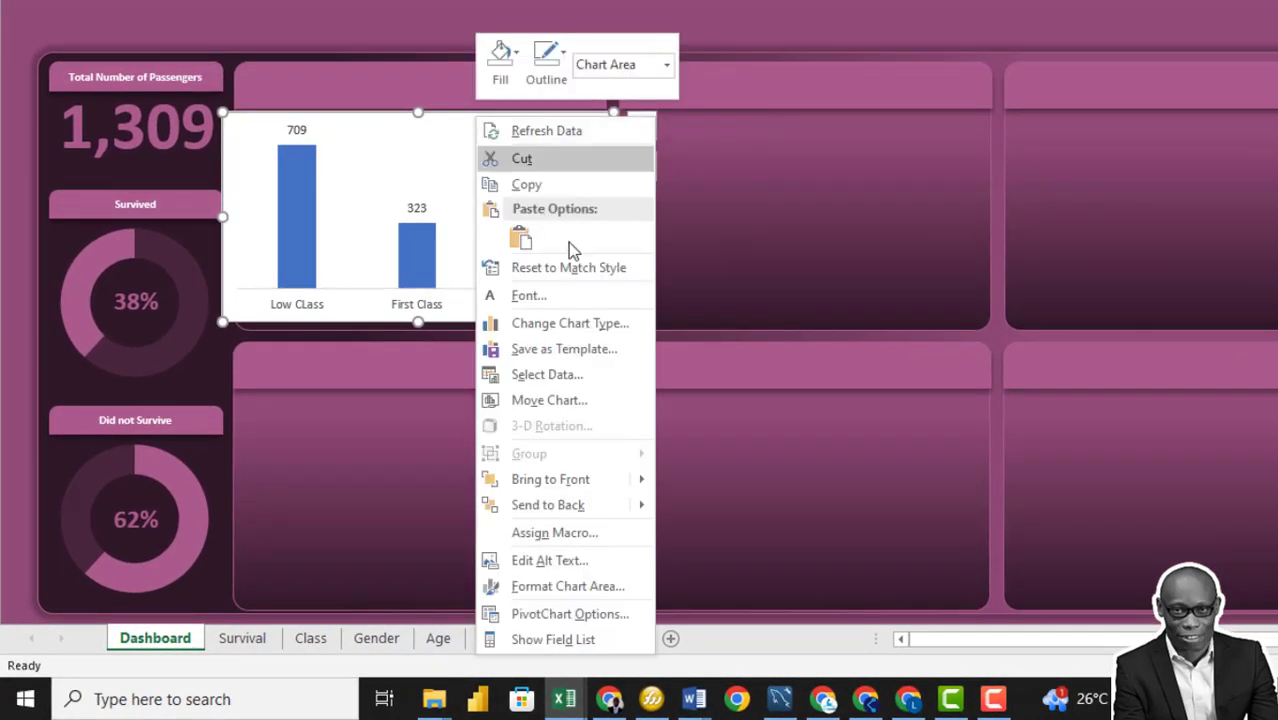
click(587, 596)
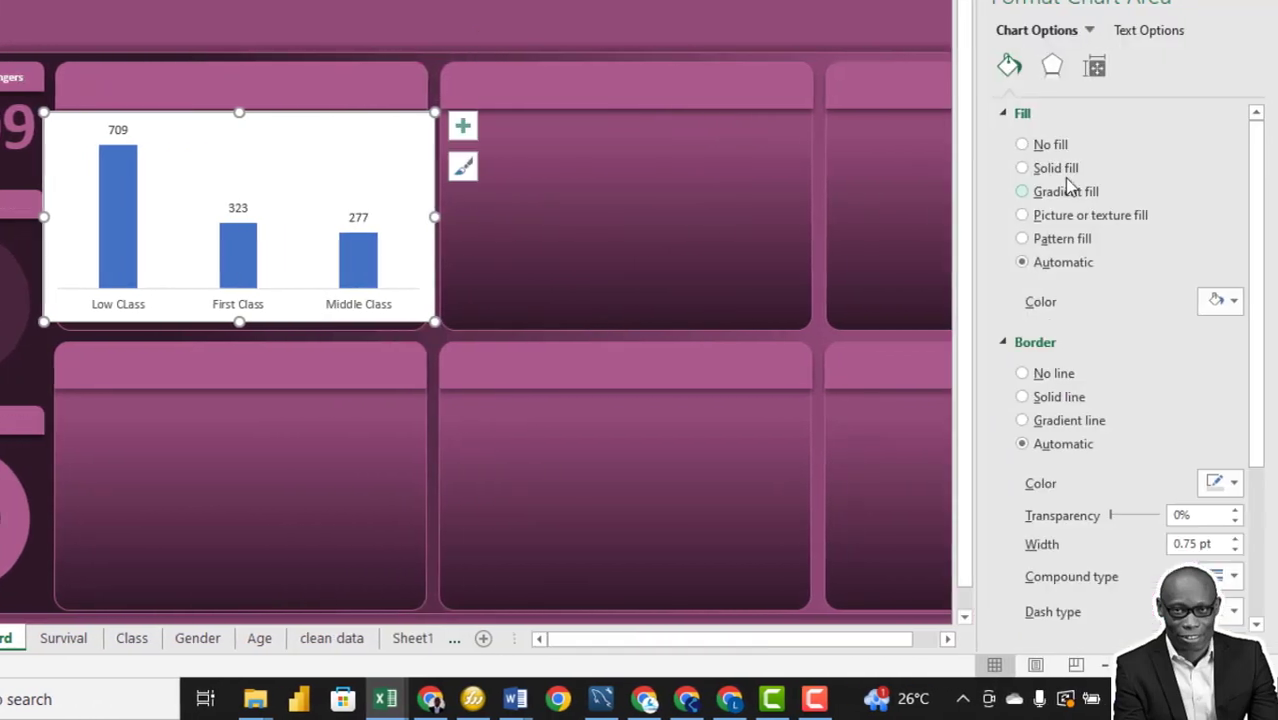
click(1022, 144)
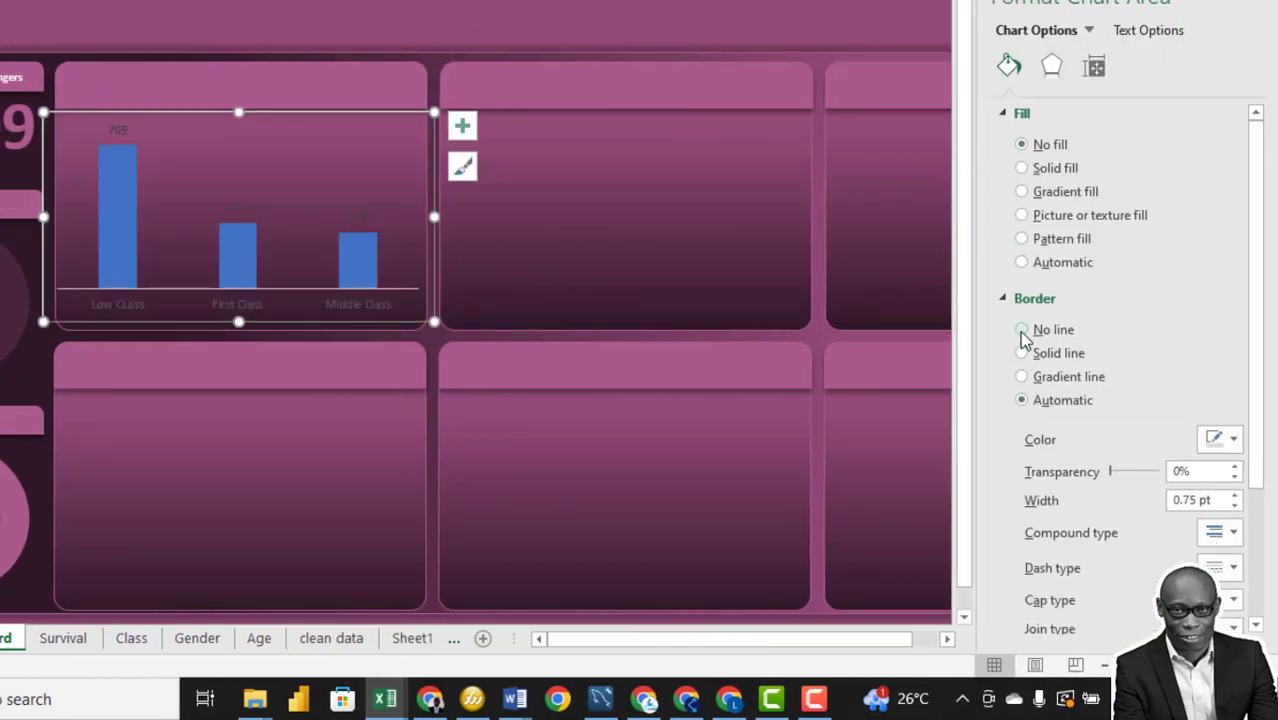
click(1022, 330)
Give the class chart's columns a solid fill in the recent pink colour and no border line.
click(122, 251)
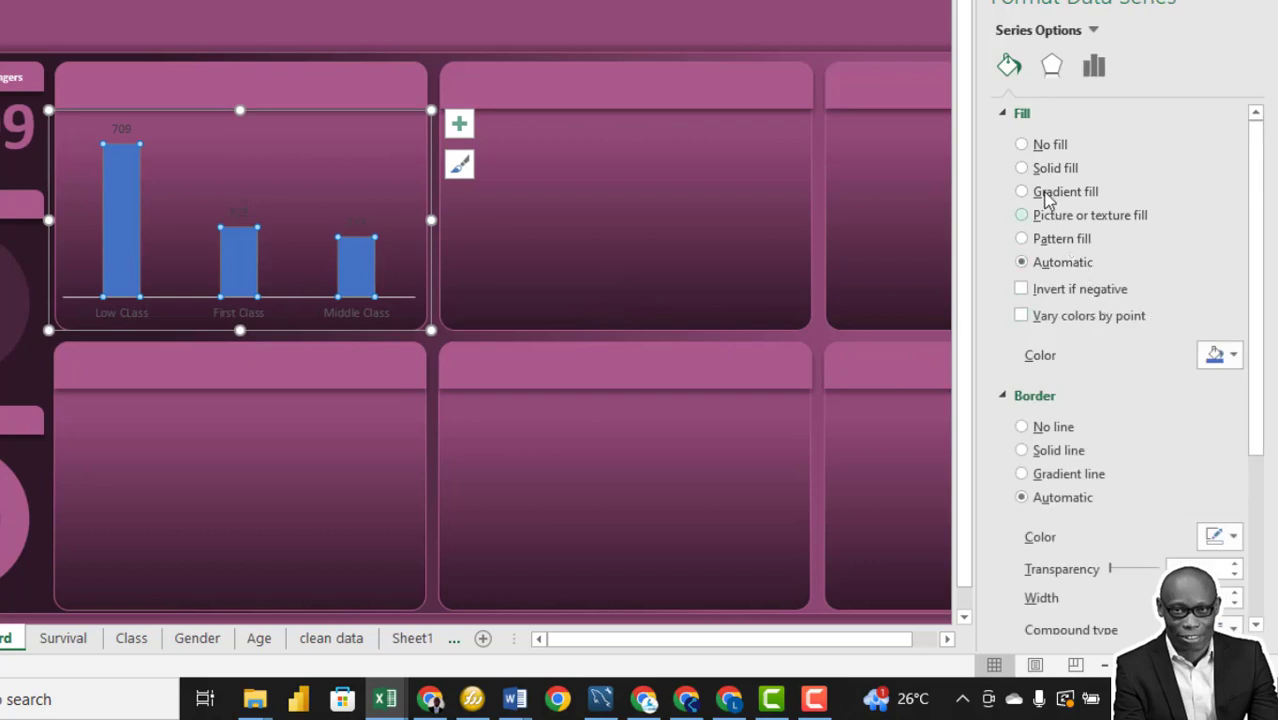
click(1022, 168)
click(1220, 355)
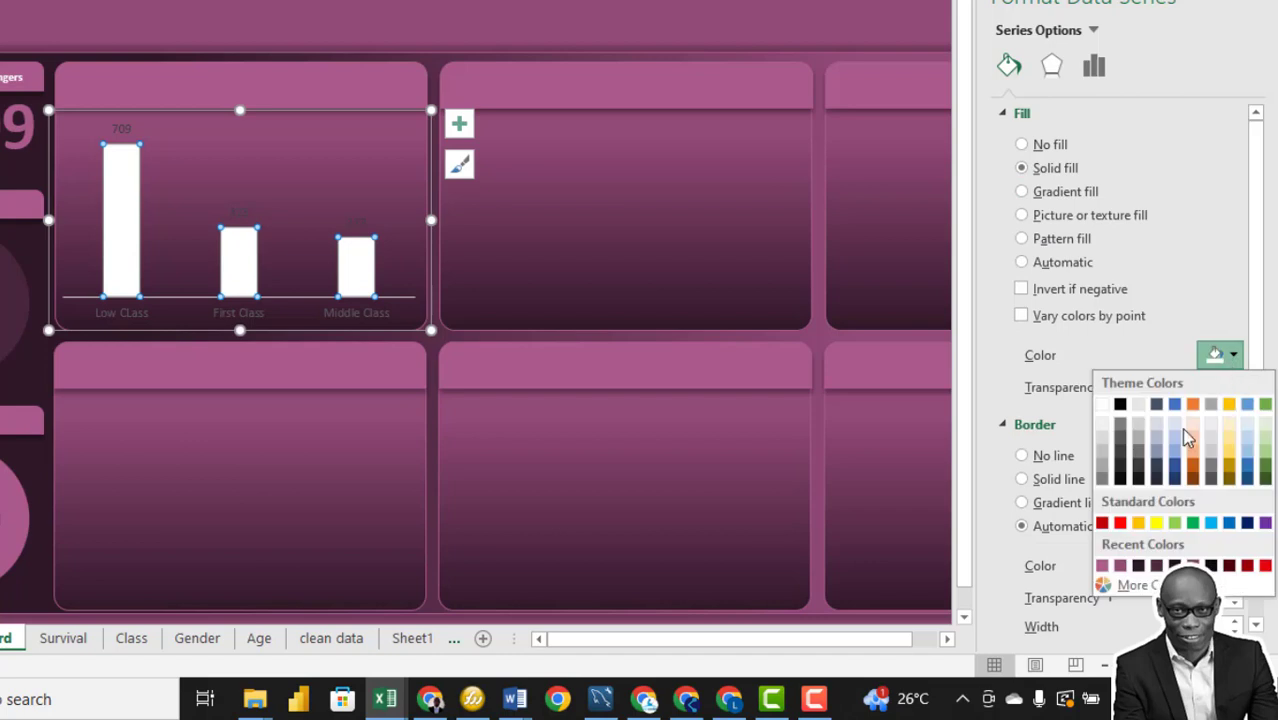
click(1103, 566)
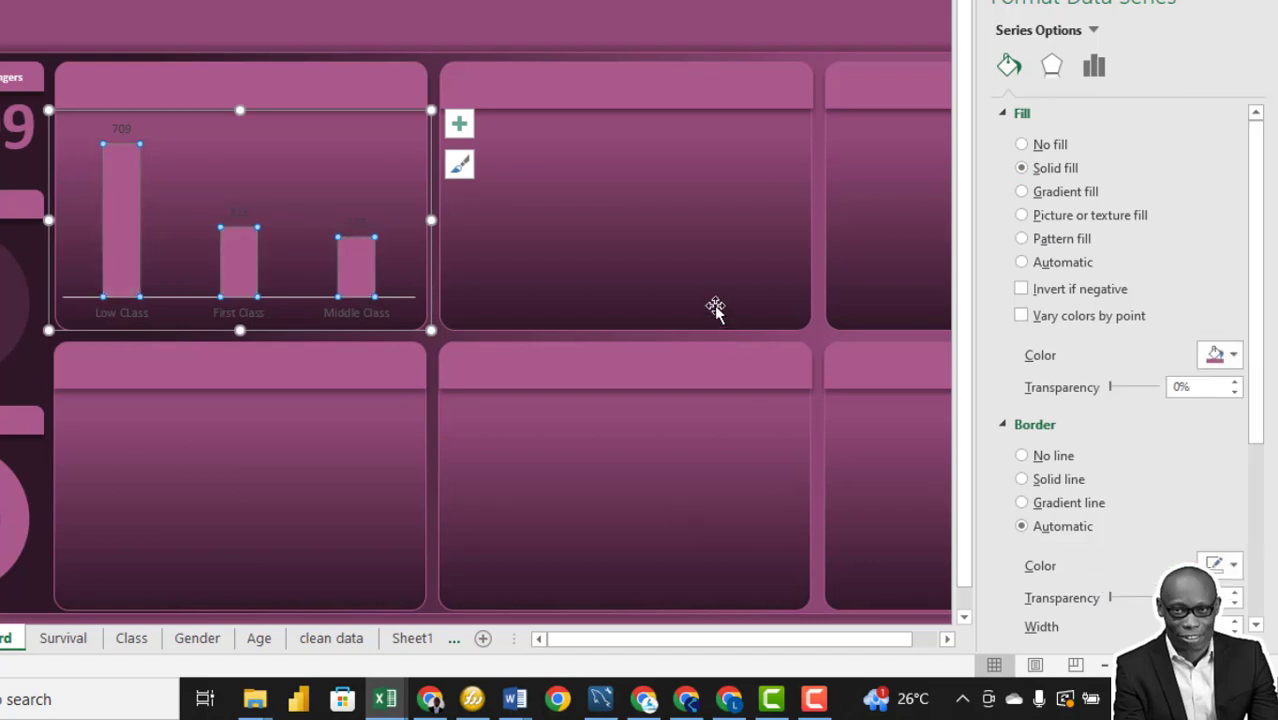
click(1021, 456)
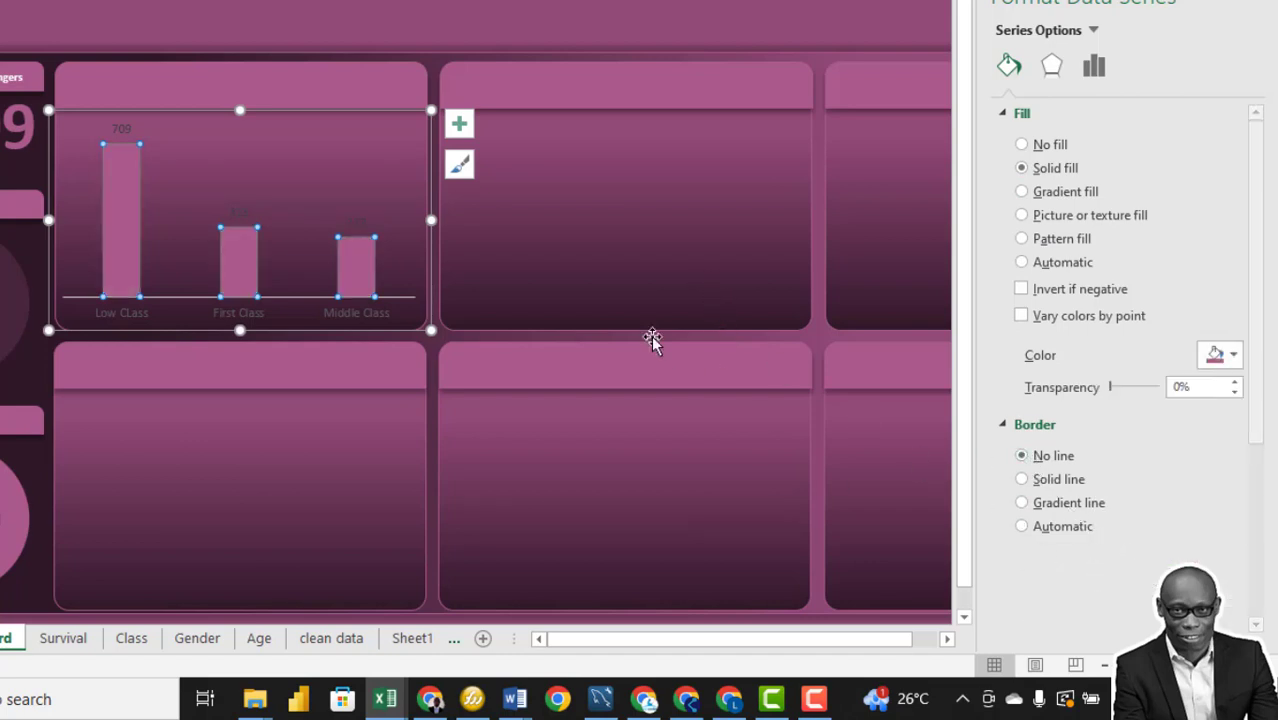
click(652, 262)
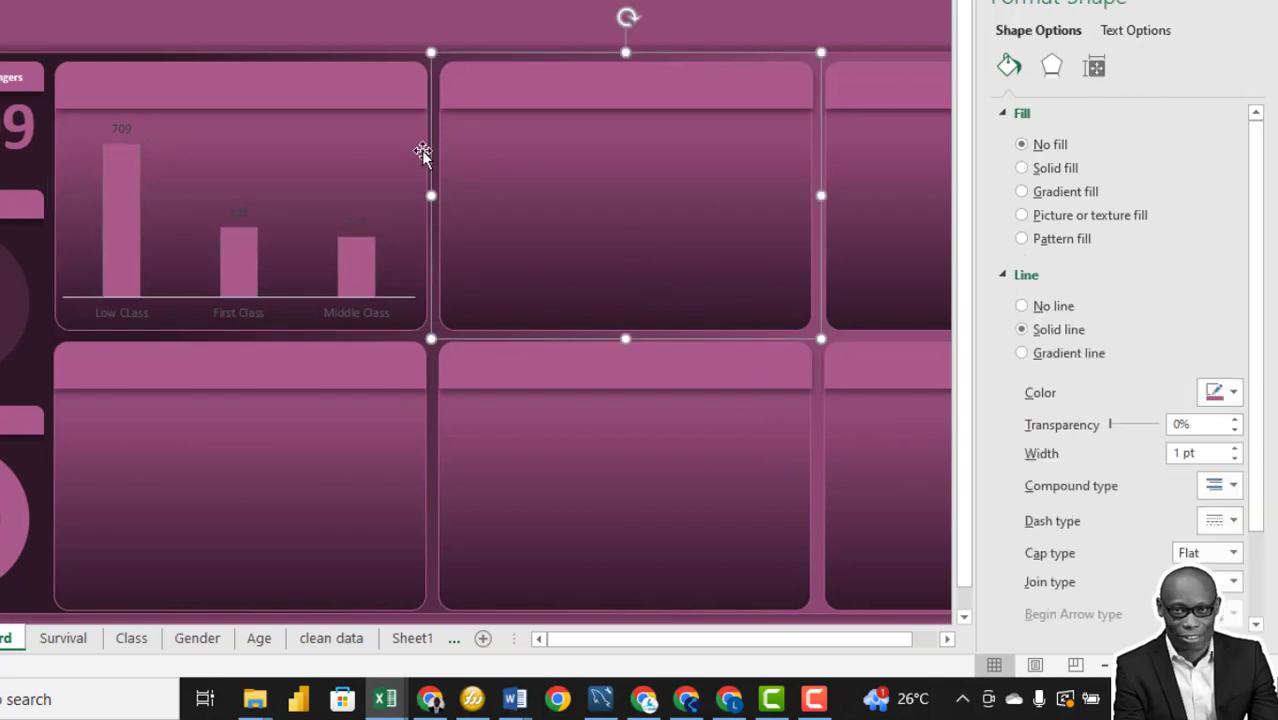
Set the font colour of the class chart's data labels to the recent pink.
click(121, 133)
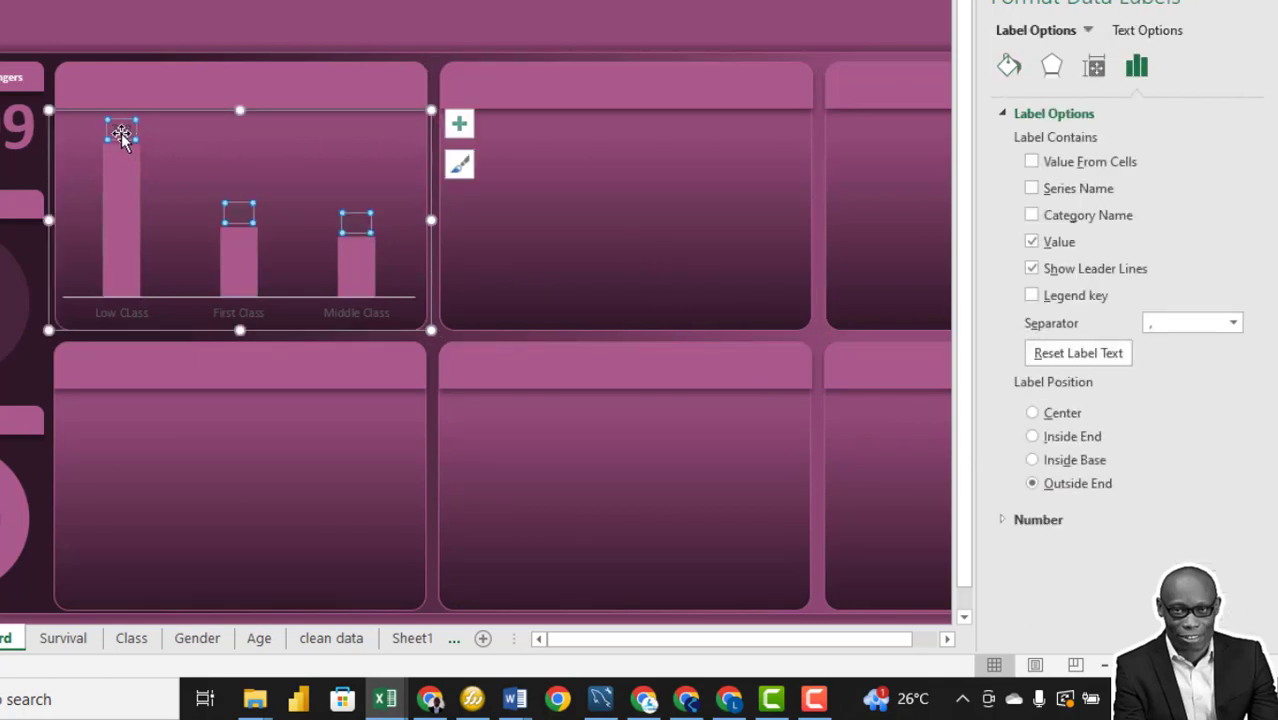
click(122, 132)
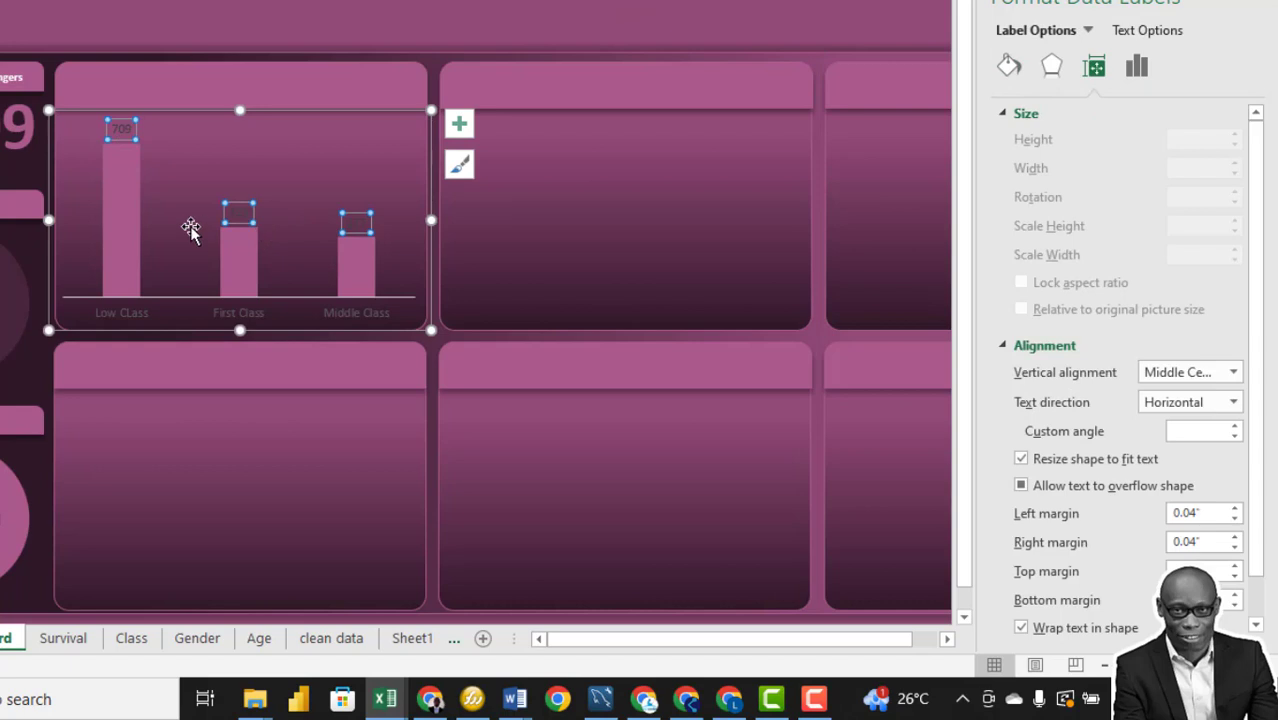
right_click(235, 214)
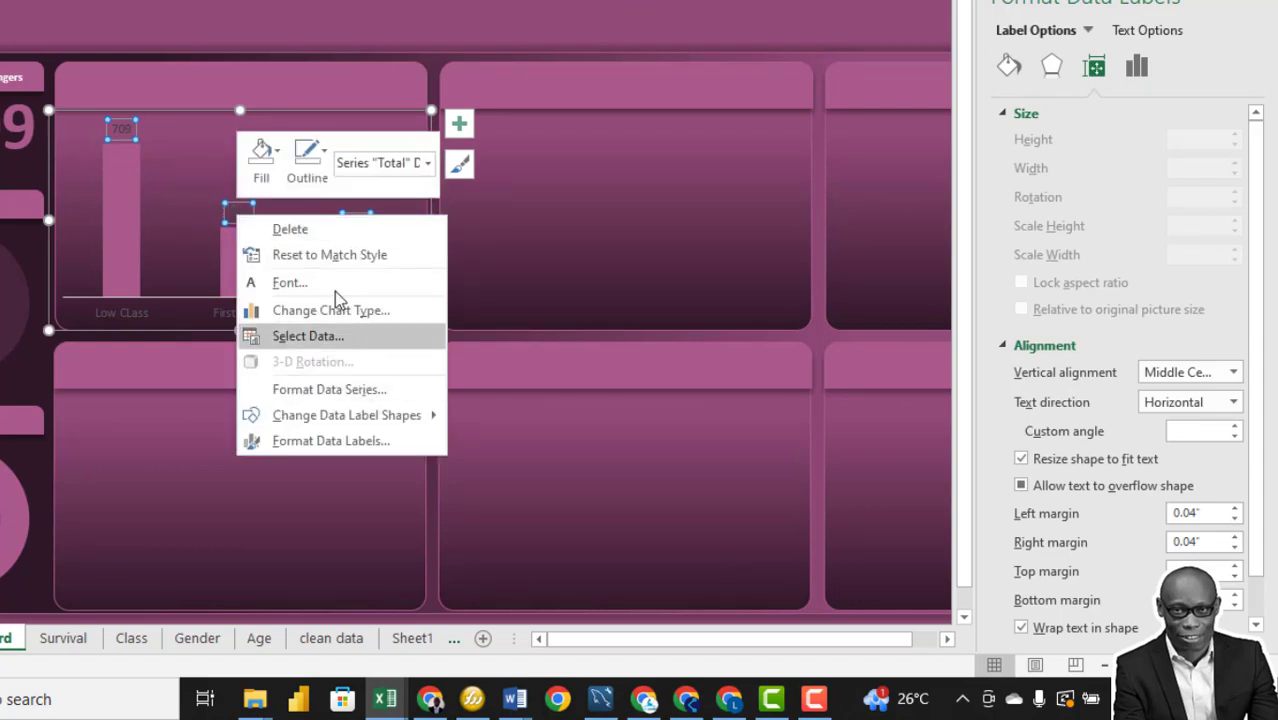
click(289, 282)
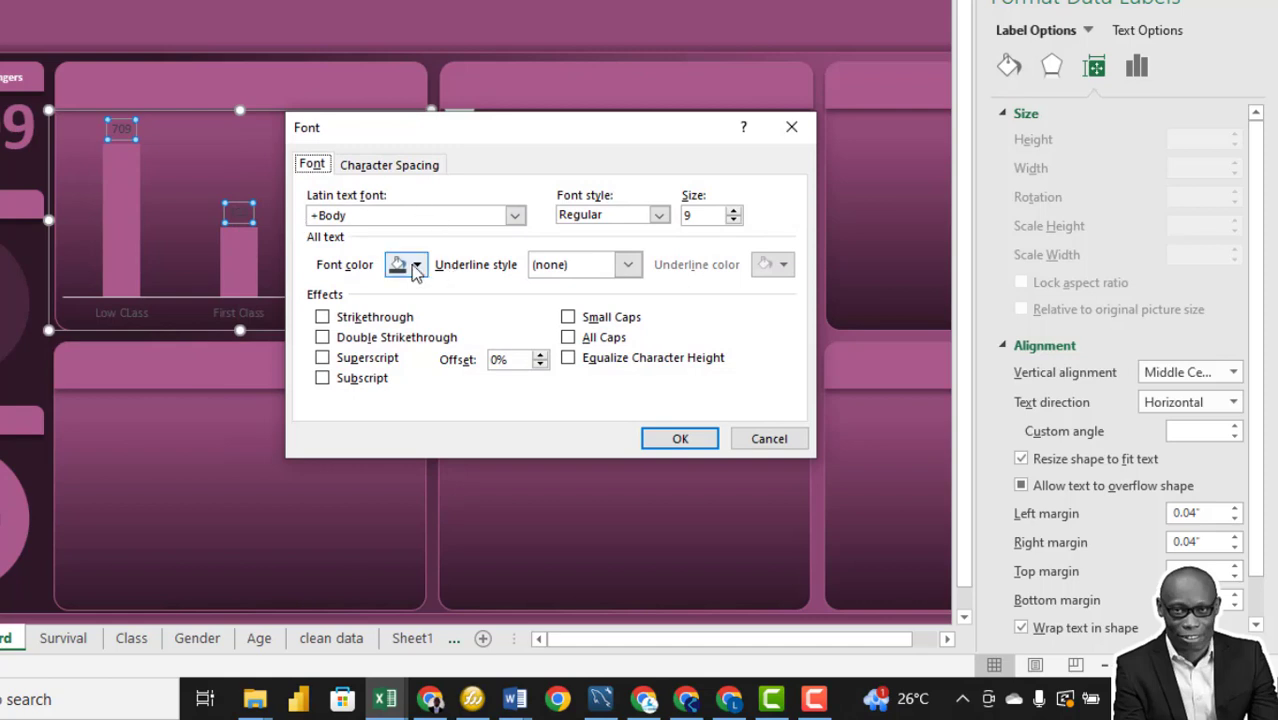
click(418, 265)
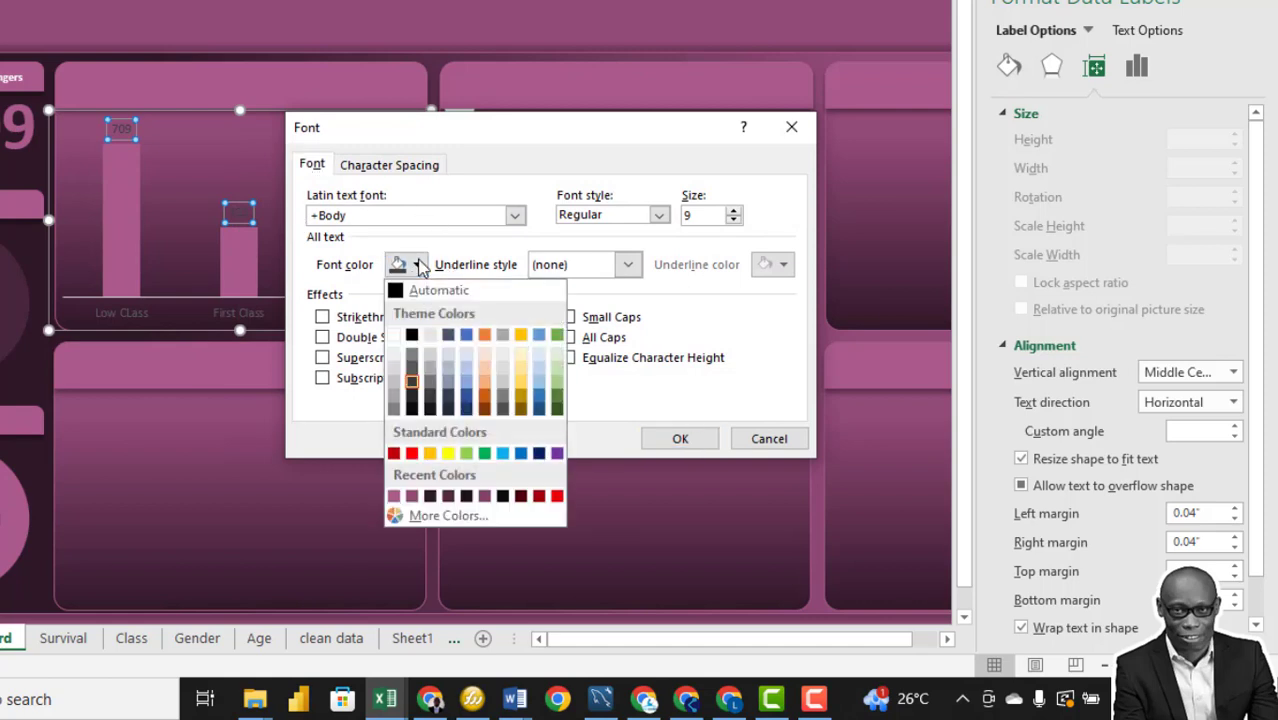
click(394, 496)
click(676, 438)
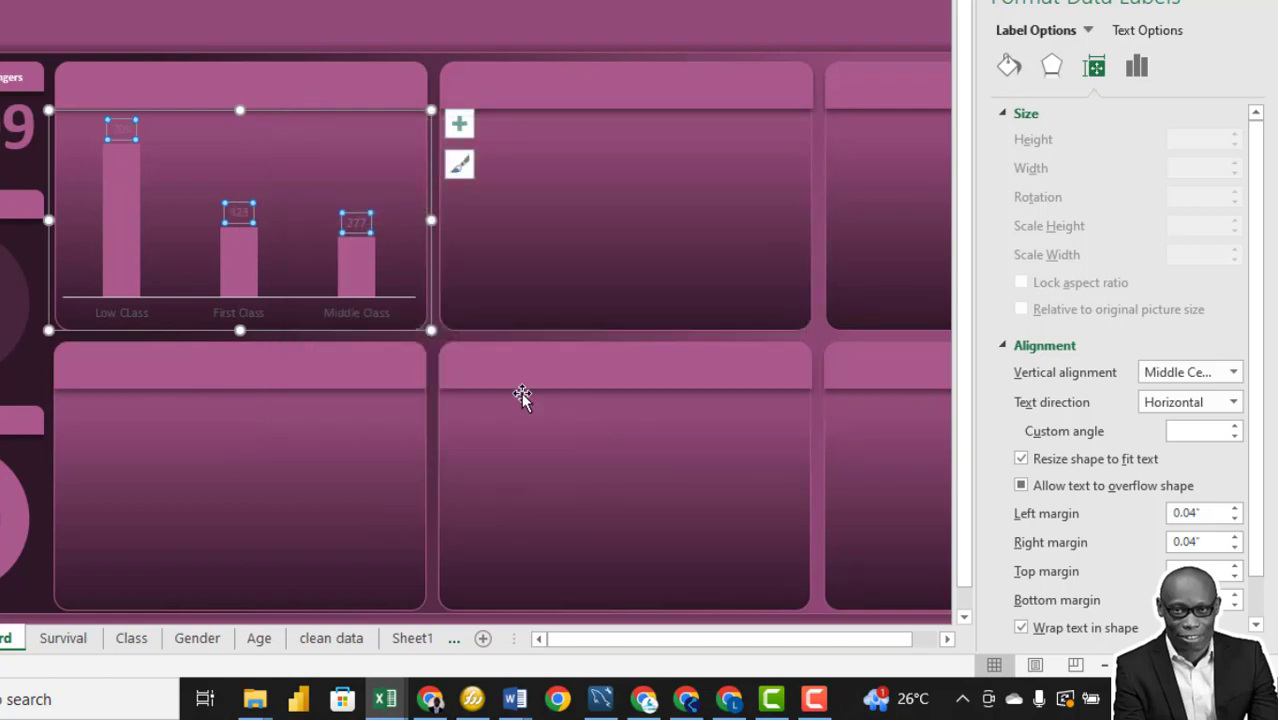
click(579, 268)
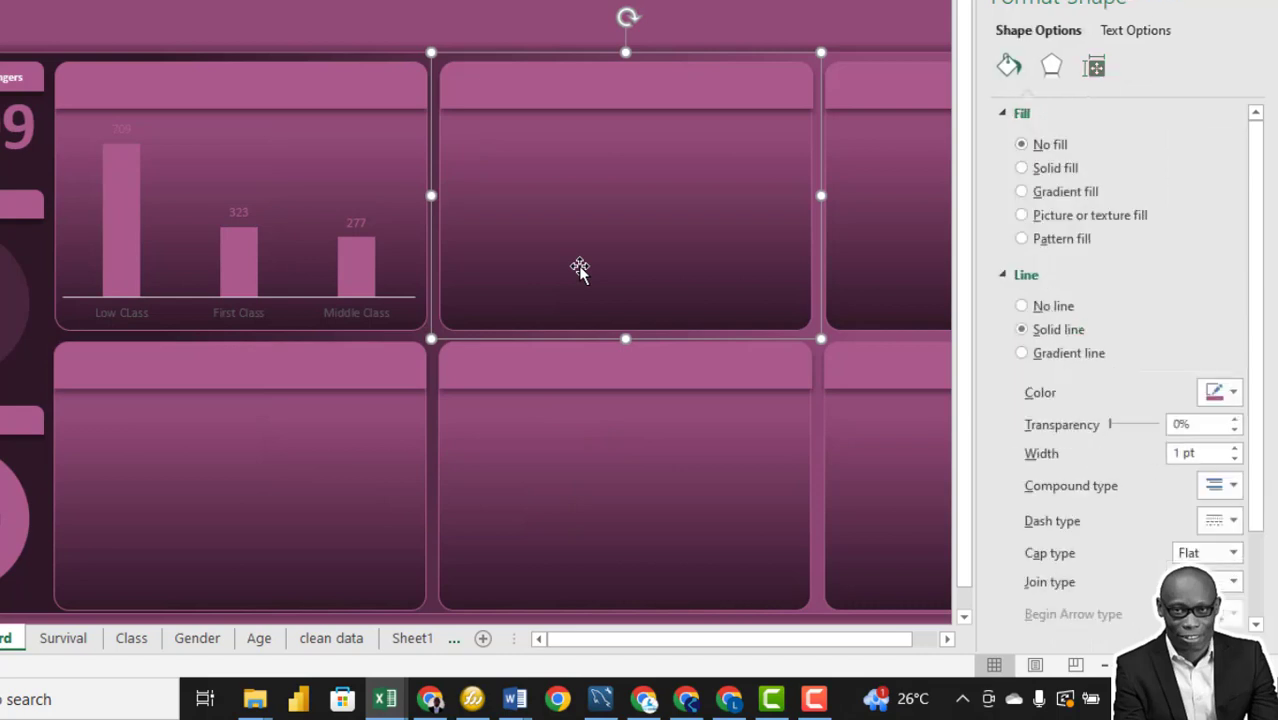
Set the font colour of the class chart's data labels to white.
click(240, 217)
right_click(240, 217)
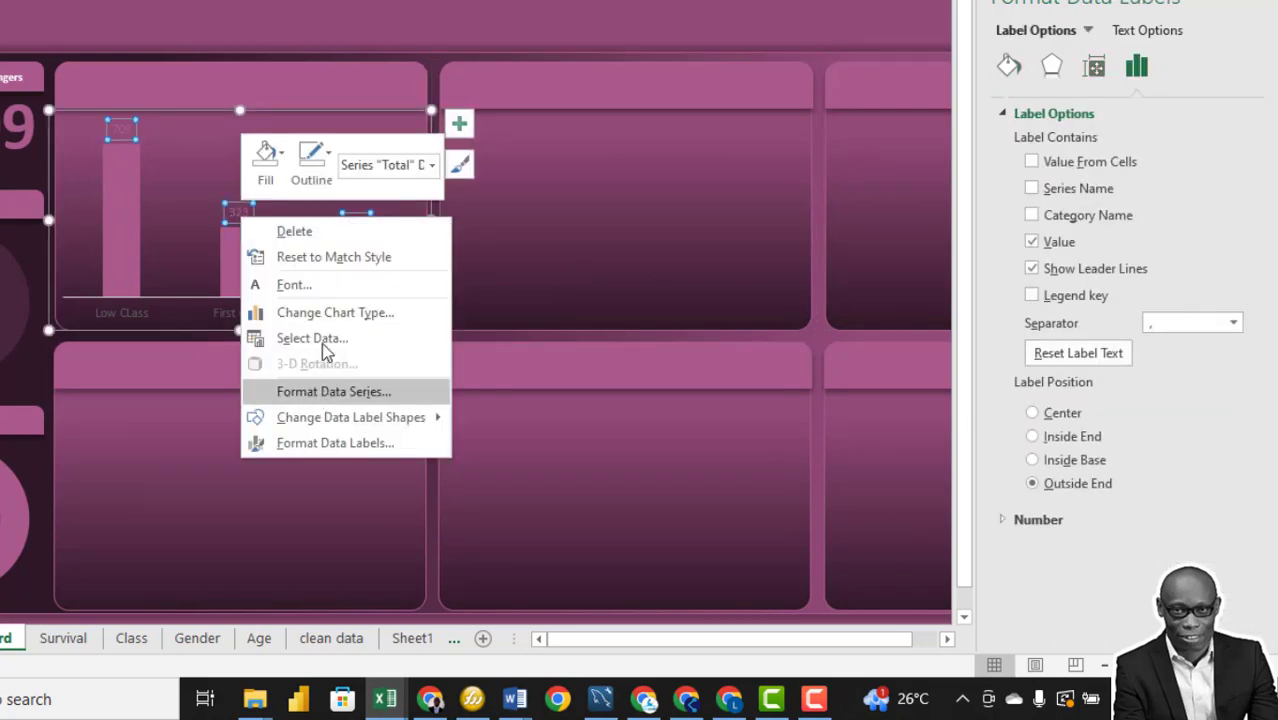
click(307, 284)
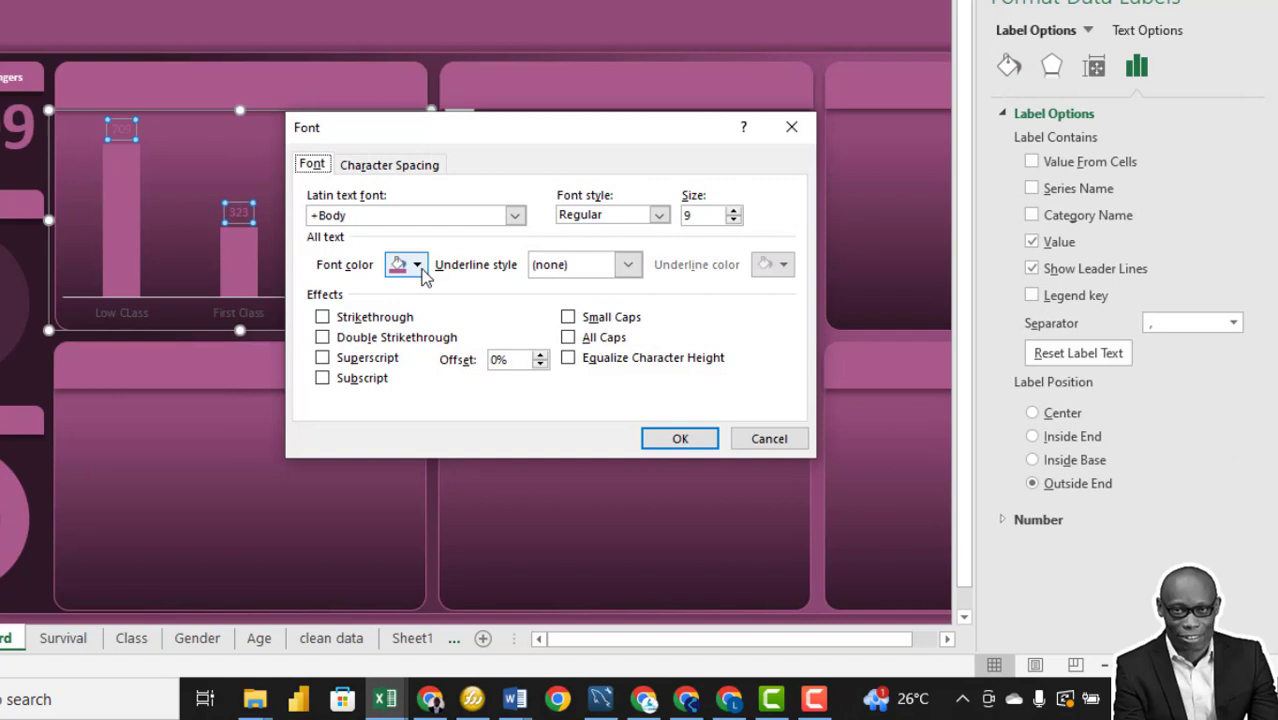
click(418, 265)
click(395, 335)
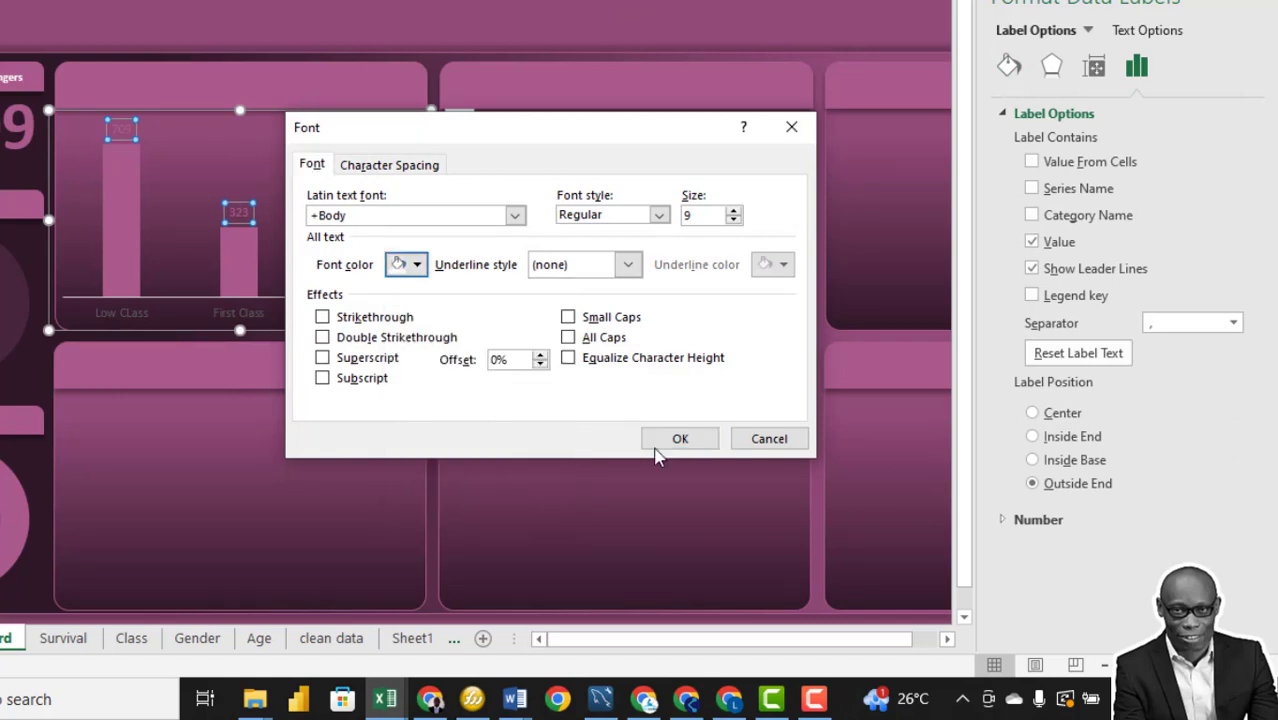
click(683, 438)
click(624, 254)
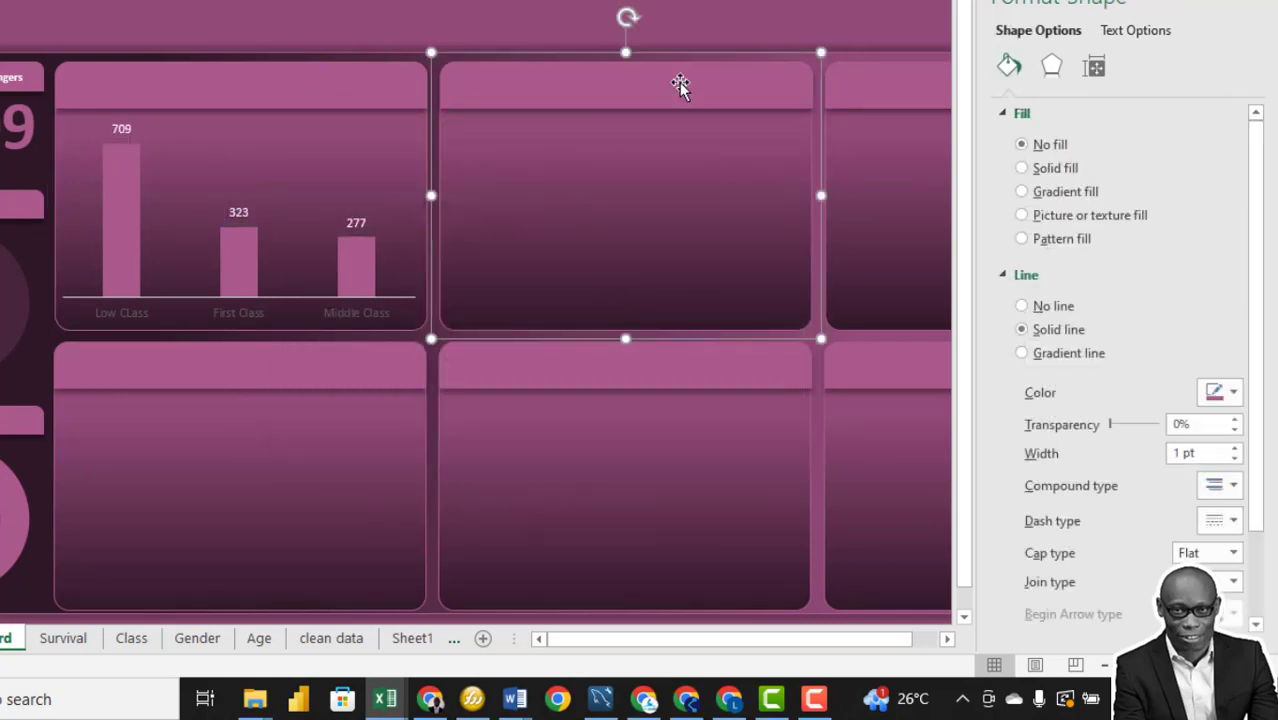
Make the class chart's category axis labels white and bold.
click(117, 314)
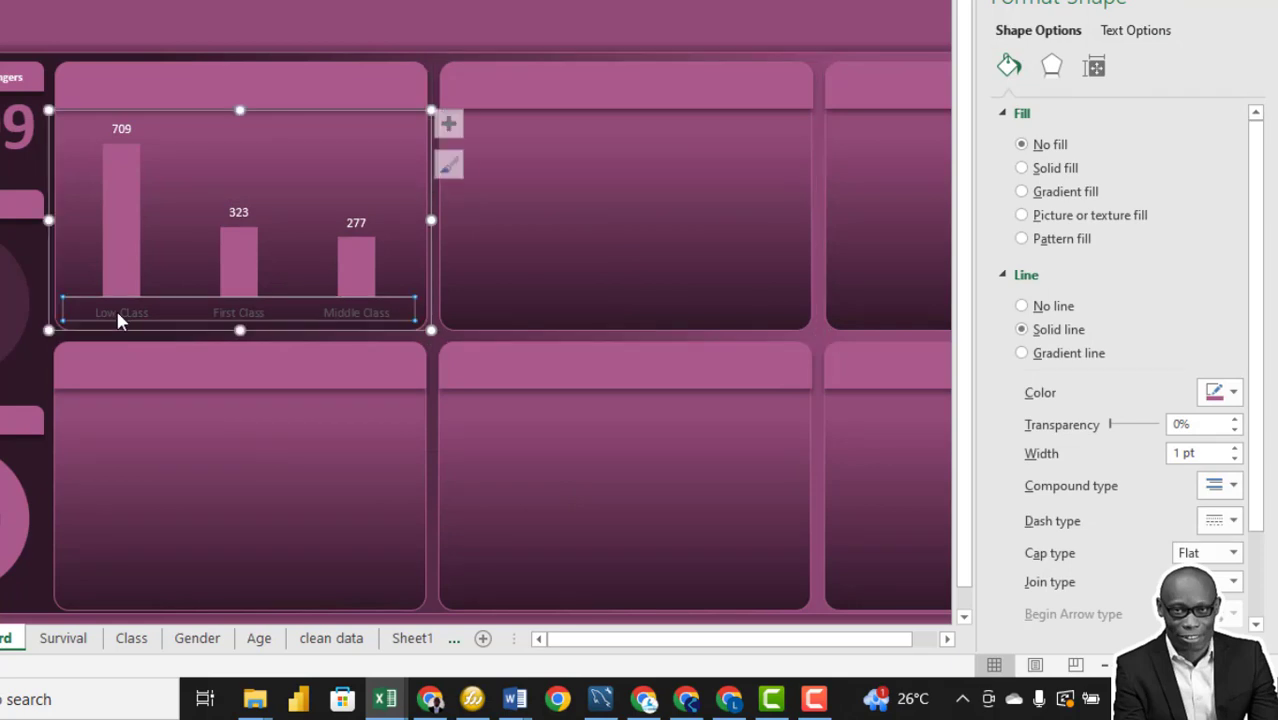
right_click(117, 314)
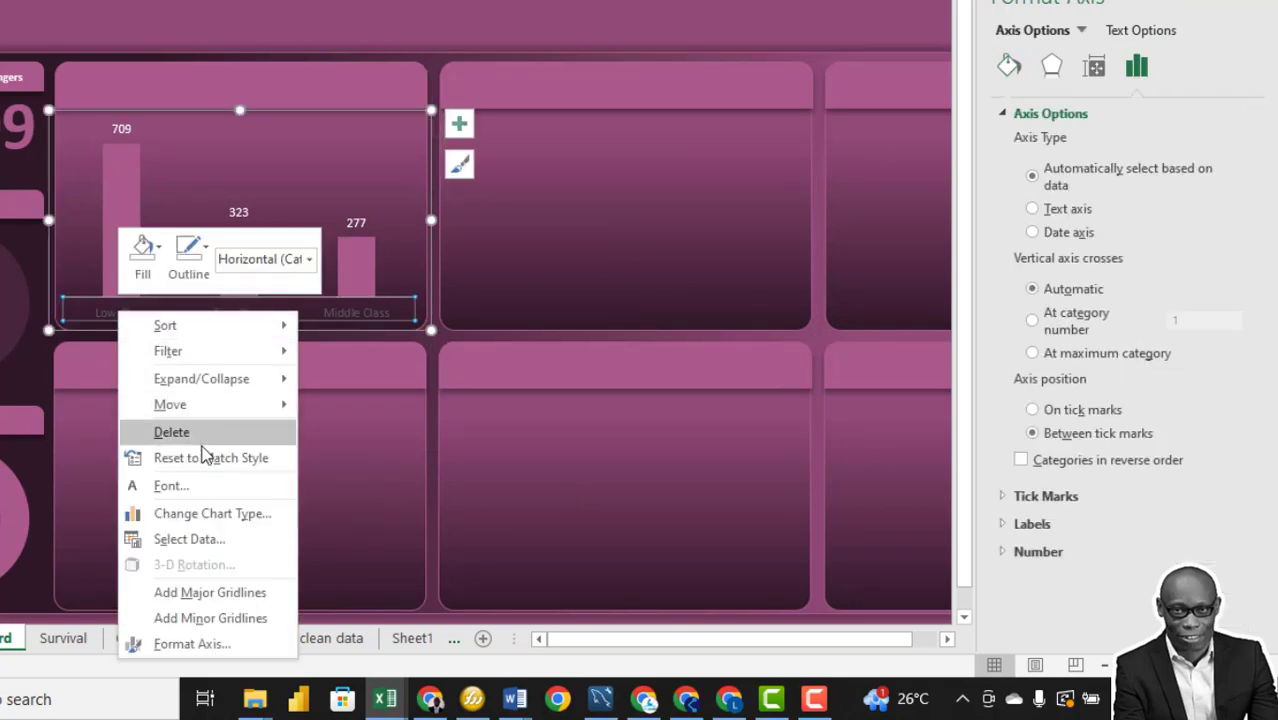
click(172, 485)
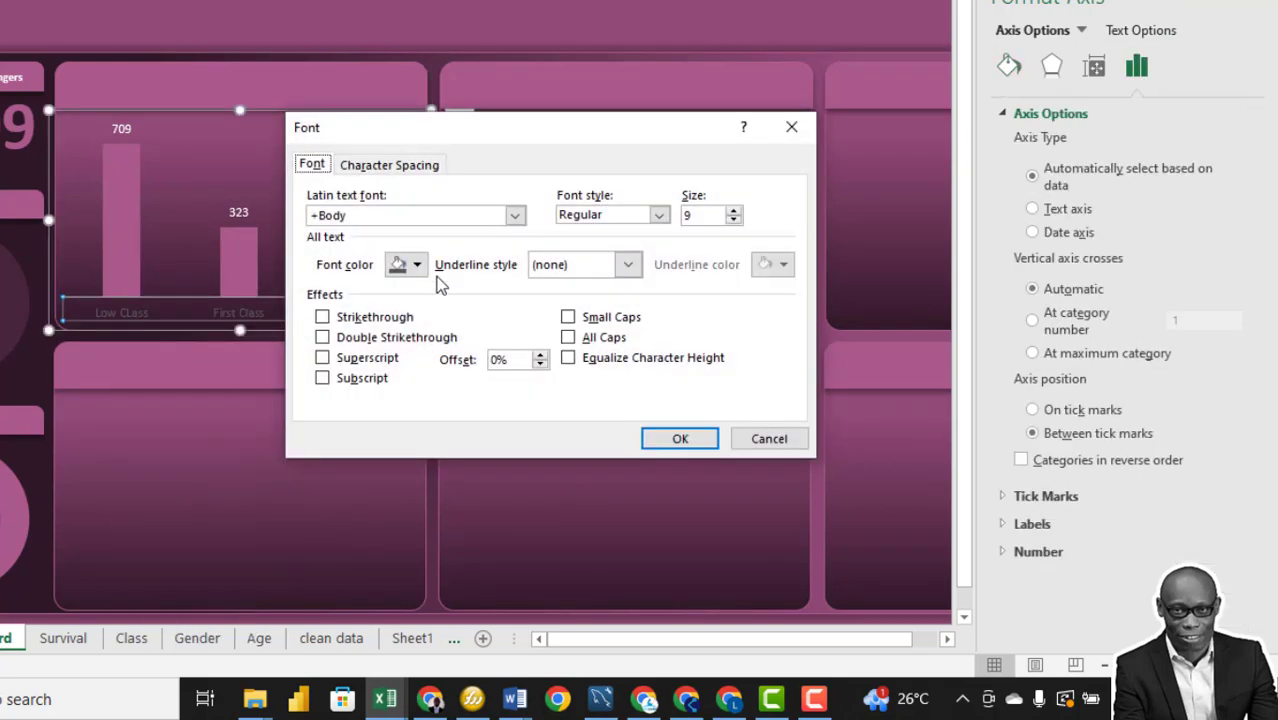
click(419, 266)
click(417, 393)
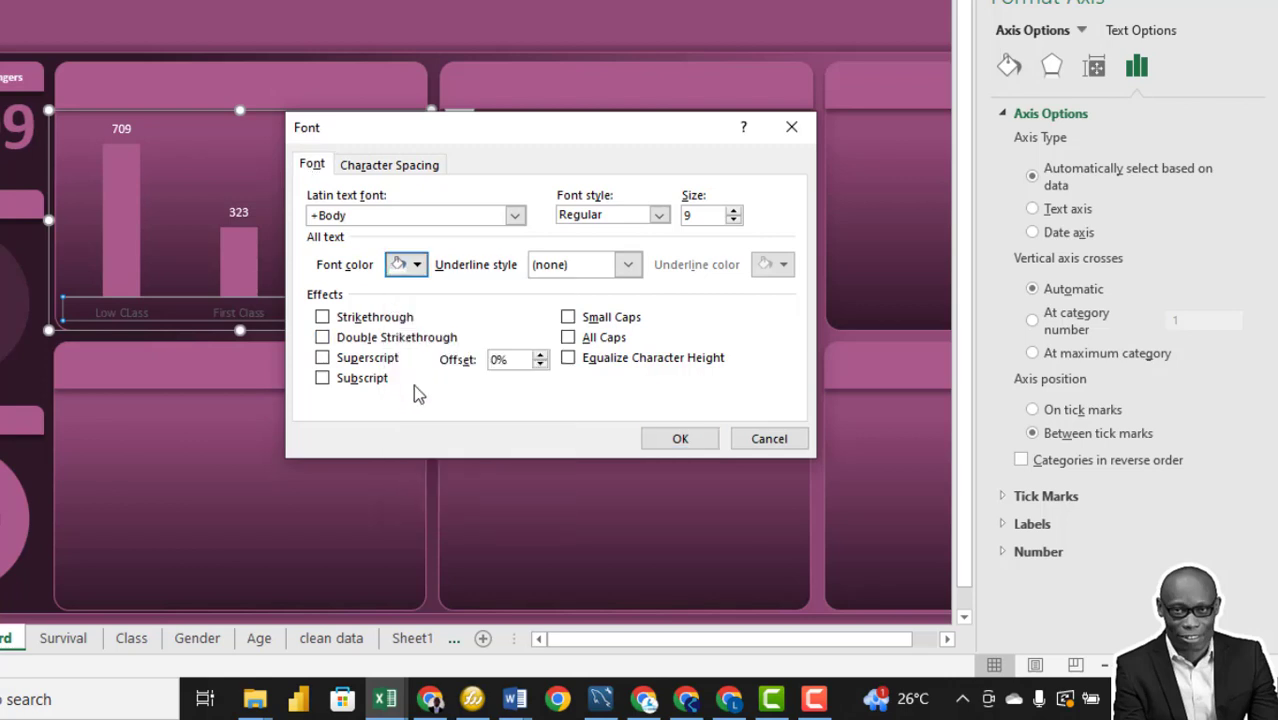
click(659, 216)
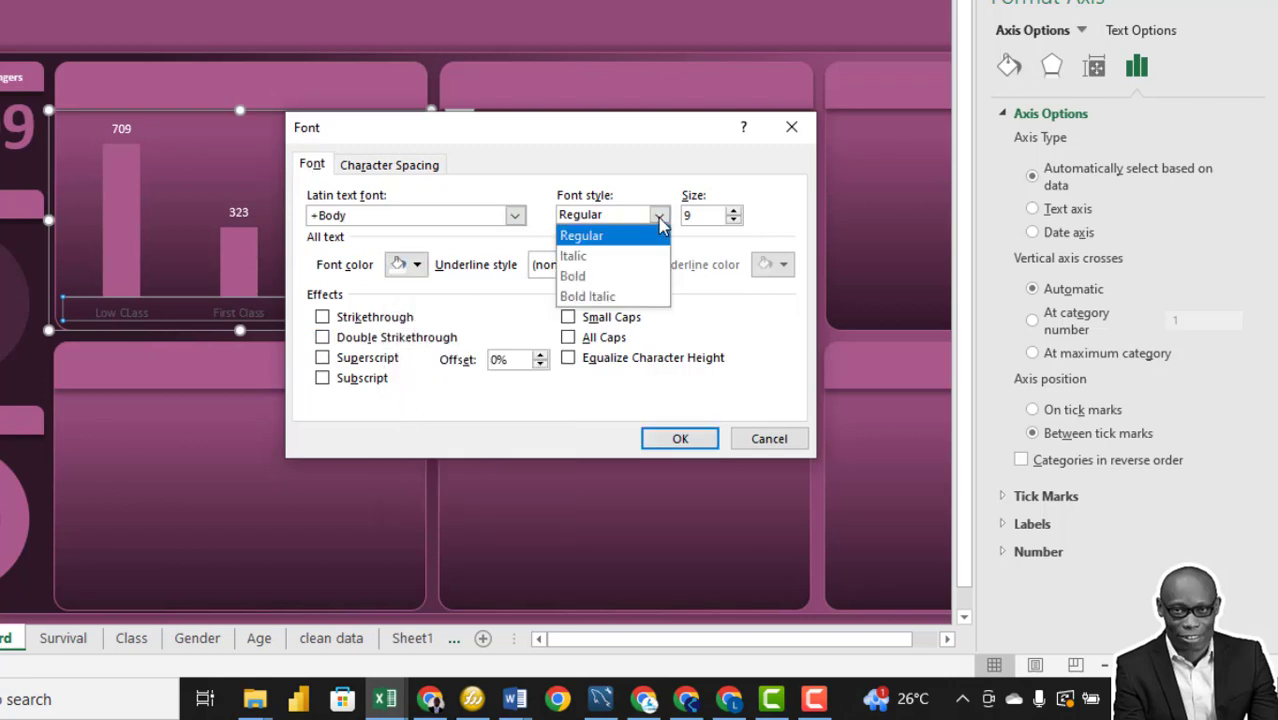
click(583, 276)
click(672, 439)
Add the text "By Class" to the header shape of the class chart's card.
click(103, 88)
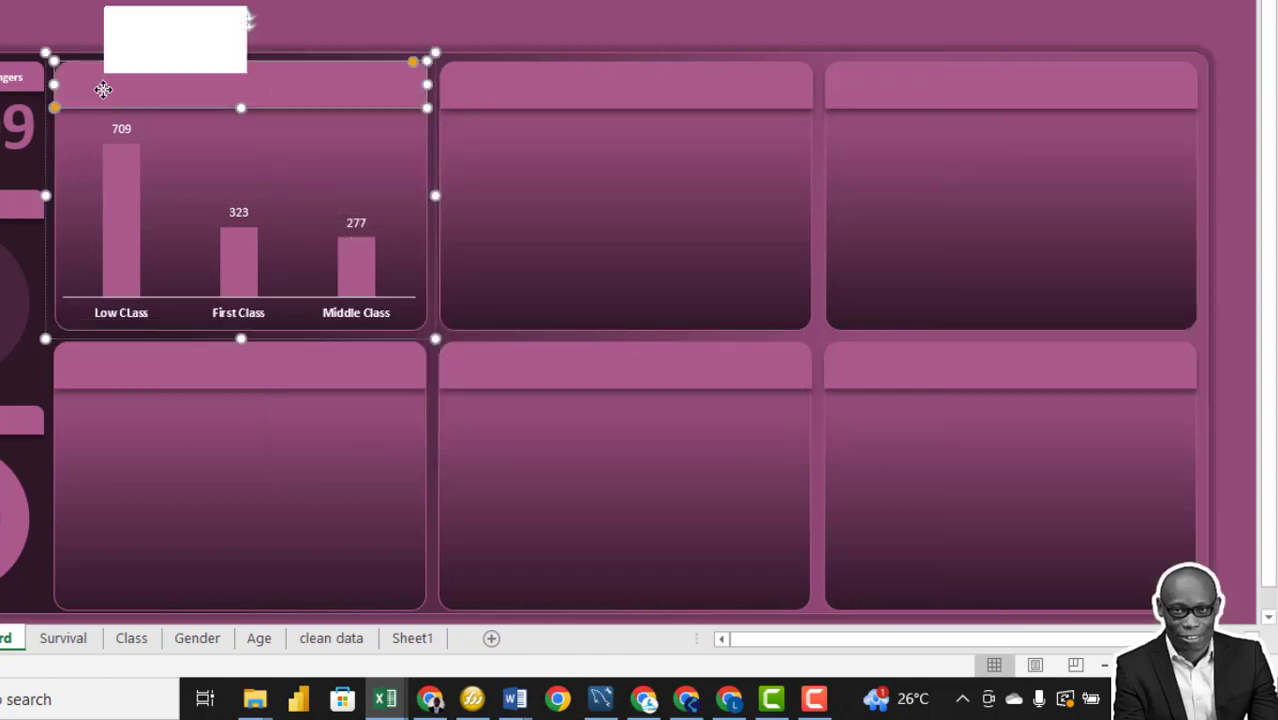
right_click(103, 88)
click(171, 211)
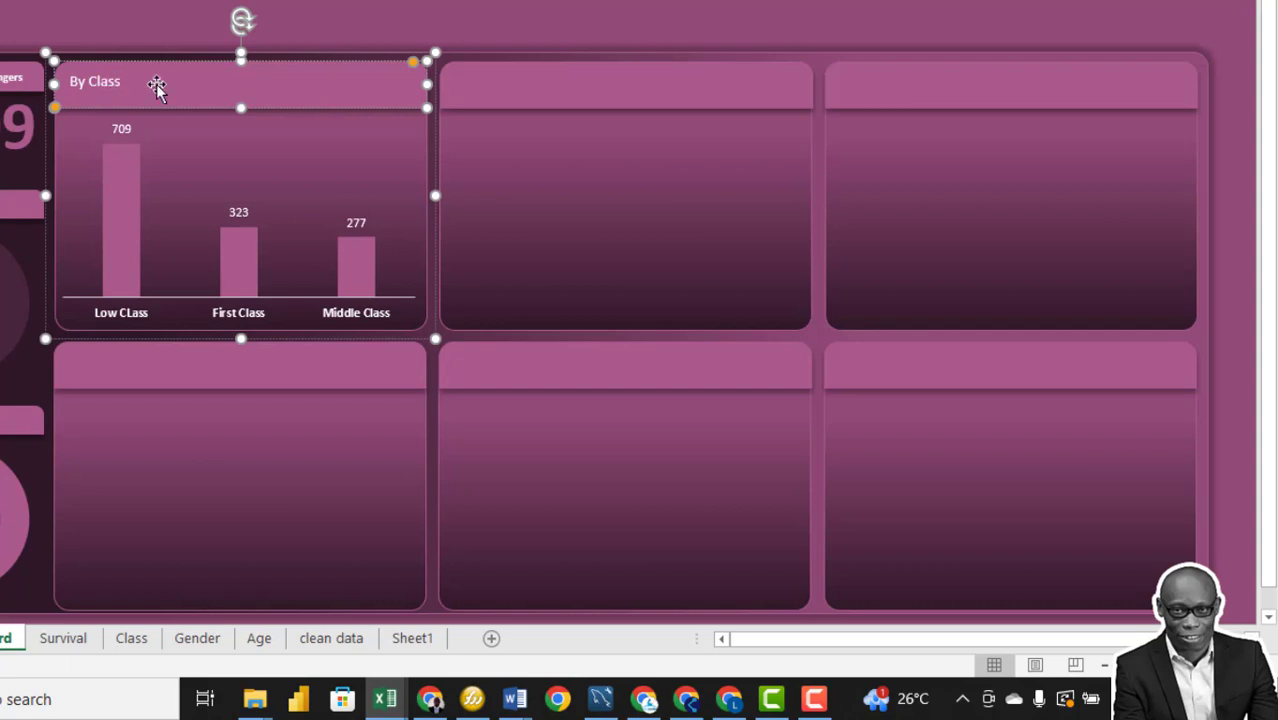
Format the "By Class" header text as bold, size 9, and align it vertically to the middle of its shape.
key(ctrl+a)
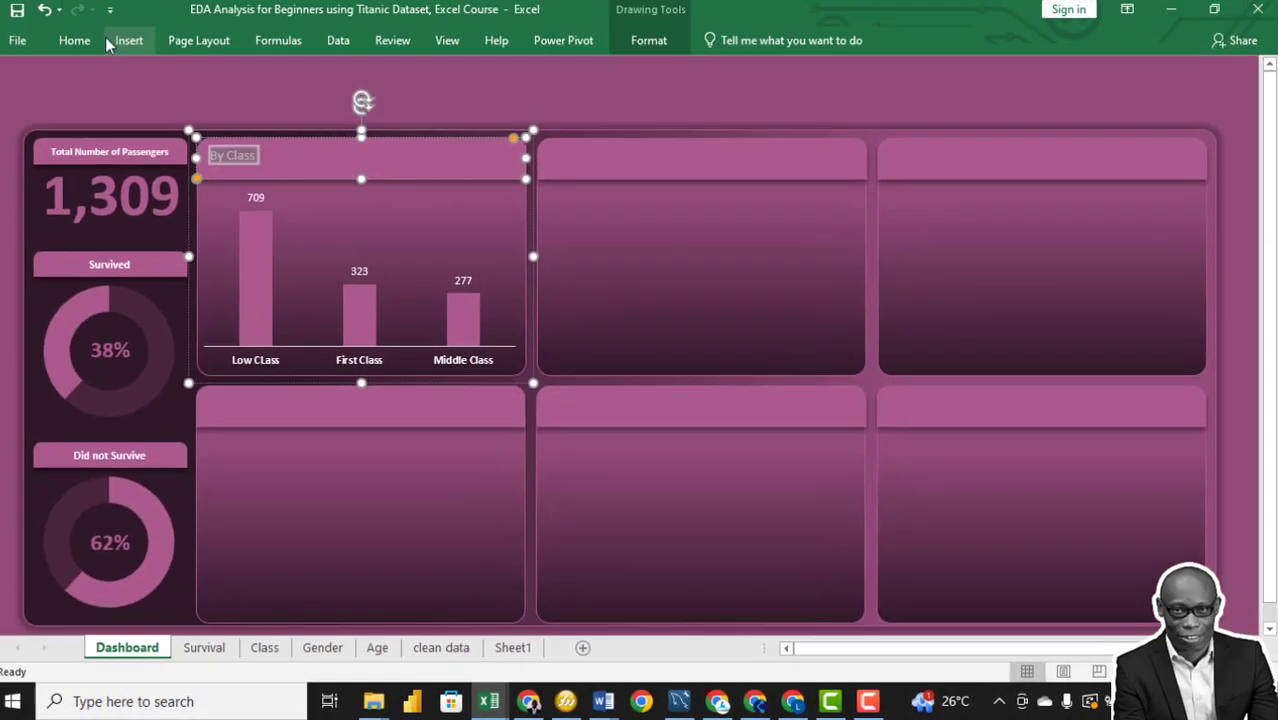
click(86, 46)
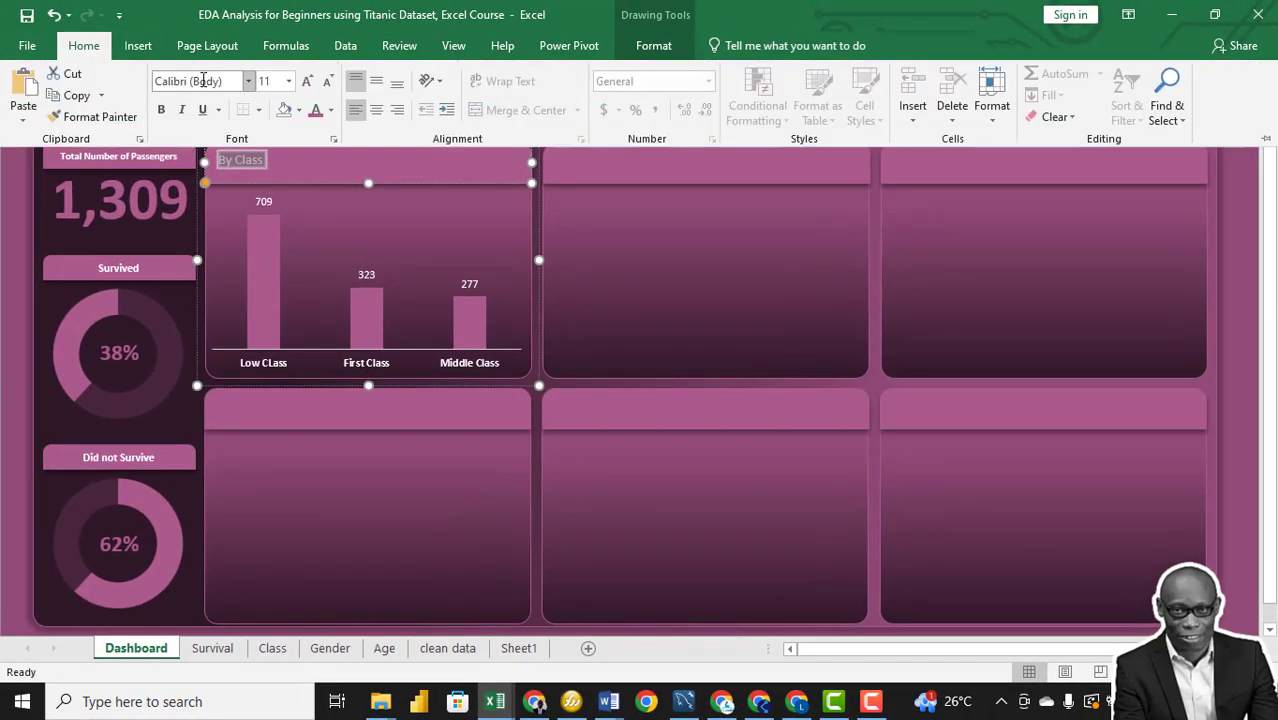
click(287, 81)
click(280, 130)
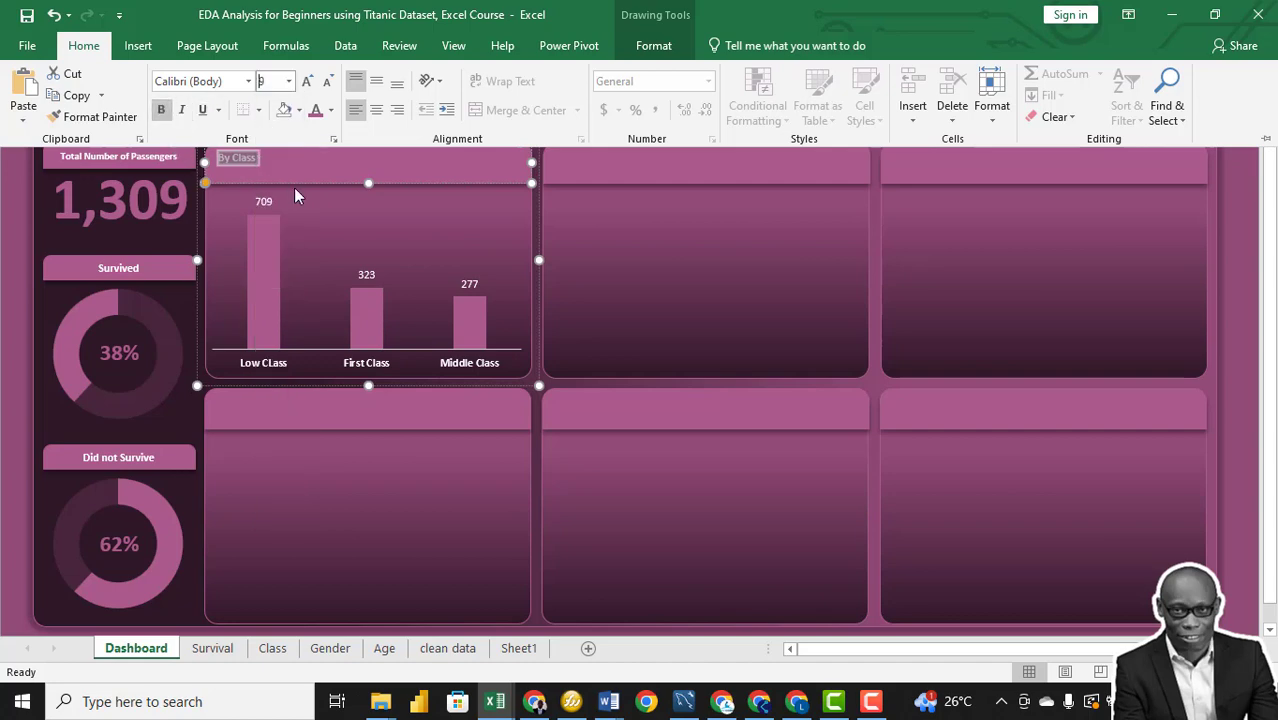
click(328, 212)
click(275, 162)
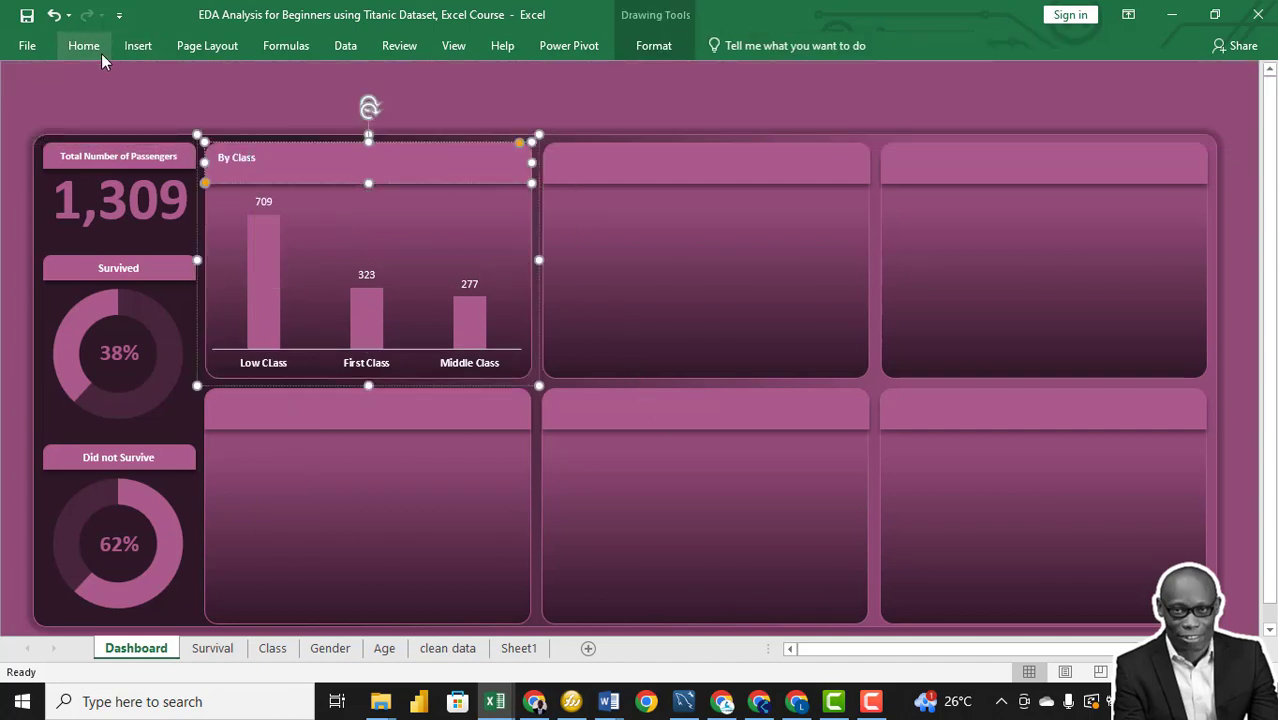
click(84, 45)
click(376, 82)
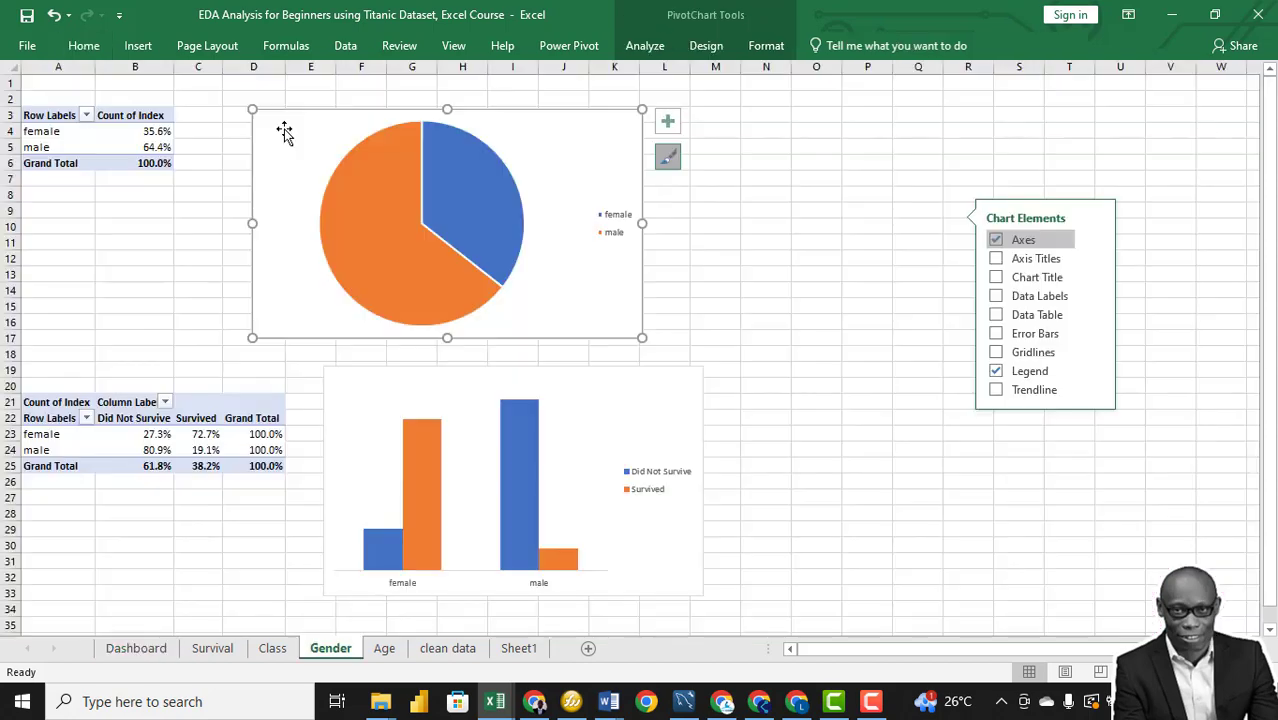
On the Gender sheet, move the pie chart clear of its pivot table and show the Count of Index values with No Calculation.
drag(285, 128, 494, 137)
click(150, 131)
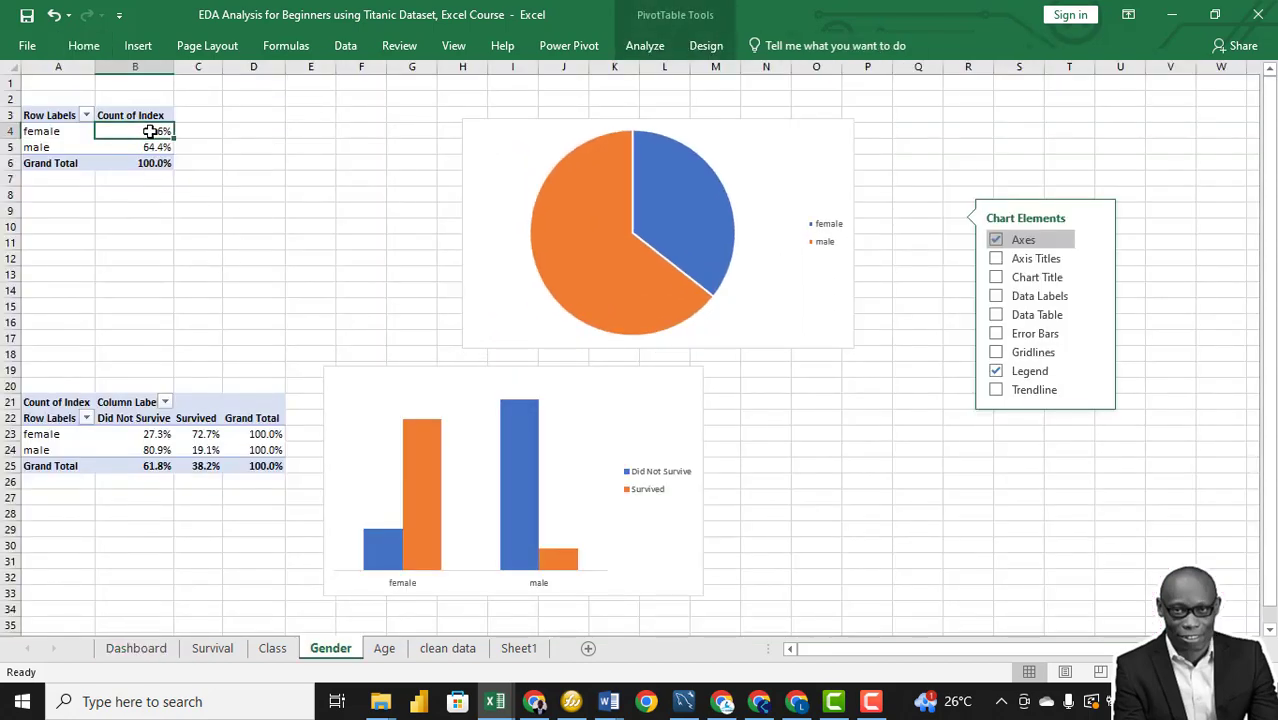
right_click(150, 131)
mouse_move(258, 313)
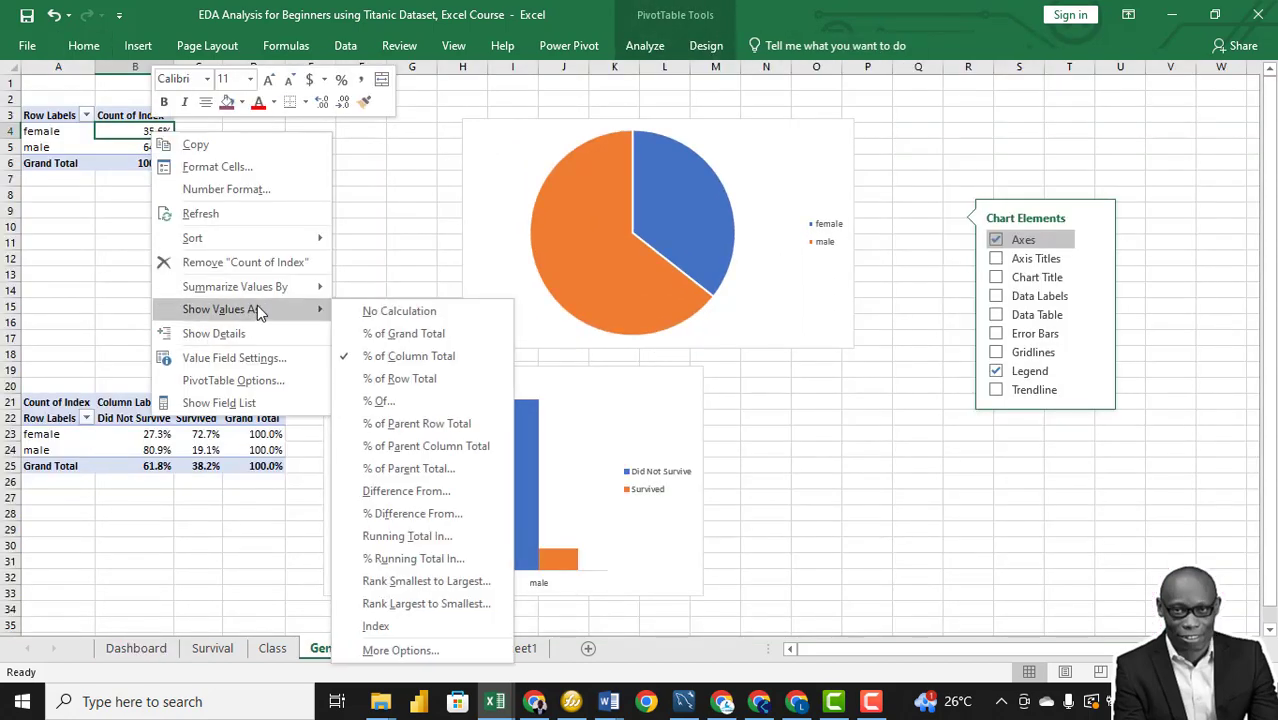
click(385, 311)
Reposition the gender pie chart on its sheet and paste a copy of it onto the Dashboard sheet.
drag(483, 148, 355, 115)
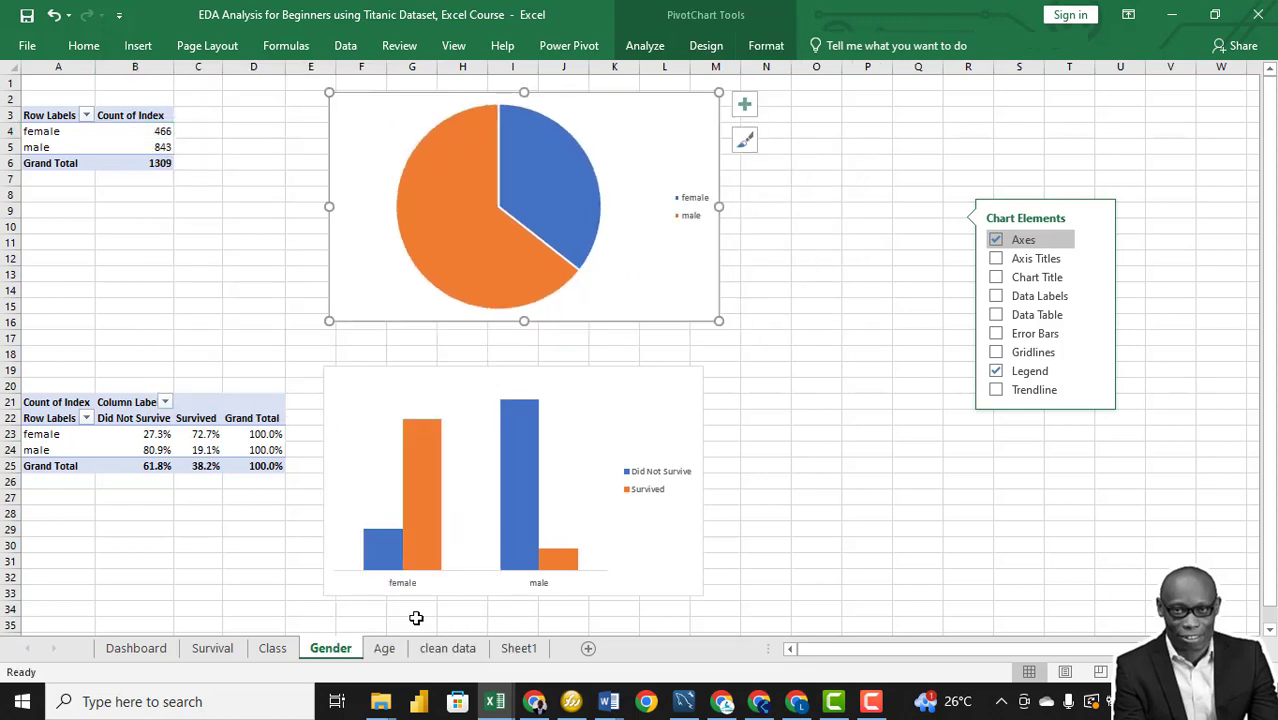
click(133, 649)
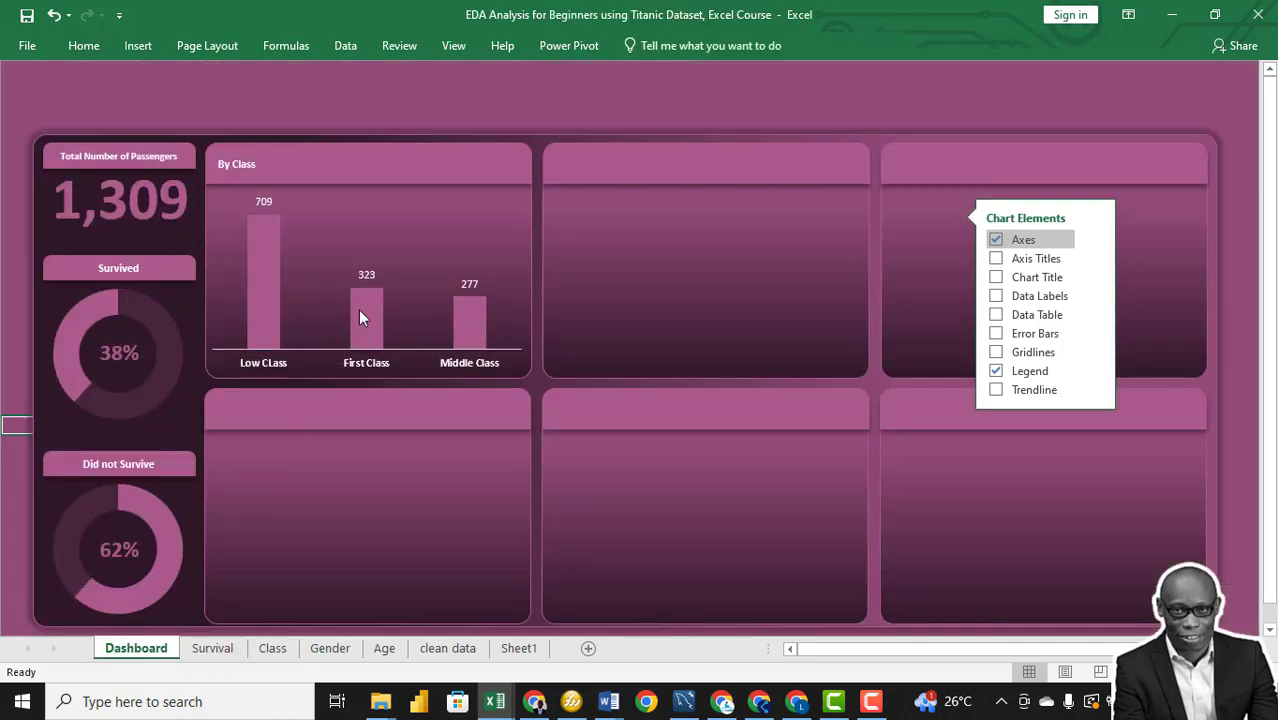
click(586, 265)
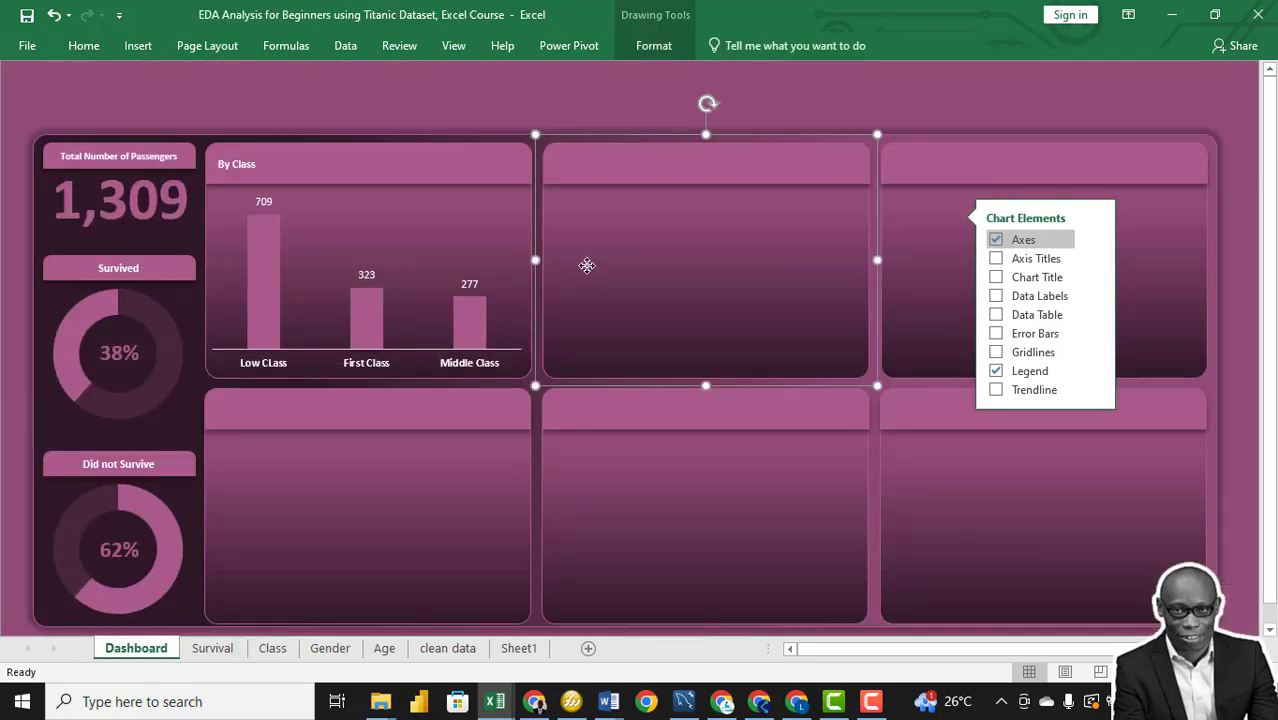
key(ctrl+v)
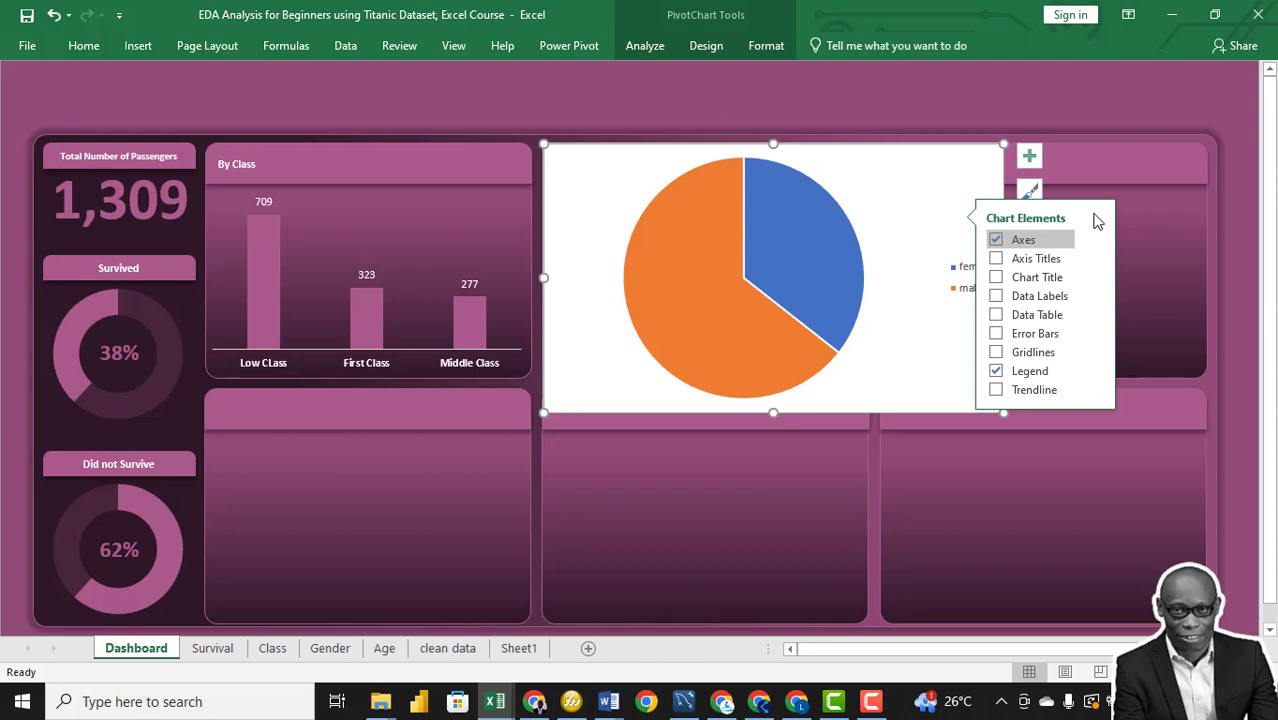
Shrink the pasted gender pie chart and position it inside the card beside the class chart.
drag(1003, 144, 855, 179)
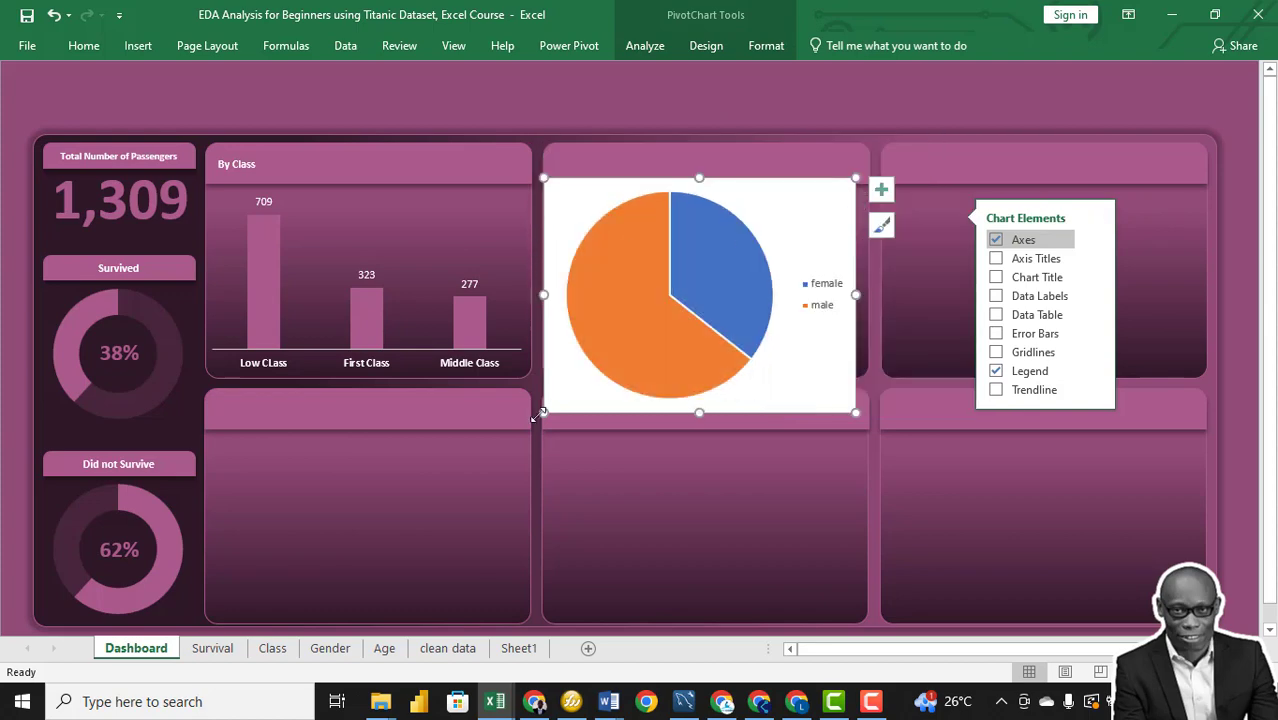
drag(536, 416, 563, 384)
drag(844, 210, 836, 203)
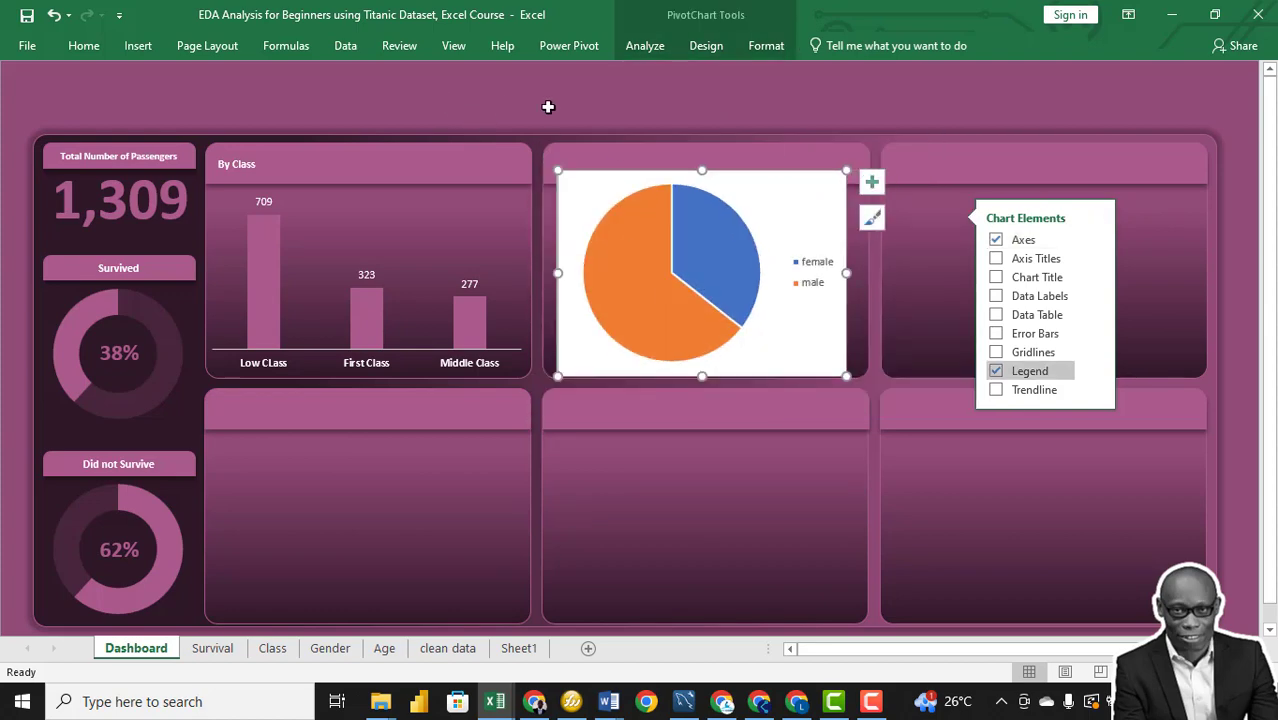
Format the dashboard gender pie chart's area with no fill and no border line.
right_click(833, 210)
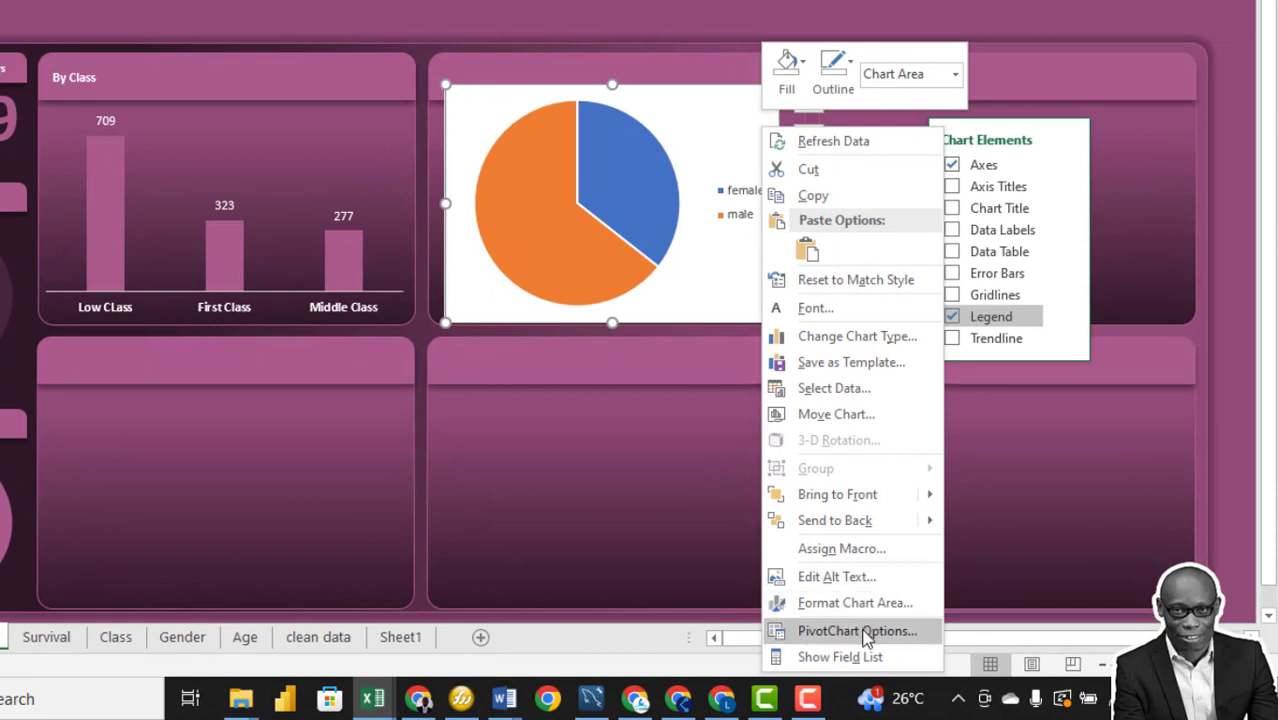
click(858, 604)
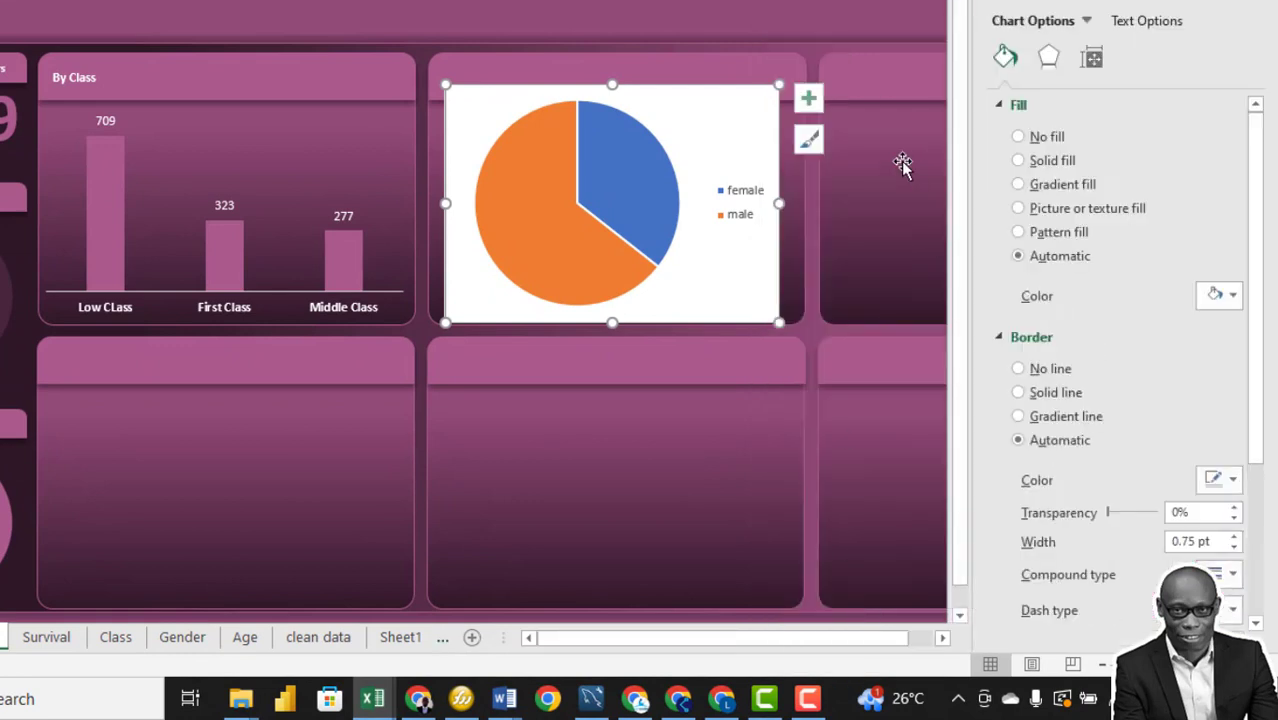
click(1018, 137)
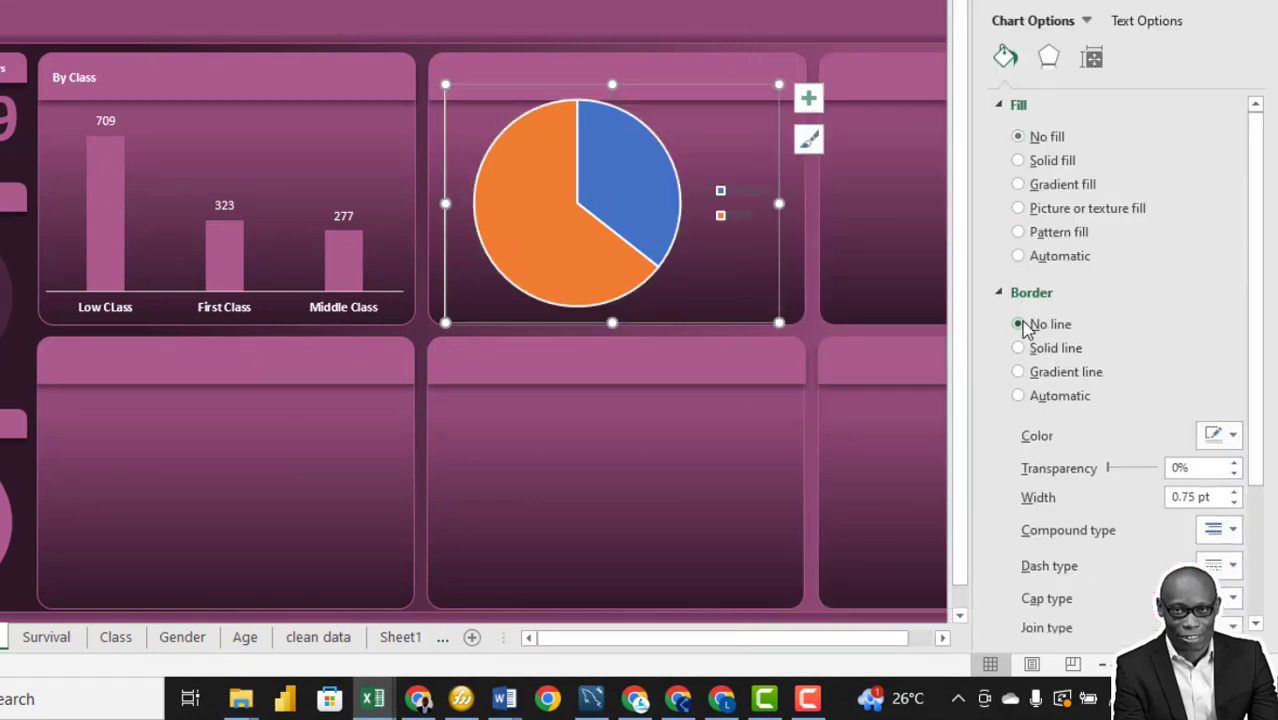
Remove the border line from the pie slices and give them a solid pink fill.
click(645, 200)
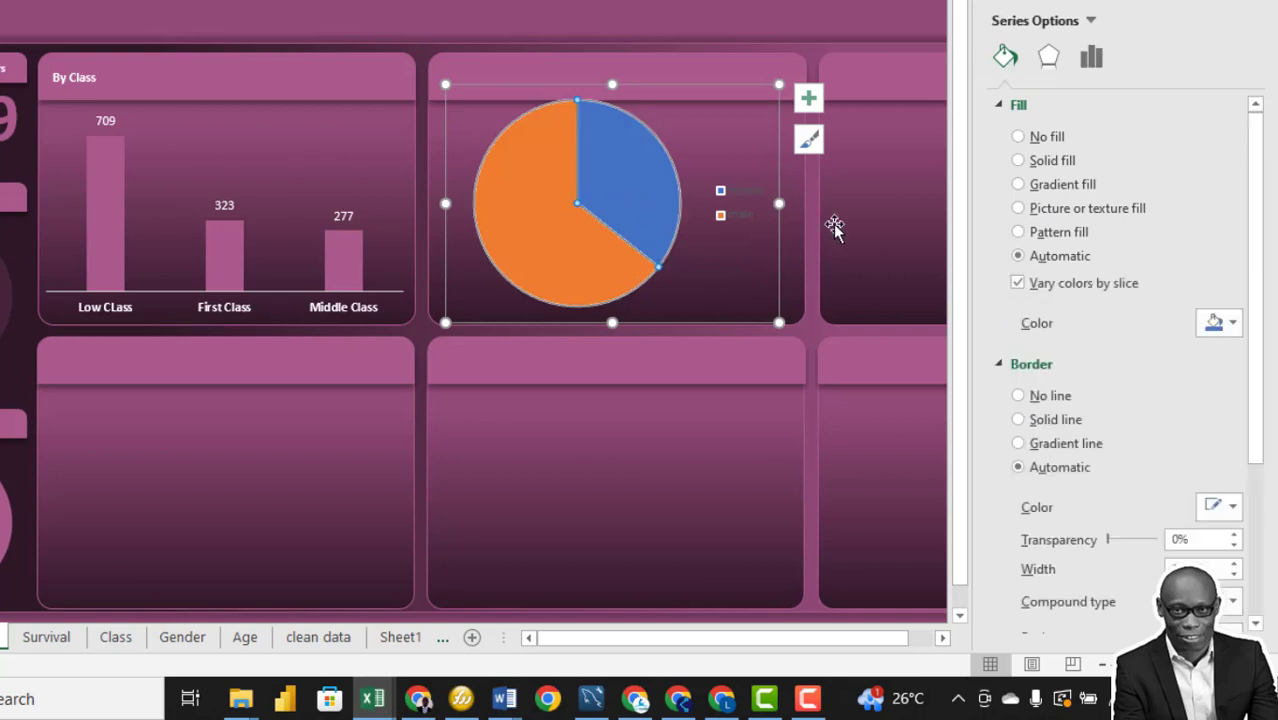
click(1019, 397)
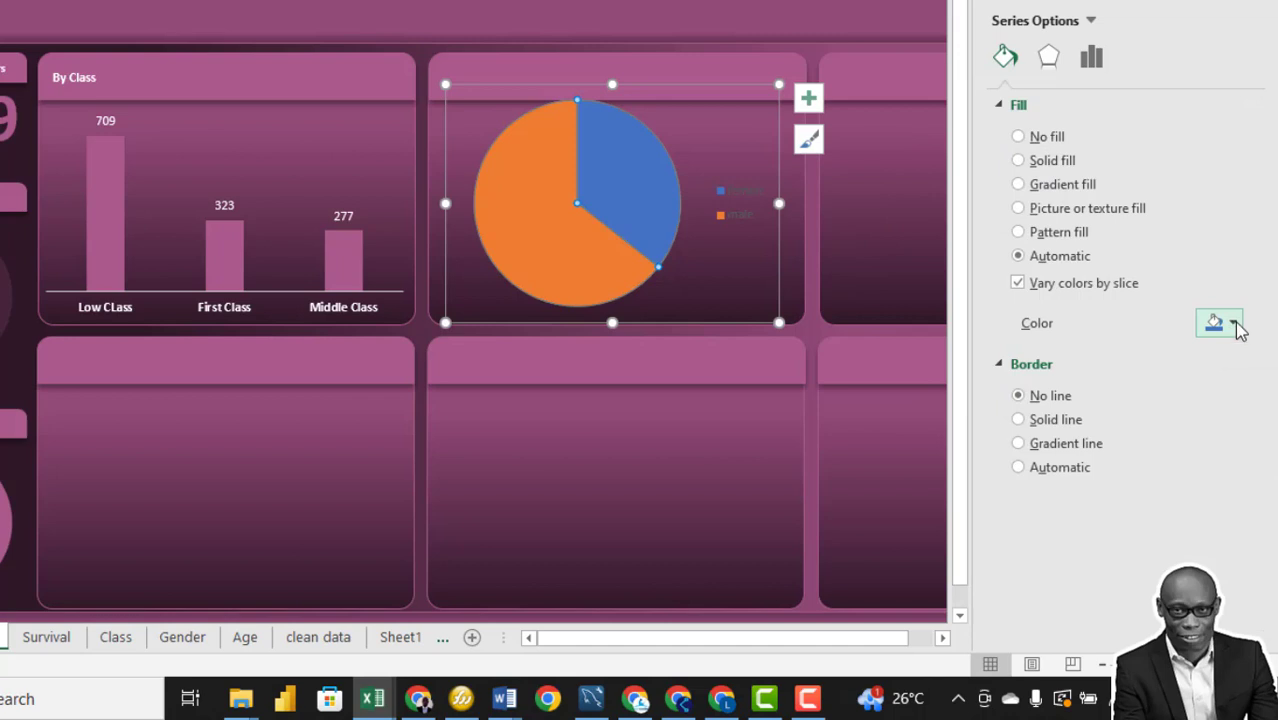
click(1020, 161)
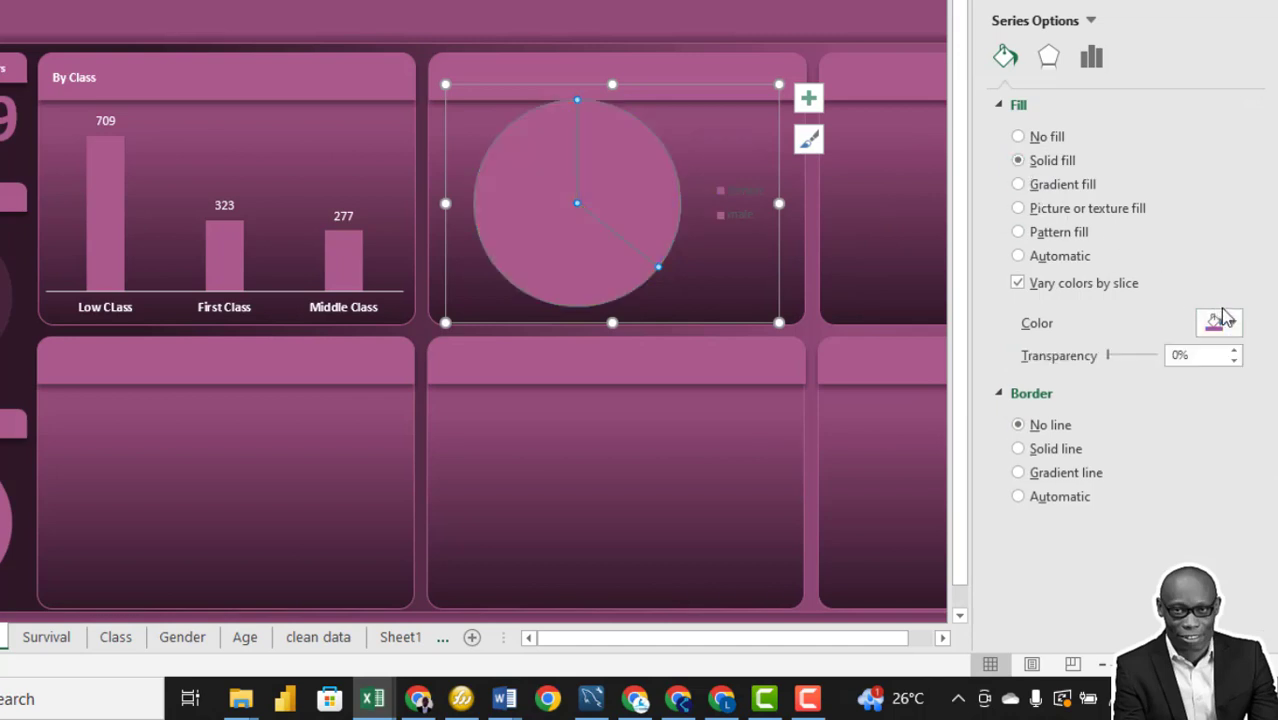
Fill the pie's female slice with the recent dark purple colour at 38% transparency.
click(1236, 324)
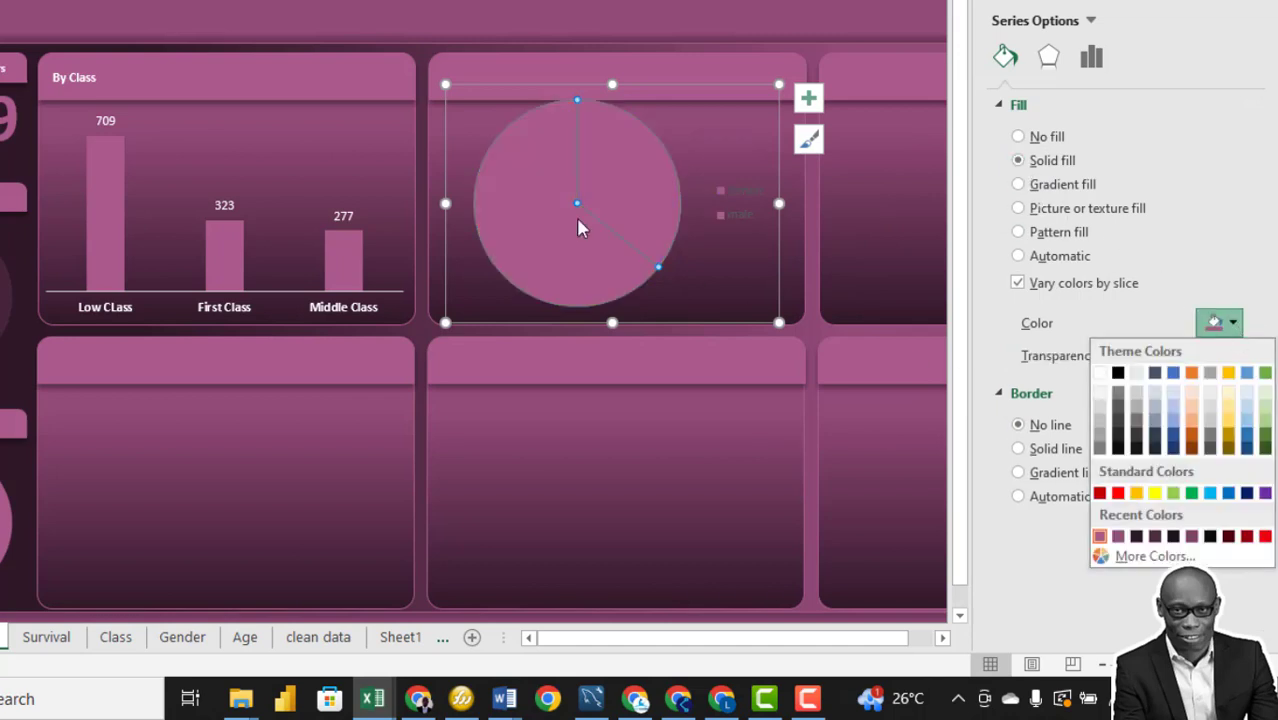
click(905, 425)
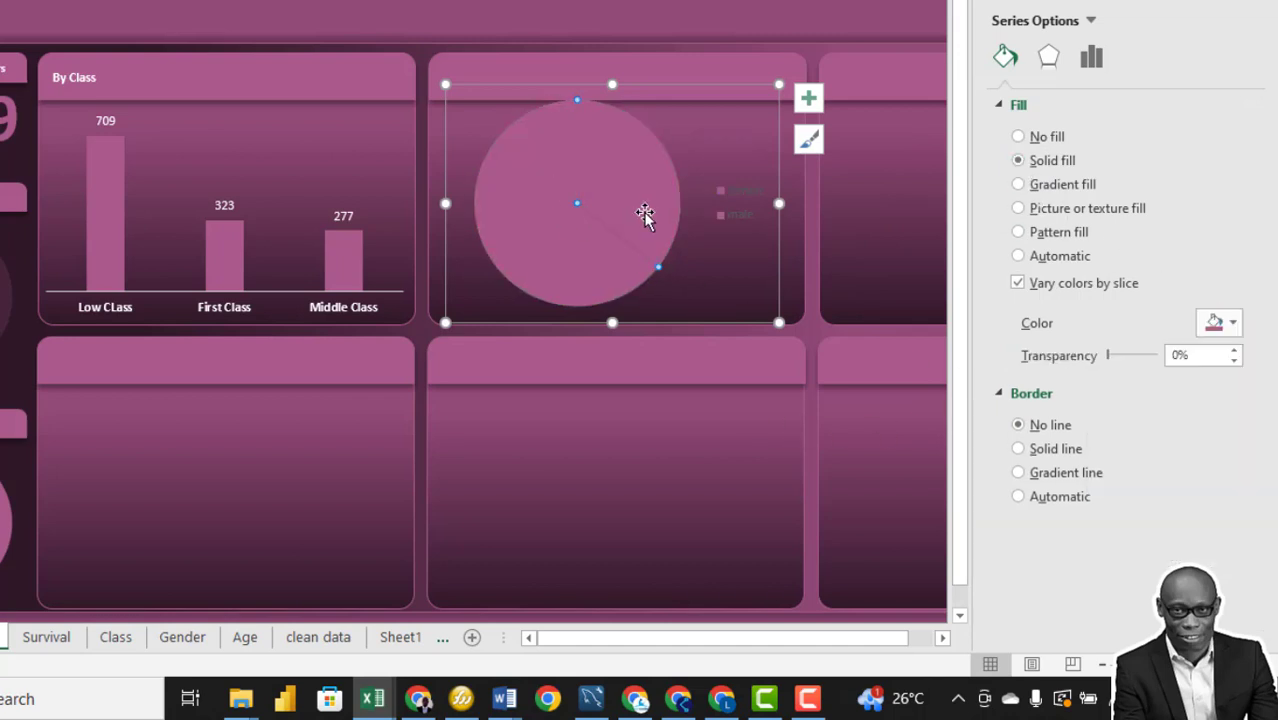
click(1234, 324)
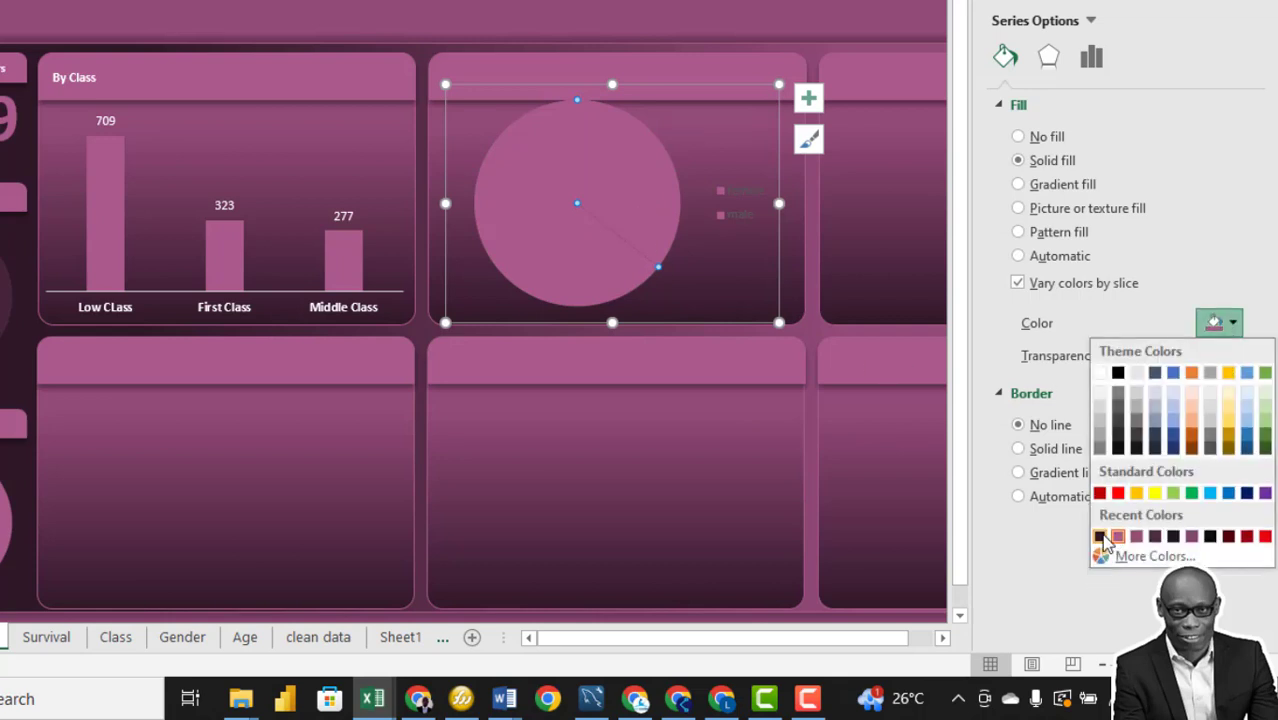
click(1101, 533)
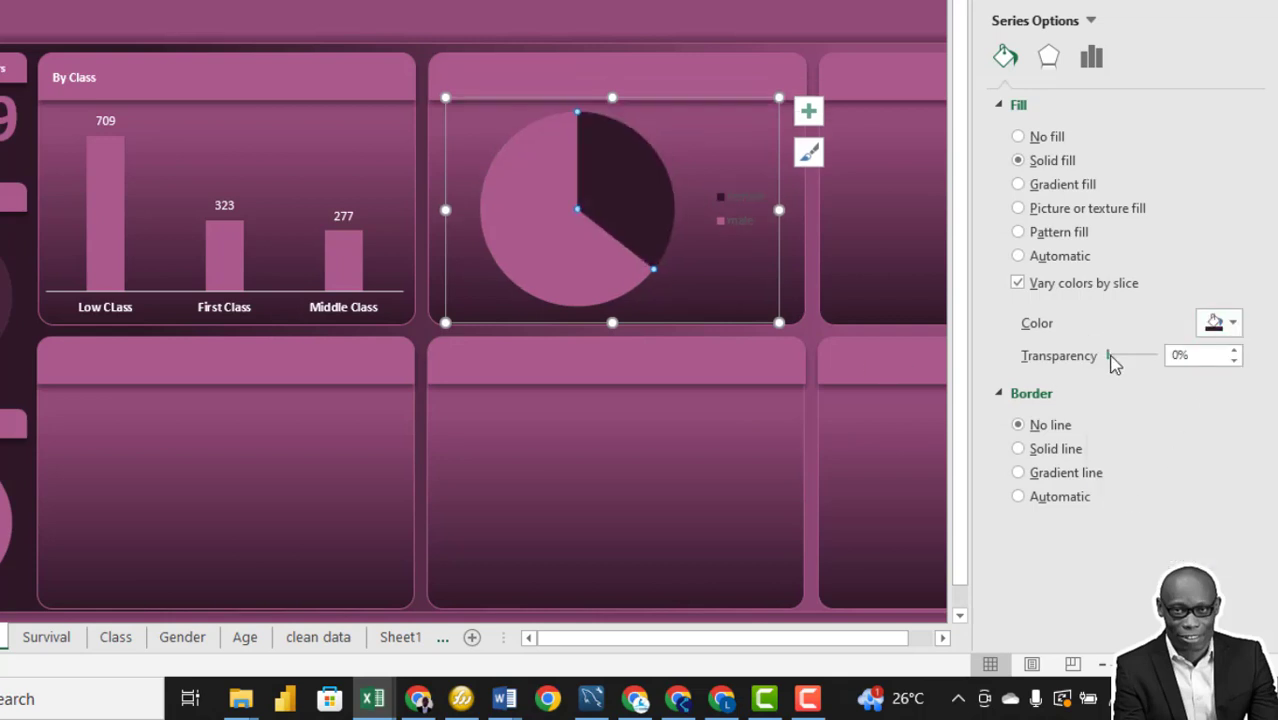
drag(1121, 355, 1143, 357)
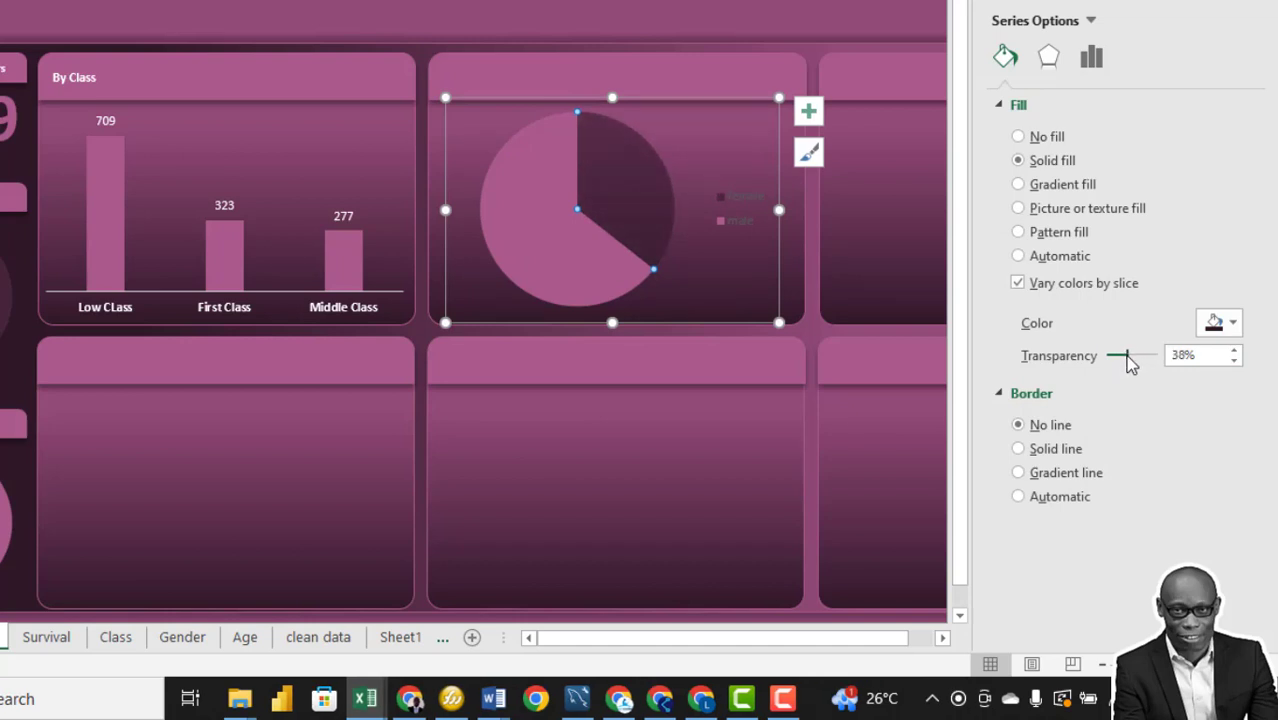
Format the gender pie chart's legend text in white with a bold font style.
click(747, 217)
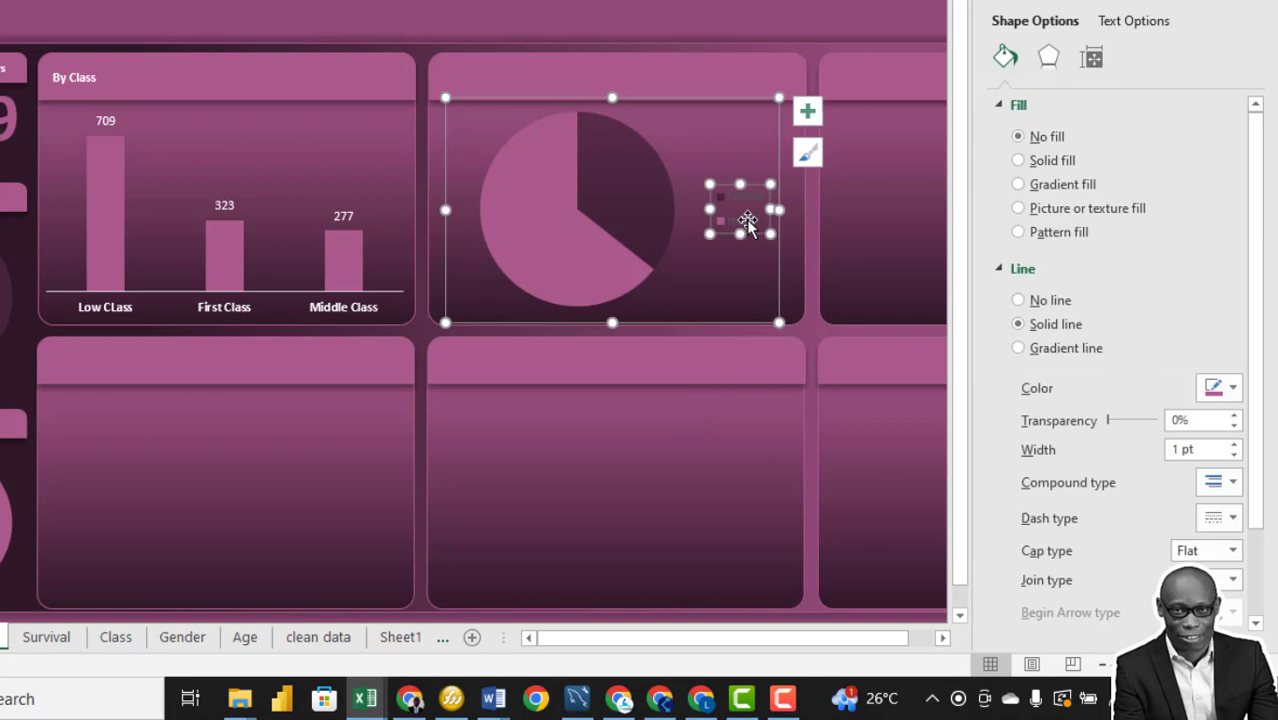
right_click(745, 219)
click(800, 288)
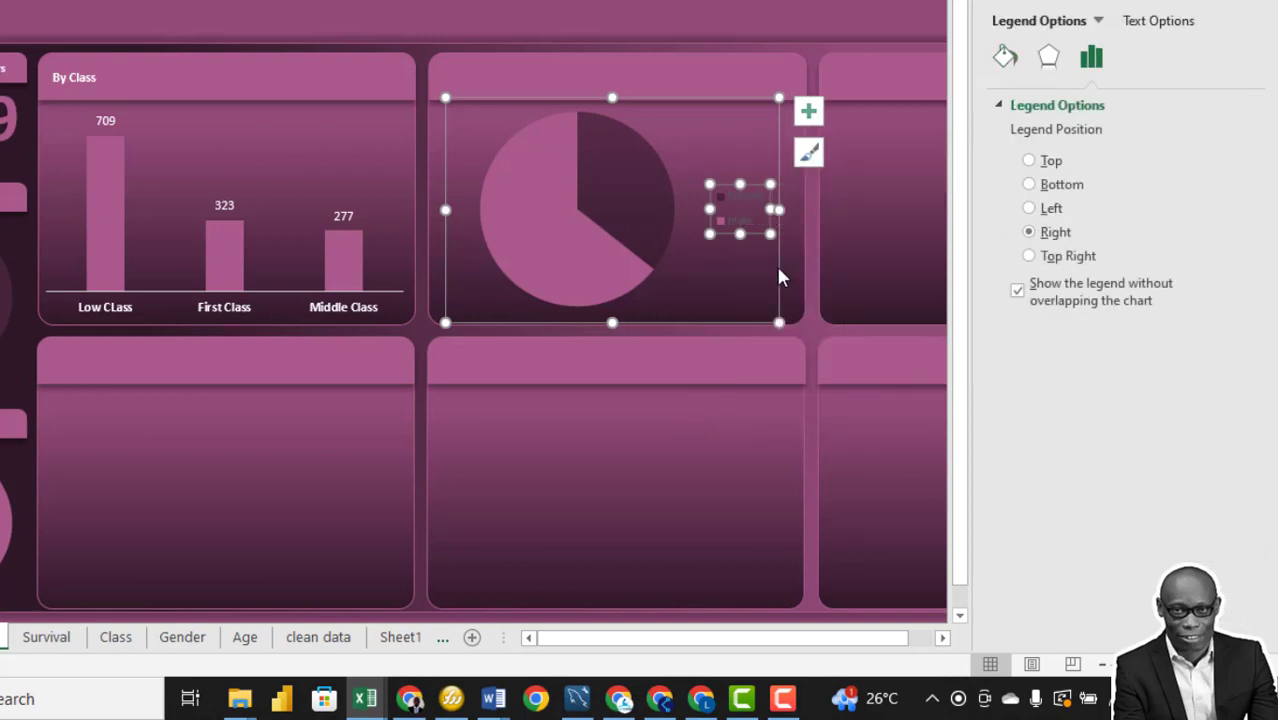
click(404, 258)
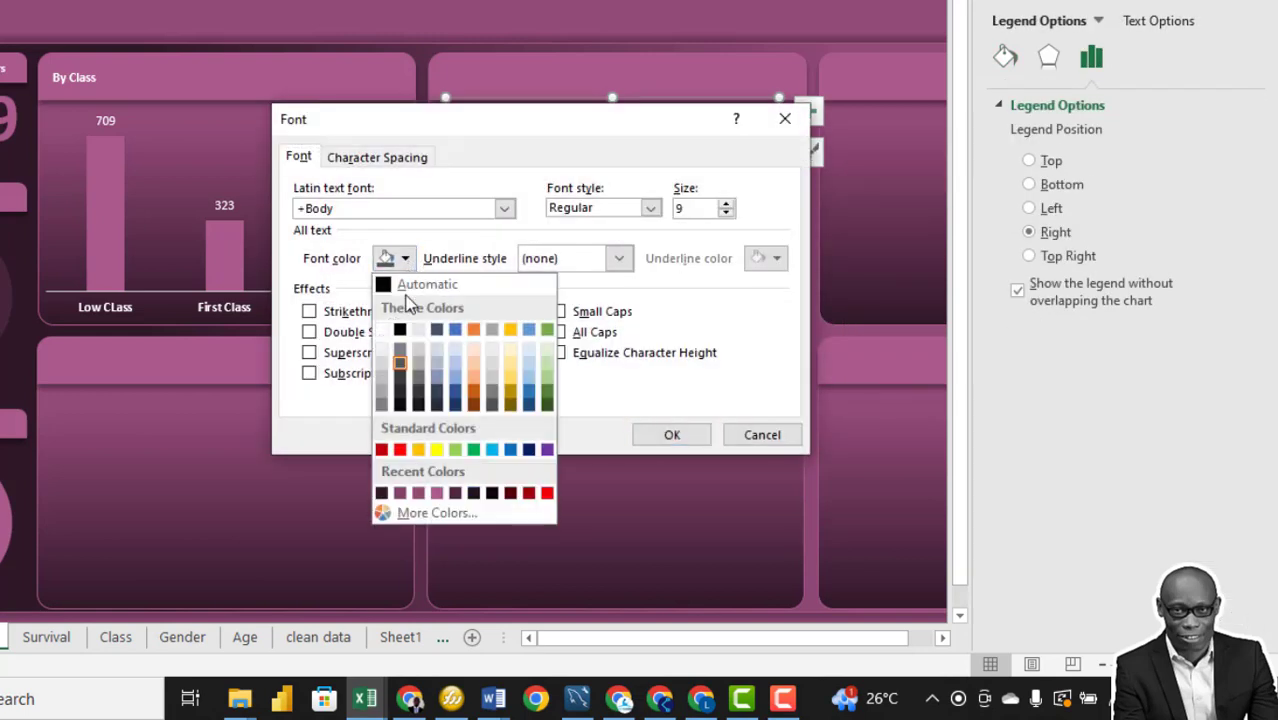
click(382, 331)
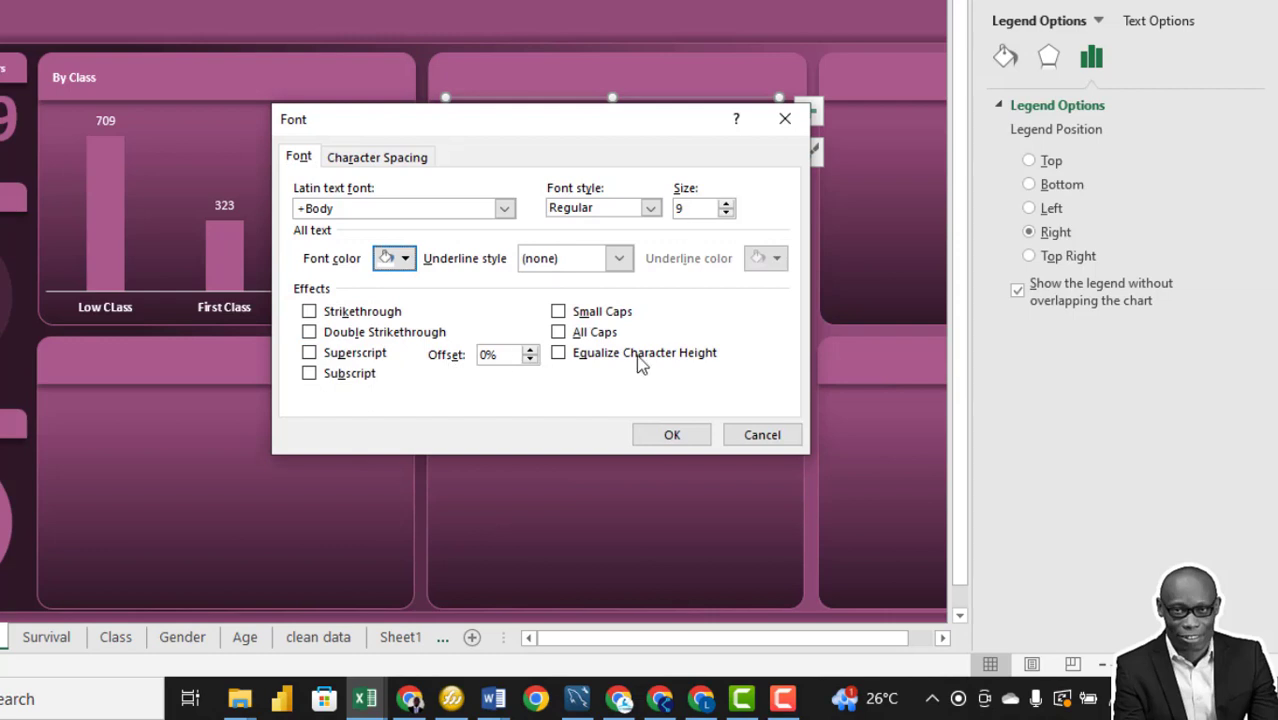
click(651, 208)
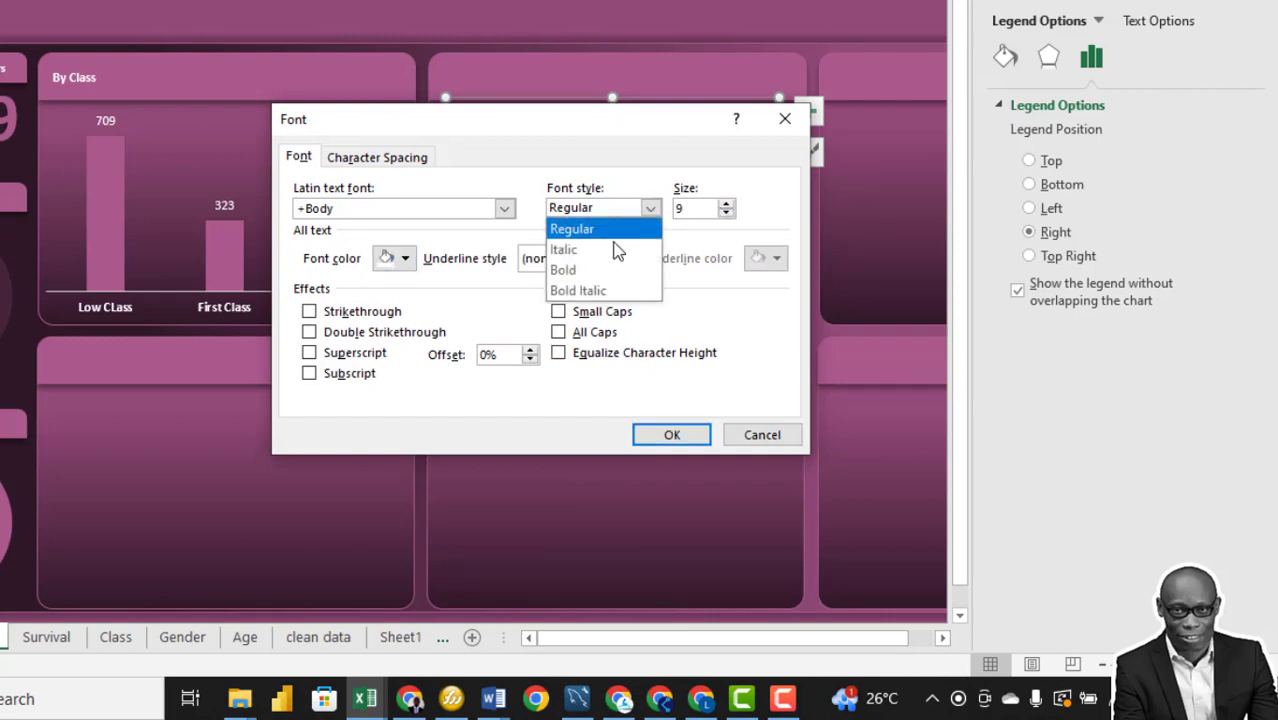
click(578, 268)
click(670, 435)
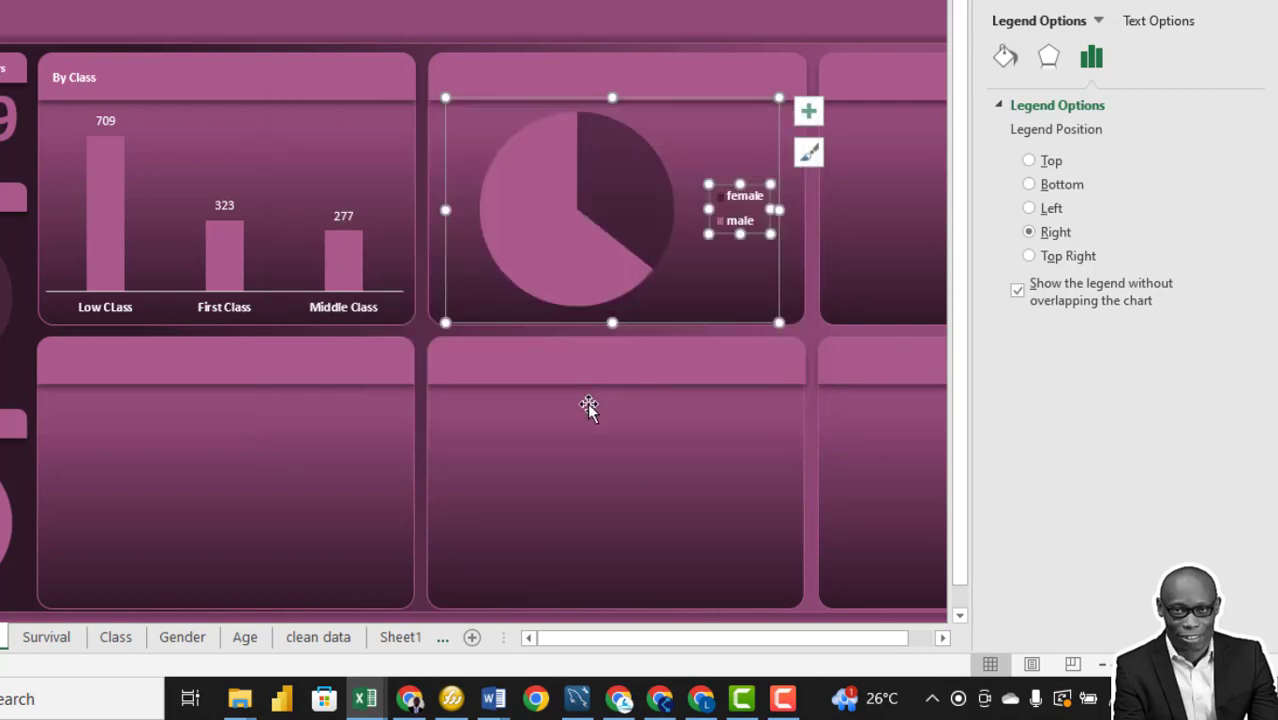
Title the gender card "Be Gender" in bold 9-point text, left-aligned and vertically centred in the header.
click(455, 73)
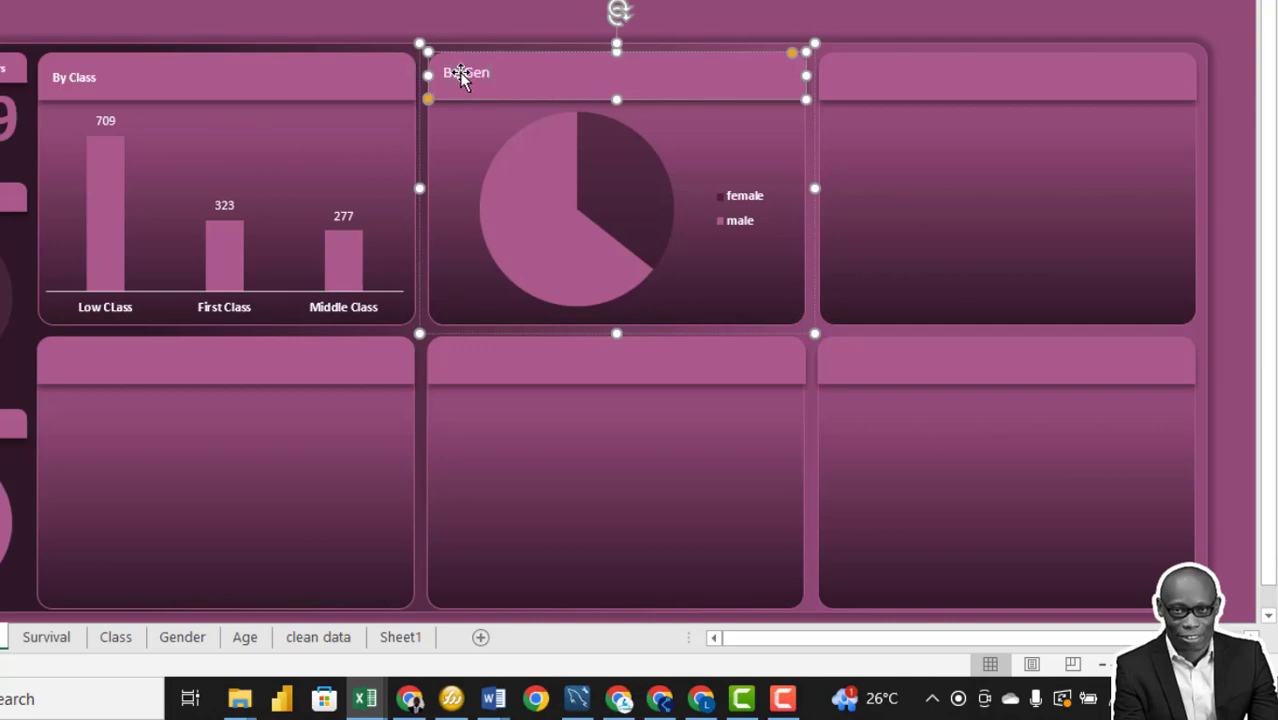
double_click(458, 76)
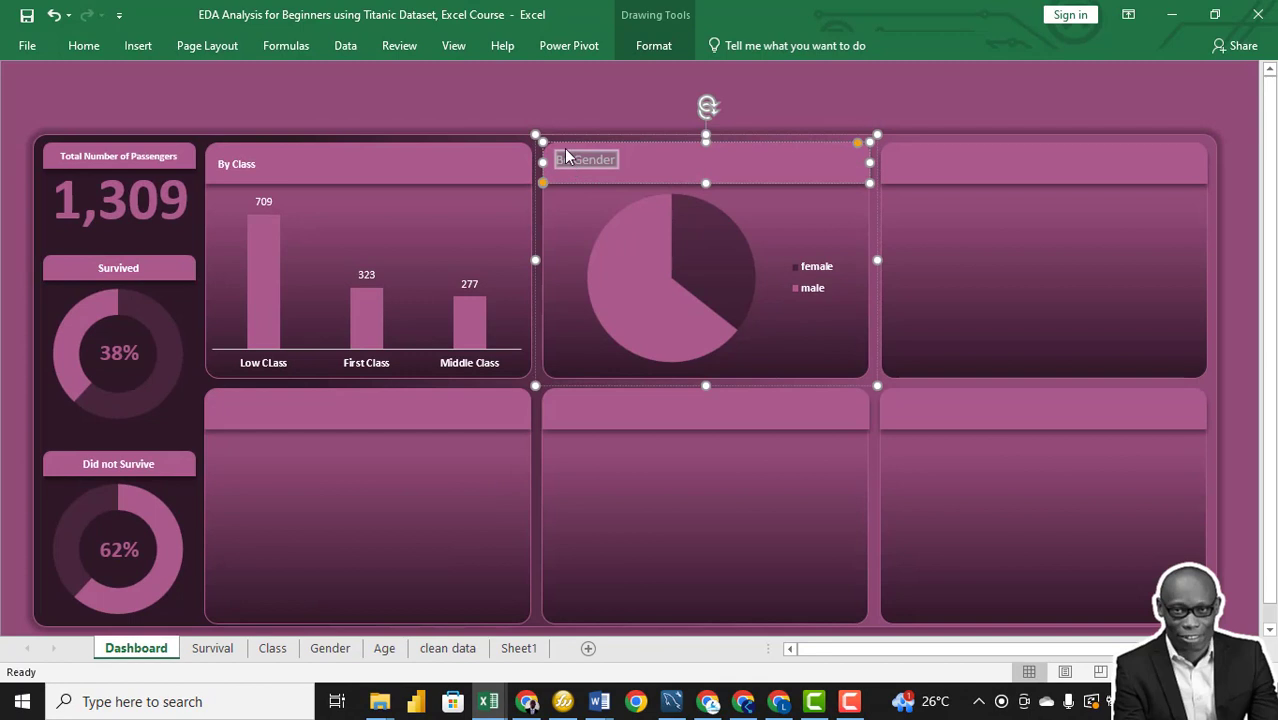
click(84, 45)
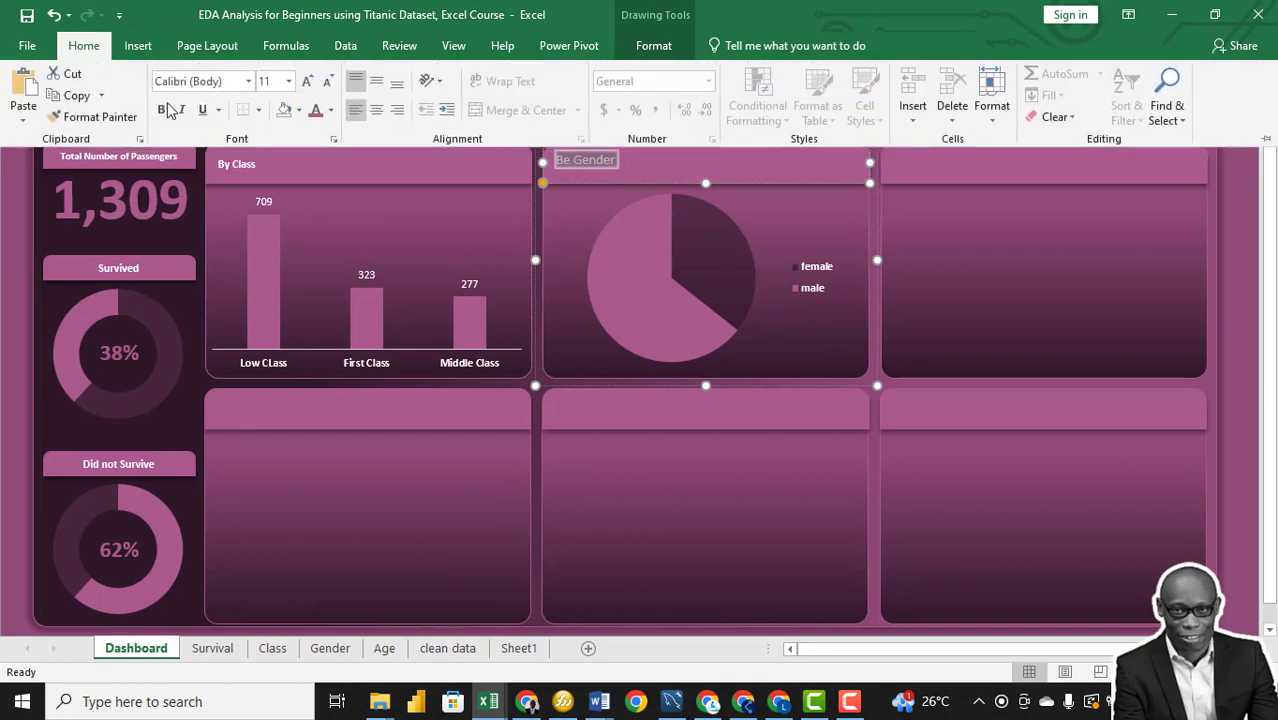
click(288, 81)
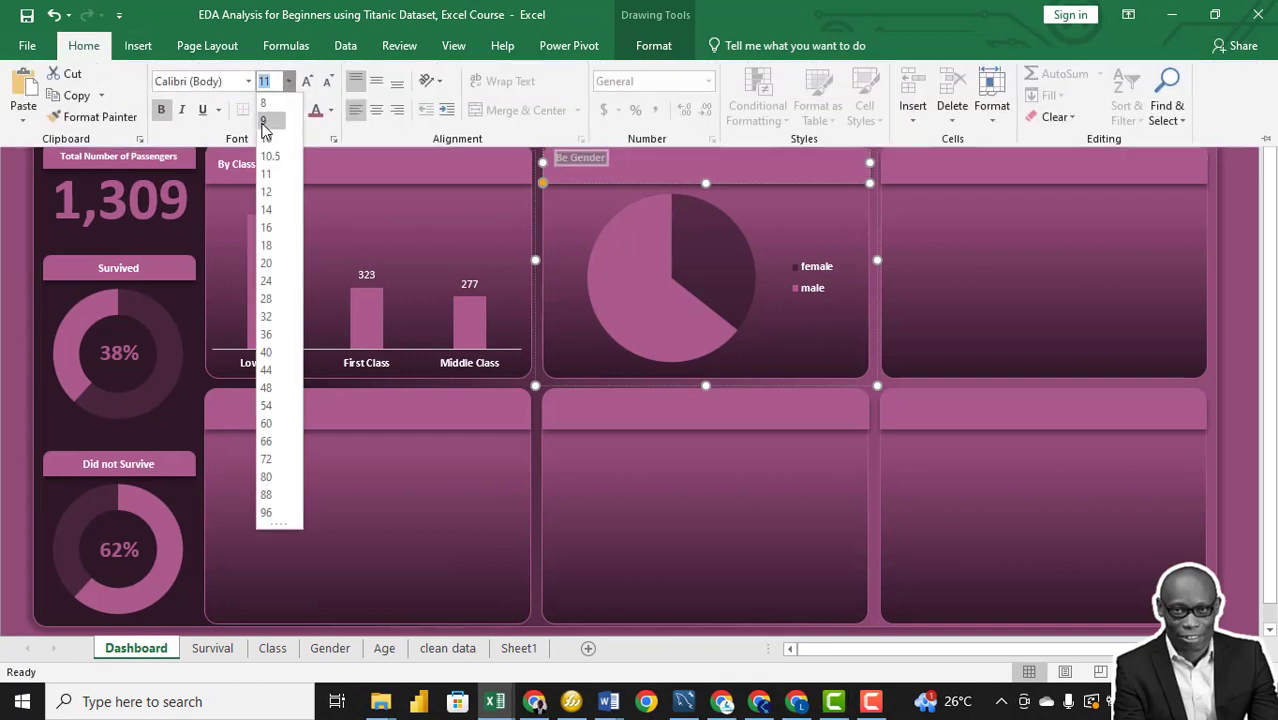
click(268, 122)
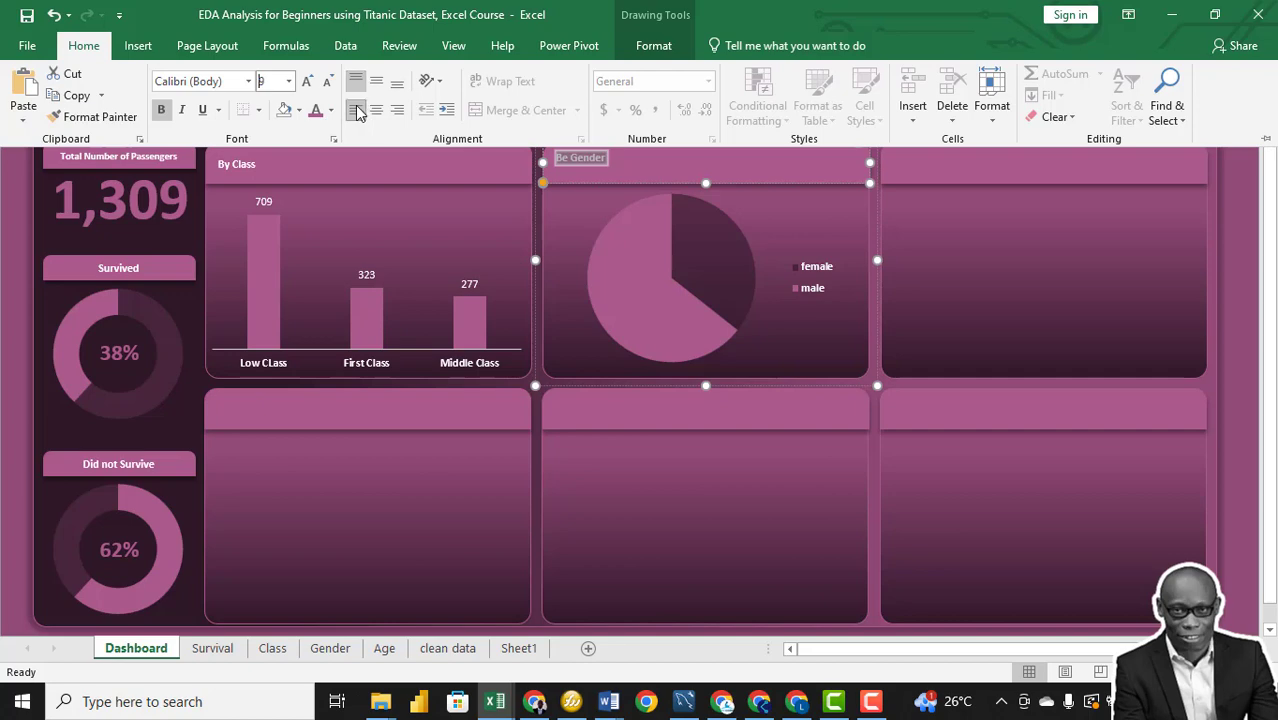
click(363, 113)
click(377, 84)
key(ctrl+F1)
key(Tab)
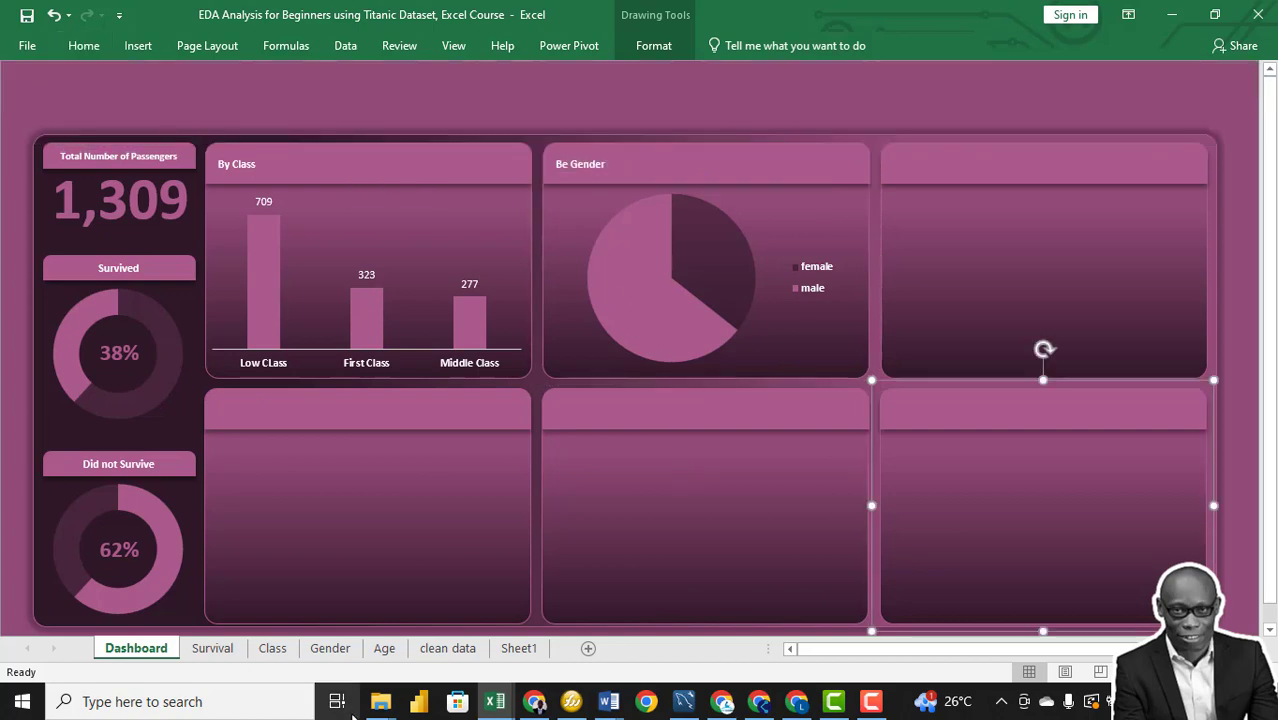
On the Age sheet, show the age-group pivot table's Count of Index values with No Calculation.
click(383, 650)
scroll(618, 307, up, 4)
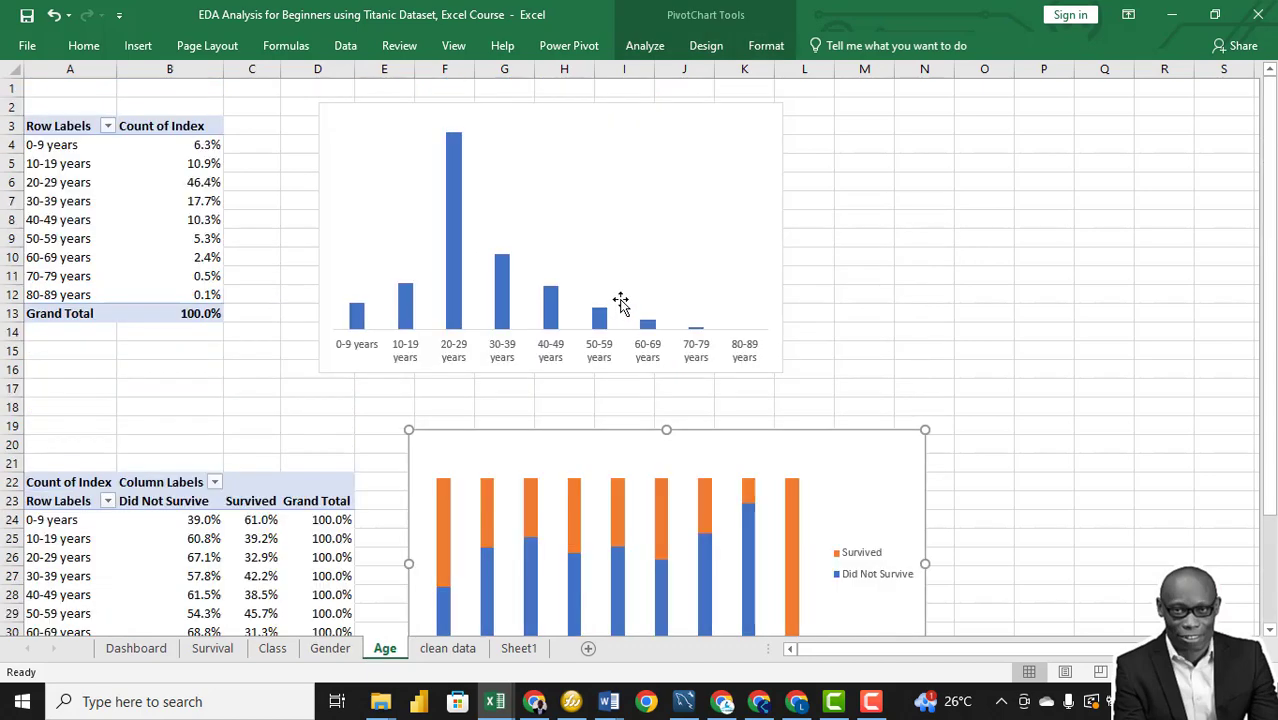
right_click(195, 234)
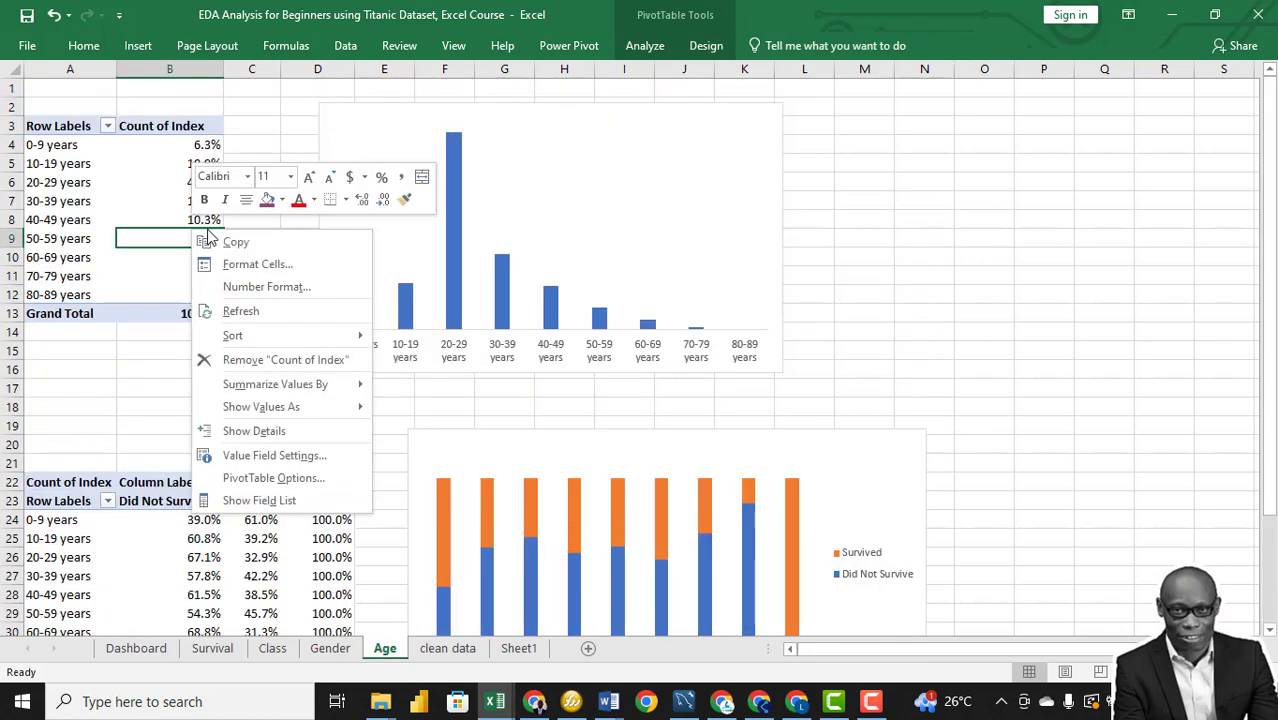
mouse_move(320, 408)
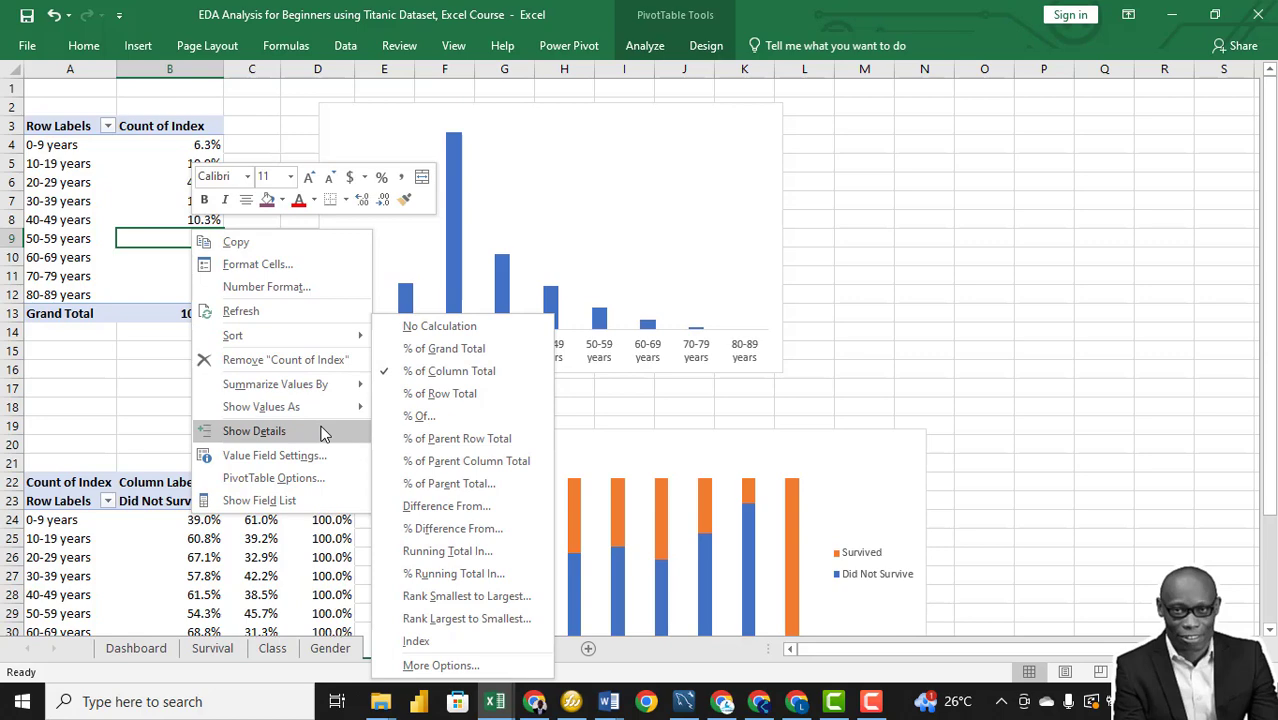
click(439, 327)
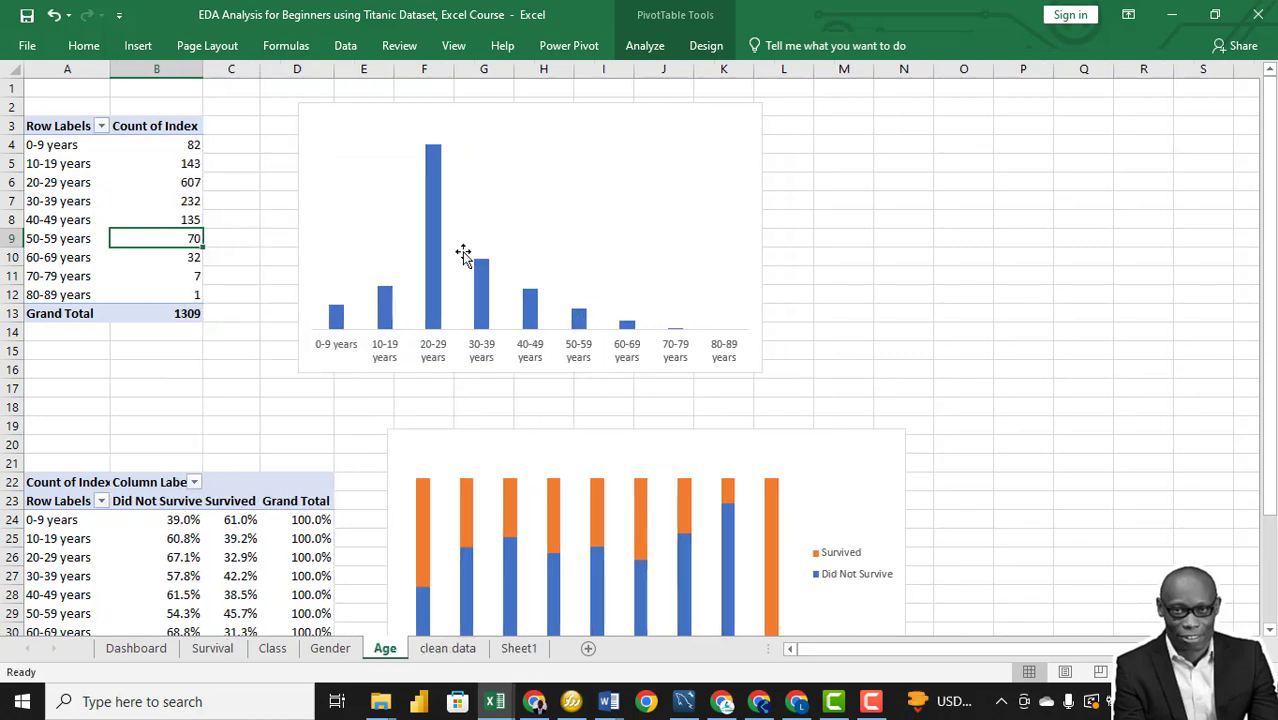
Add data labels to the columns of the age distribution chart.
right_click(437, 265)
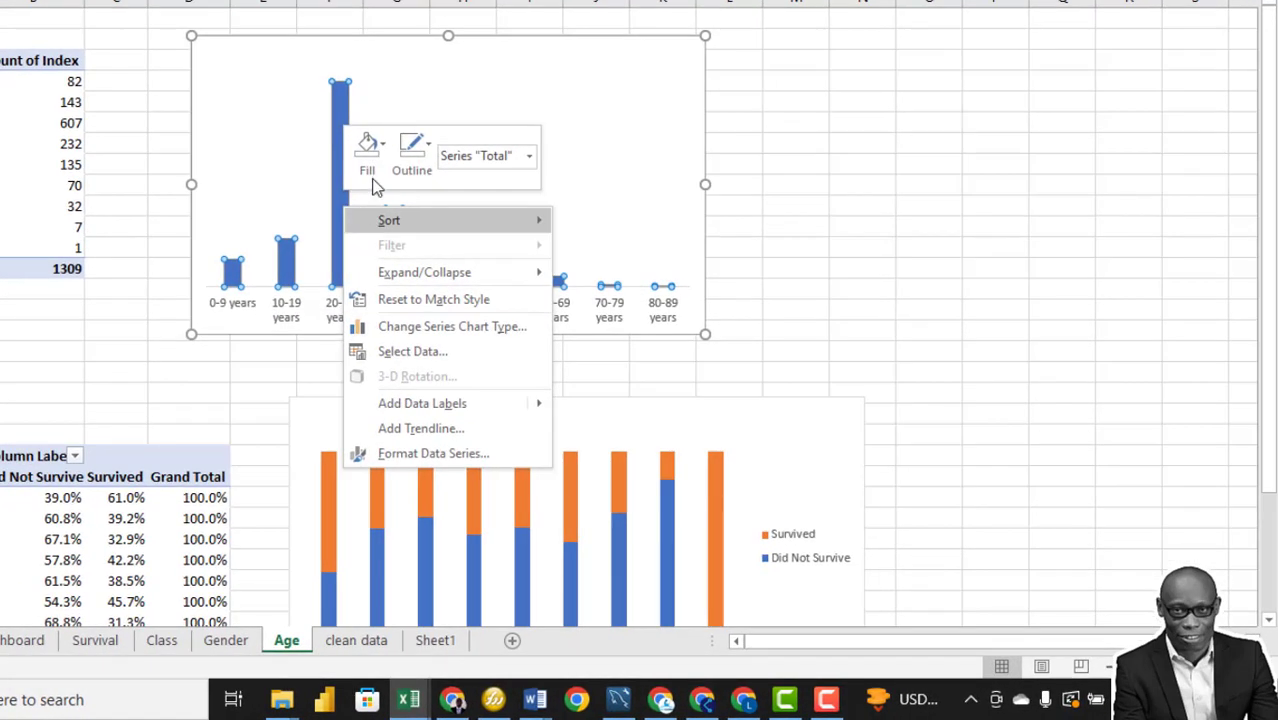
mouse_move(533, 406)
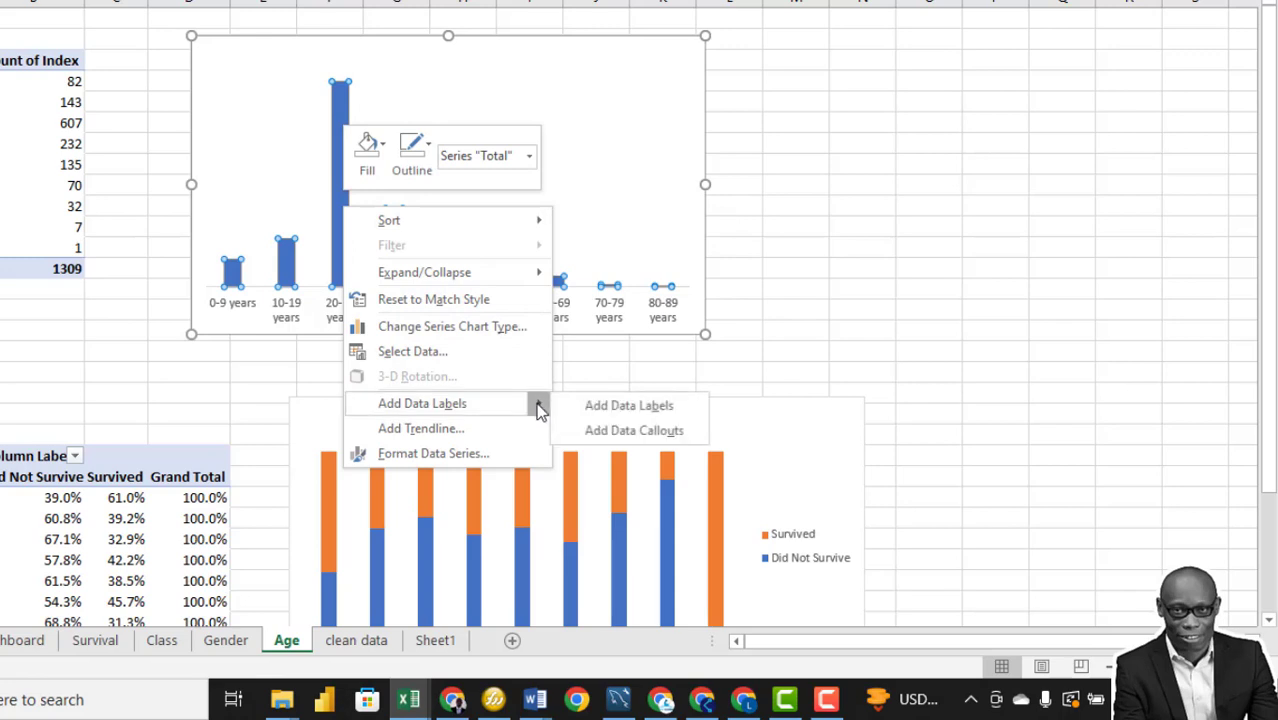
click(621, 404)
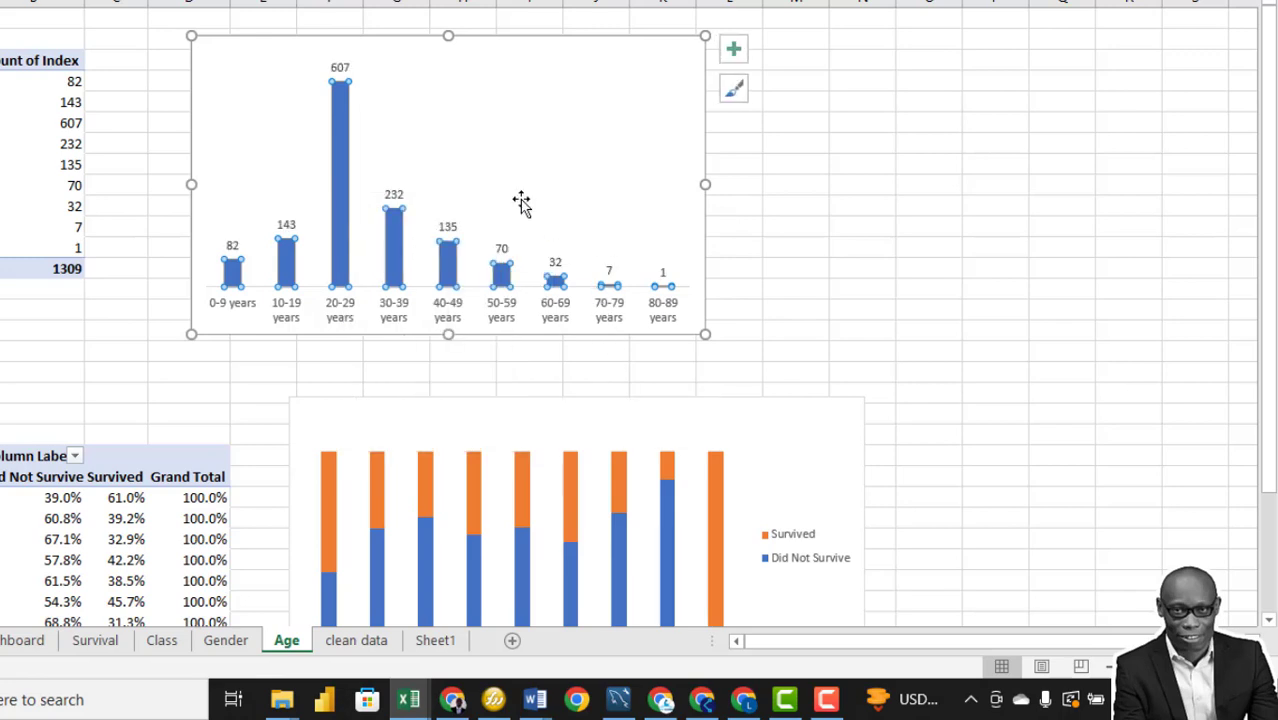
Widen the age chart's columns by reducing the series gap width to 26%.
key(ctrl+1)
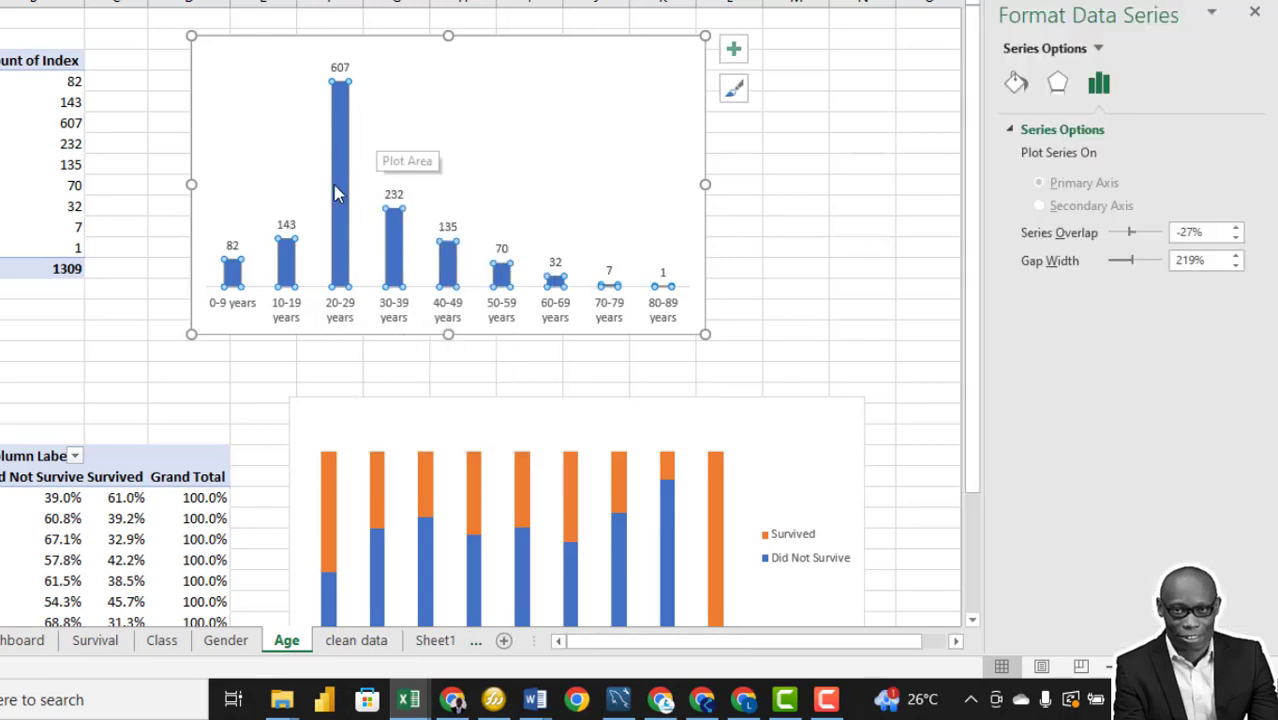
right_click(342, 236)
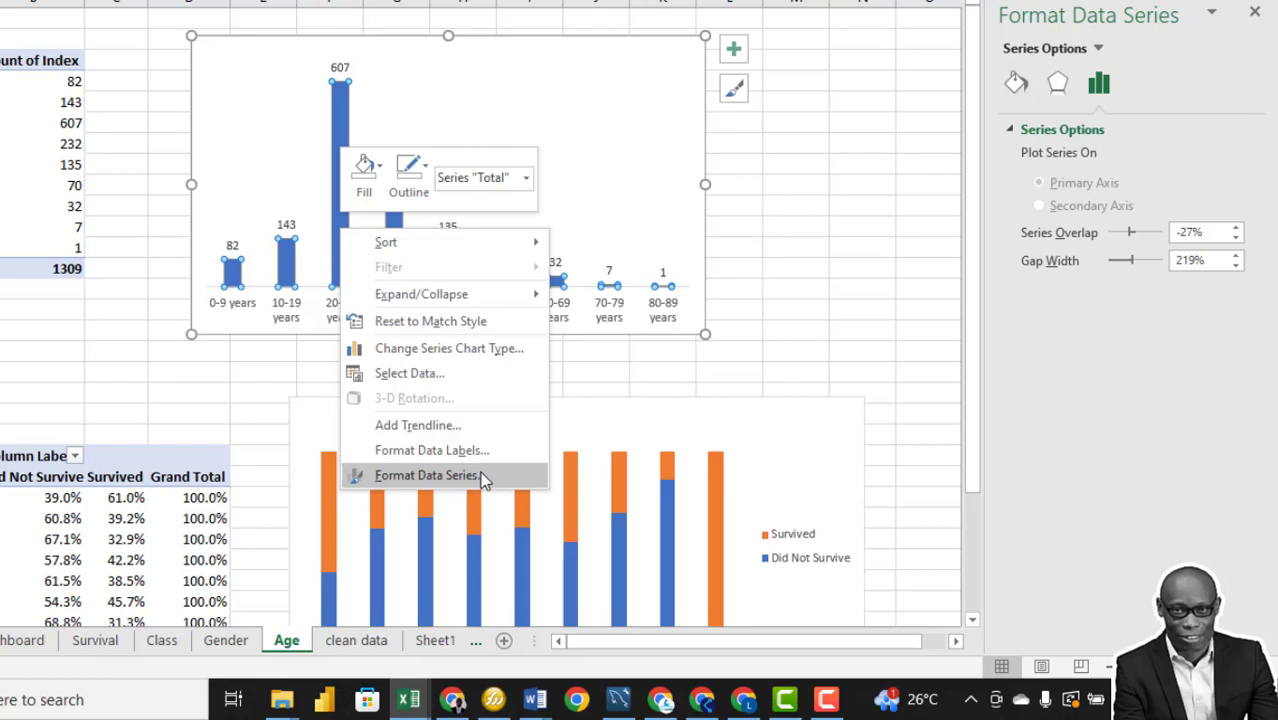
click(483, 478)
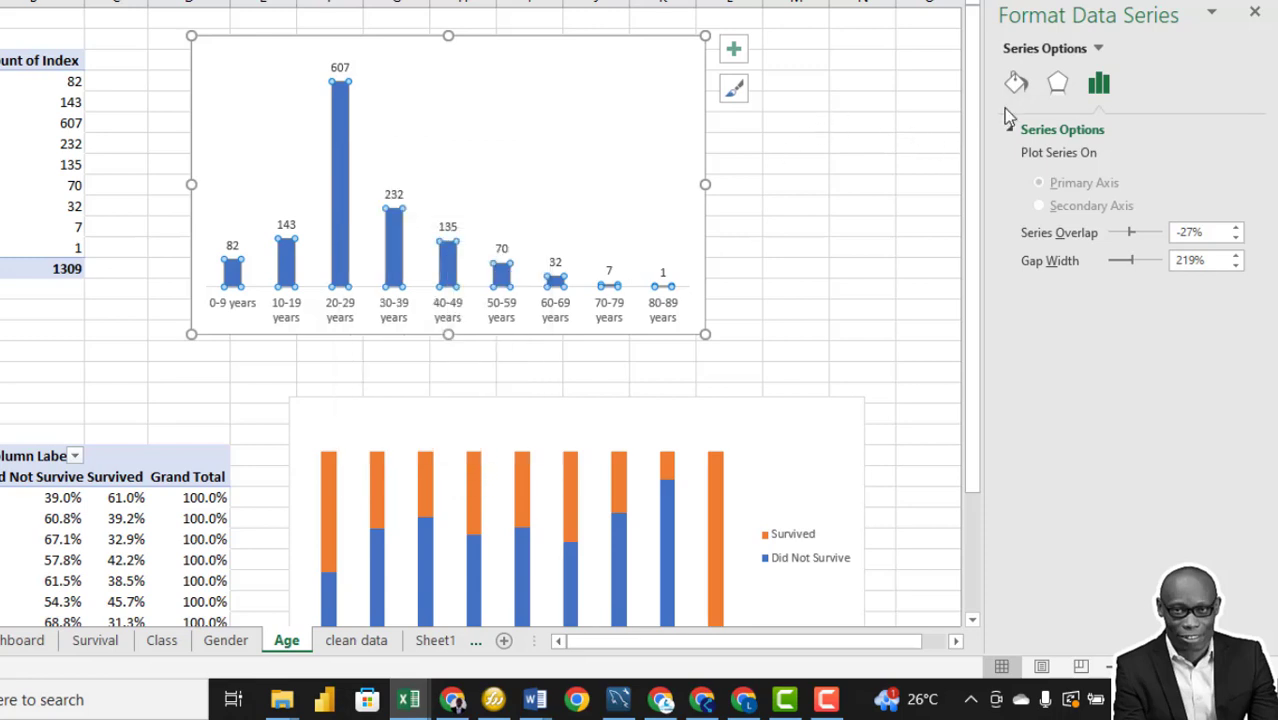
click(1016, 84)
click(1098, 96)
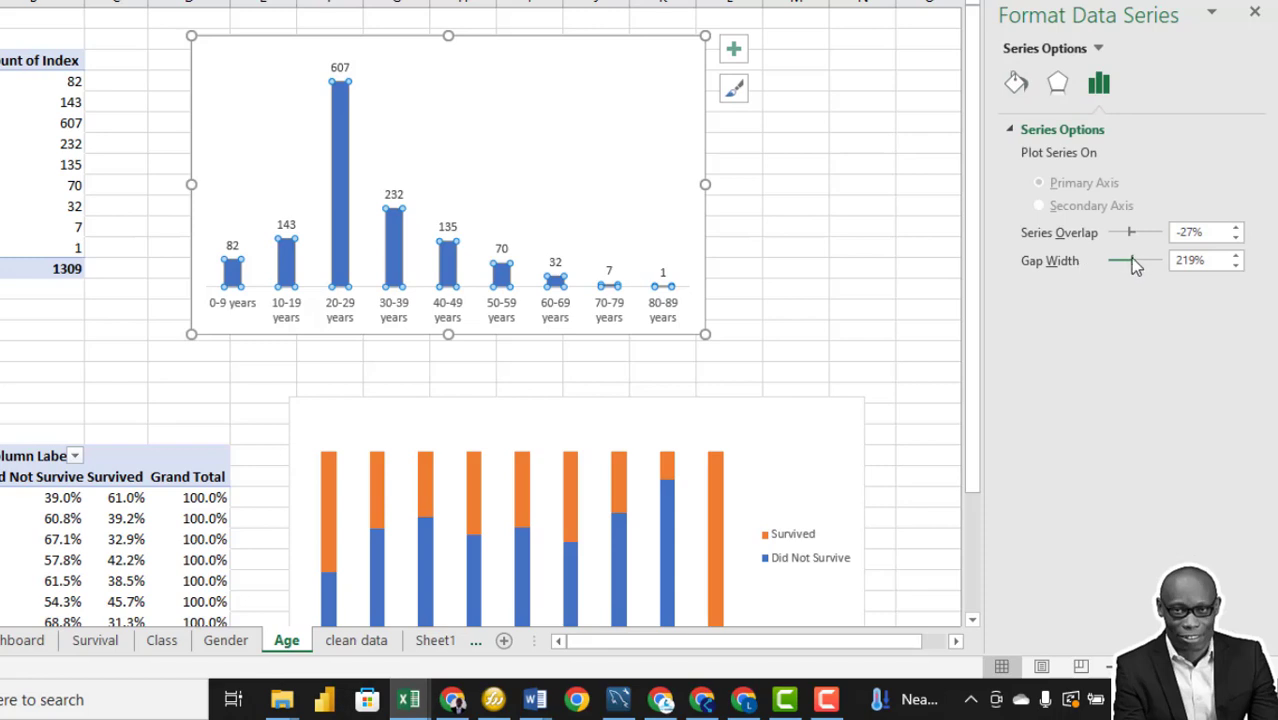
drag(1132, 260, 1111, 264)
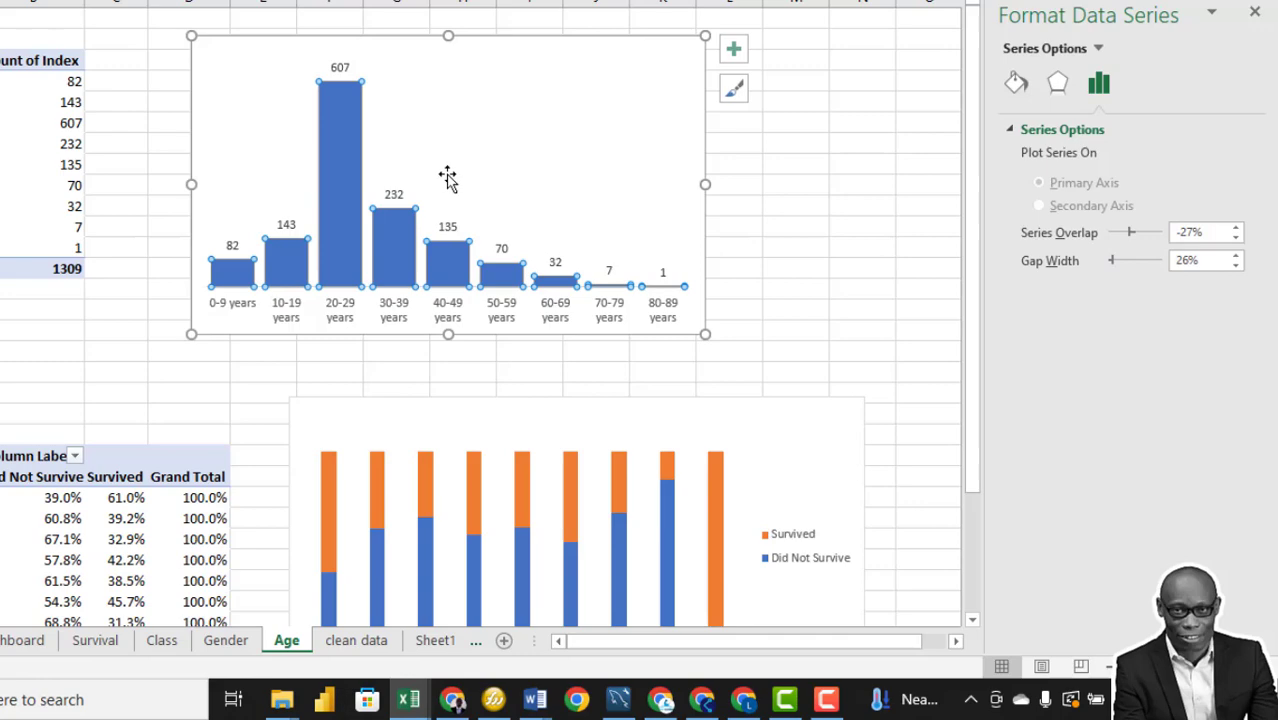
Copy the age distribution chart and paste it on the Dashboard sheet, fitted into the card beside the gender chart.
right_click(197, 90)
click(281, 162)
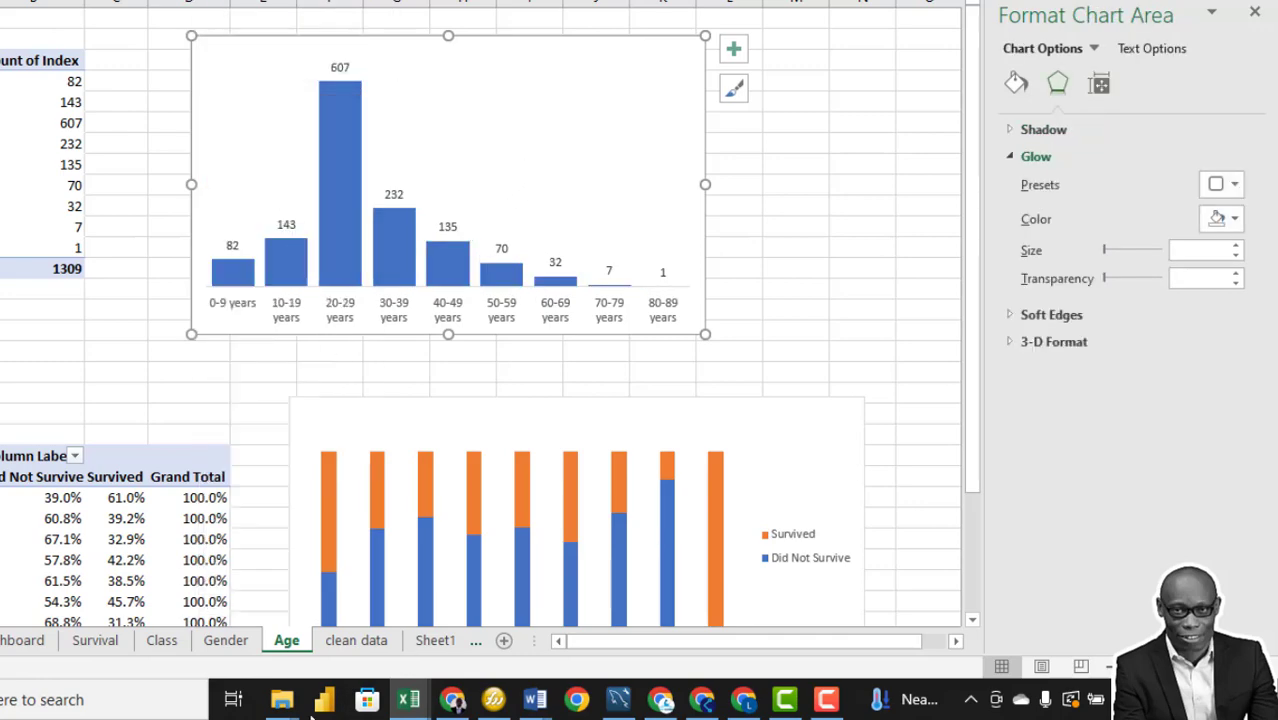
click(28, 645)
key(ctrl+v)
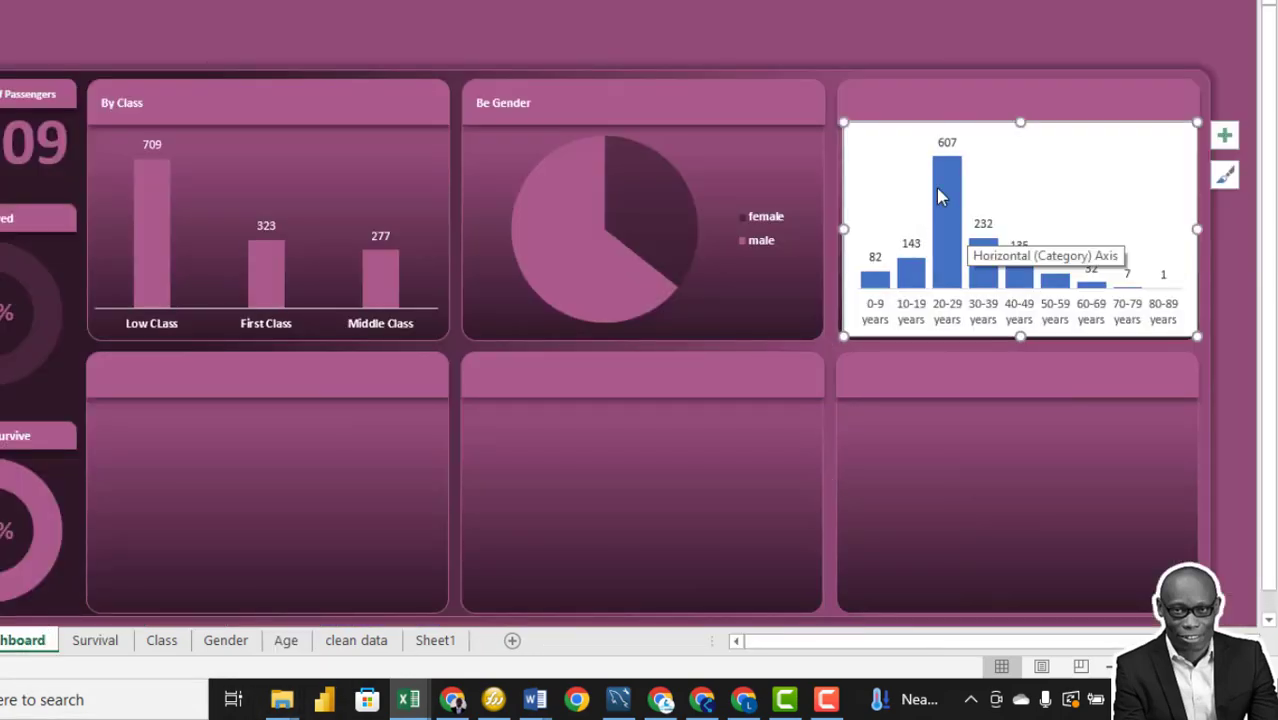
Format the dashboard age chart's area with no fill and no border line.
right_click(882, 186)
click(848, 172)
right_click(849, 165)
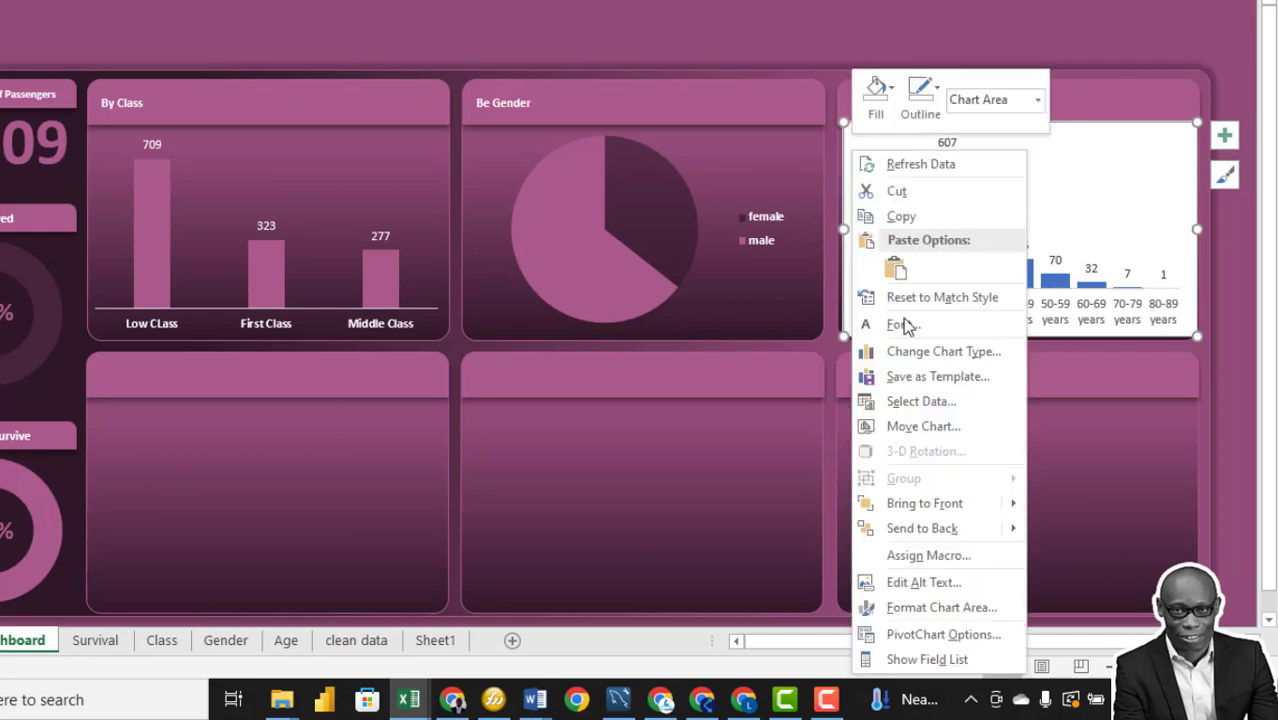
click(950, 607)
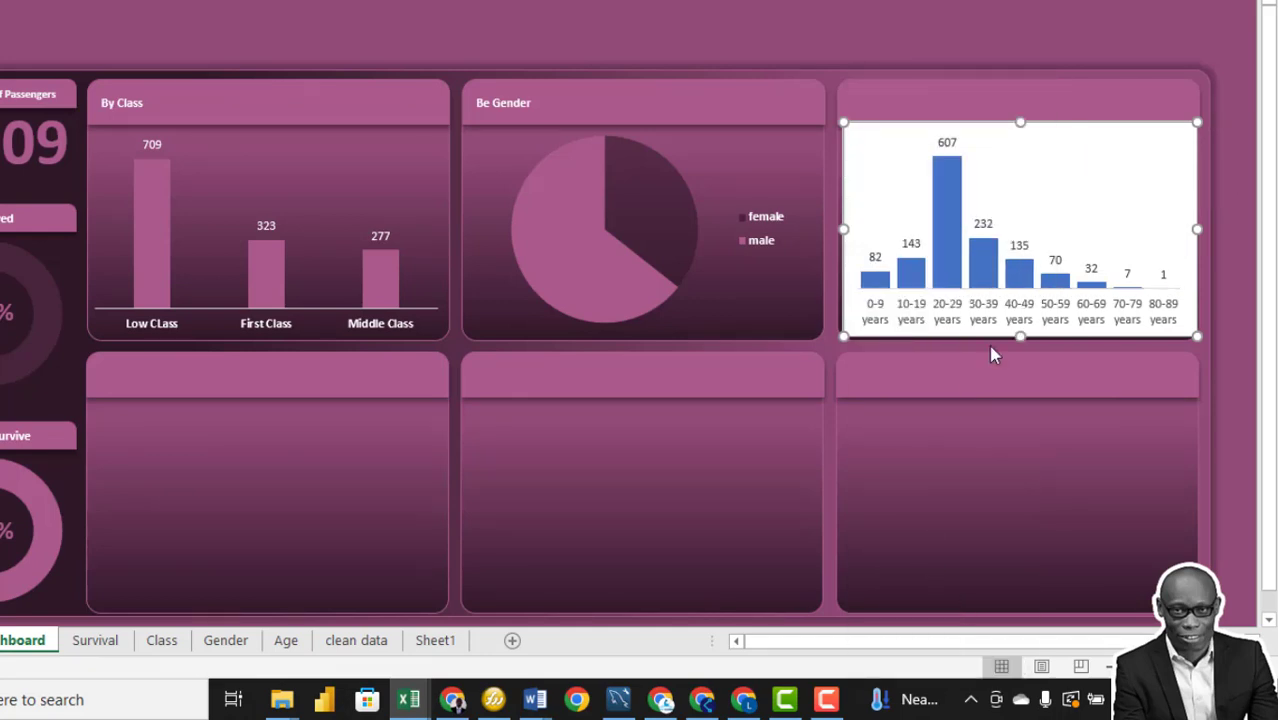
click(1054, 162)
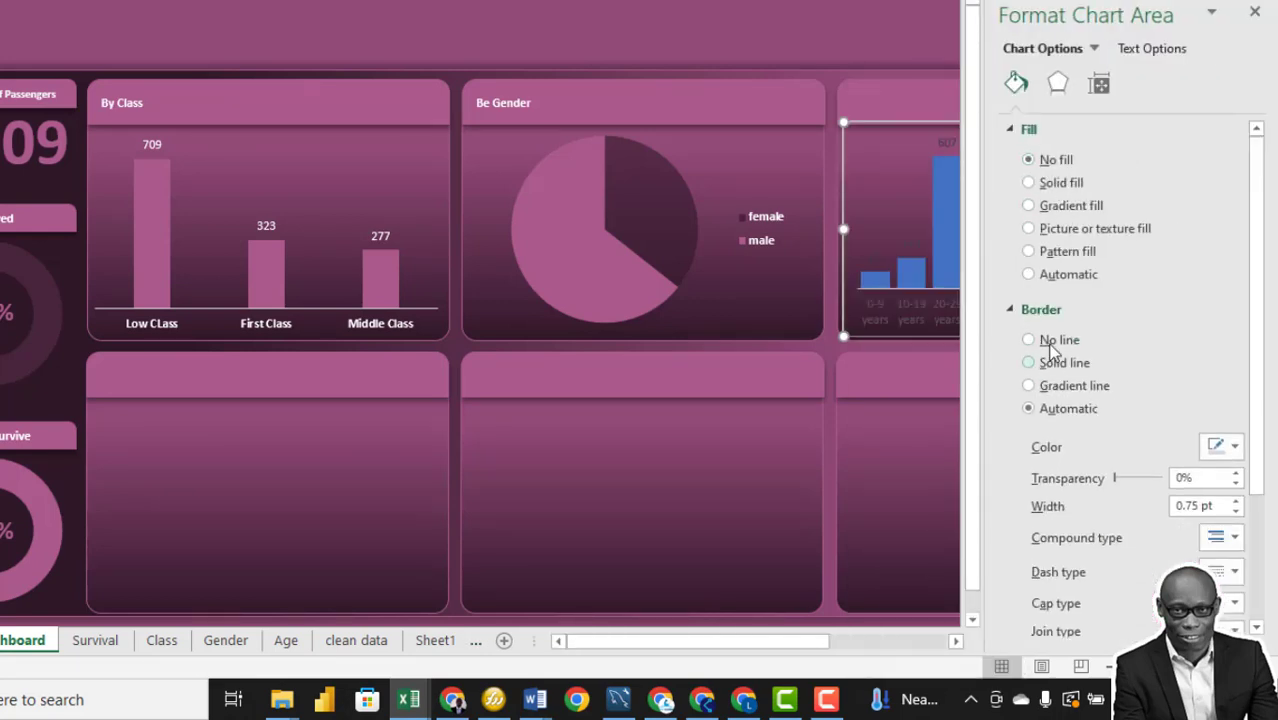
click(893, 448)
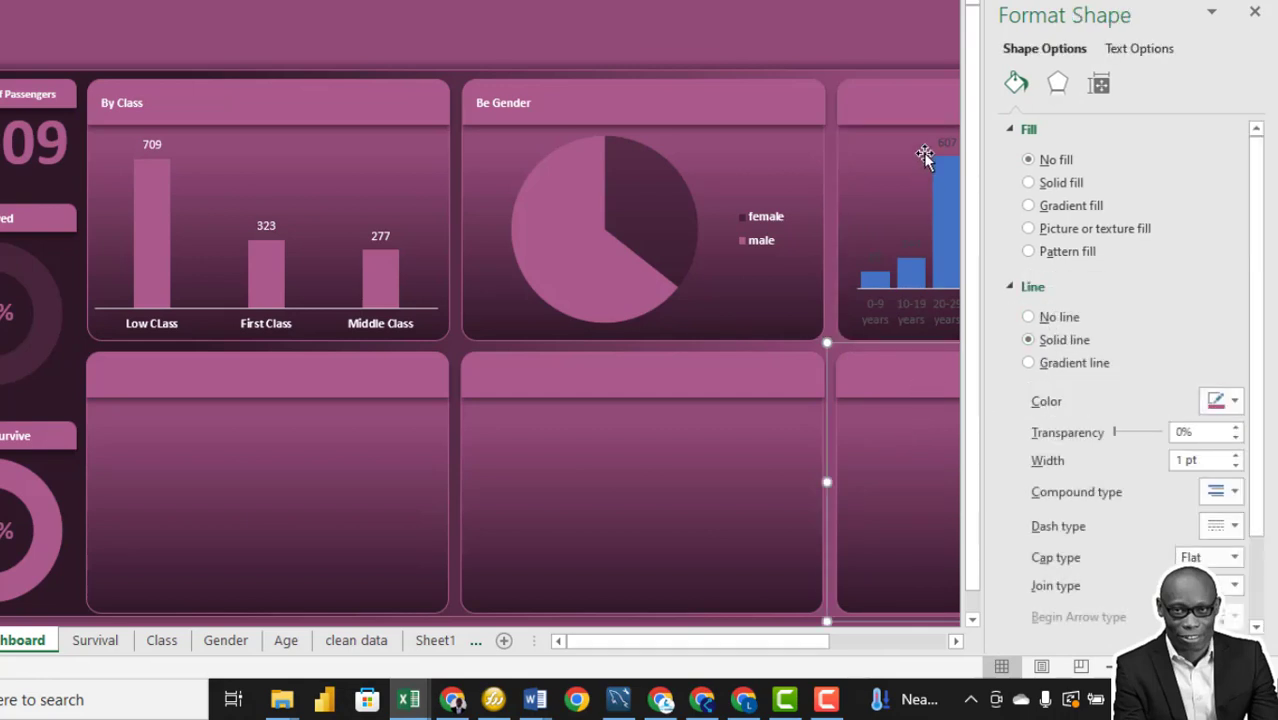
Fill the age chart's columns with the recent pink colour and remove their border line.
click(941, 196)
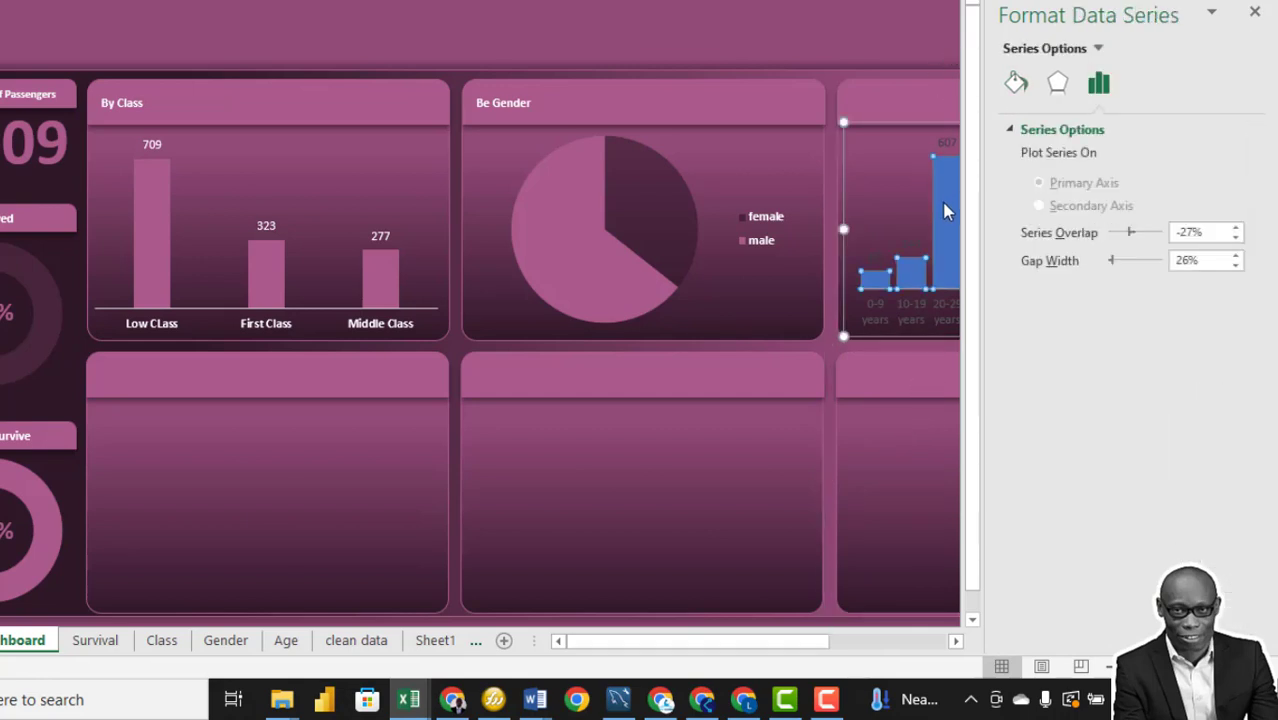
click(1015, 85)
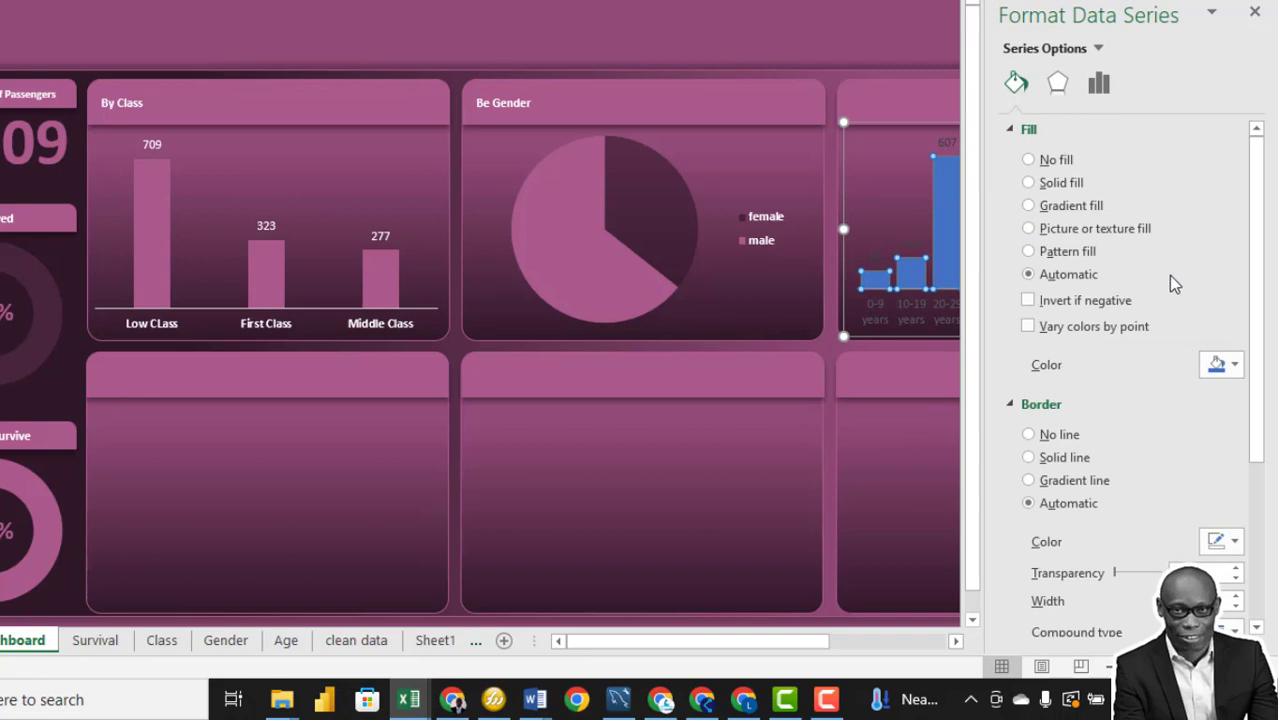
click(1230, 372)
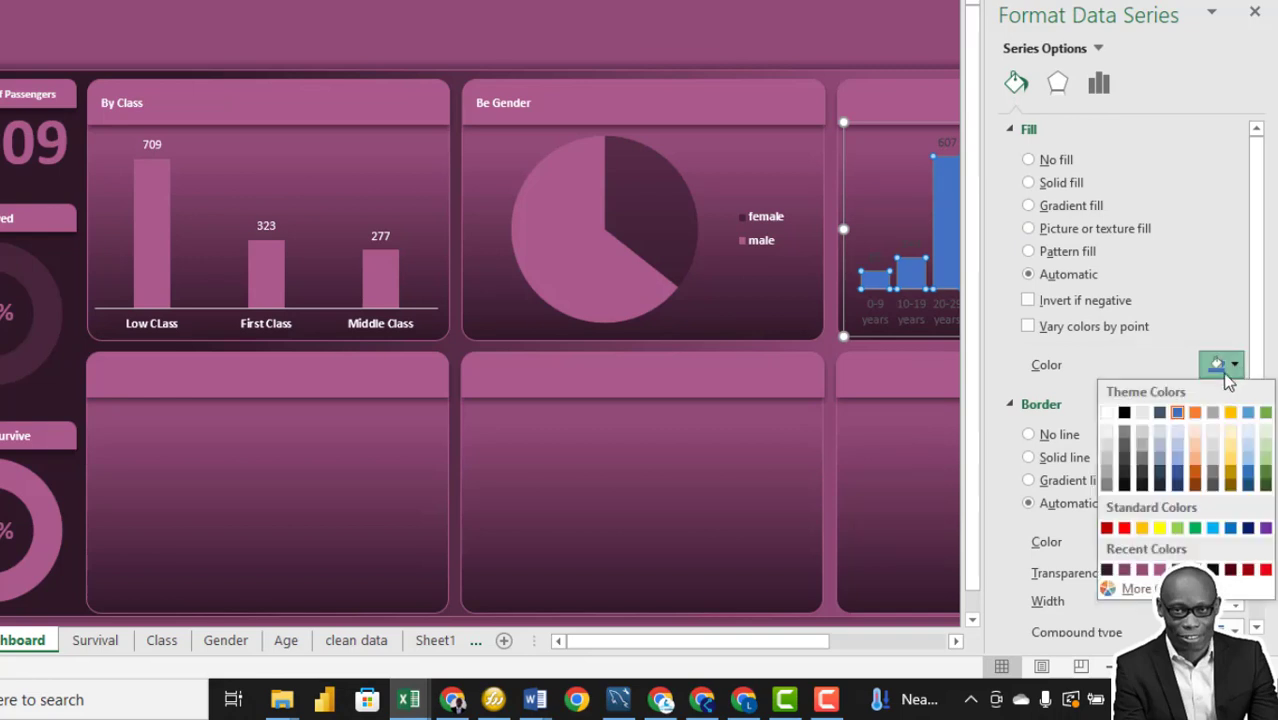
click(1157, 570)
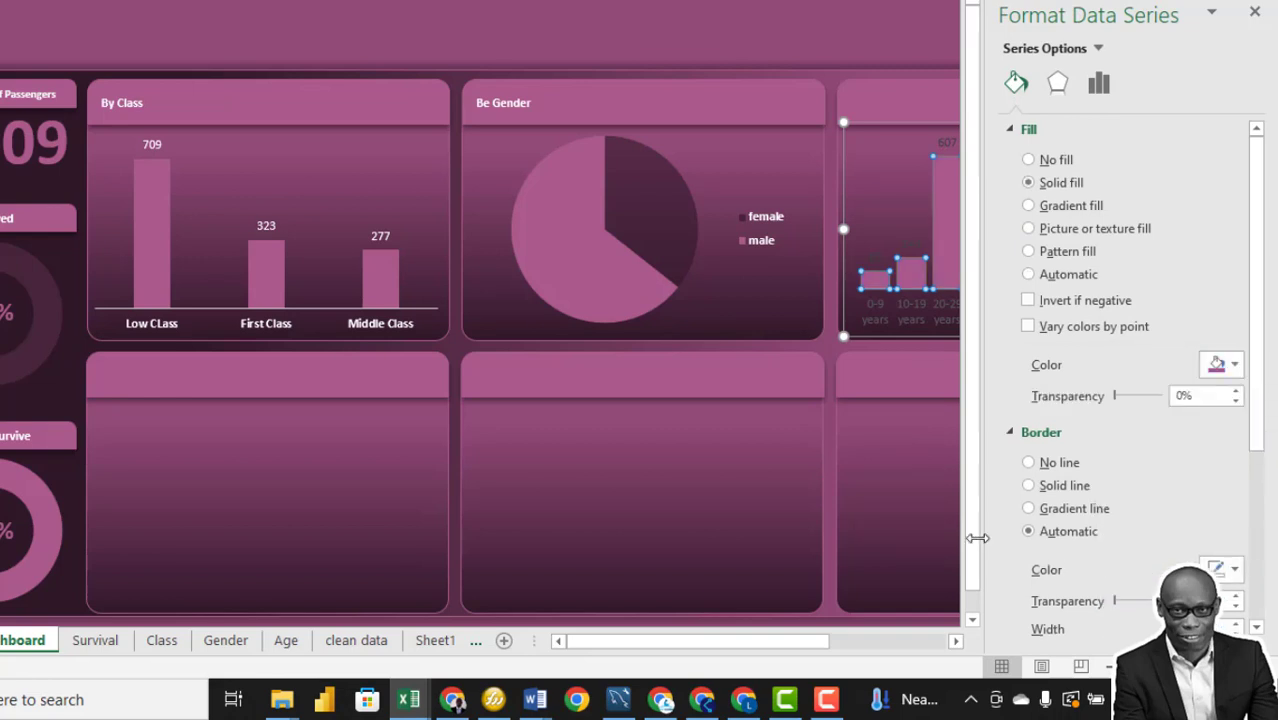
click(1029, 462)
click(870, 442)
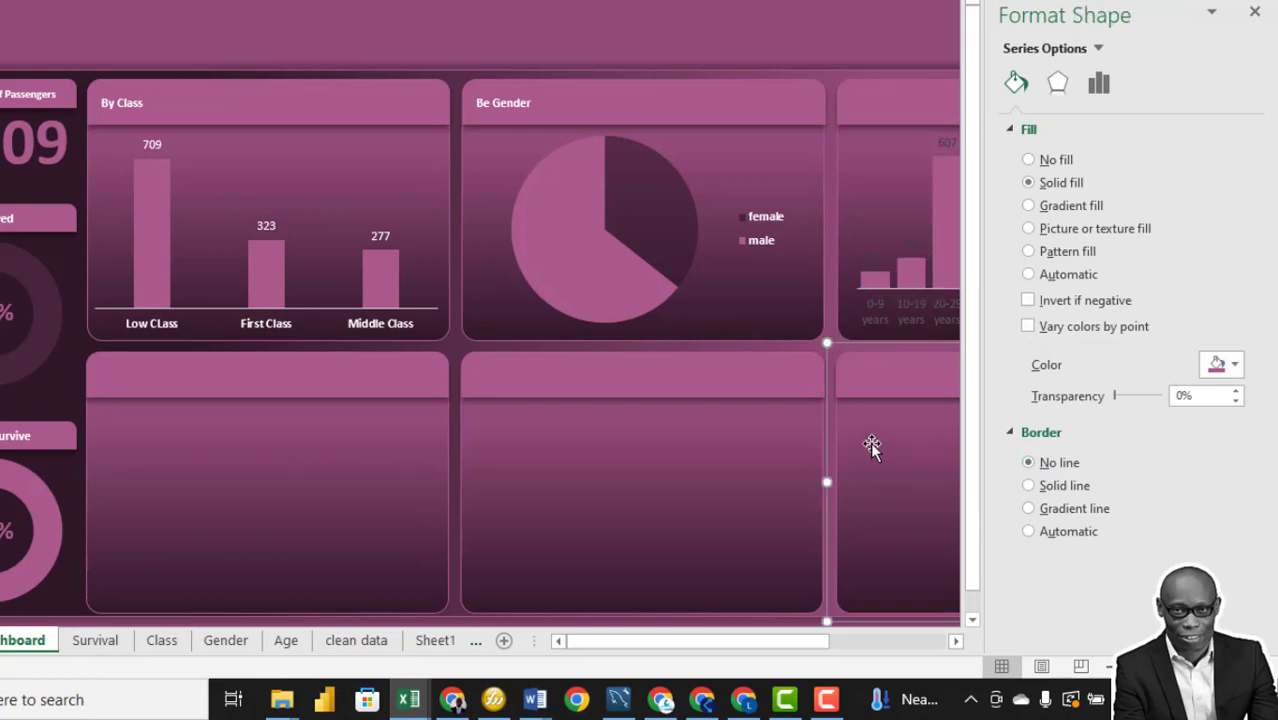
Format the dashboard age chart's horizontal axis labels with a white, bold font.
click(911, 446)
click(1255, 11)
click(993, 312)
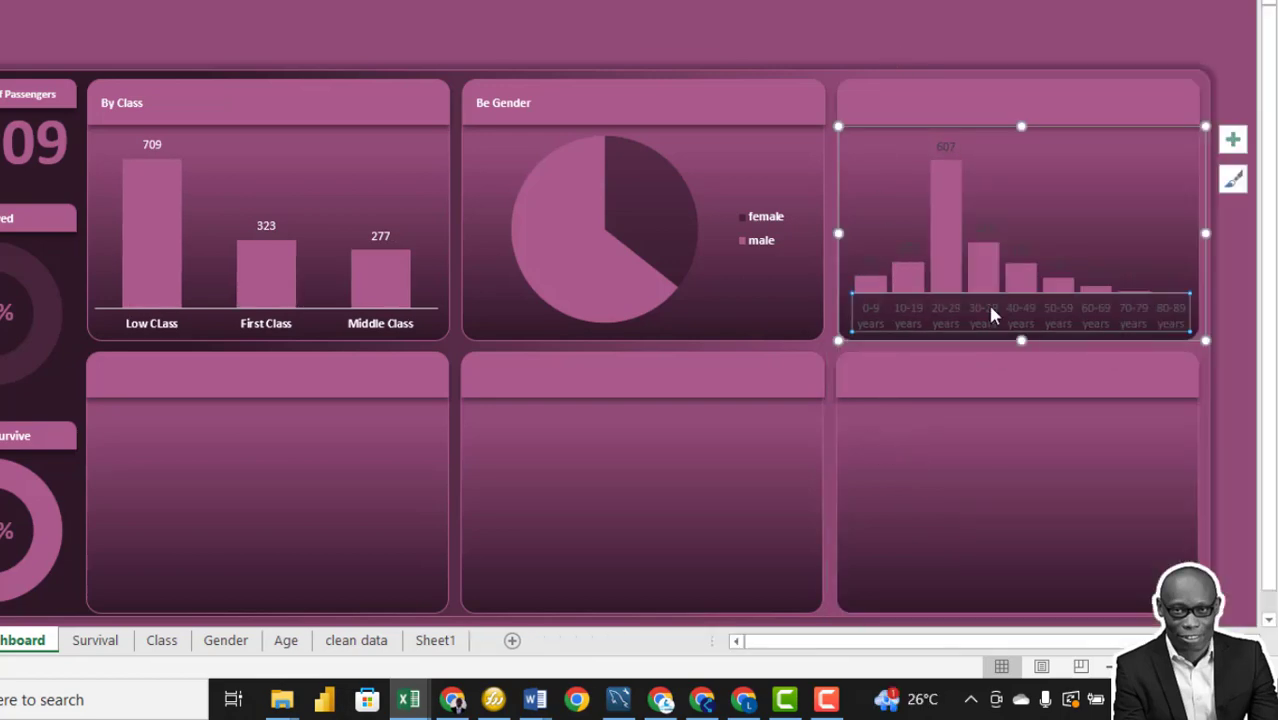
right_click(993, 310)
key(Escape)
key(ctrl+shift+f)
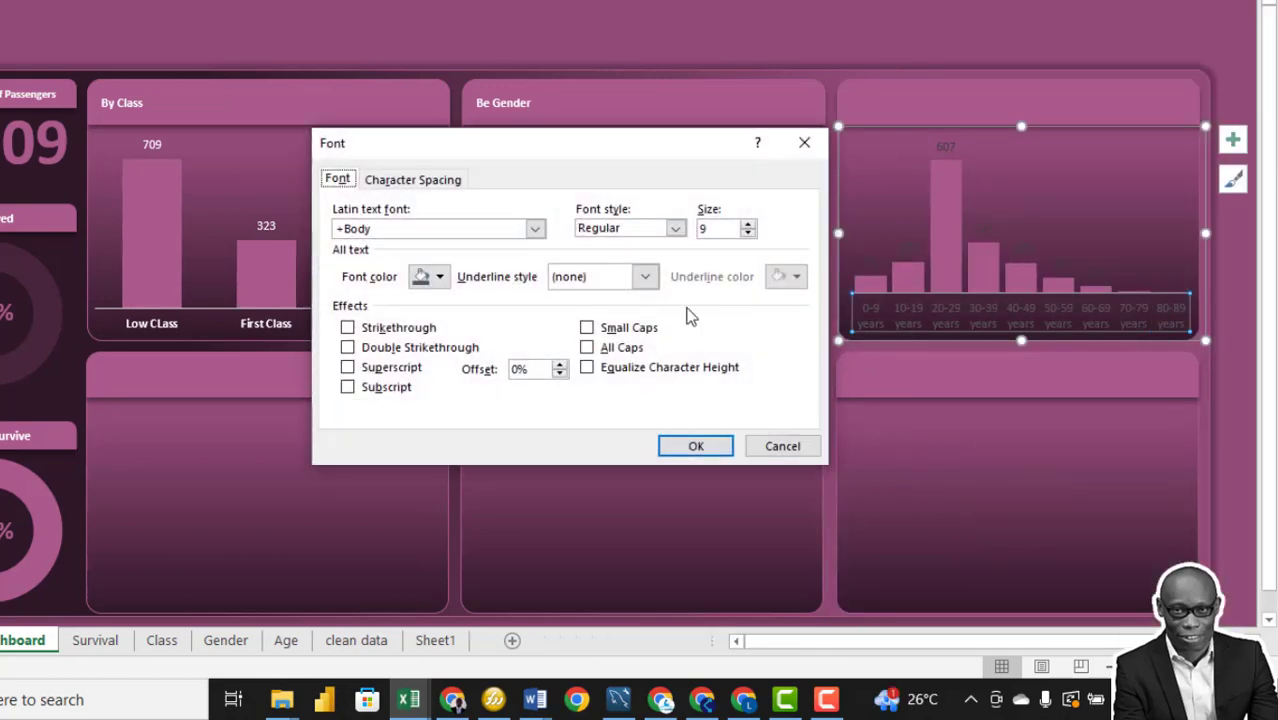
click(440, 277)
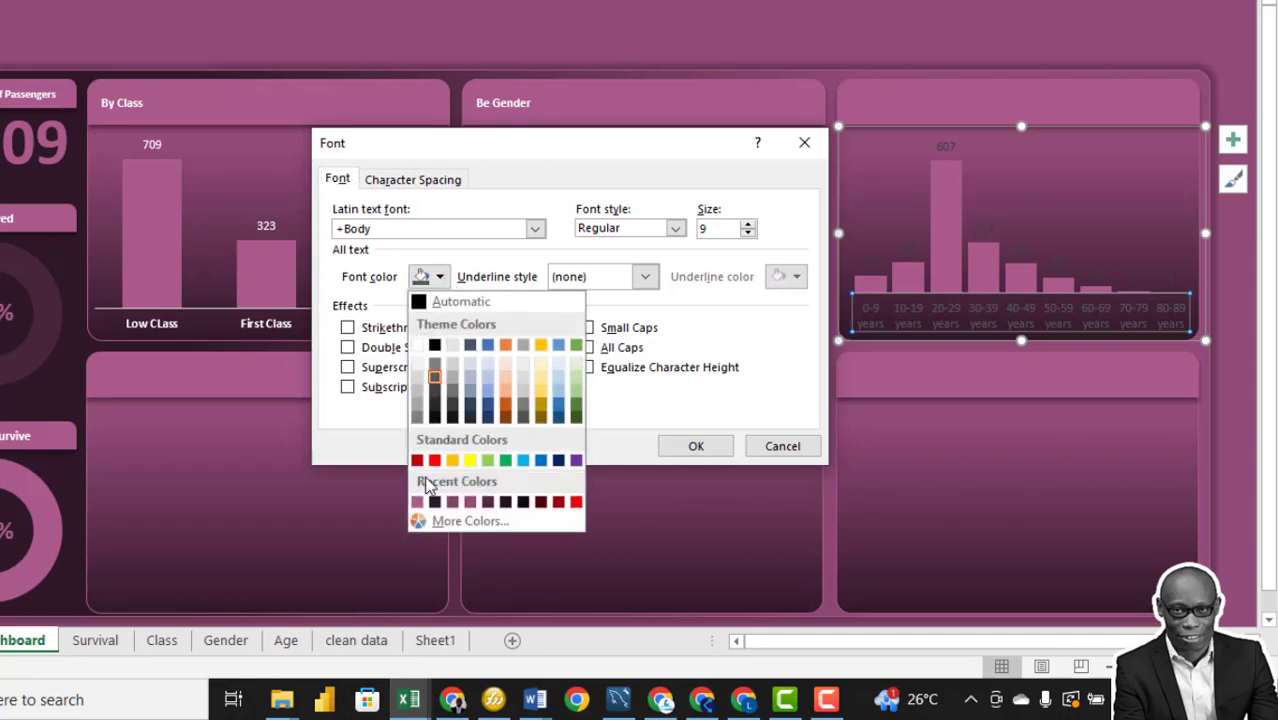
click(418, 346)
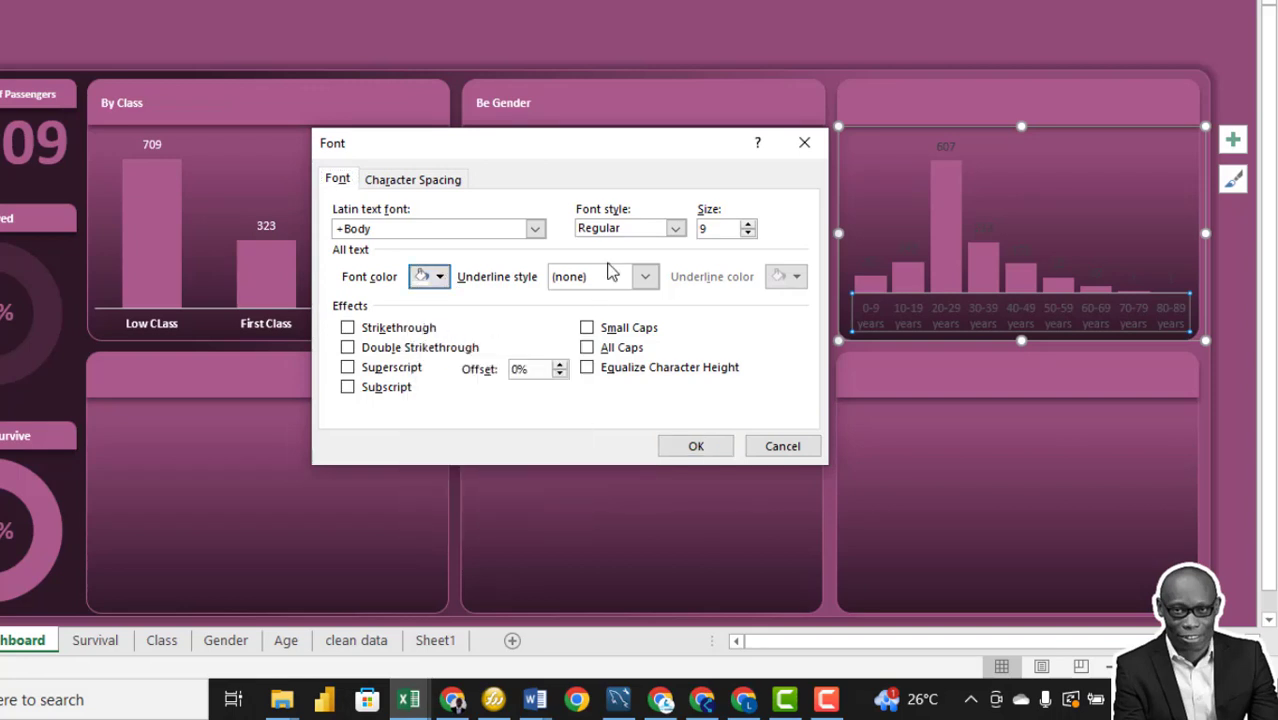
click(677, 228)
click(610, 287)
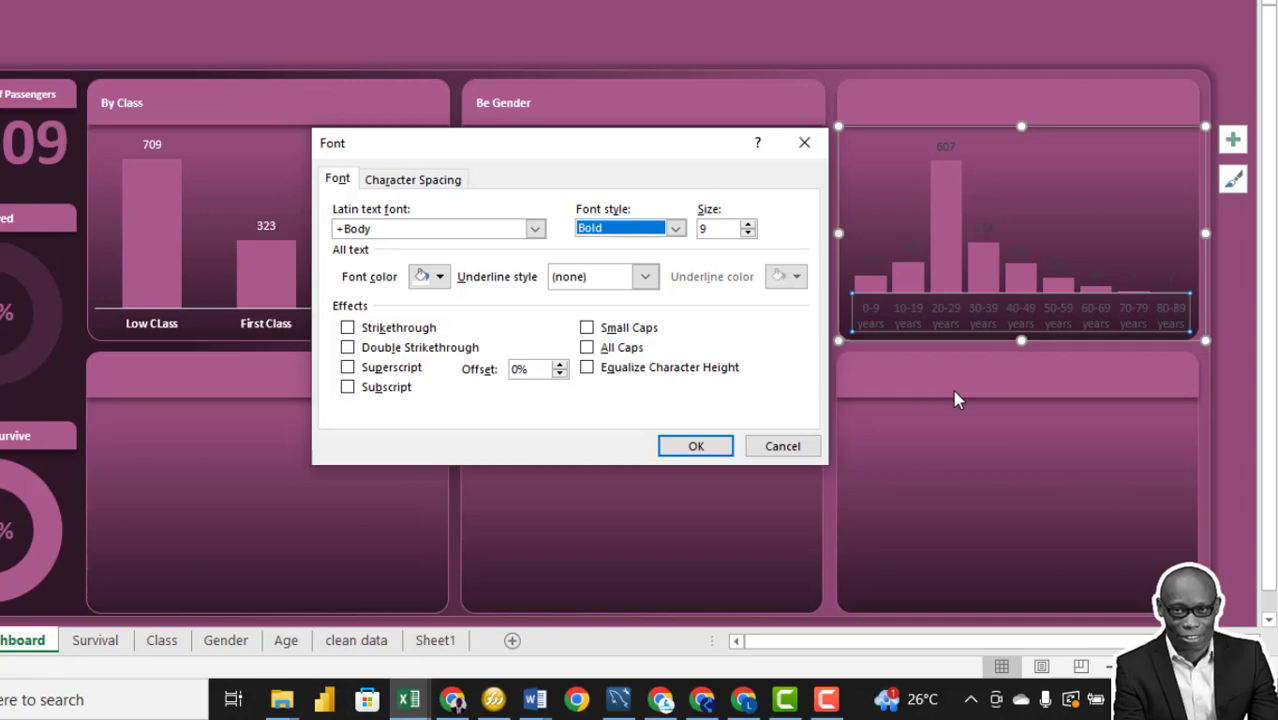
click(699, 446)
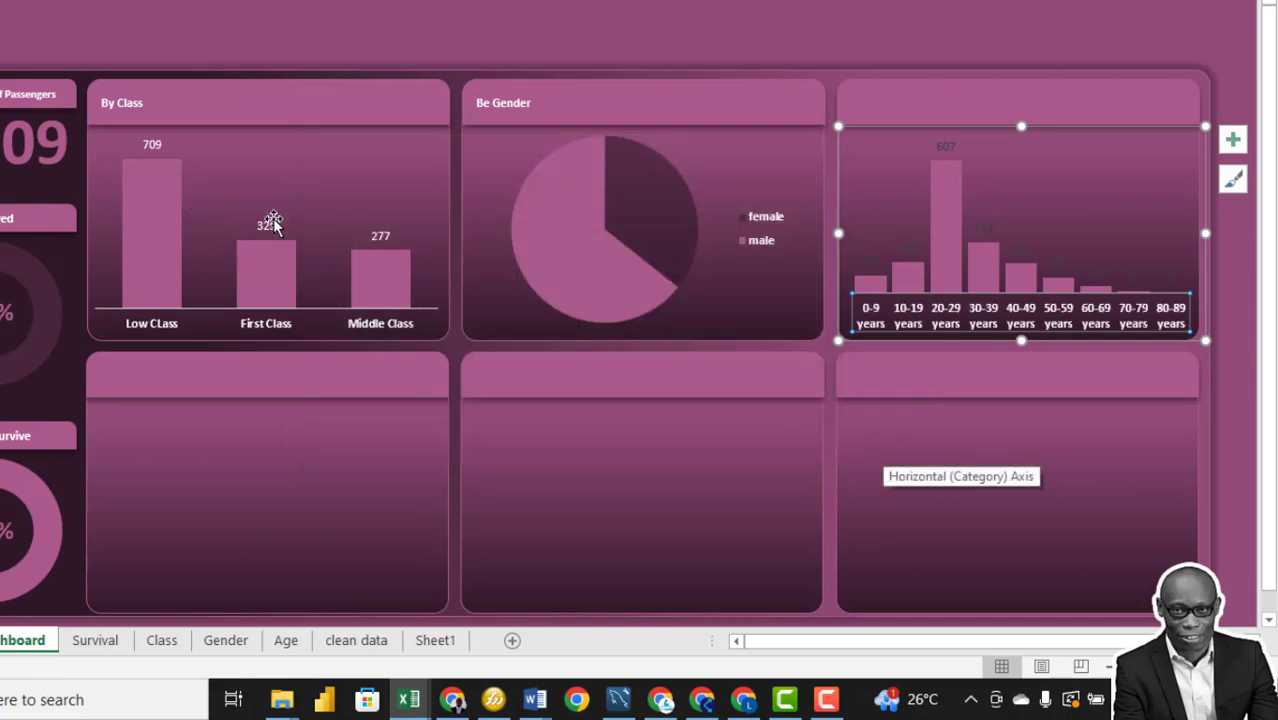
Change the font colour of the age chart's data labels to white.
click(266, 225)
click(948, 146)
right_click(946, 149)
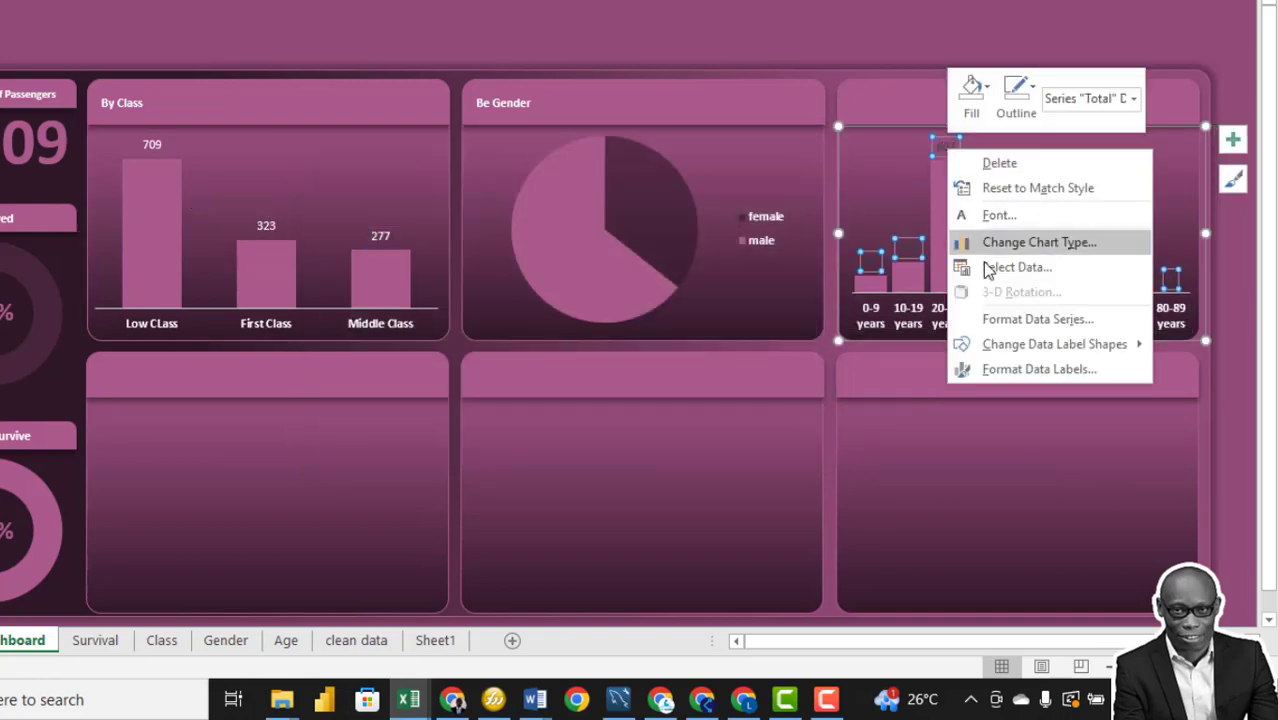
click(1004, 214)
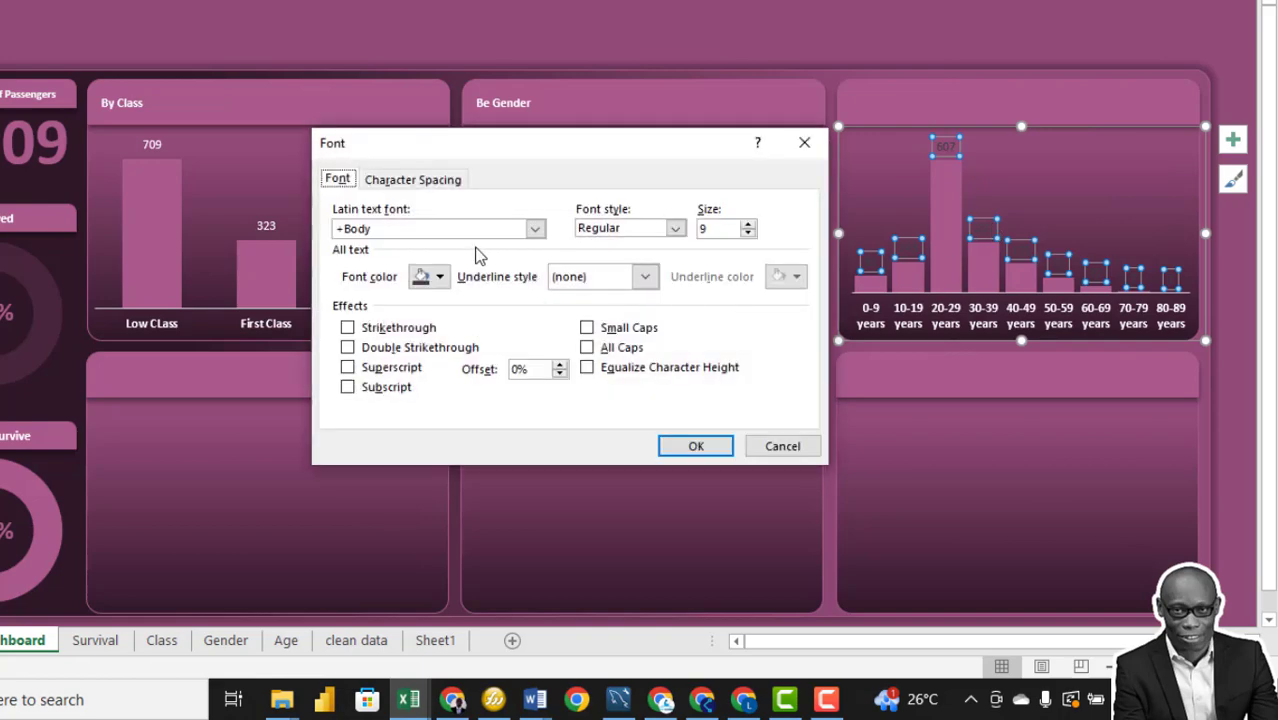
click(441, 278)
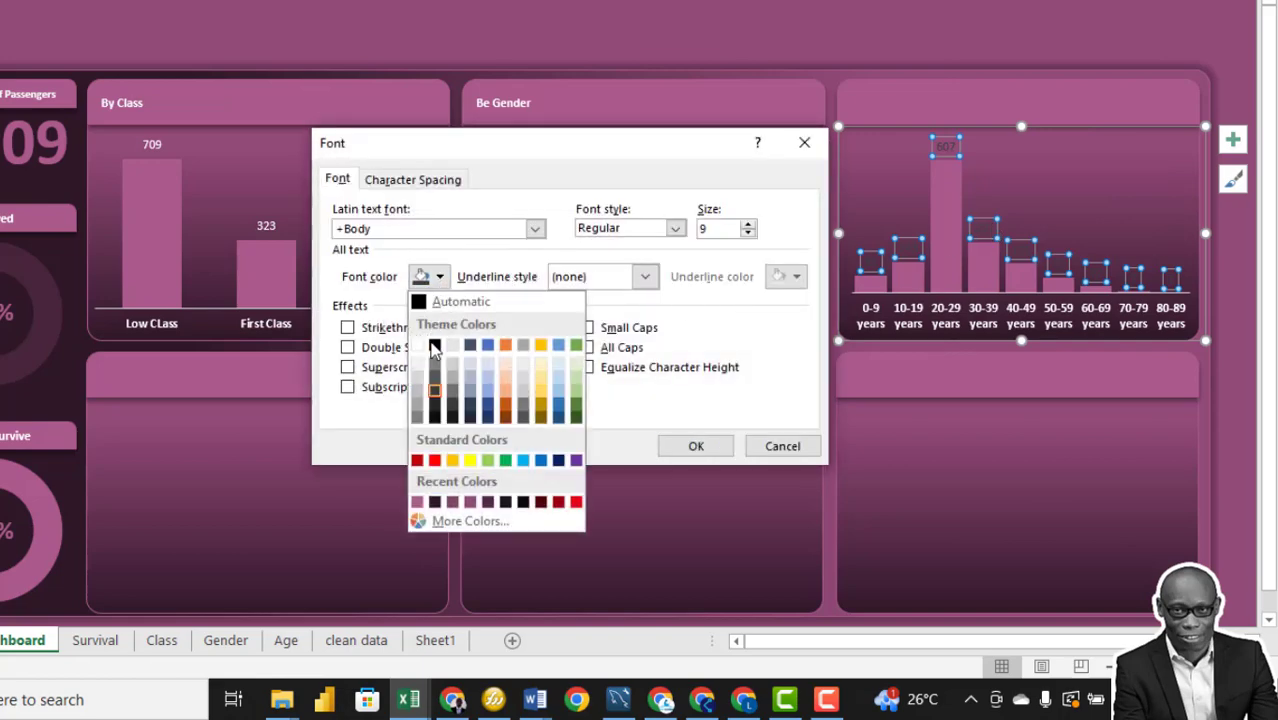
click(418, 346)
click(696, 447)
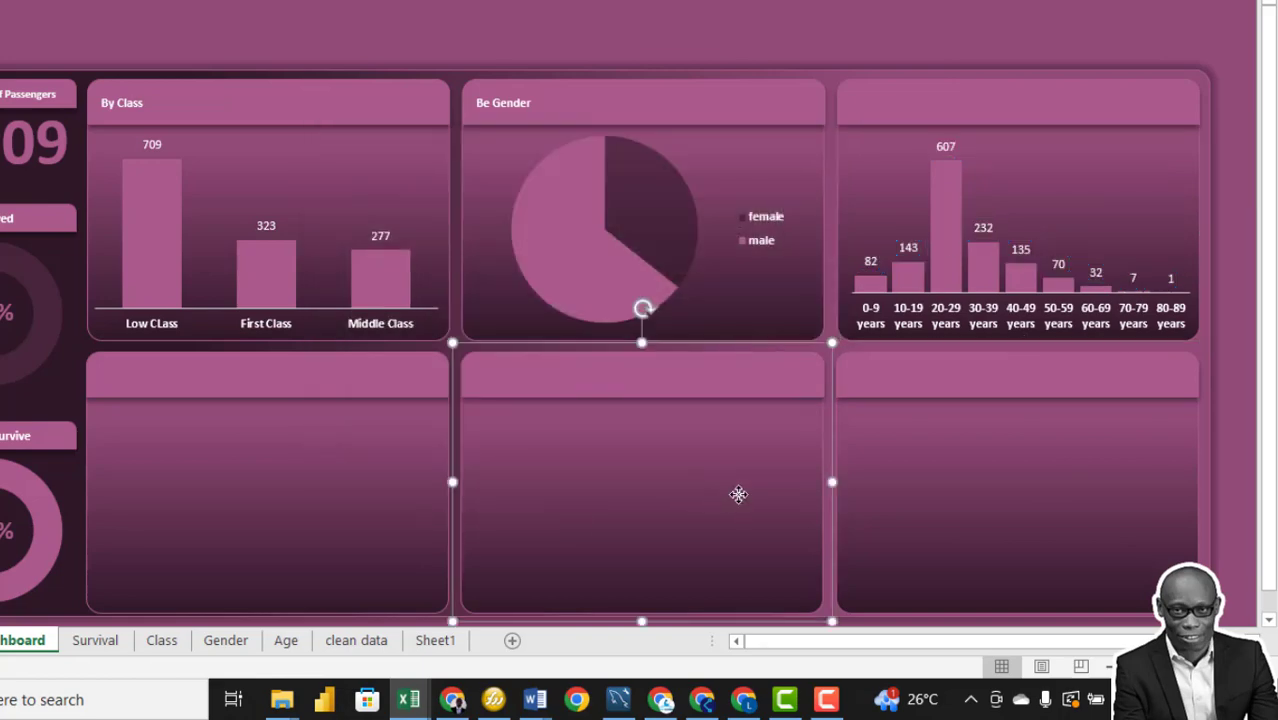
Title the age chart's card "By Age" in bold, size 9, vertically centred in its header.
click(884, 113)
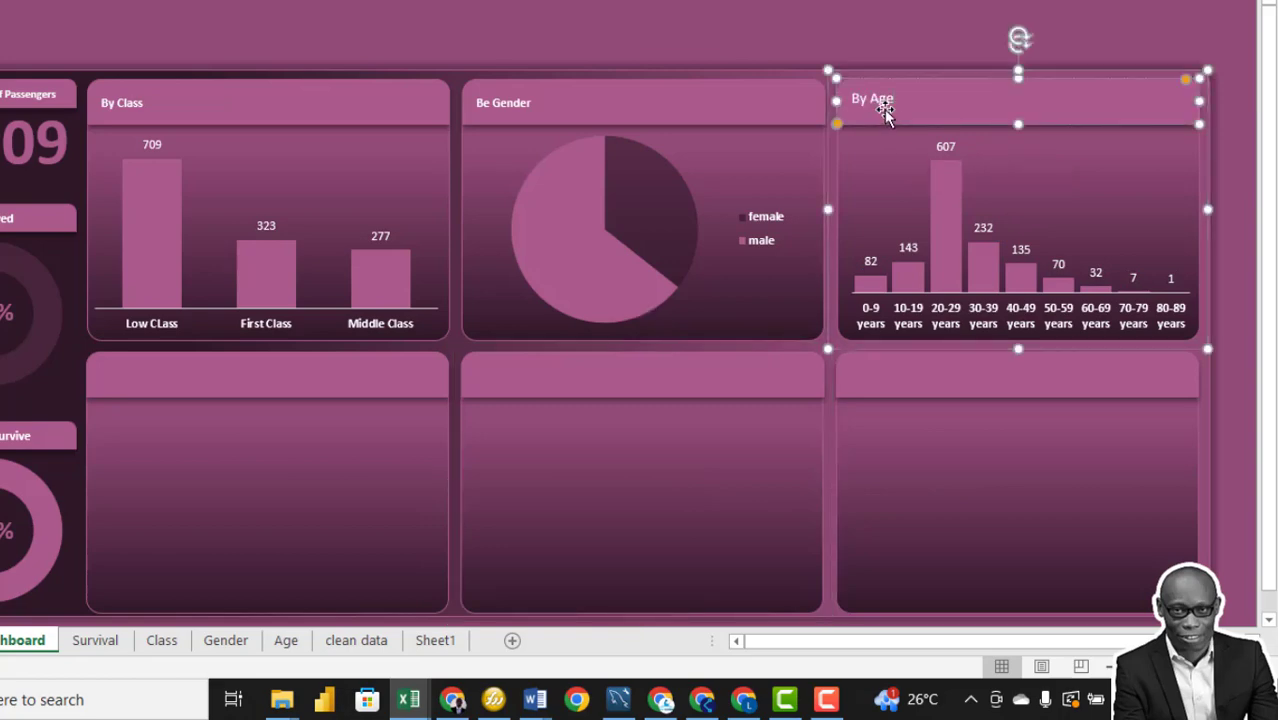
triple_click(884, 108)
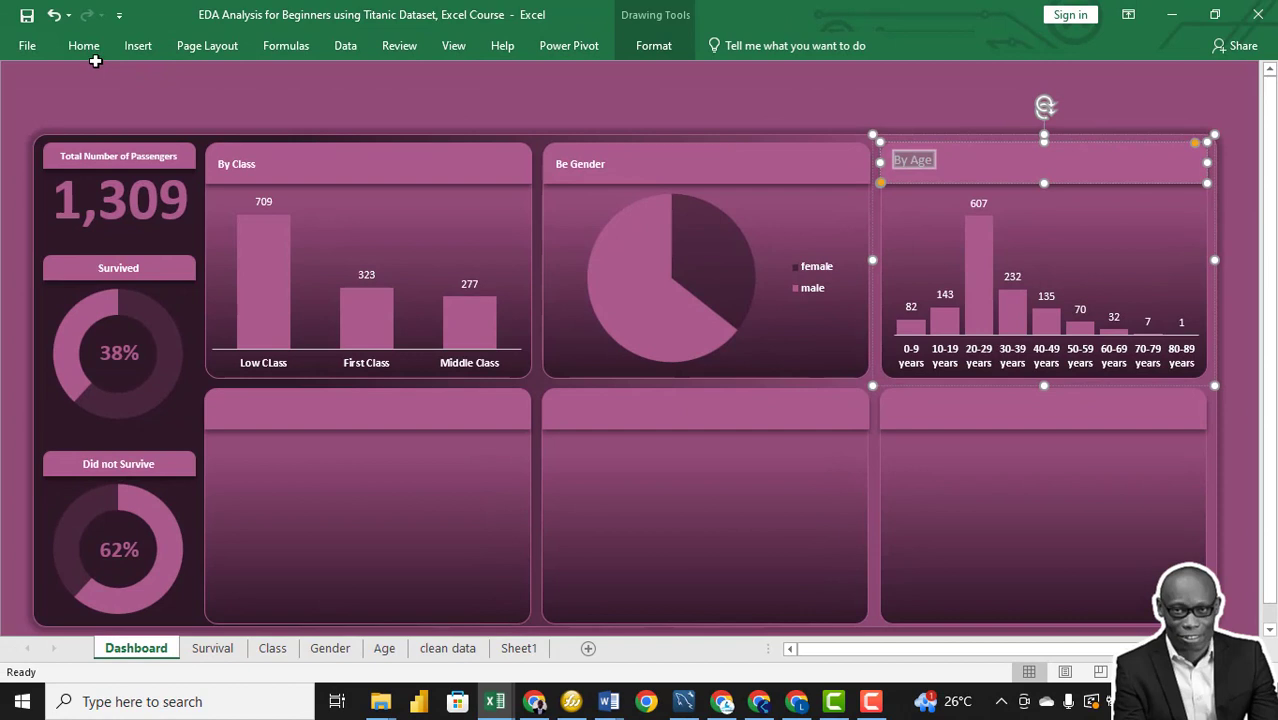
click(84, 47)
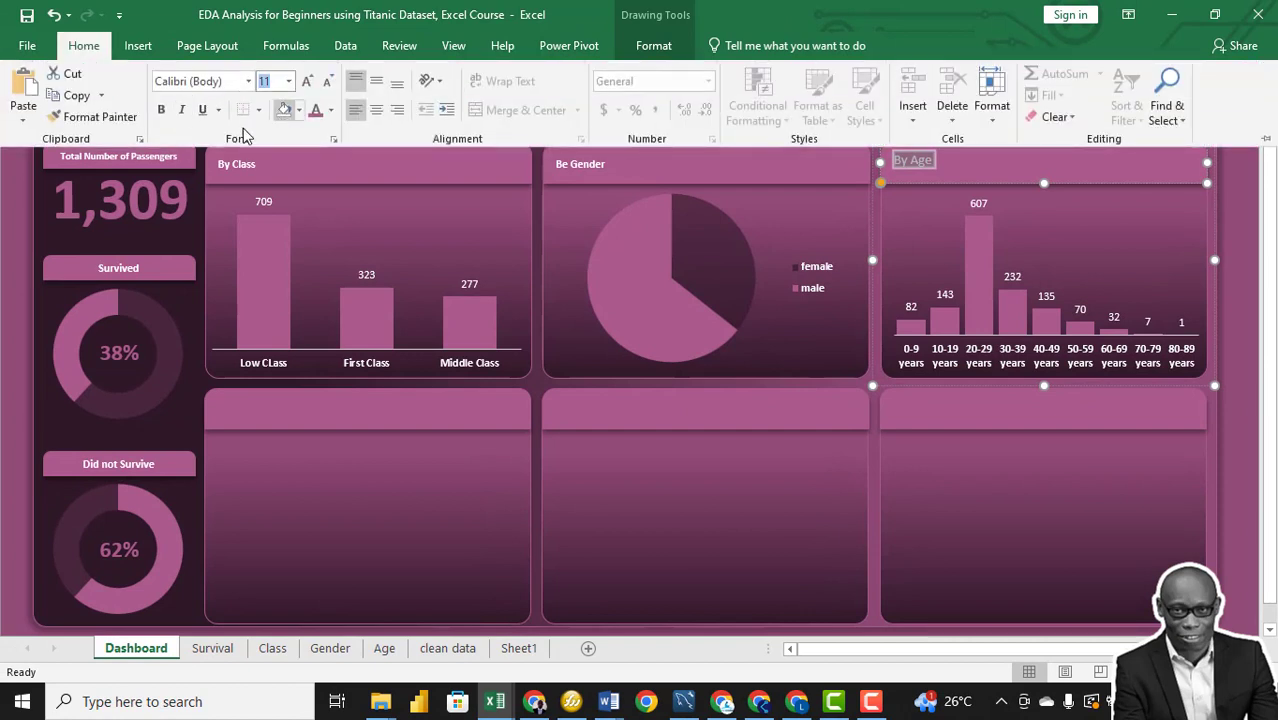
click(288, 81)
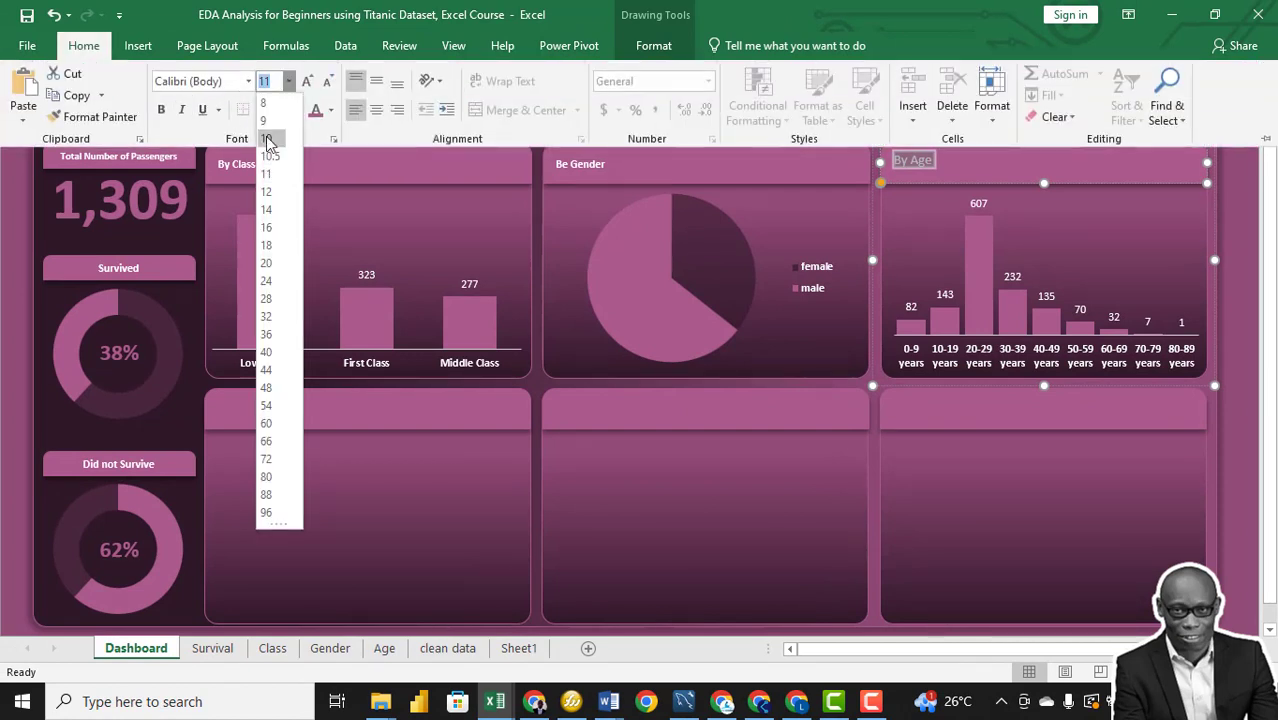
click(263, 120)
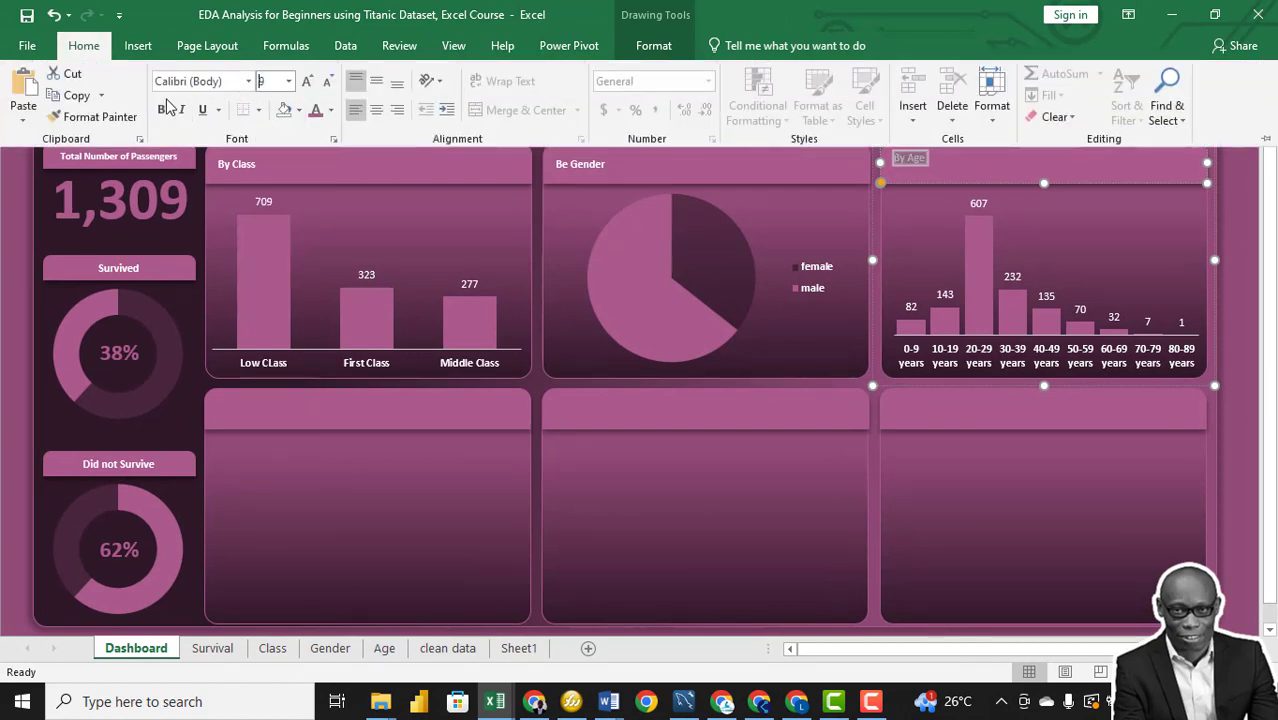
click(377, 84)
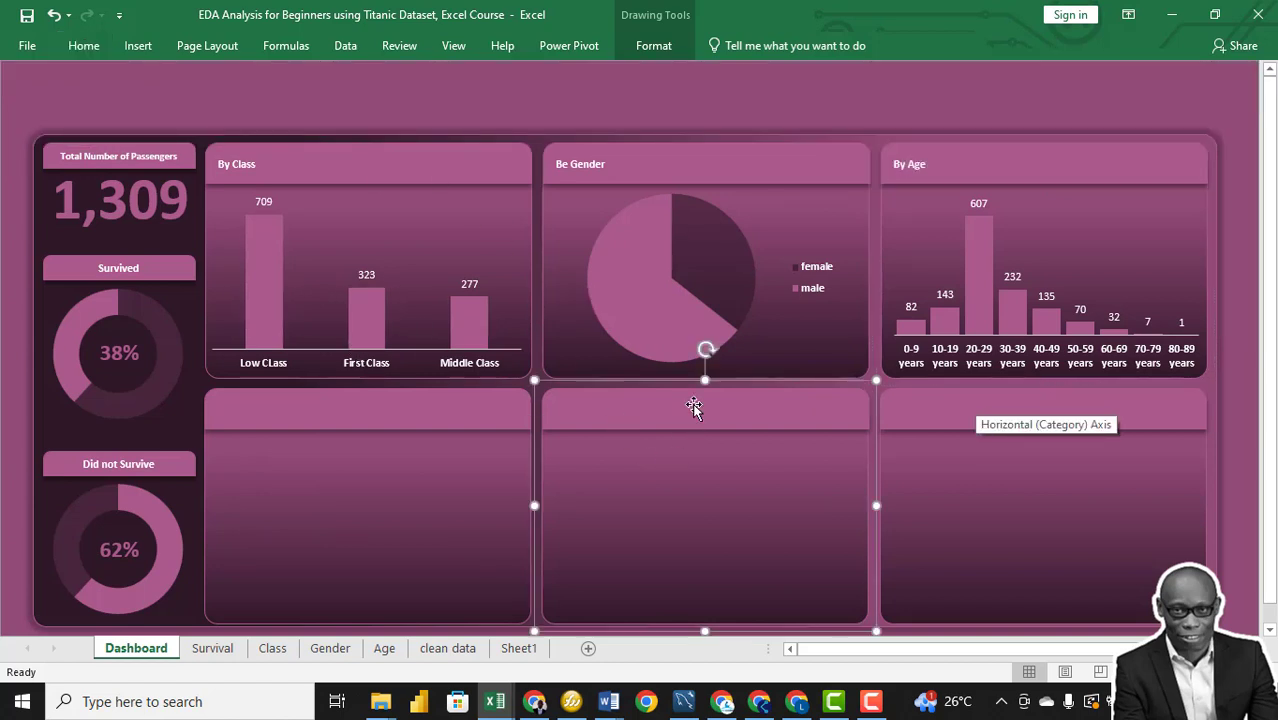
On the Age sheet, show the survival-by-age pivot table's values as plain counts instead of percentages.
click(333, 649)
click(384, 648)
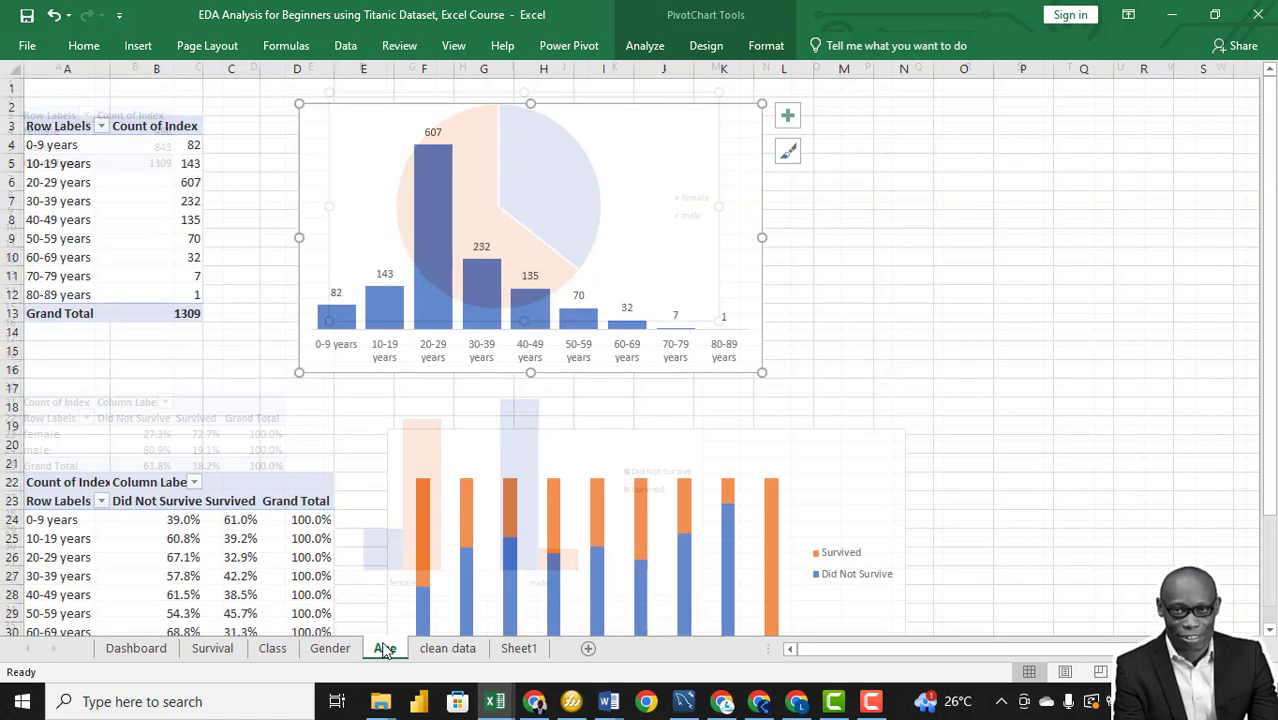
scroll(719, 490, up, 2)
scroll(783, 503, down, 1)
right_click(228, 444)
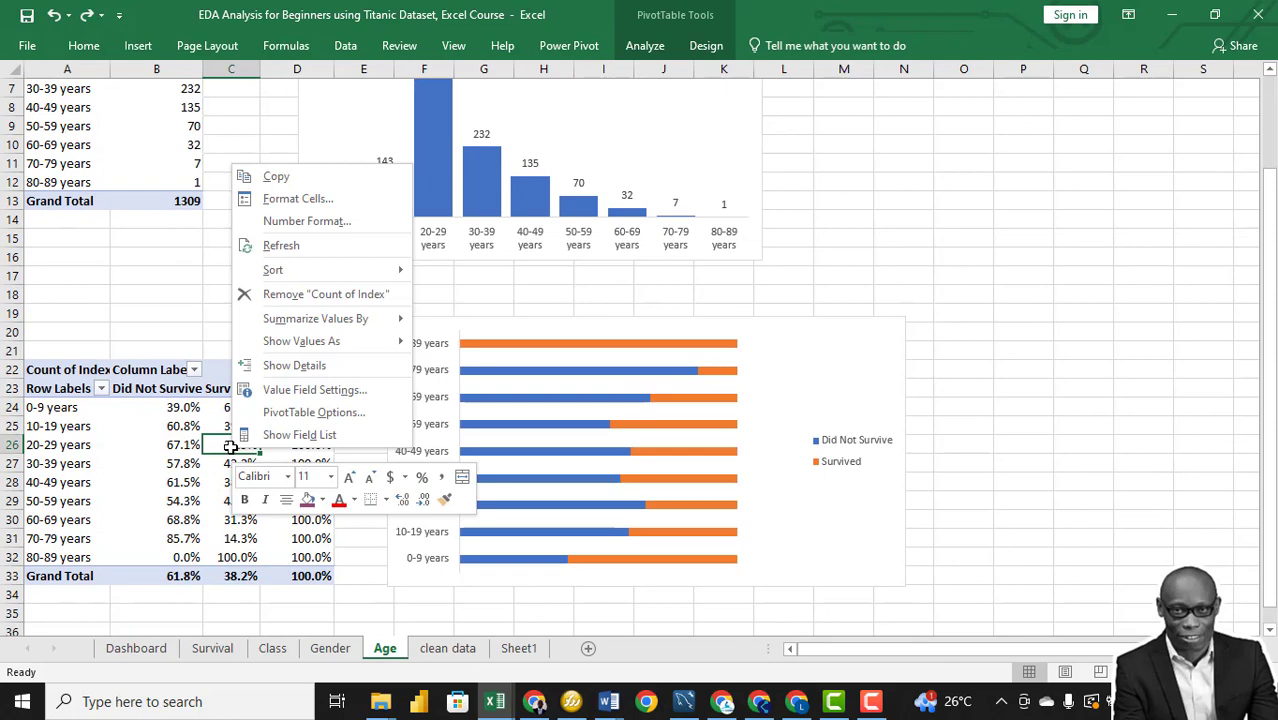
mouse_move(322, 345)
click(490, 327)
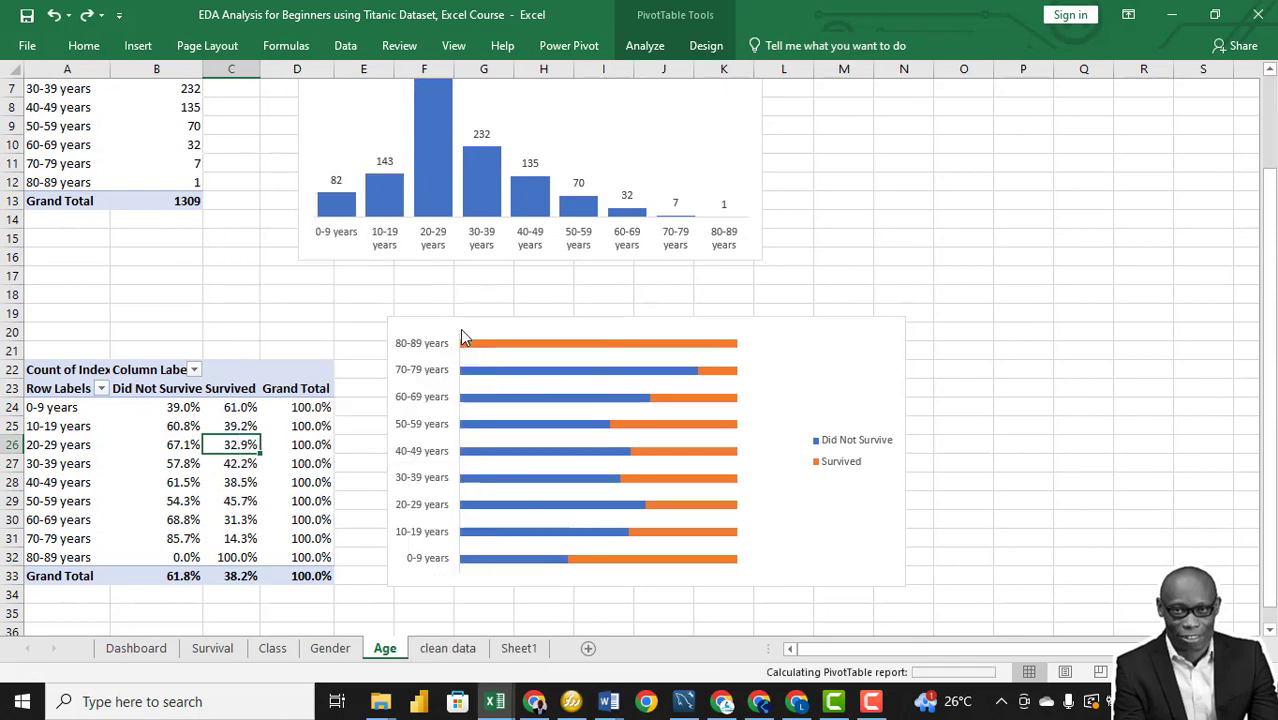
Change the survival-by-age chart to the 100% Stacked Bar type.
click(796, 347)
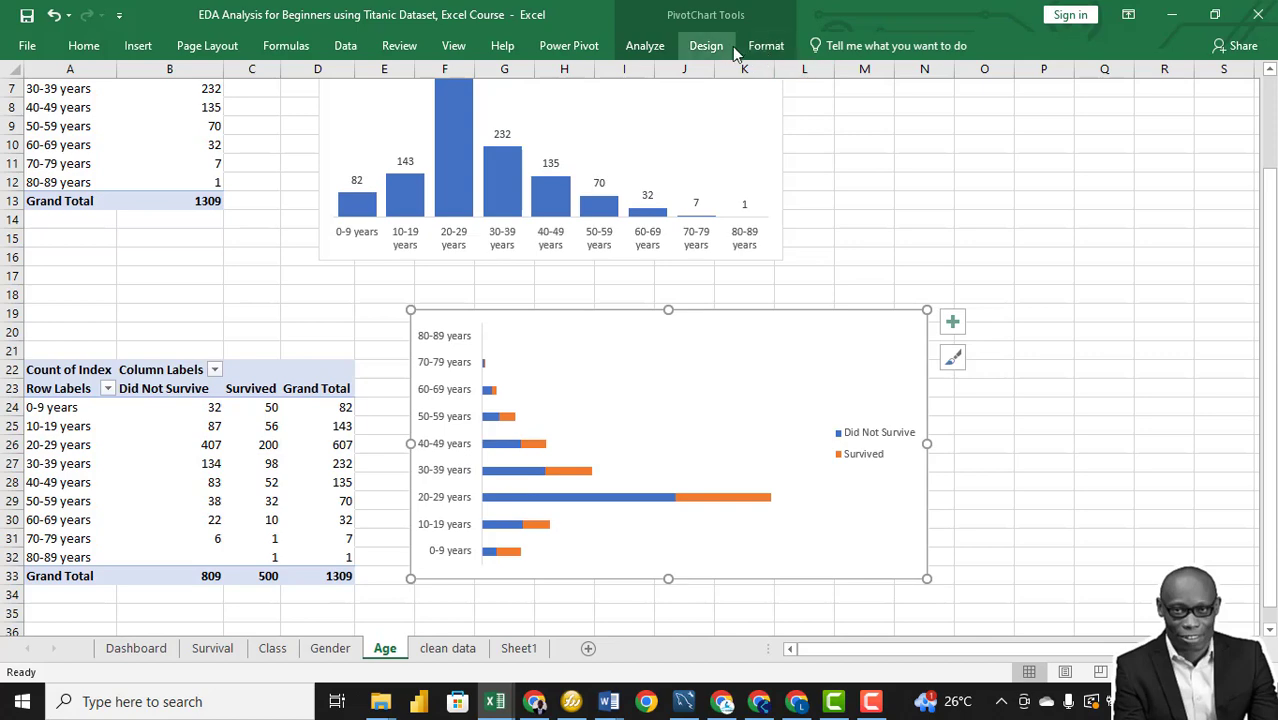
click(706, 45)
click(979, 120)
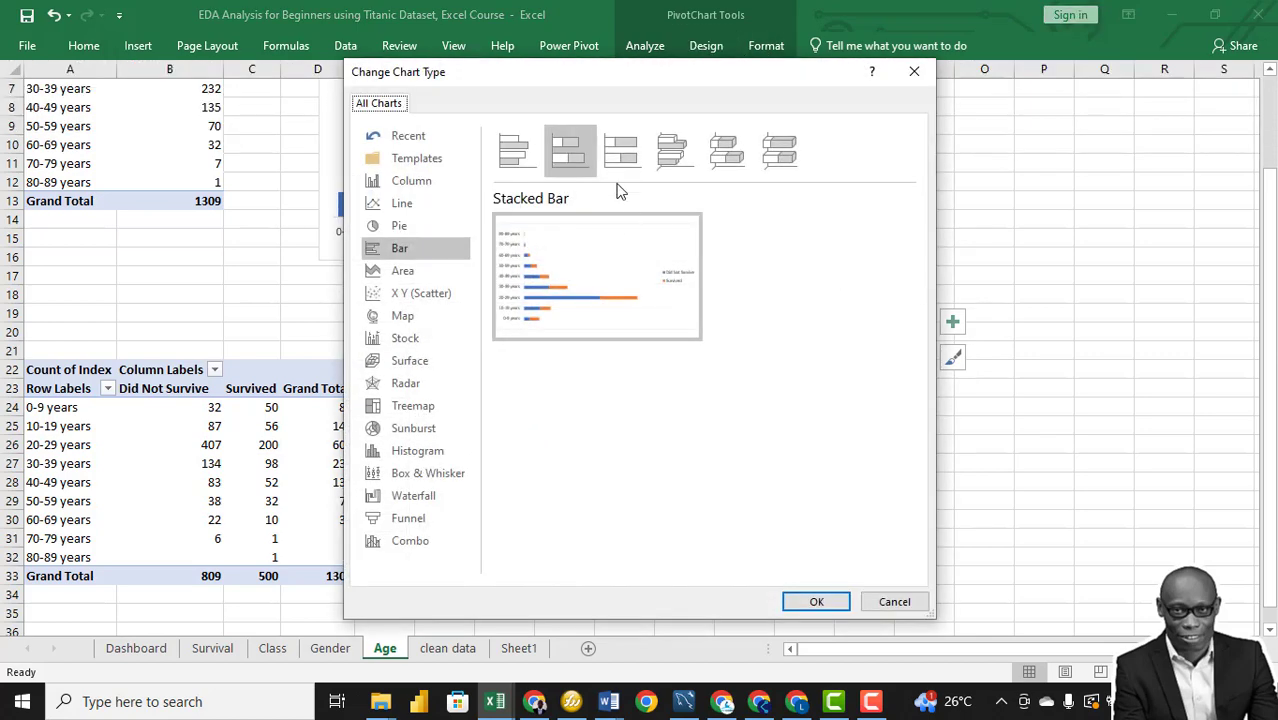
click(625, 155)
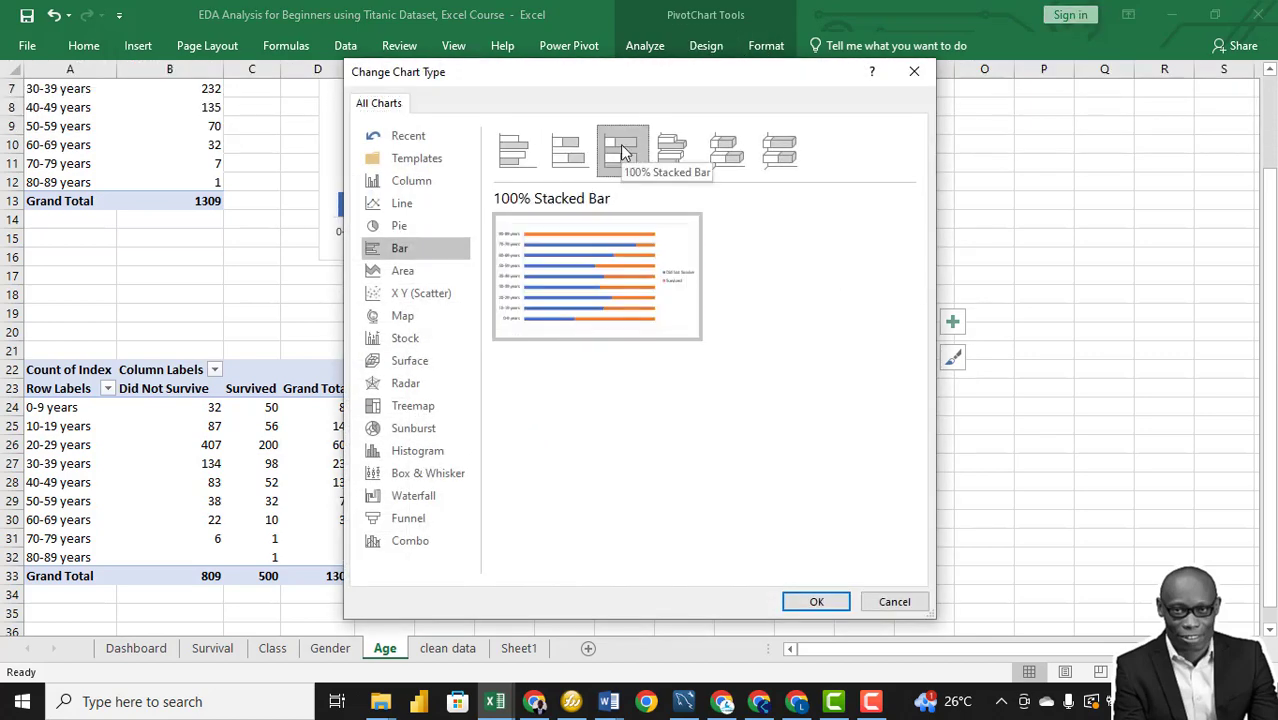
click(816, 601)
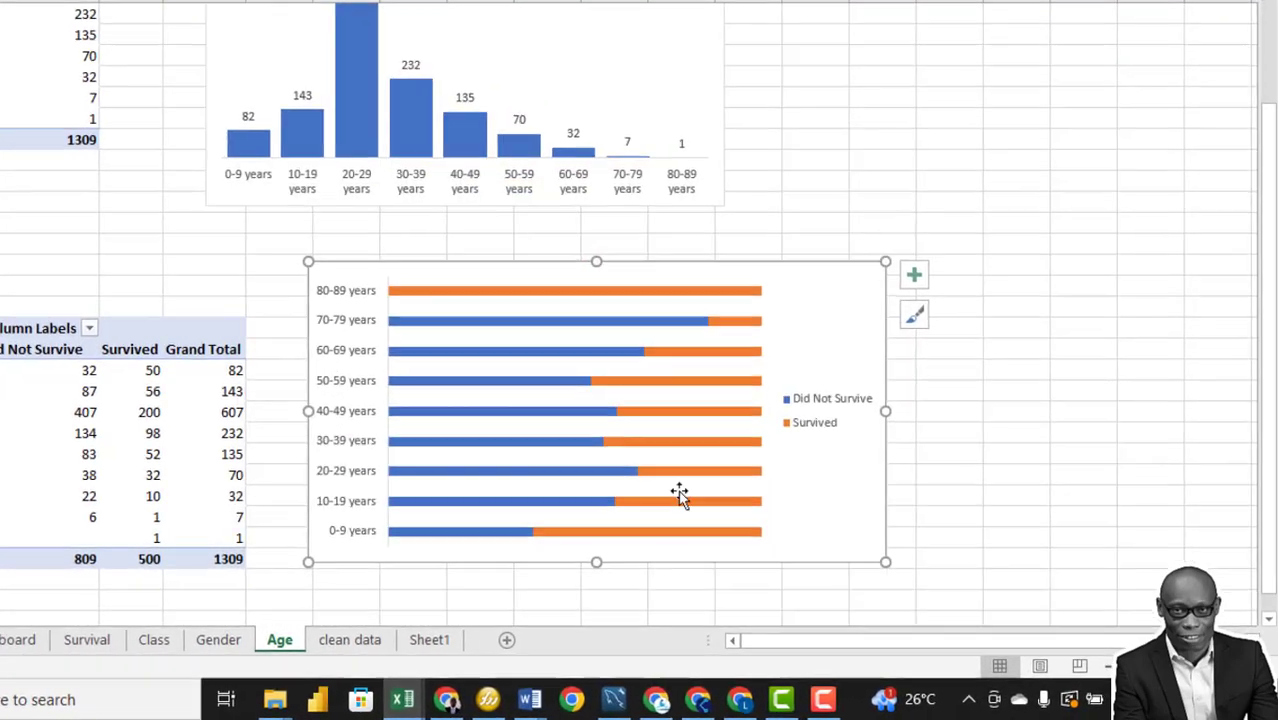
Add data labels to both the Did Not Survive and Survived series of the age bar chart.
right_click(738, 369)
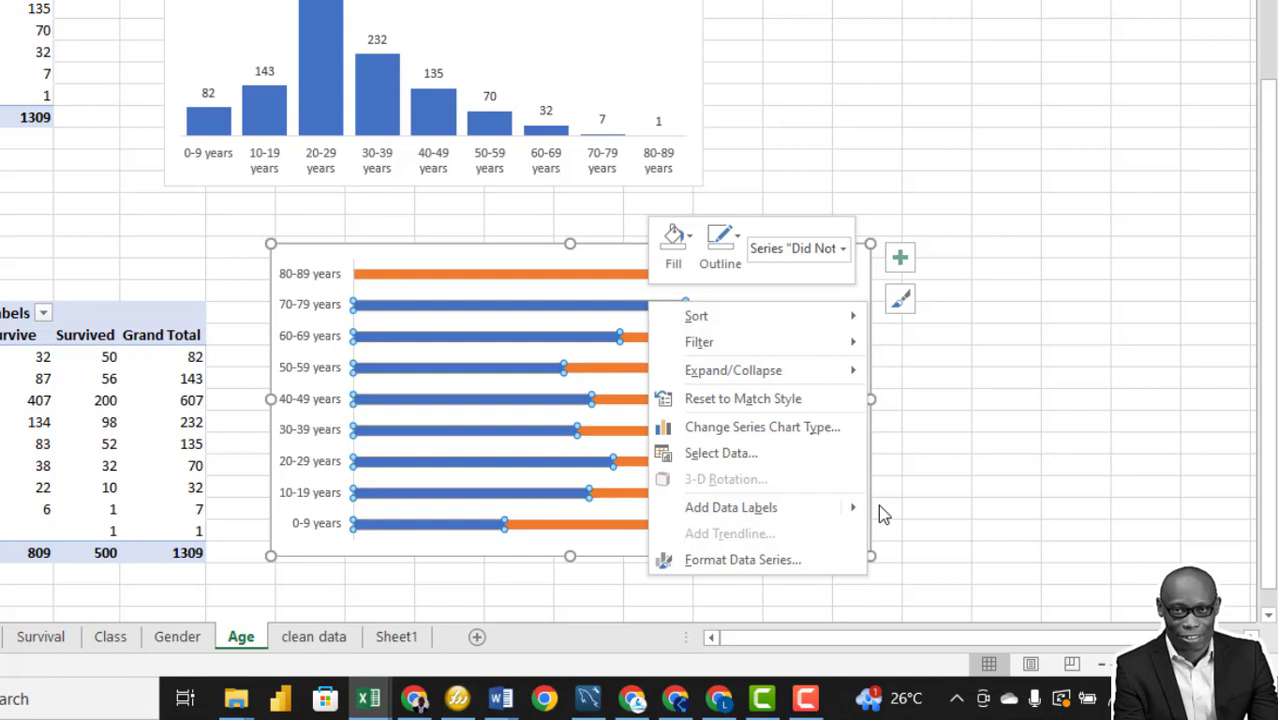
mouse_move(855, 508)
click(955, 510)
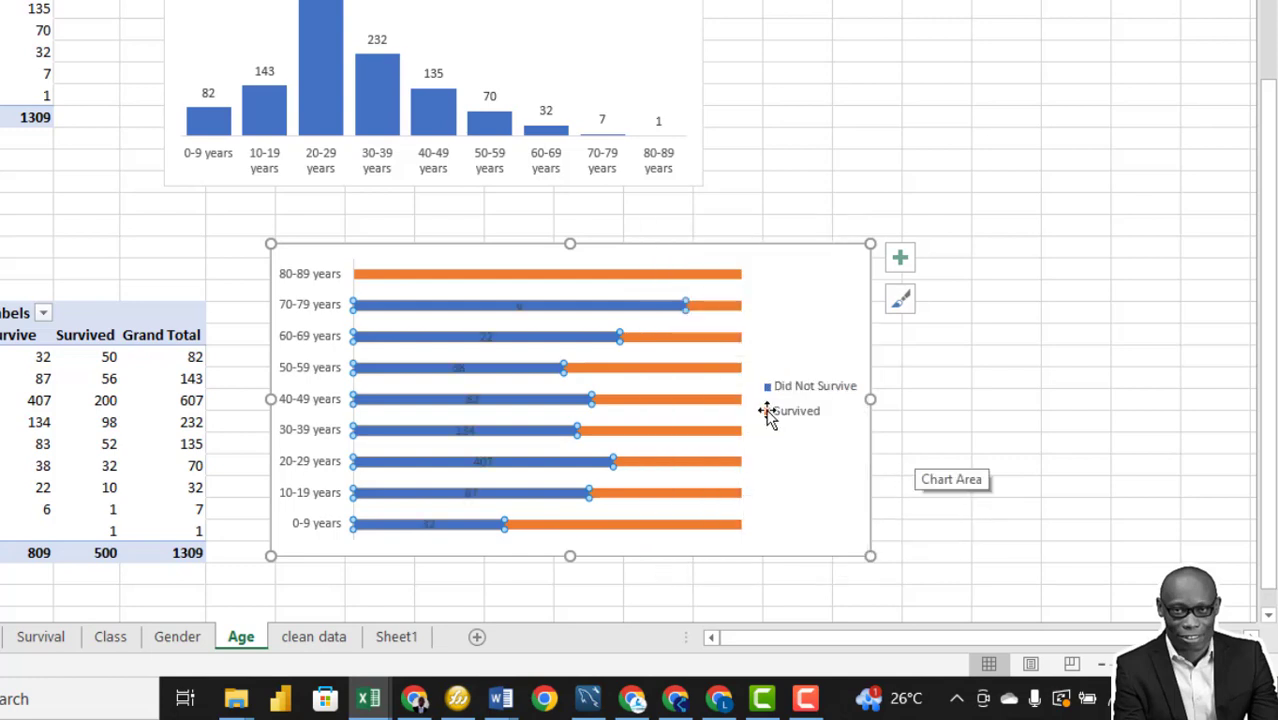
click(680, 369)
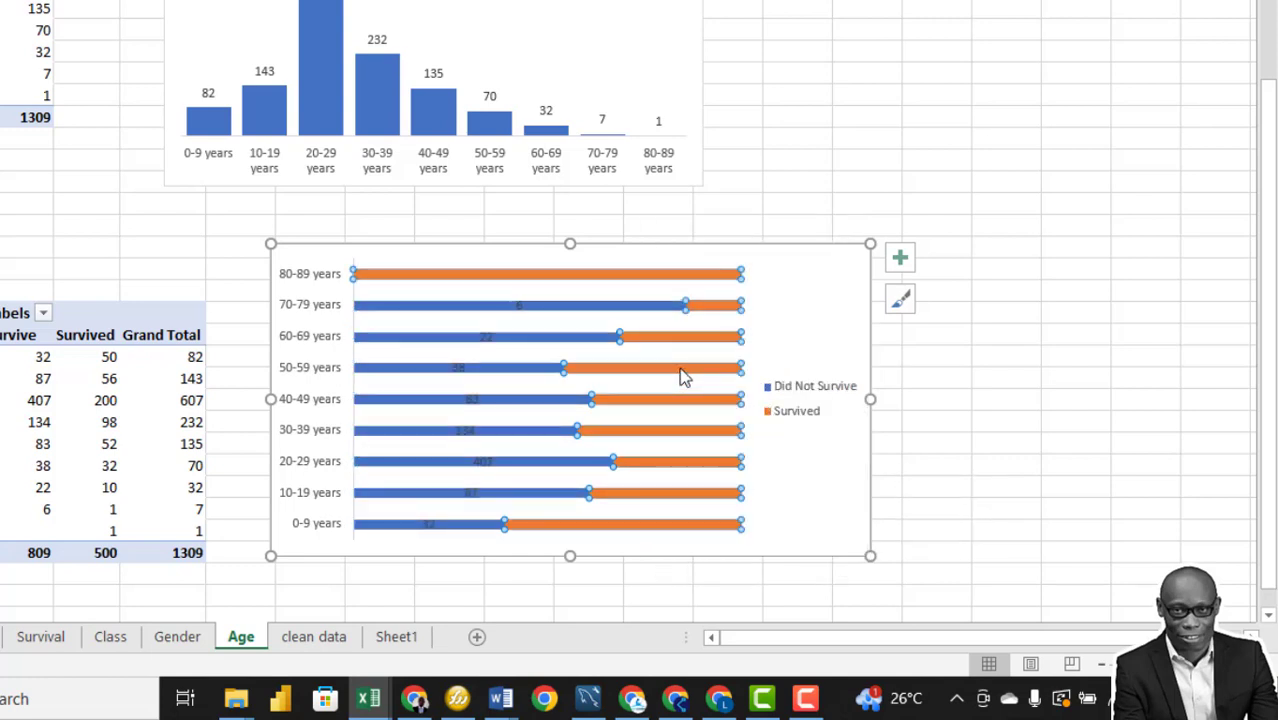
right_click(680, 369)
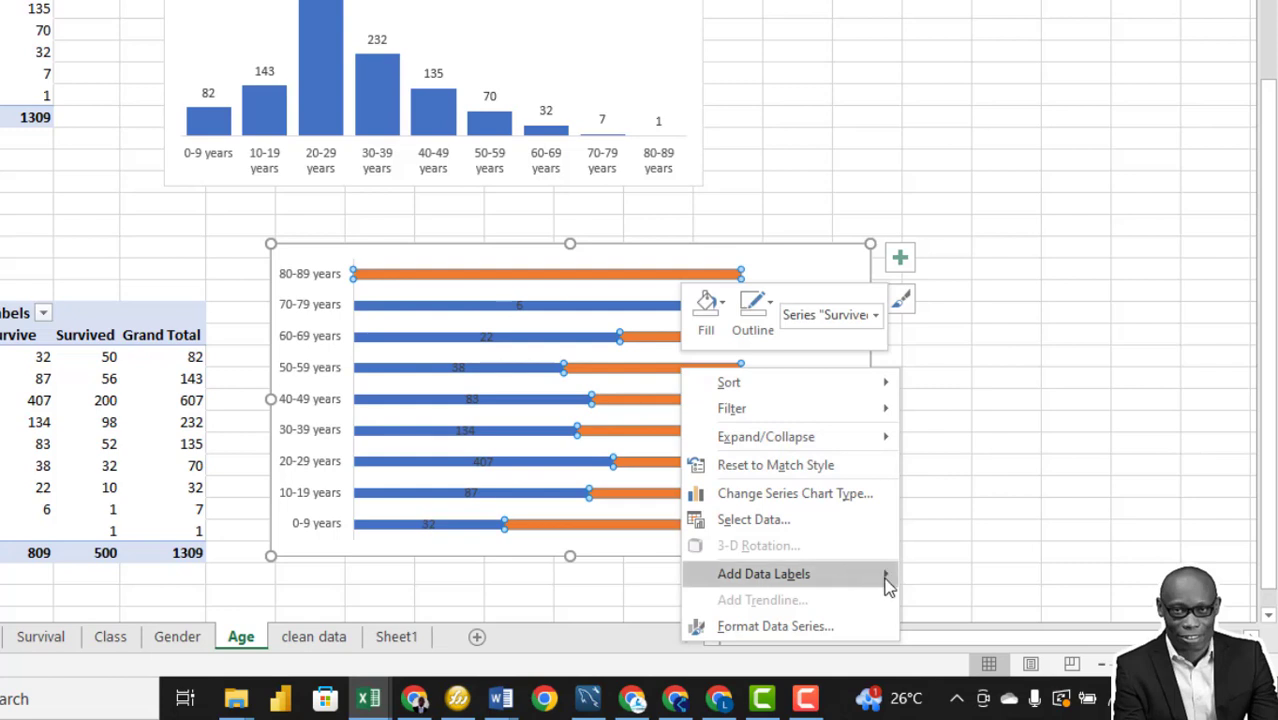
mouse_move(884, 576)
click(966, 575)
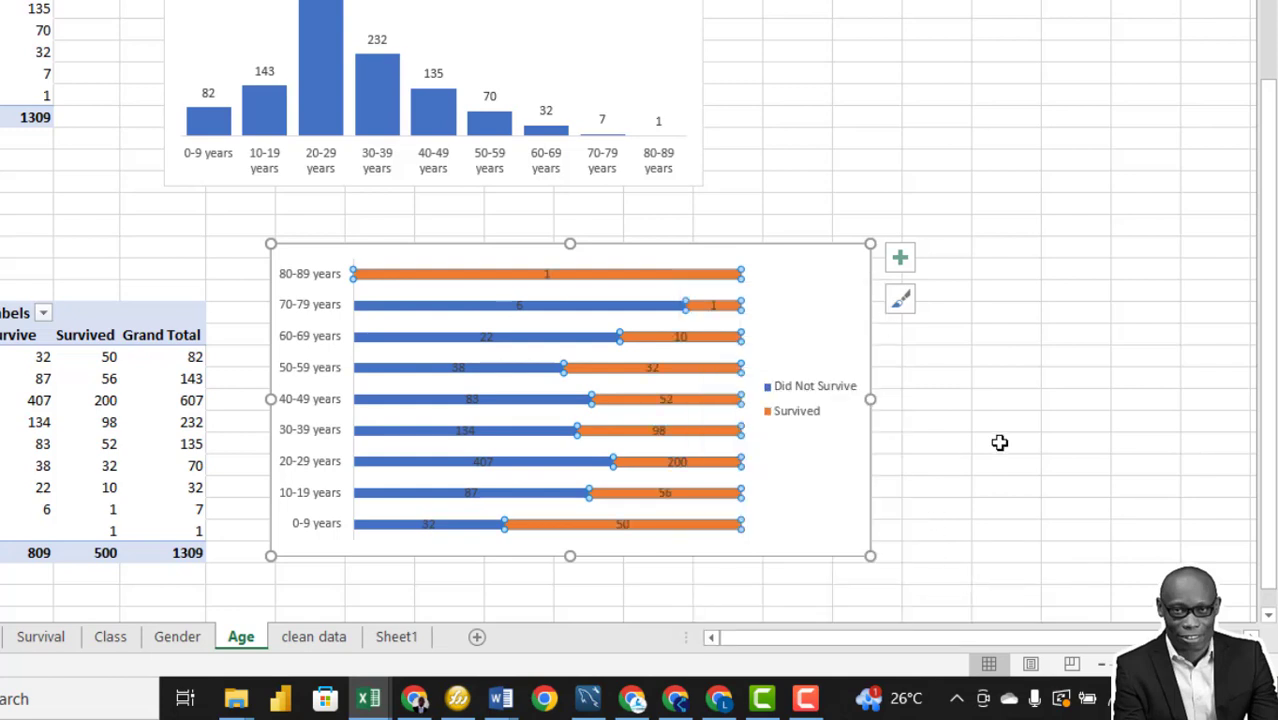
Thicken the survival-by-age chart's bars by reducing the series gap width to 58%.
right_click(401, 271)
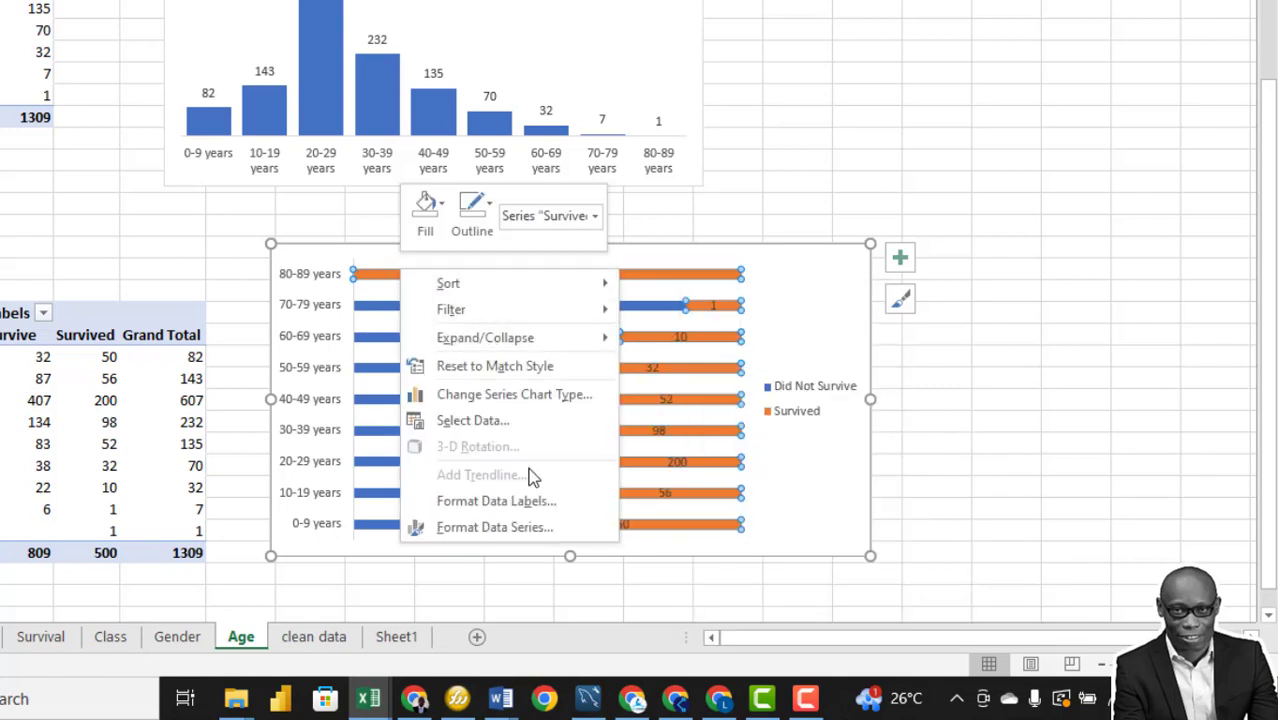
click(494, 527)
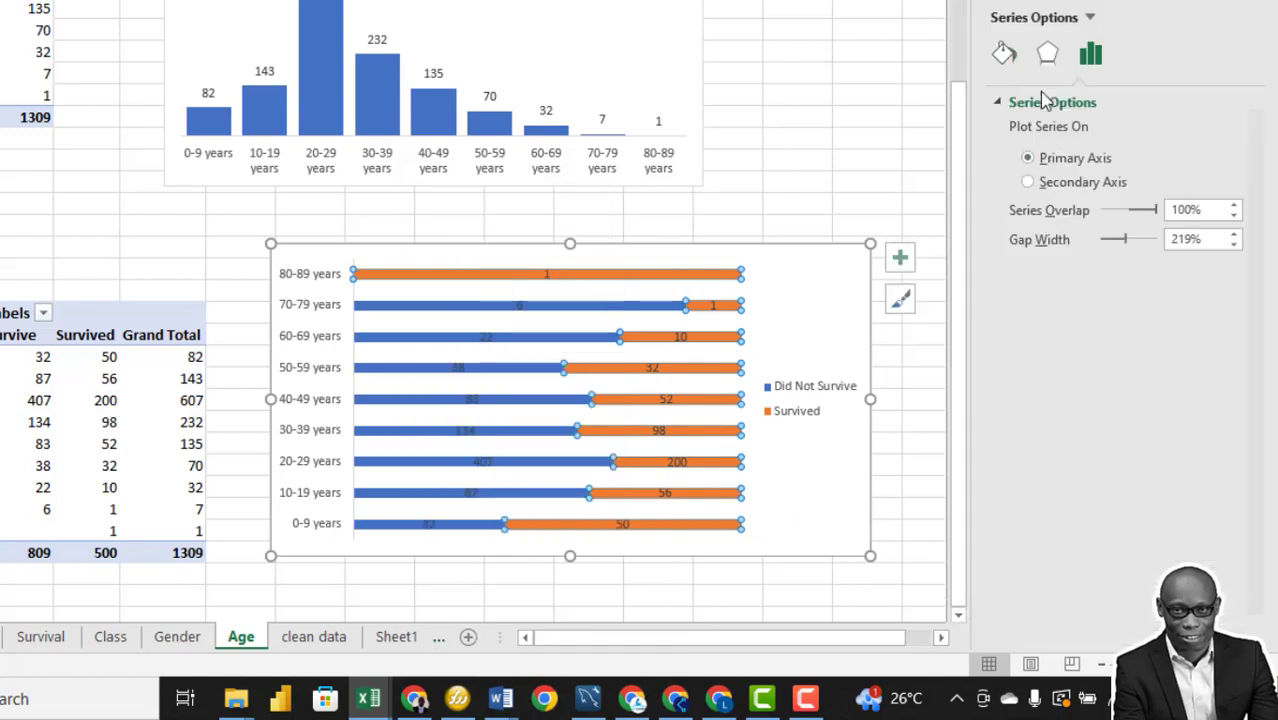
drag(1130, 245, 1108, 250)
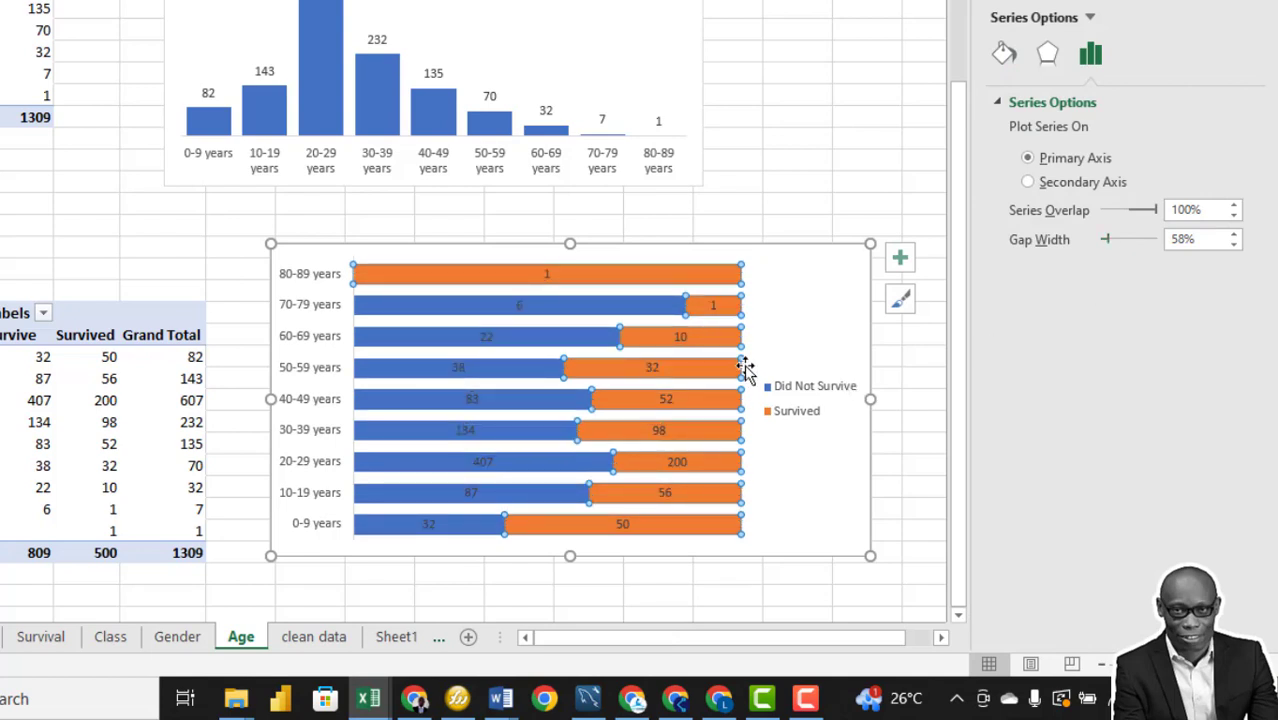
Copy the survival-by-age chart into the Dashboard card below By Age, with no fill and no border line on its chart area.
click(834, 311)
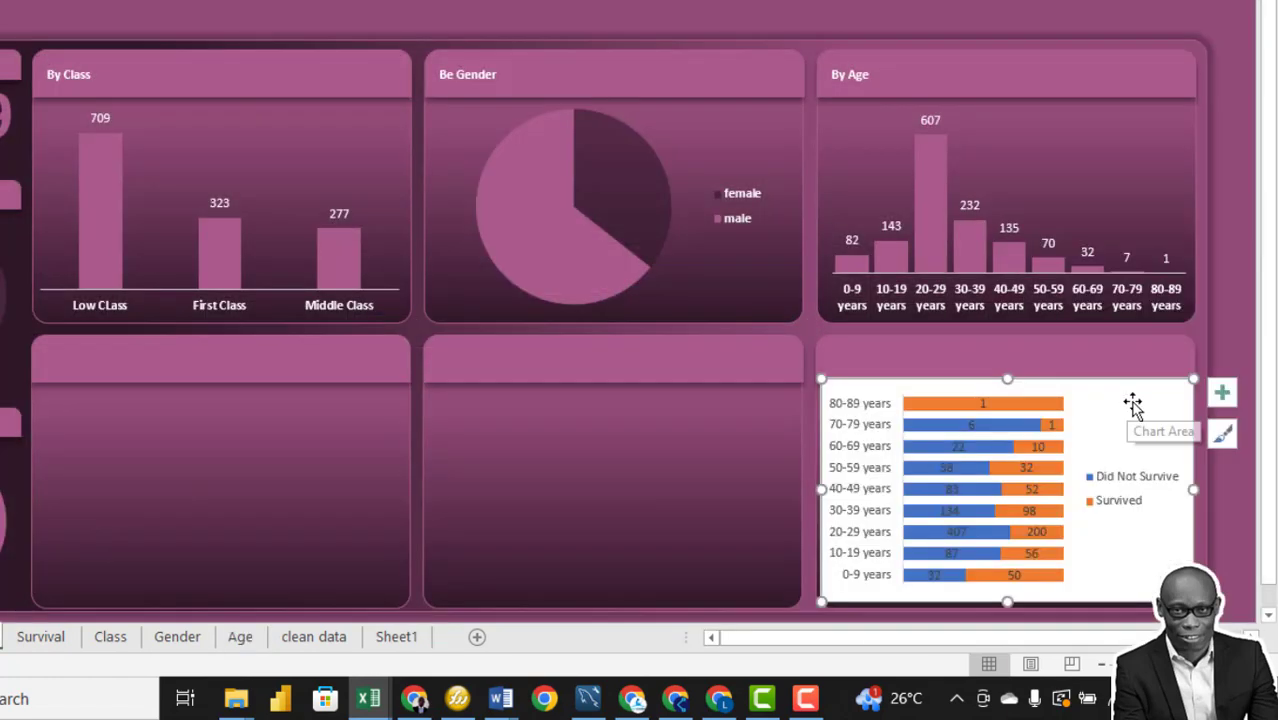
right_click(1133, 404)
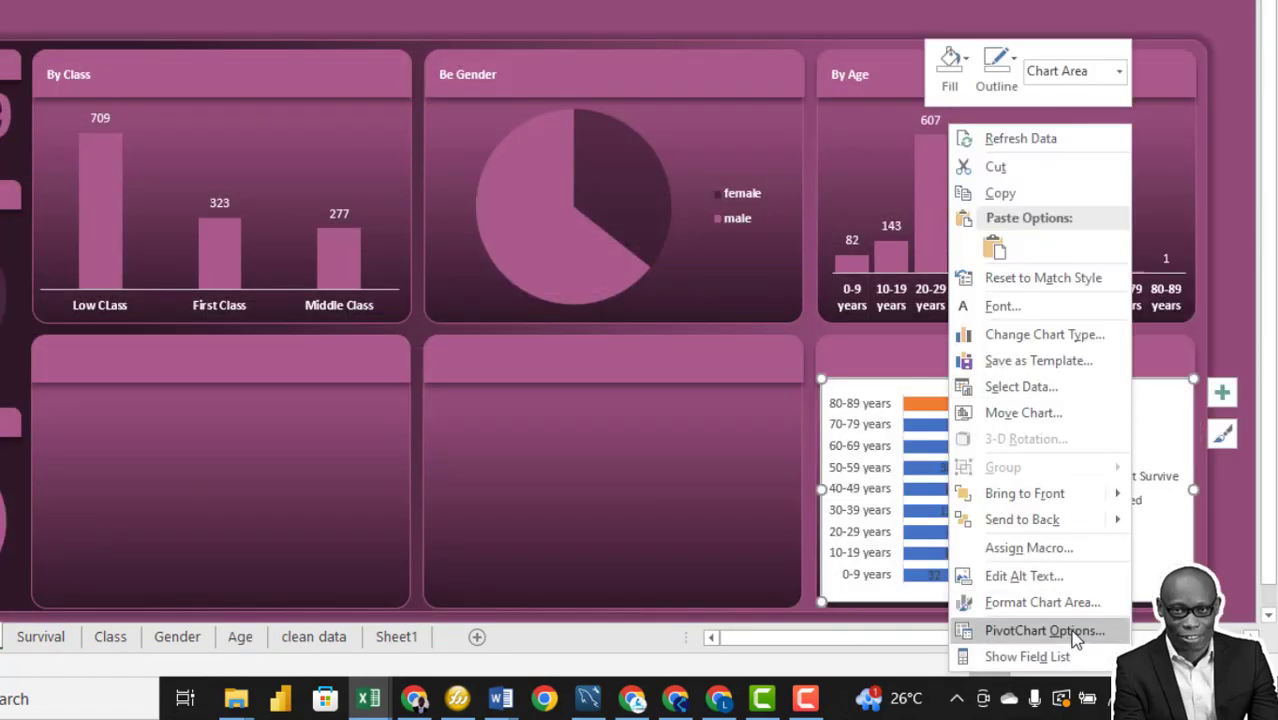
click(1043, 602)
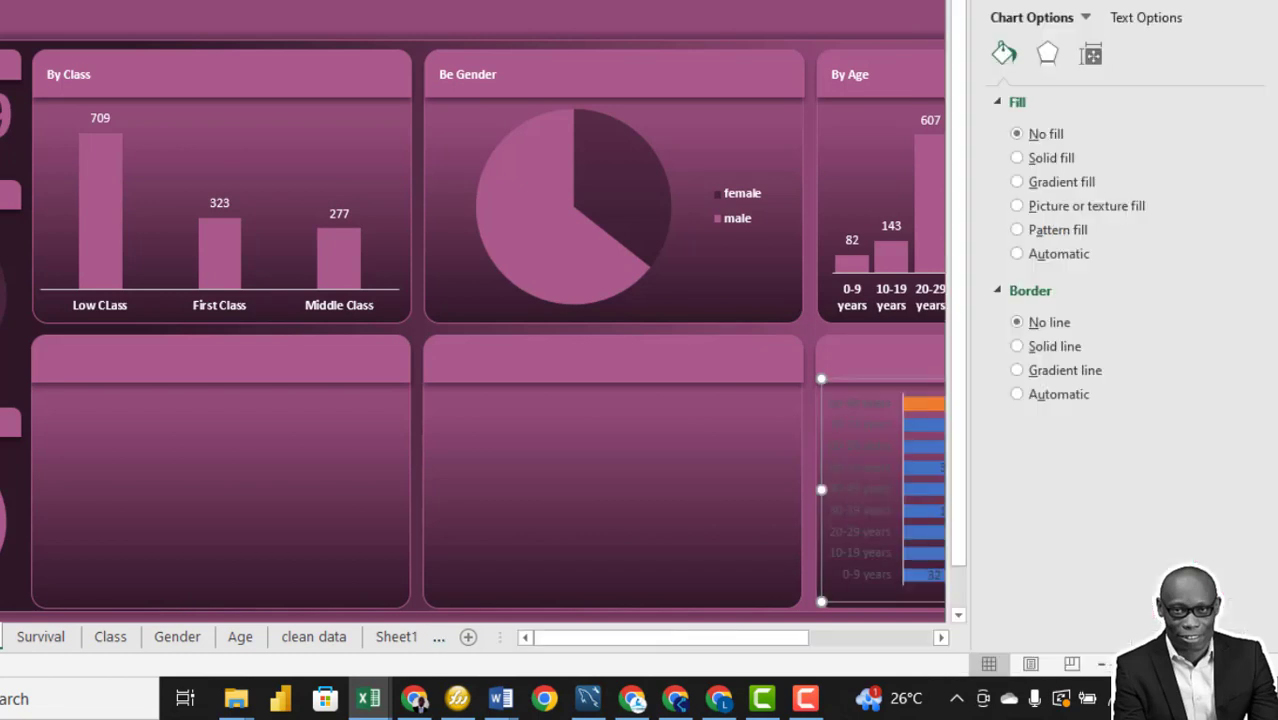
click(1262, 12)
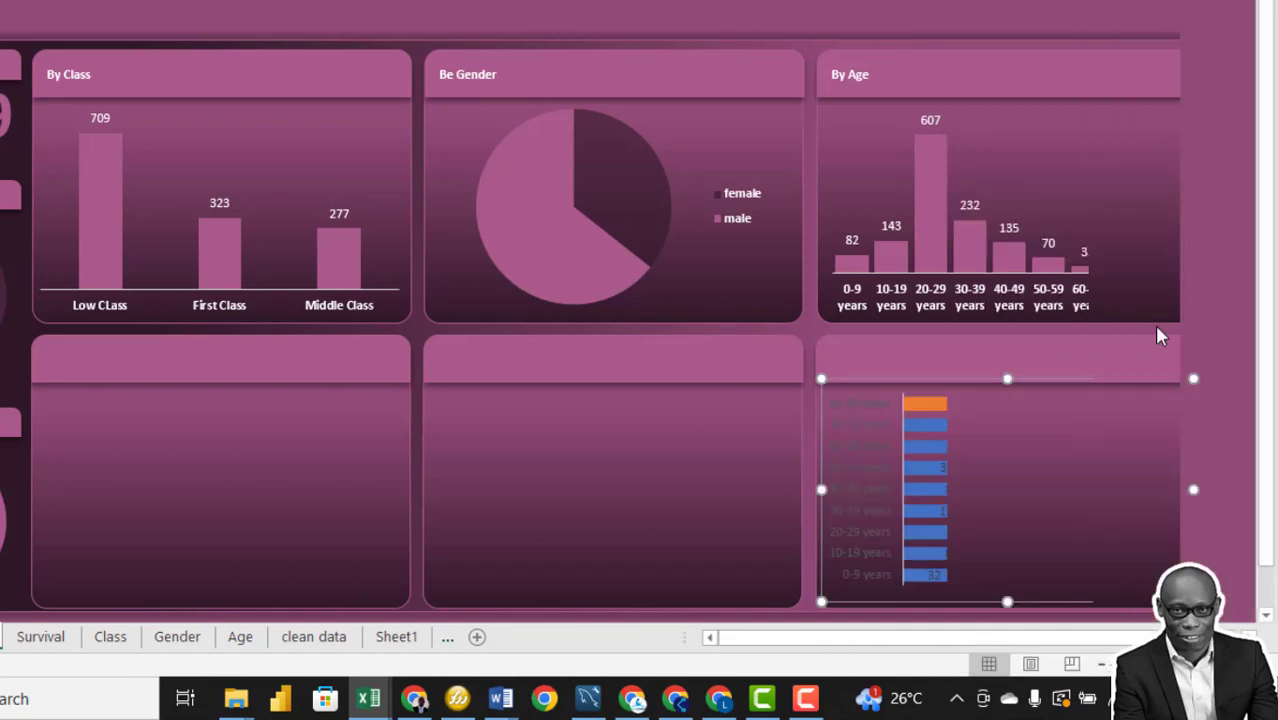
Make the age-group axis labels of the survival-by-age chart white and bold.
right_click(863, 452)
click(925, 279)
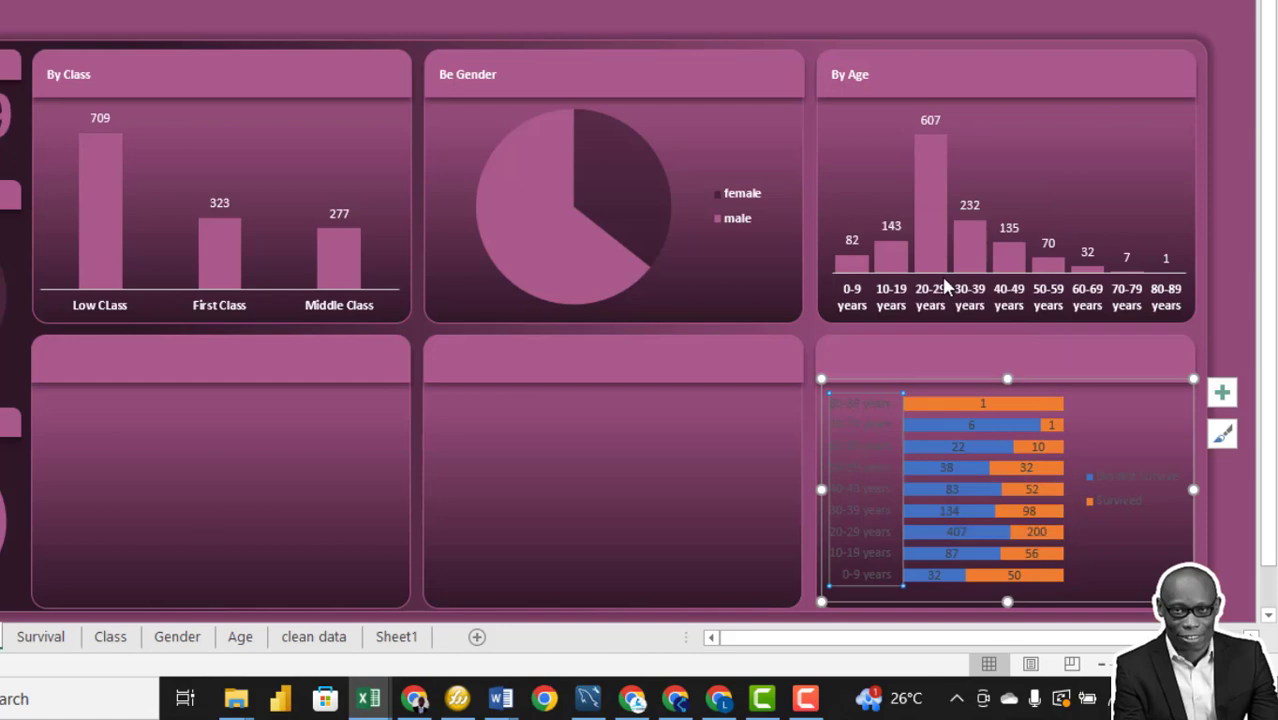
click(669, 433)
Give the Did Not Survive bars of the survival-by-age chart a solid pink fill from the recent colors and no border line.
right_click(980, 440)
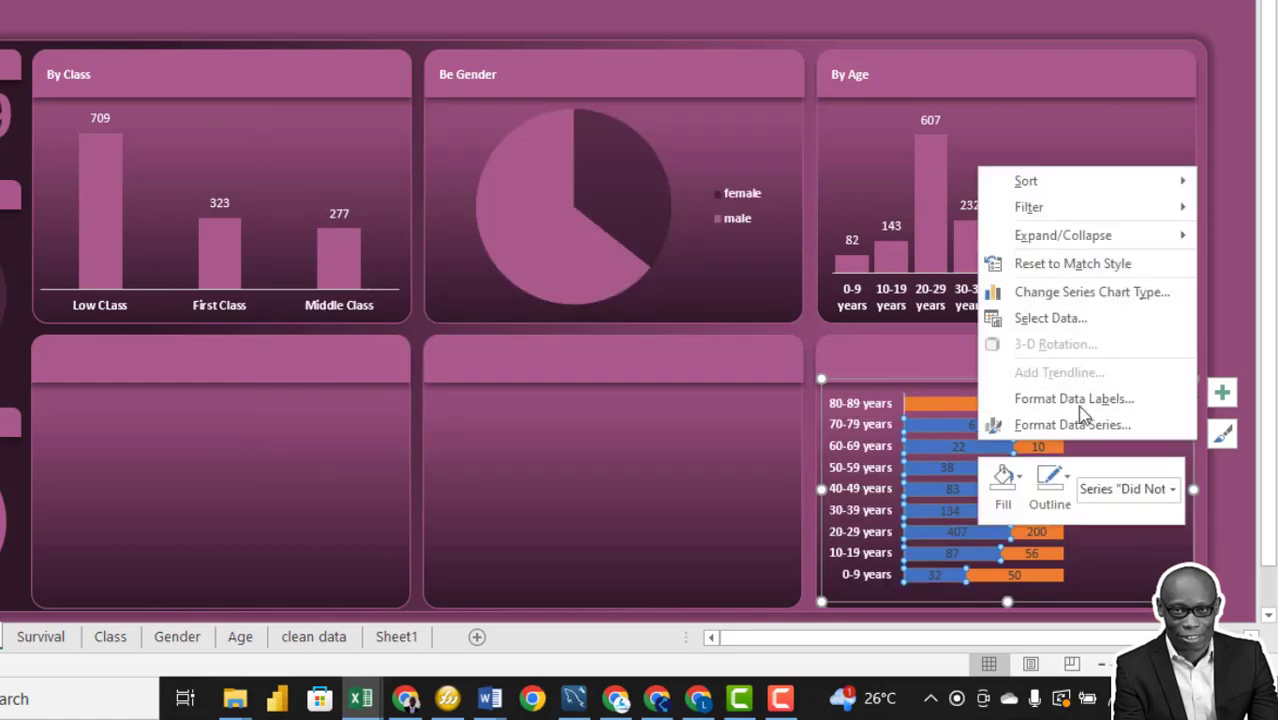
click(1100, 425)
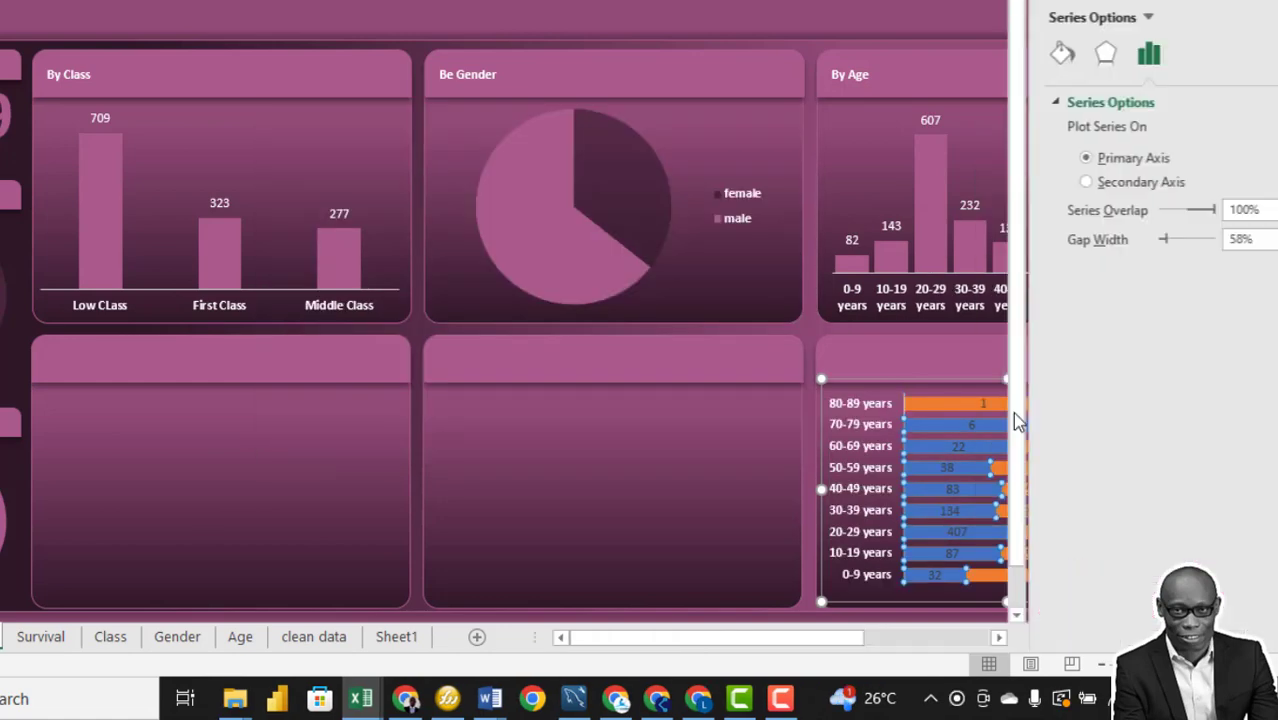
click(1004, 55)
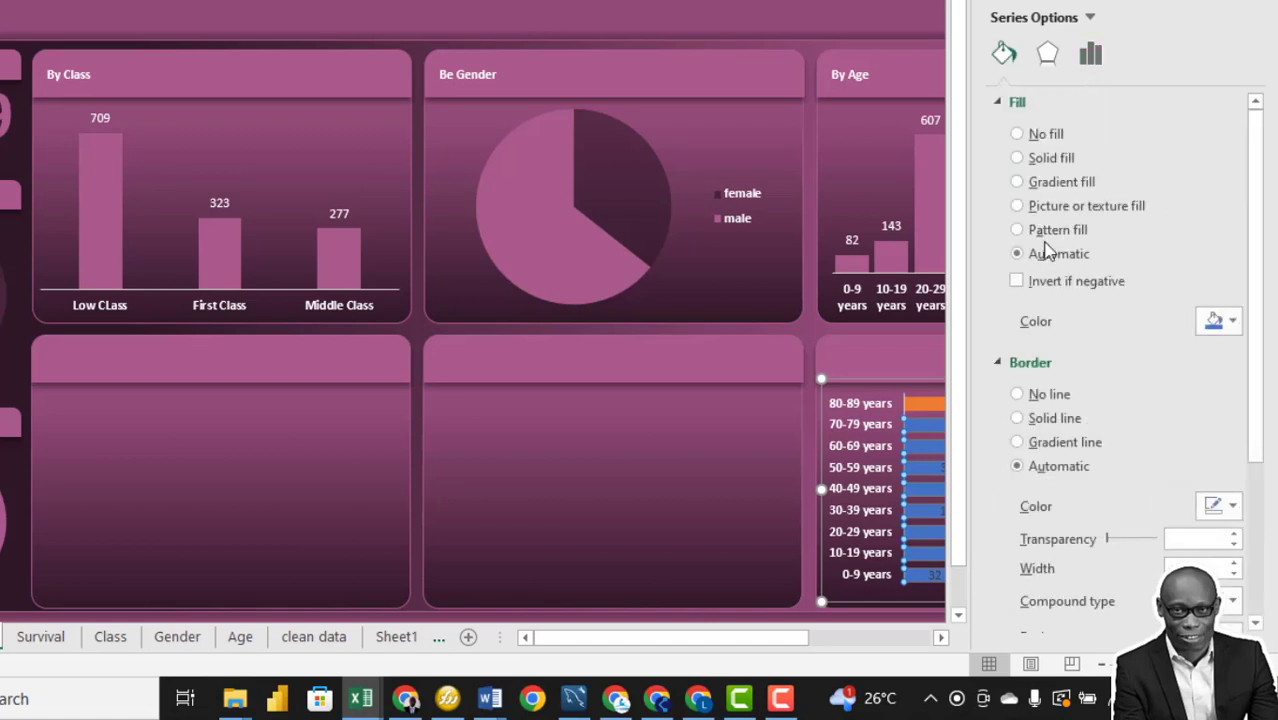
click(1017, 394)
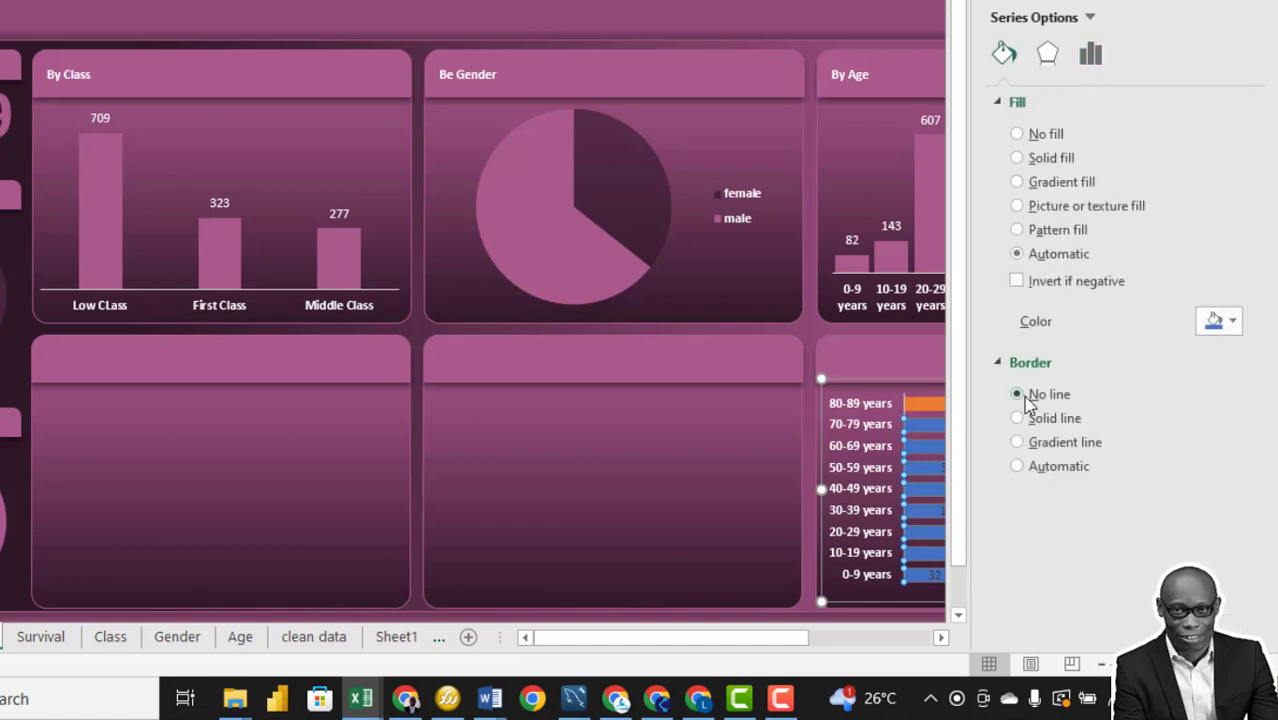
click(1017, 160)
click(1234, 323)
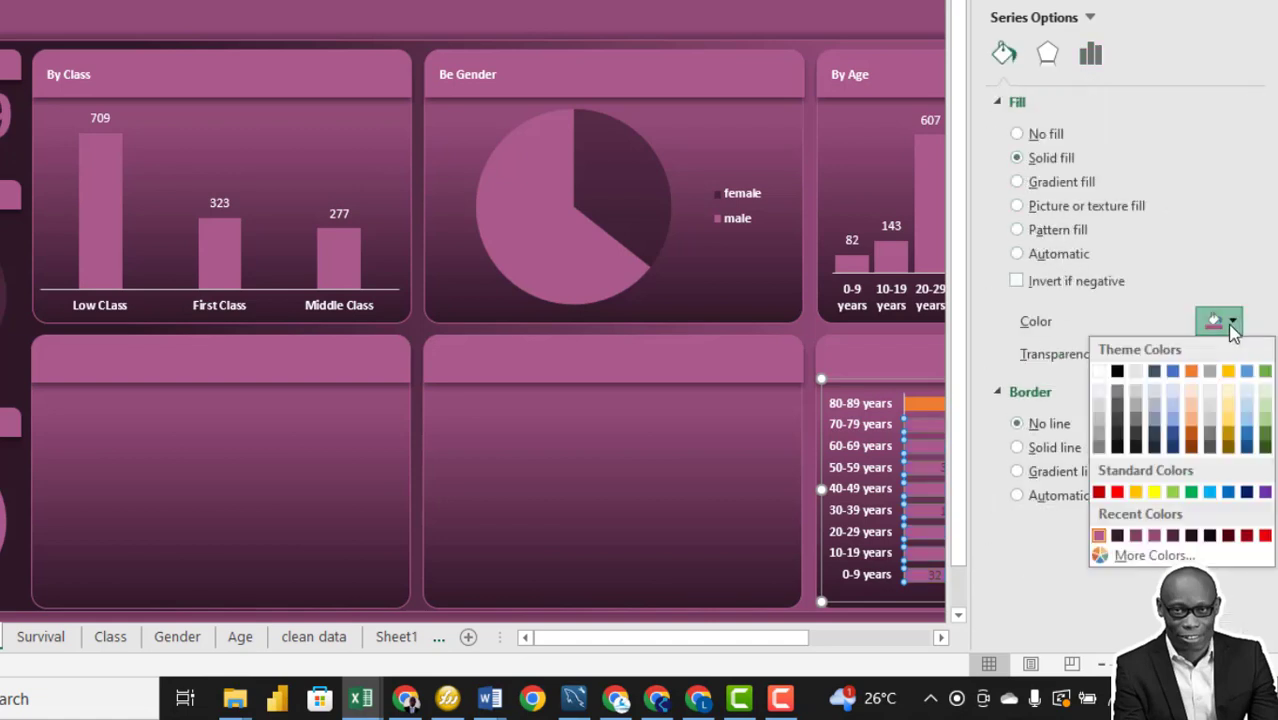
click(1099, 536)
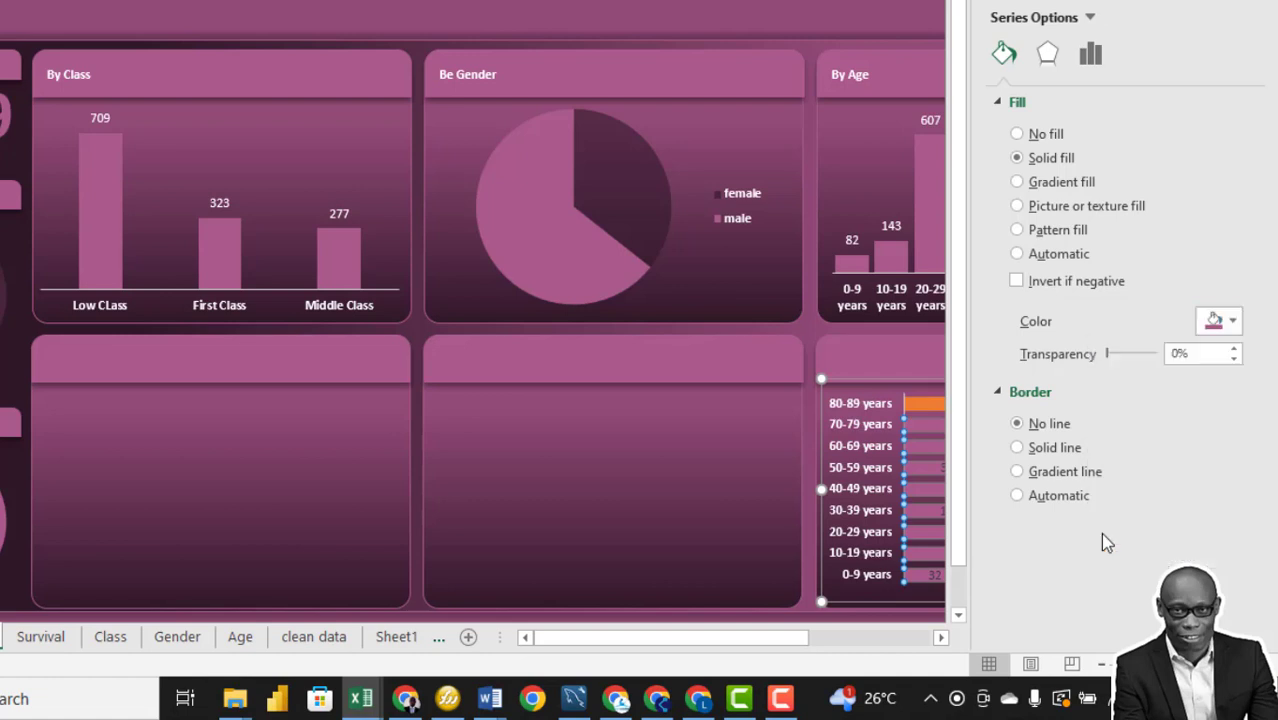
Give the Survived bars of the survival-by-age chart a solid dark purple fill from the recent colors and no border line.
click(925, 403)
click(1004, 53)
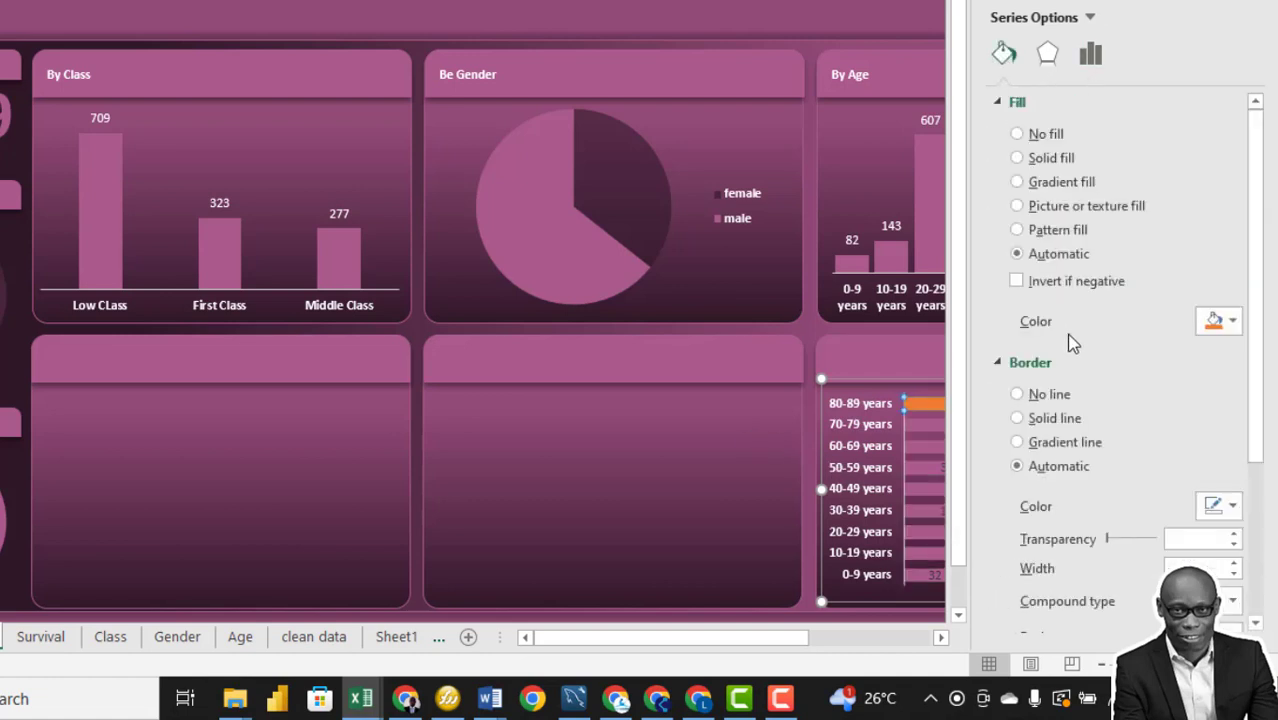
click(1036, 395)
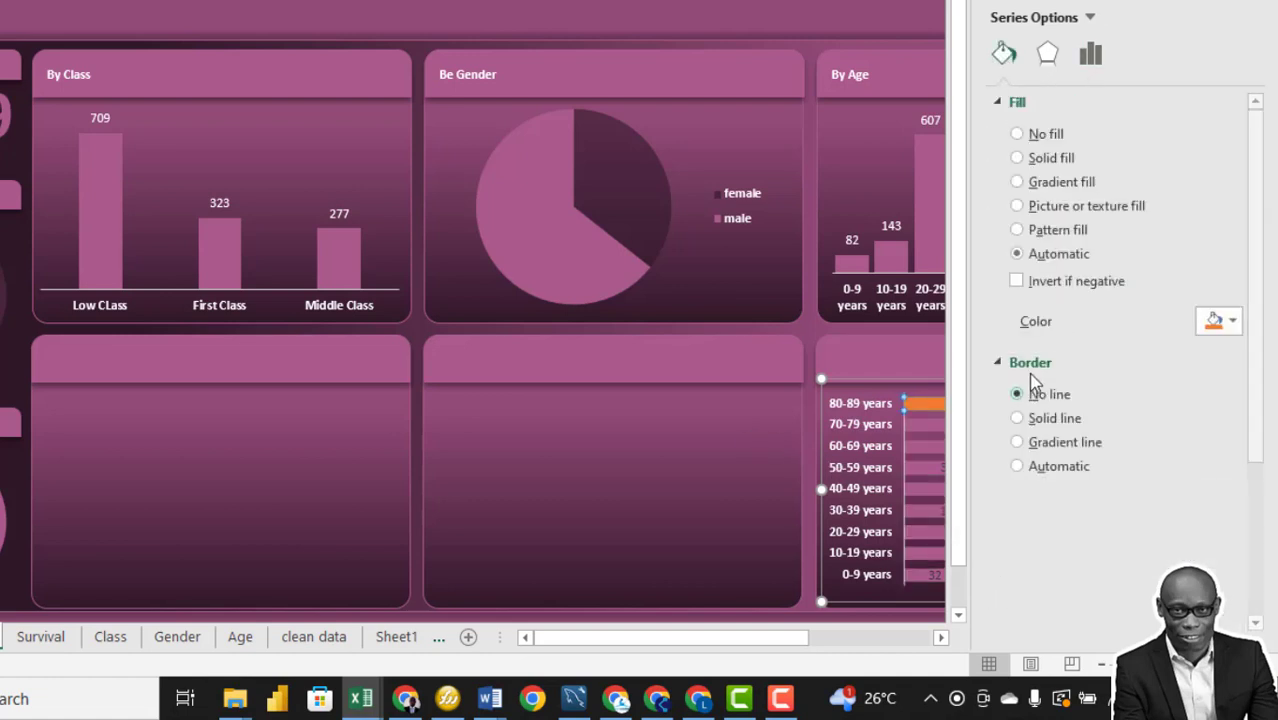
click(1036, 159)
click(1230, 321)
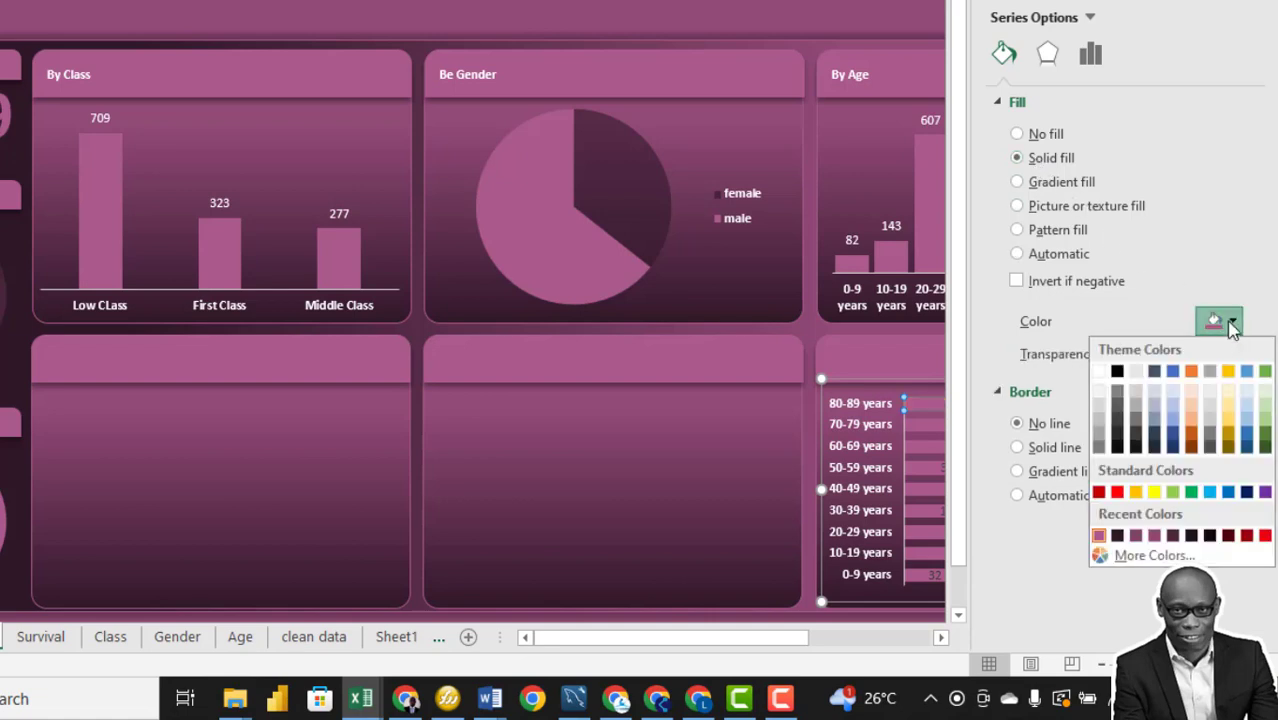
click(1117, 535)
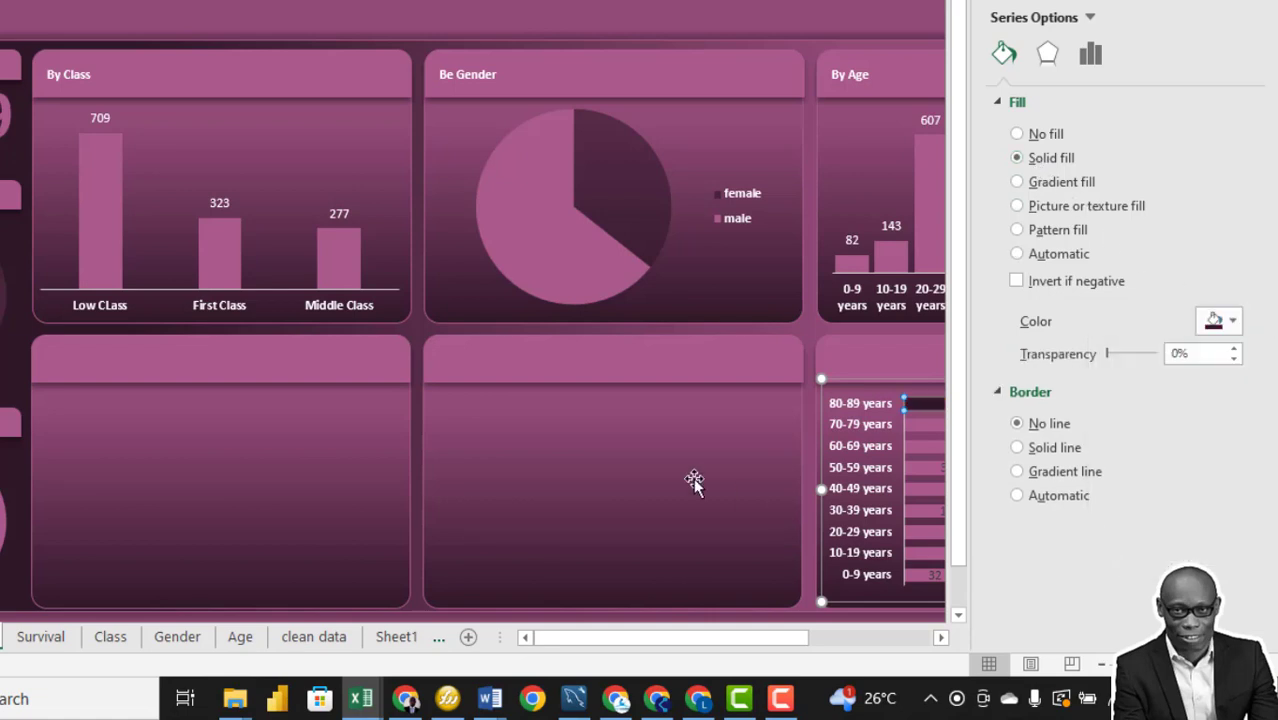
click(655, 467)
click(1166, 24)
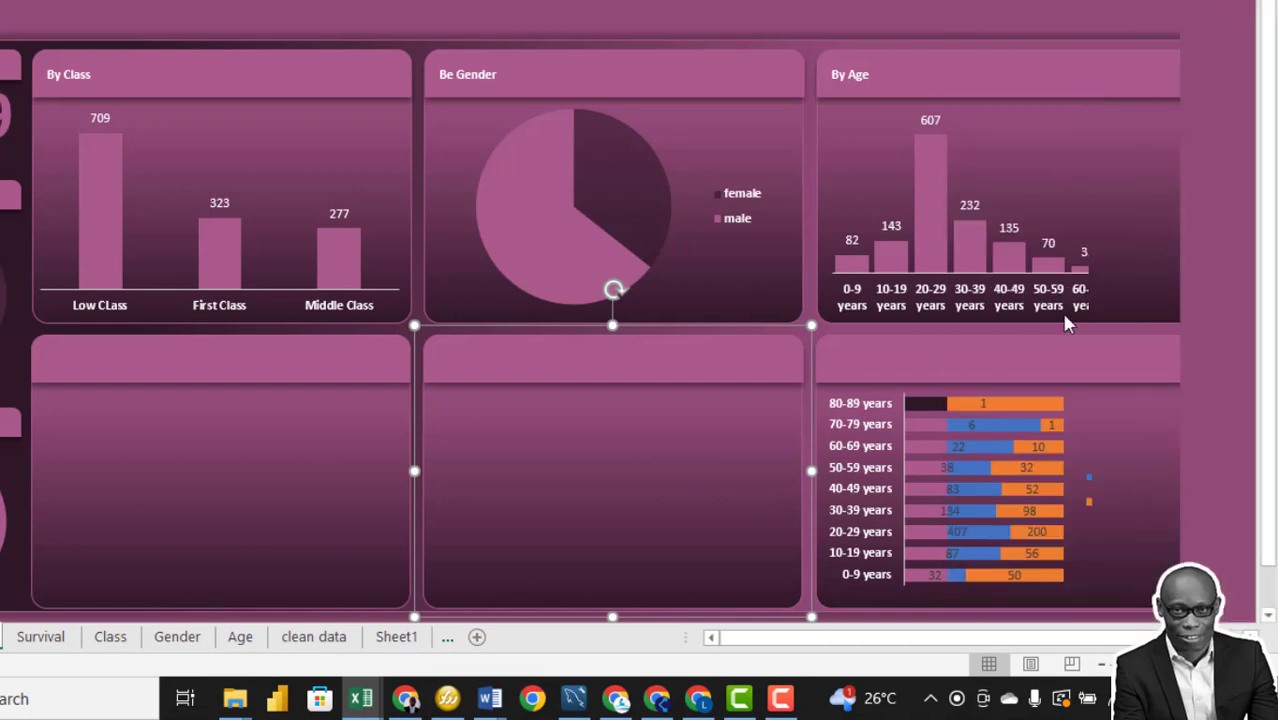
Set the font color of the Did Not Survive data labels in the survival-by-age chart to white.
click(958, 442)
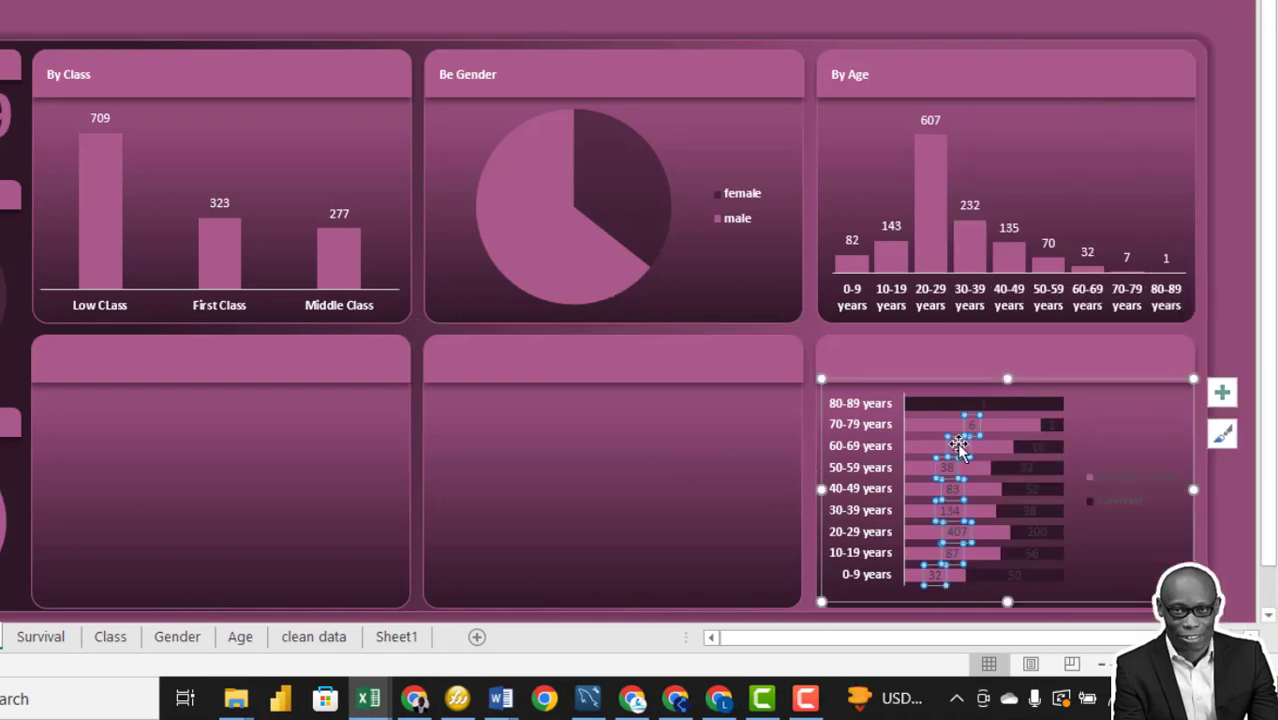
right_click(958, 447)
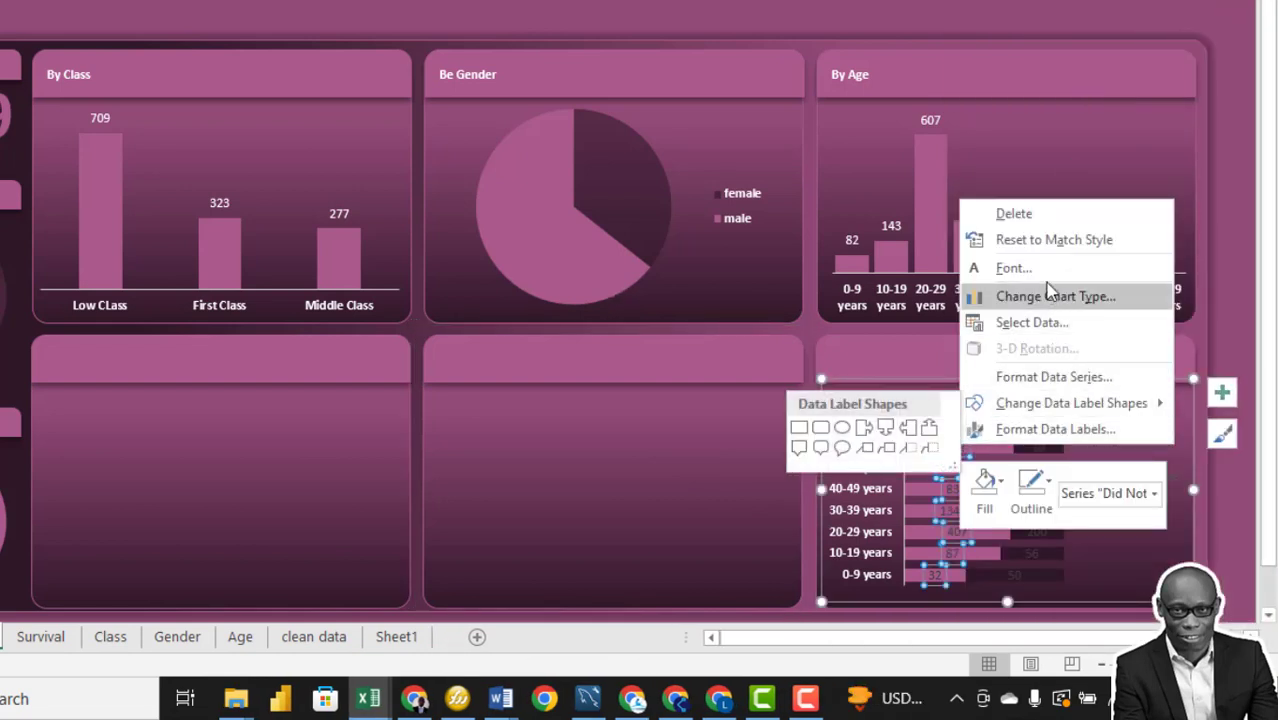
key(Escape)
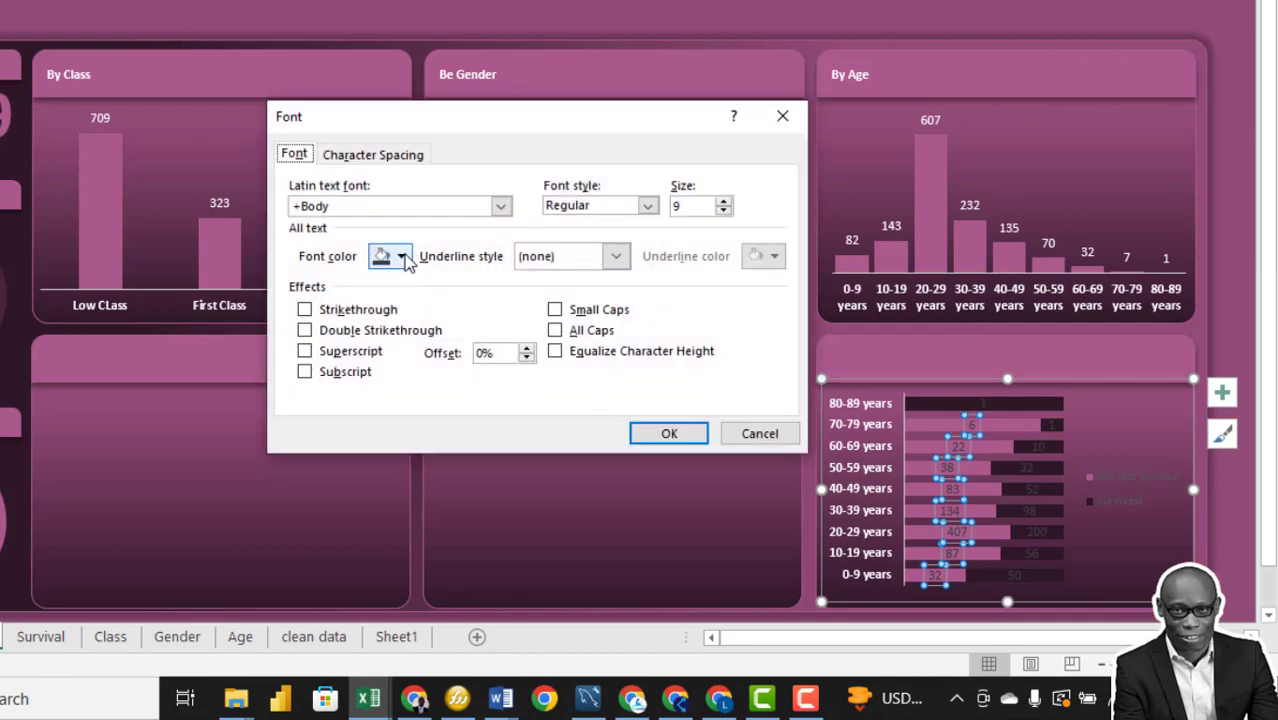
click(400, 257)
click(378, 330)
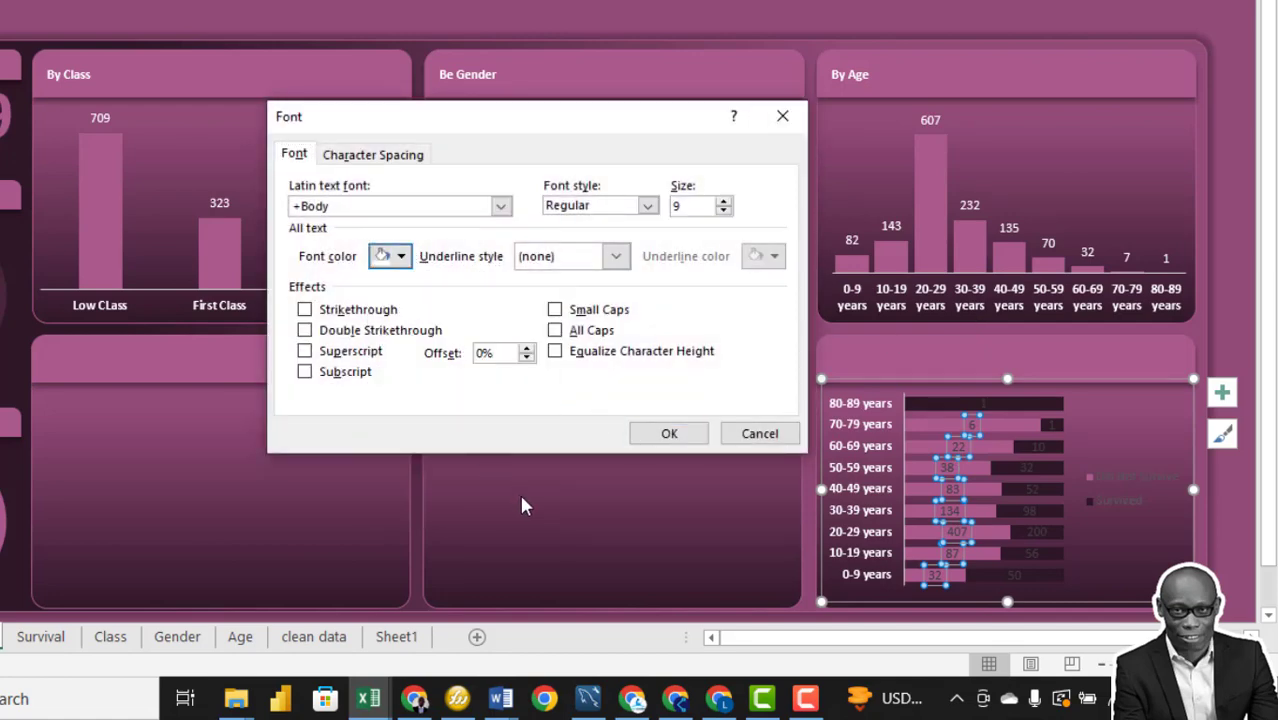
click(664, 433)
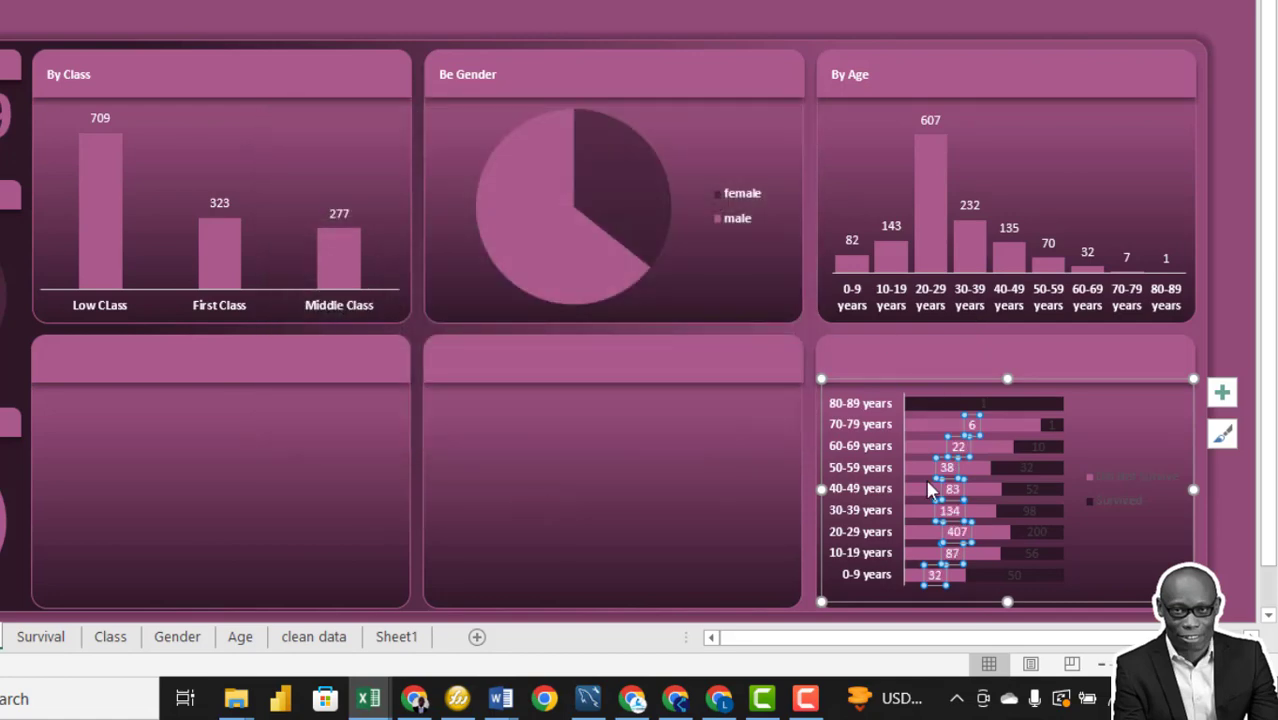
Set the font color of the Survived data labels in the survival-by-age chart to white.
click(1027, 478)
right_click(1027, 478)
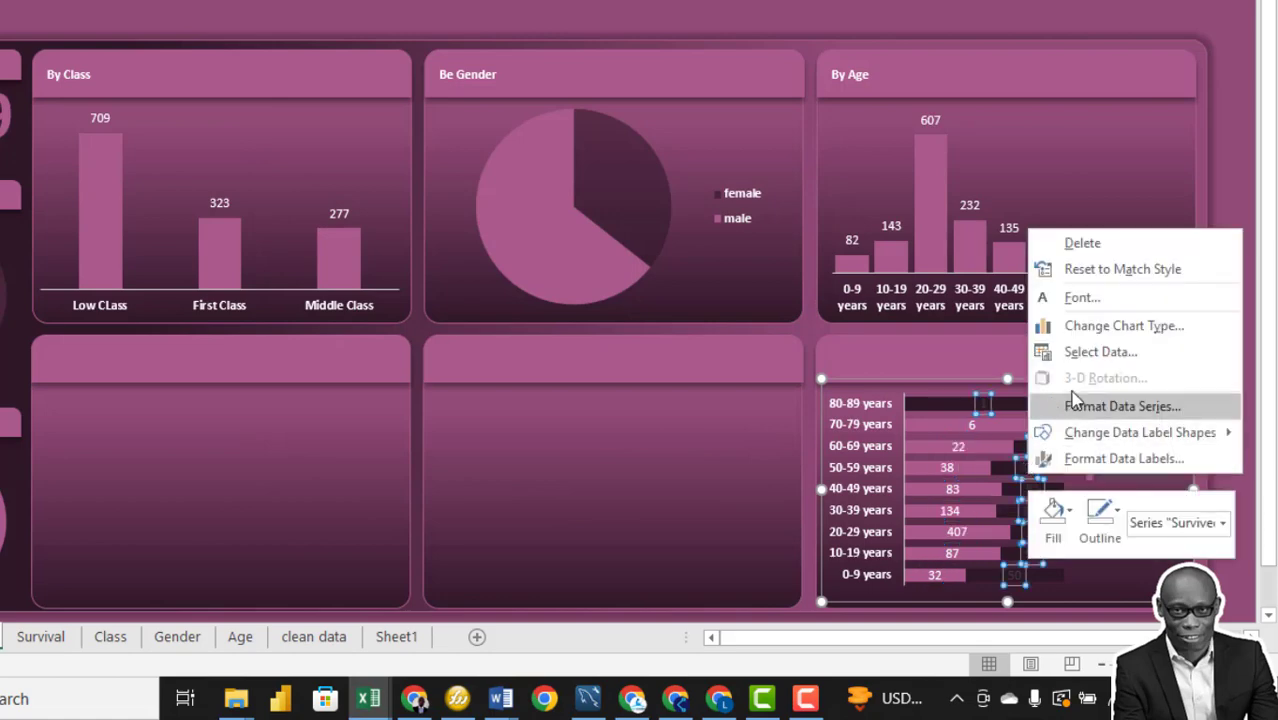
click(1107, 299)
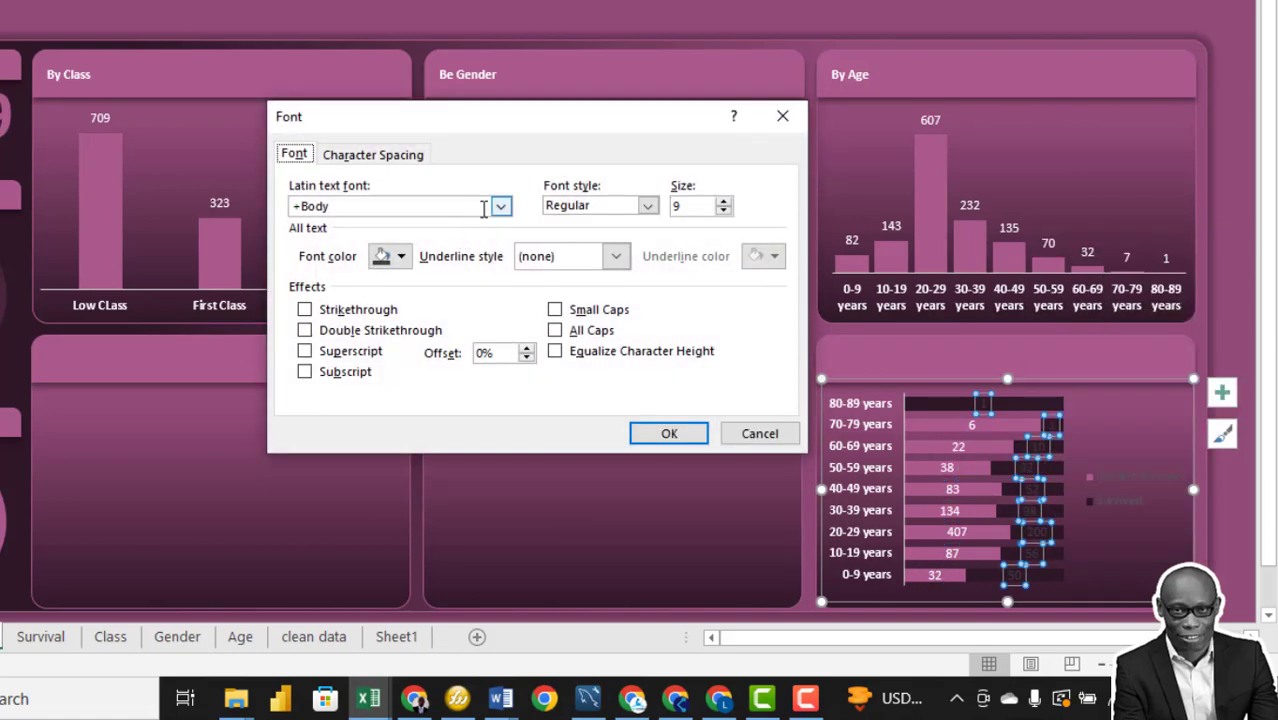
click(400, 256)
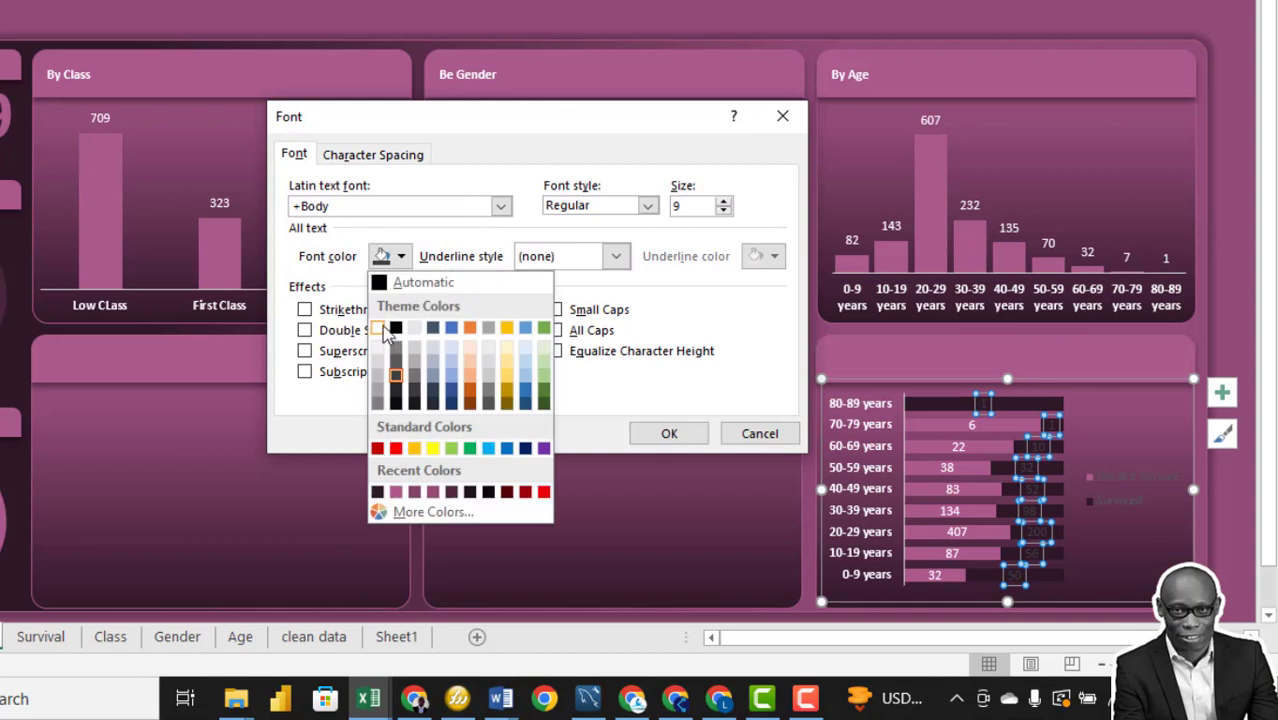
click(379, 329)
click(669, 433)
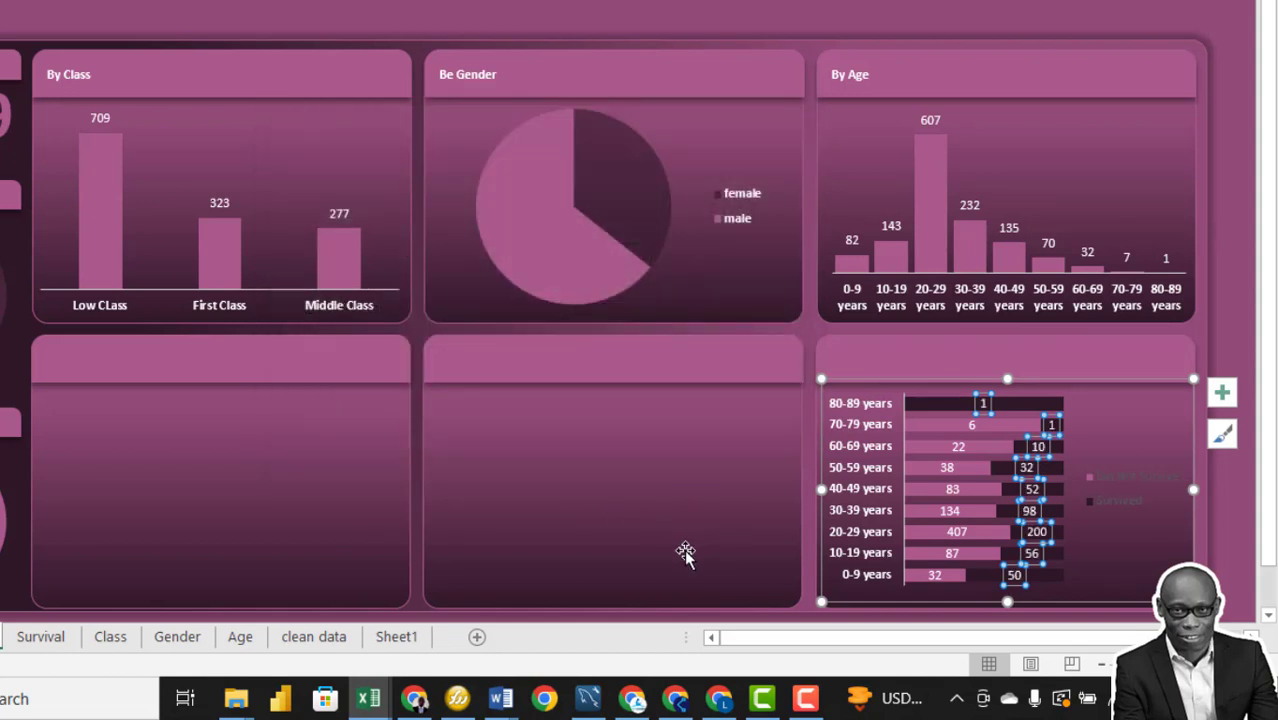
click(684, 550)
Remove the legend from the survival-by-age chart on the Dashboard.
click(1130, 478)
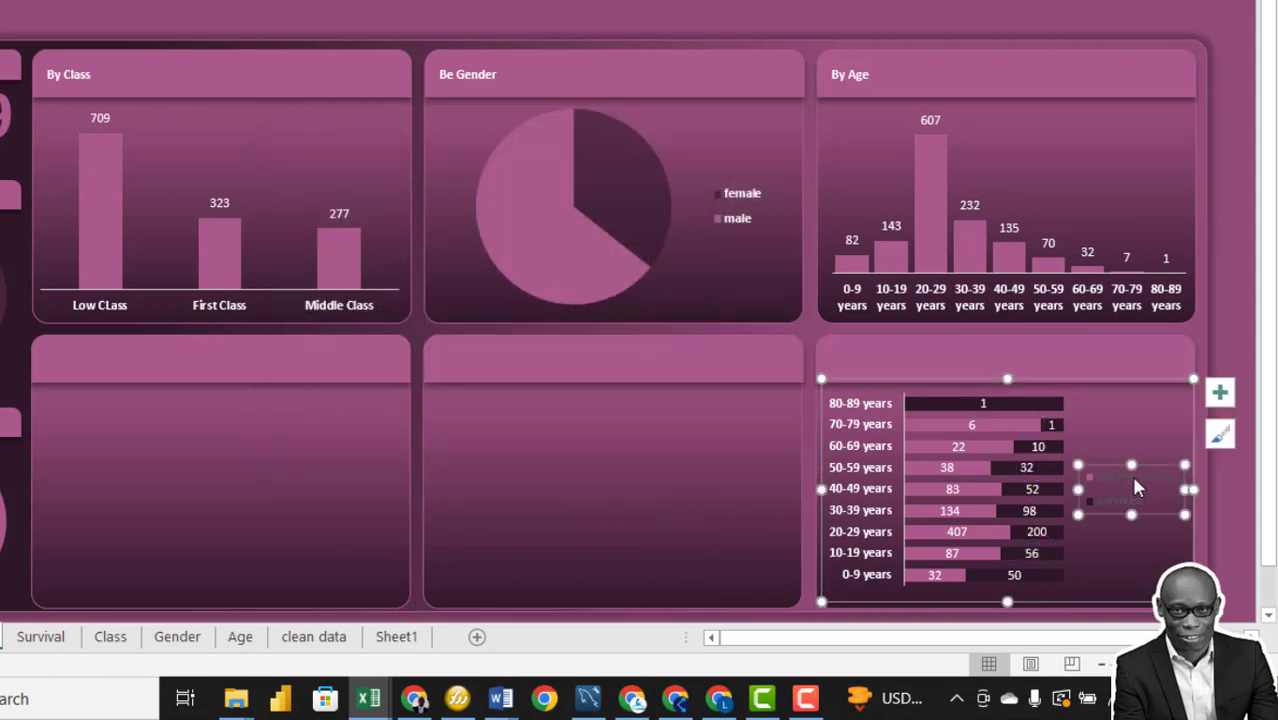
click(1220, 392)
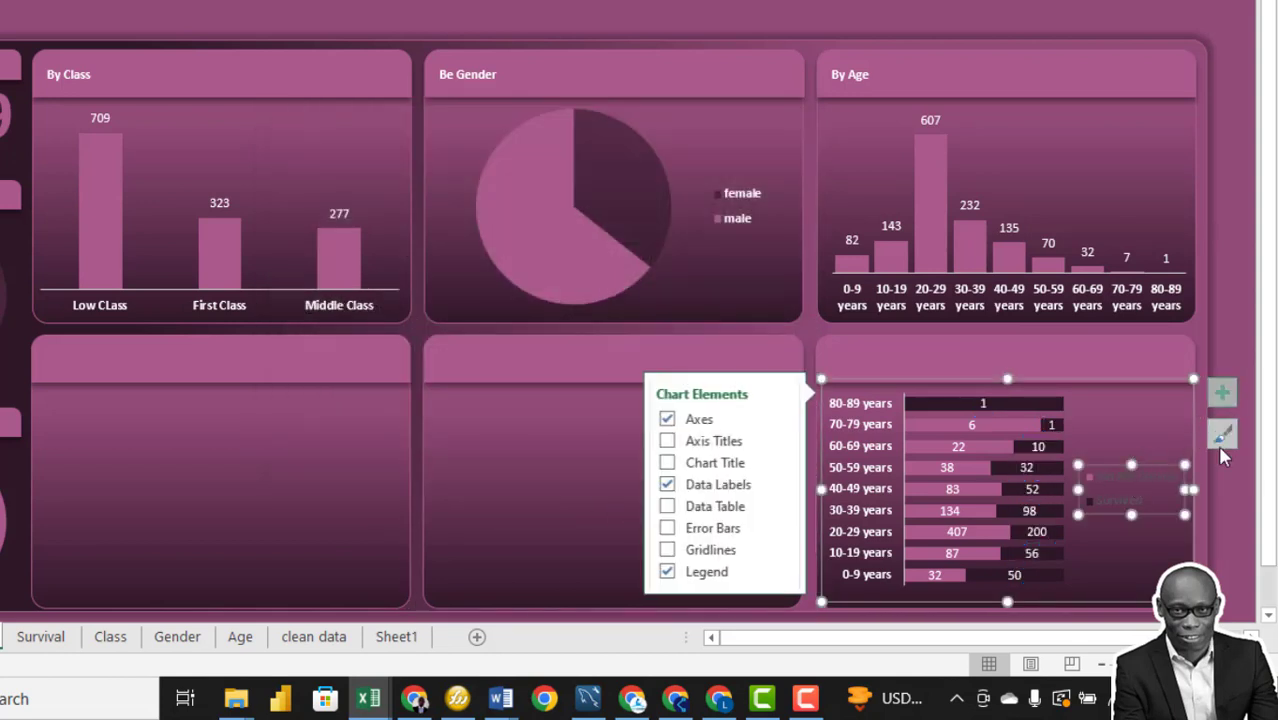
click(663, 571)
click(519, 488)
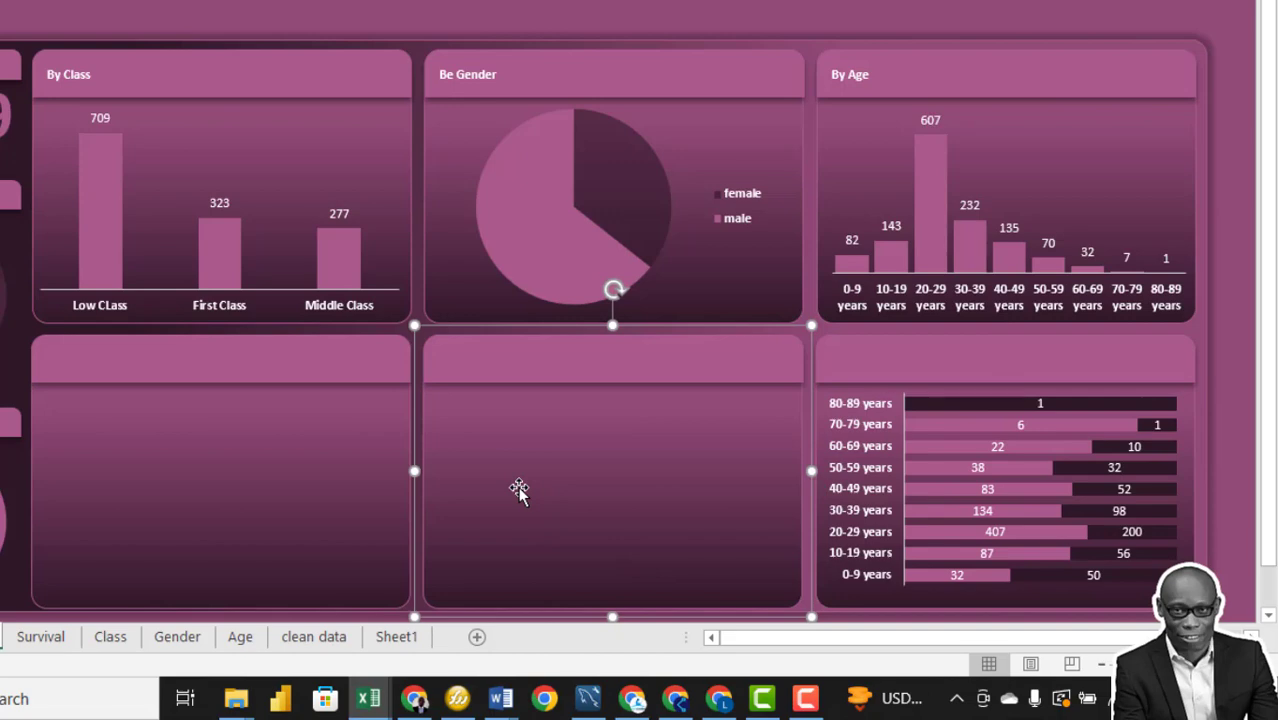
Title the survival-by-age card "By Survival by Age" in bold at font size 9.
click(865, 368)
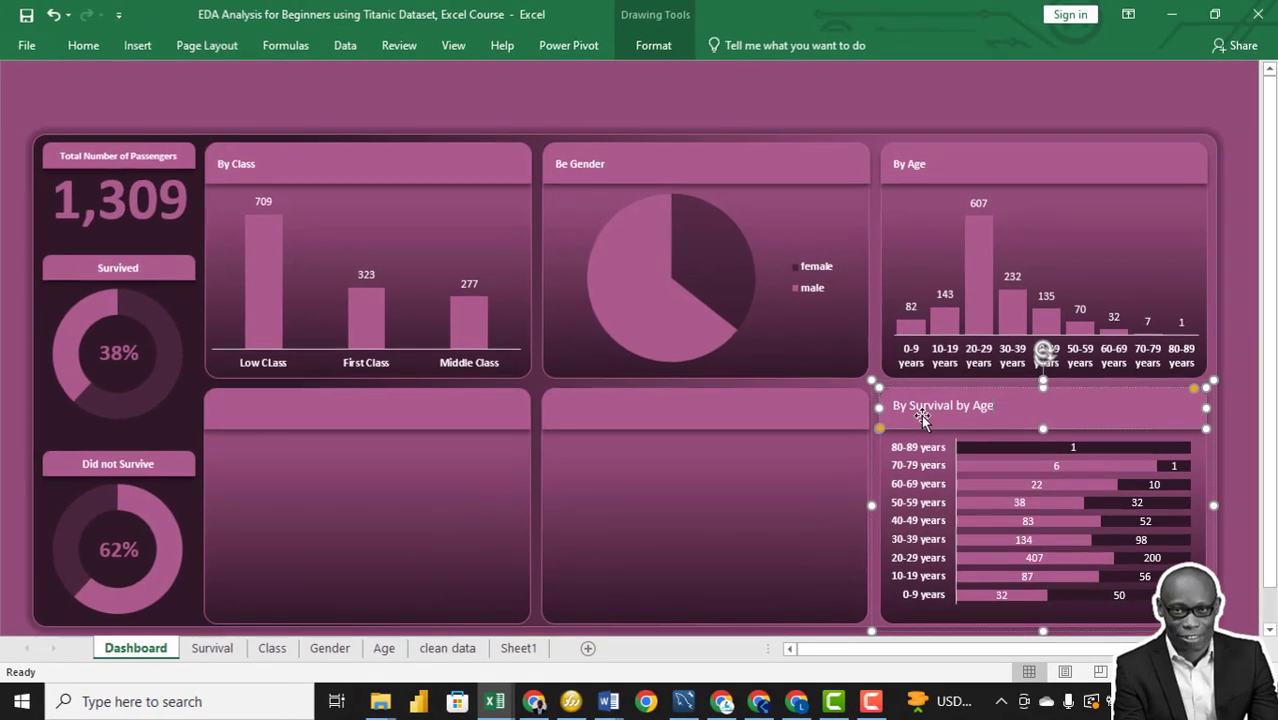
triple_click(864, 367)
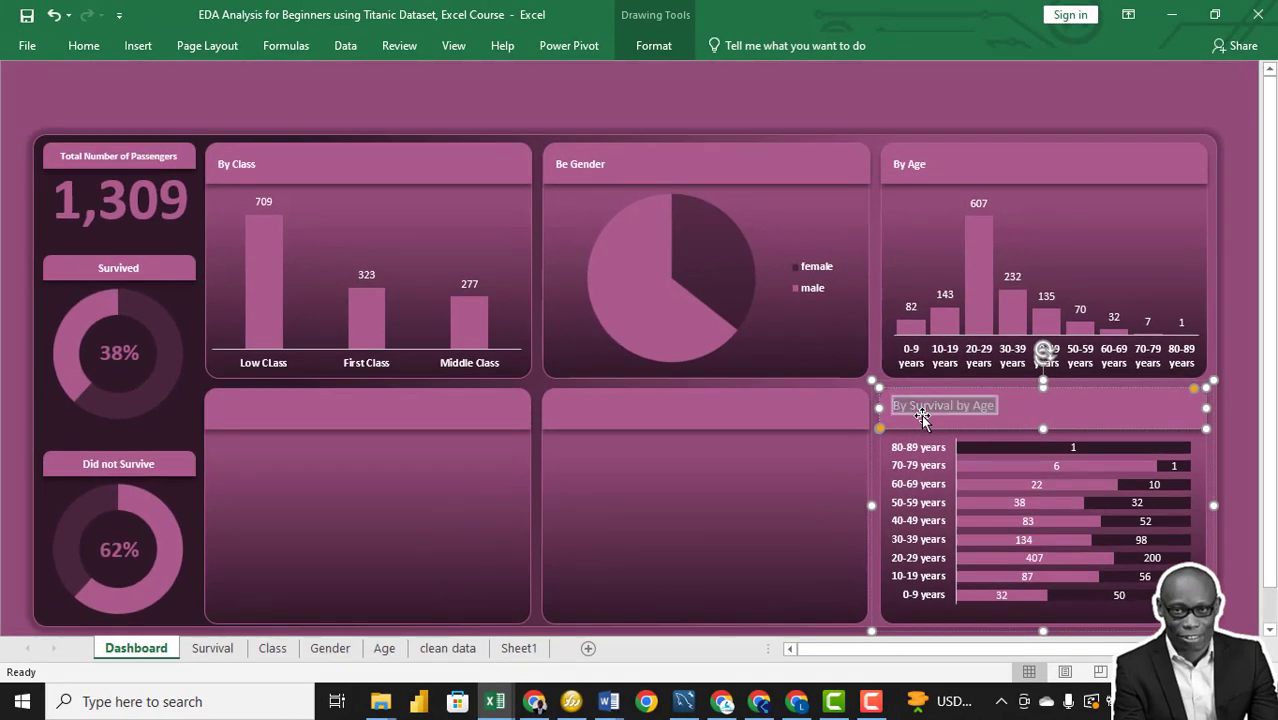
click(90, 46)
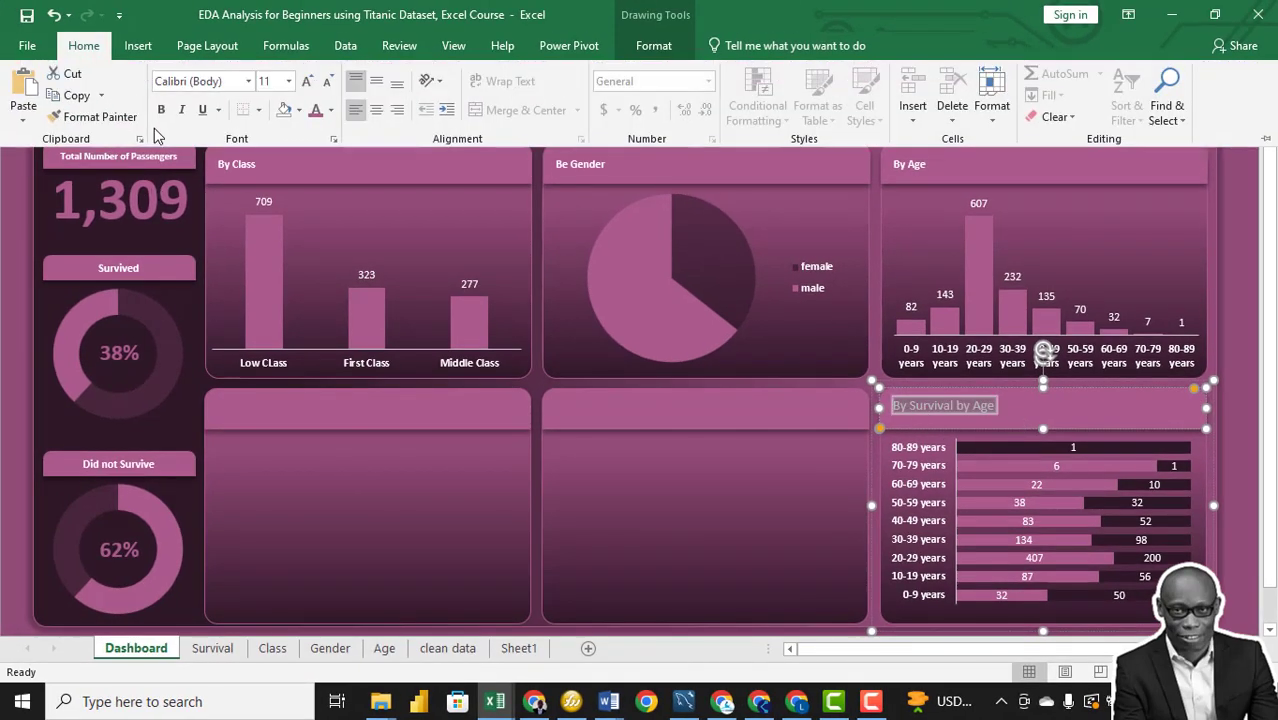
click(160, 112)
click(289, 81)
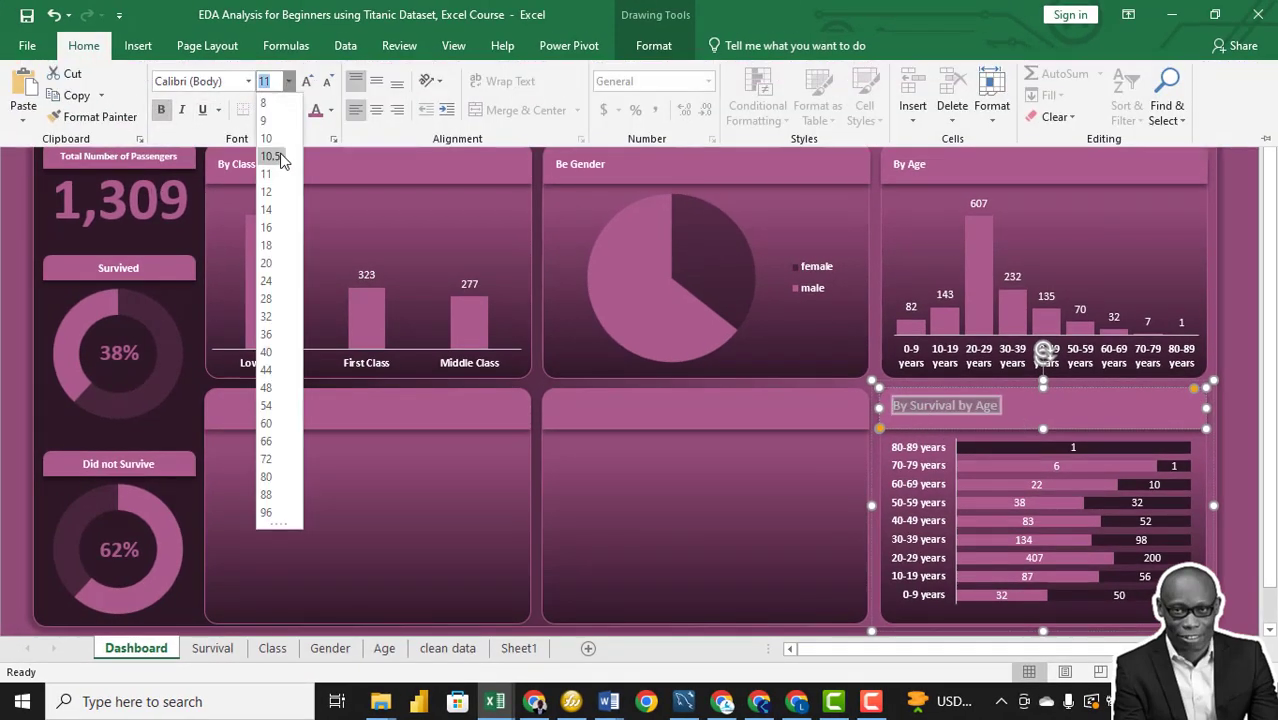
click(271, 112)
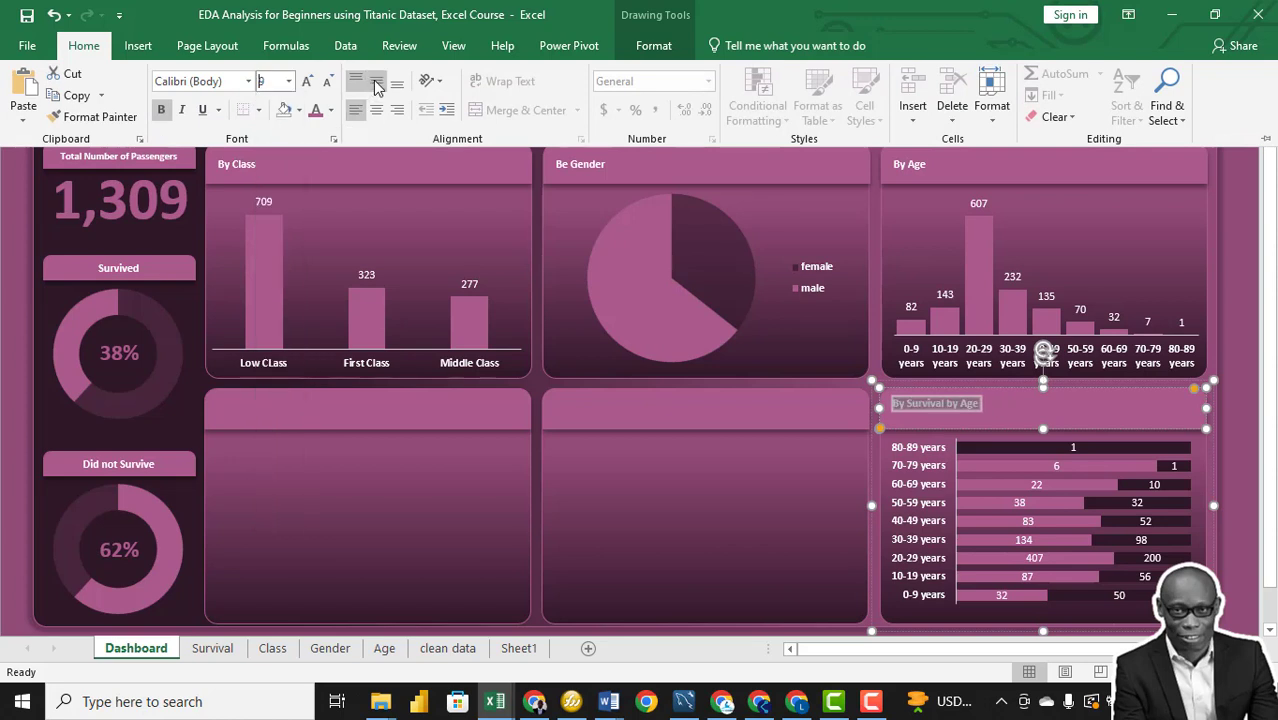
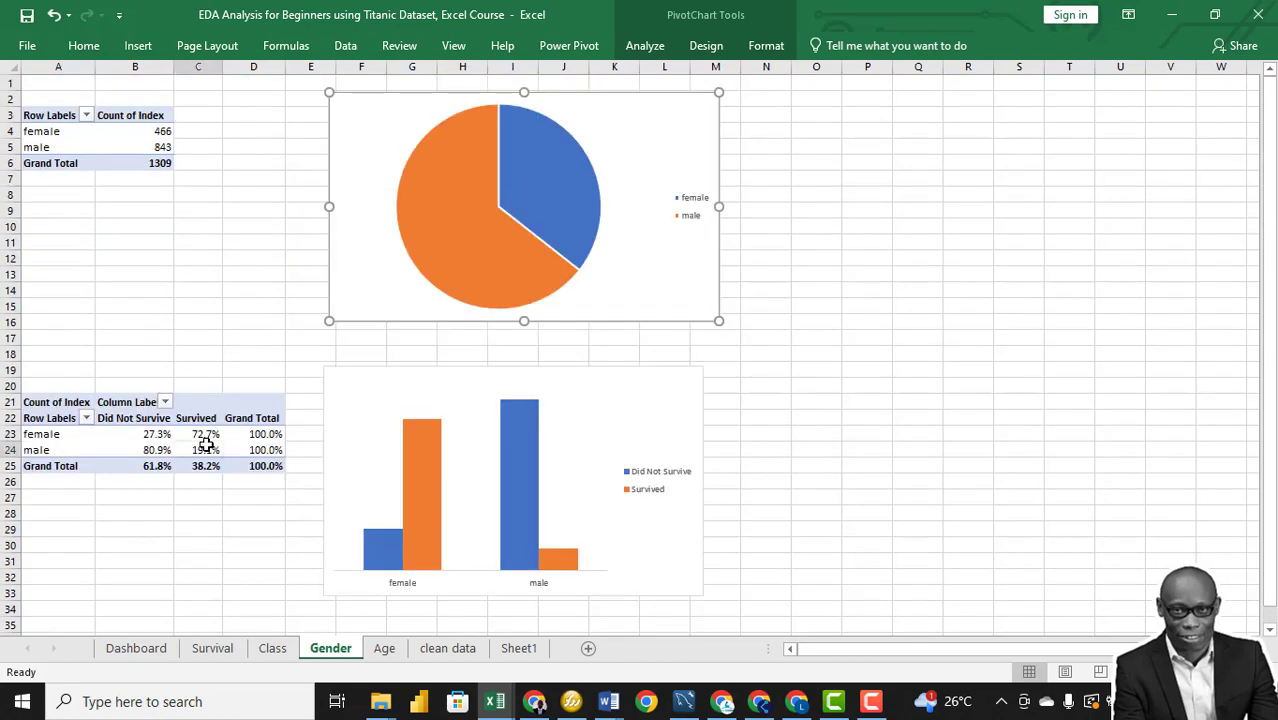
Show the values of the Gender sheet's survival pivot table with No Calculation instead of percentages.
right_click(205, 450)
mouse_move(350, 338)
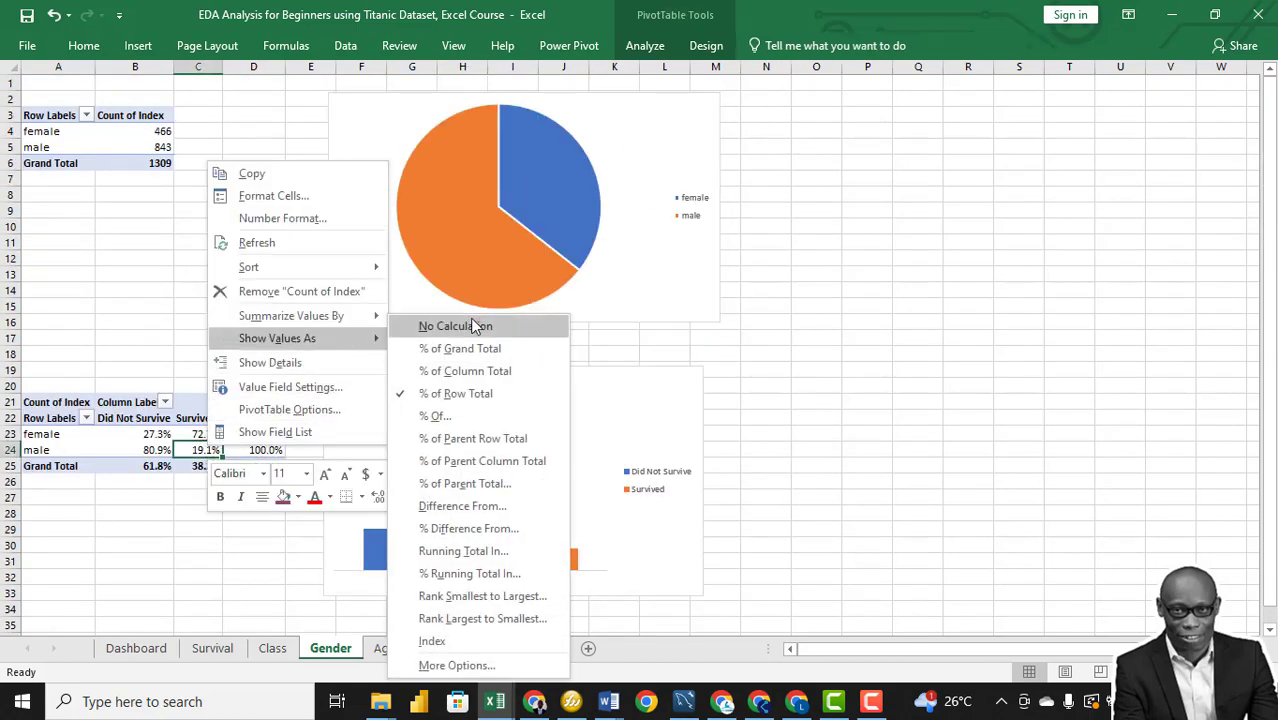
click(468, 323)
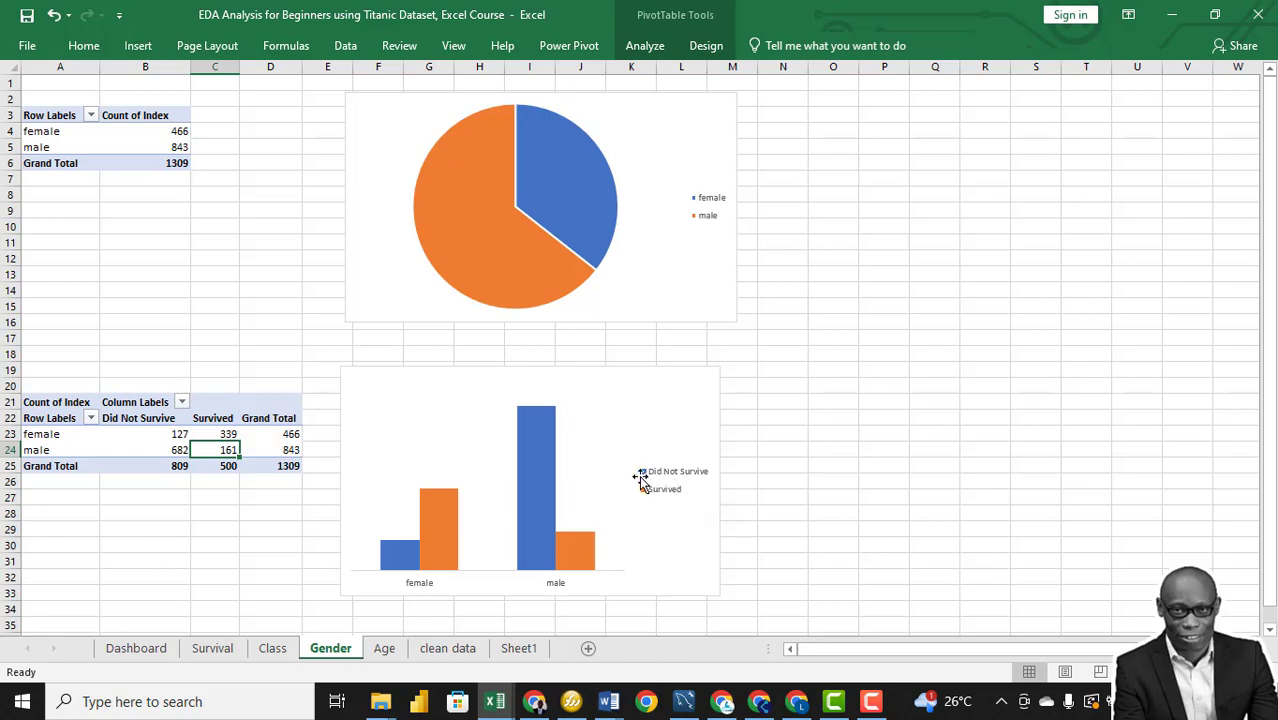
Change the Gender sheet's survival column chart to the 100% Stacked Column type.
right_click(676, 440)
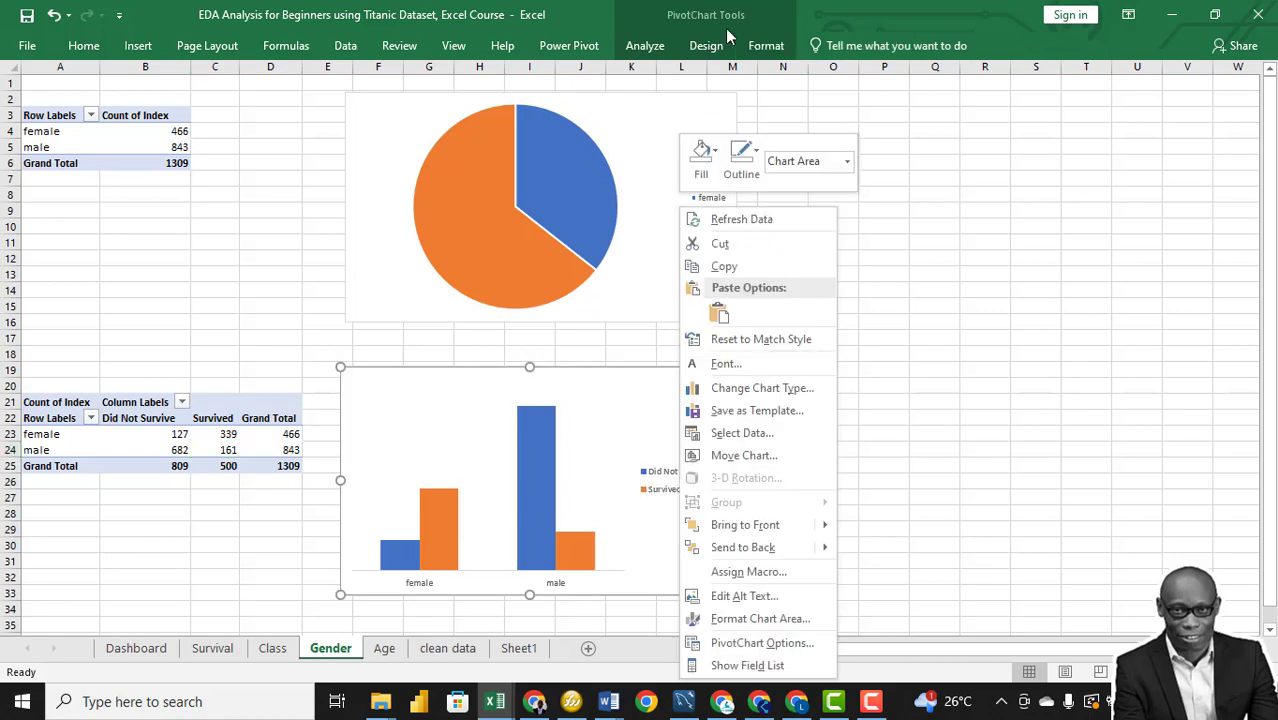
click(700, 47)
click(984, 118)
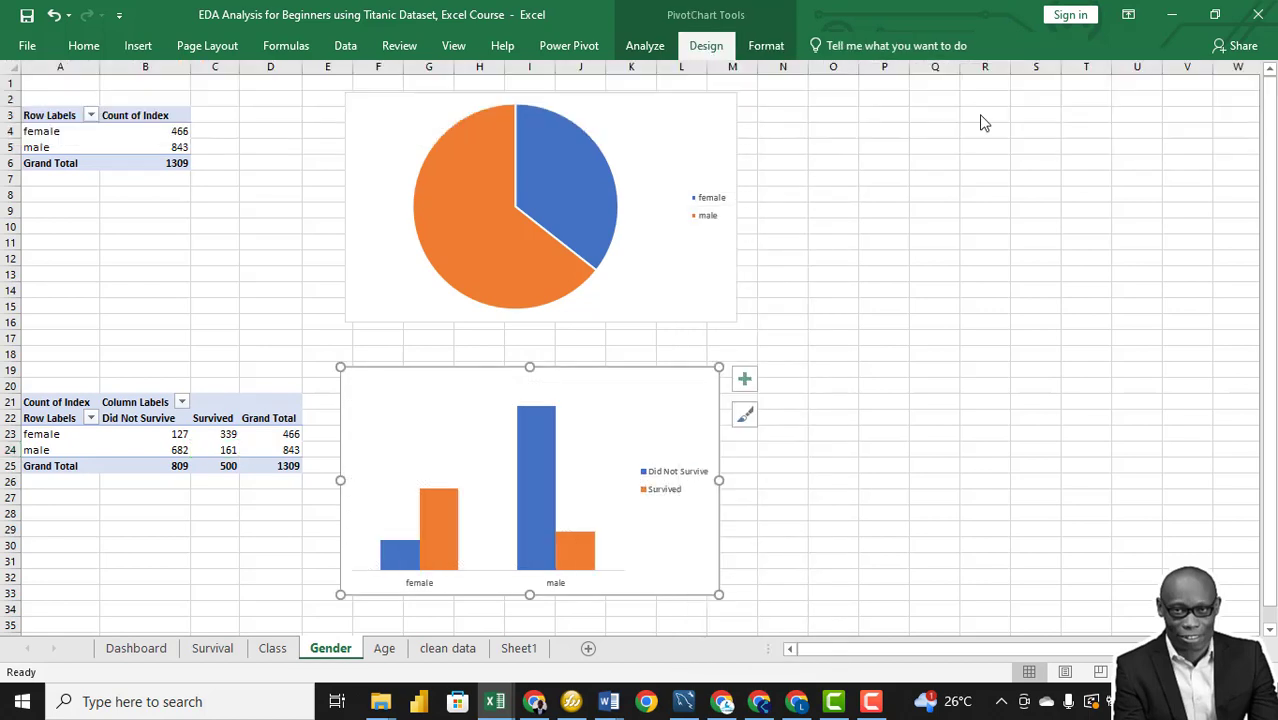
click(631, 160)
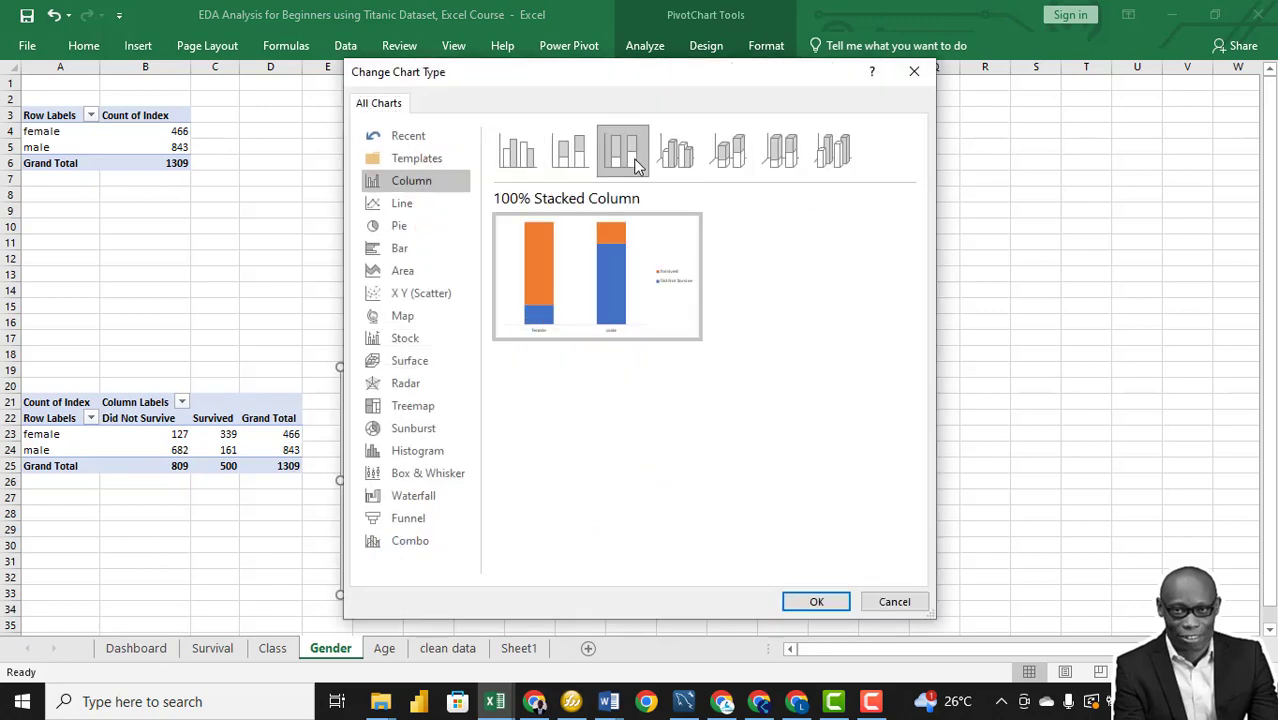
double_click(635, 165)
Add data labels to both the Survived and Did Not Survive series of the Gender sheet's stacked column chart.
right_click(427, 442)
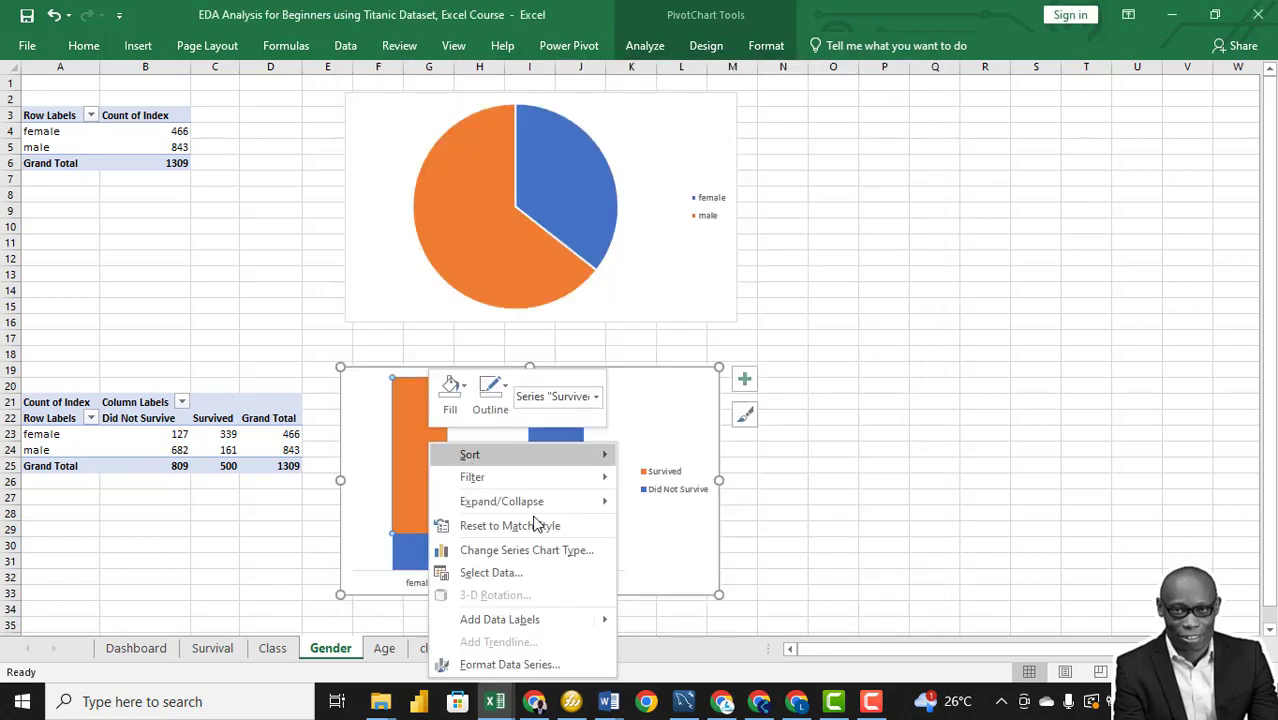
mouse_move(606, 621)
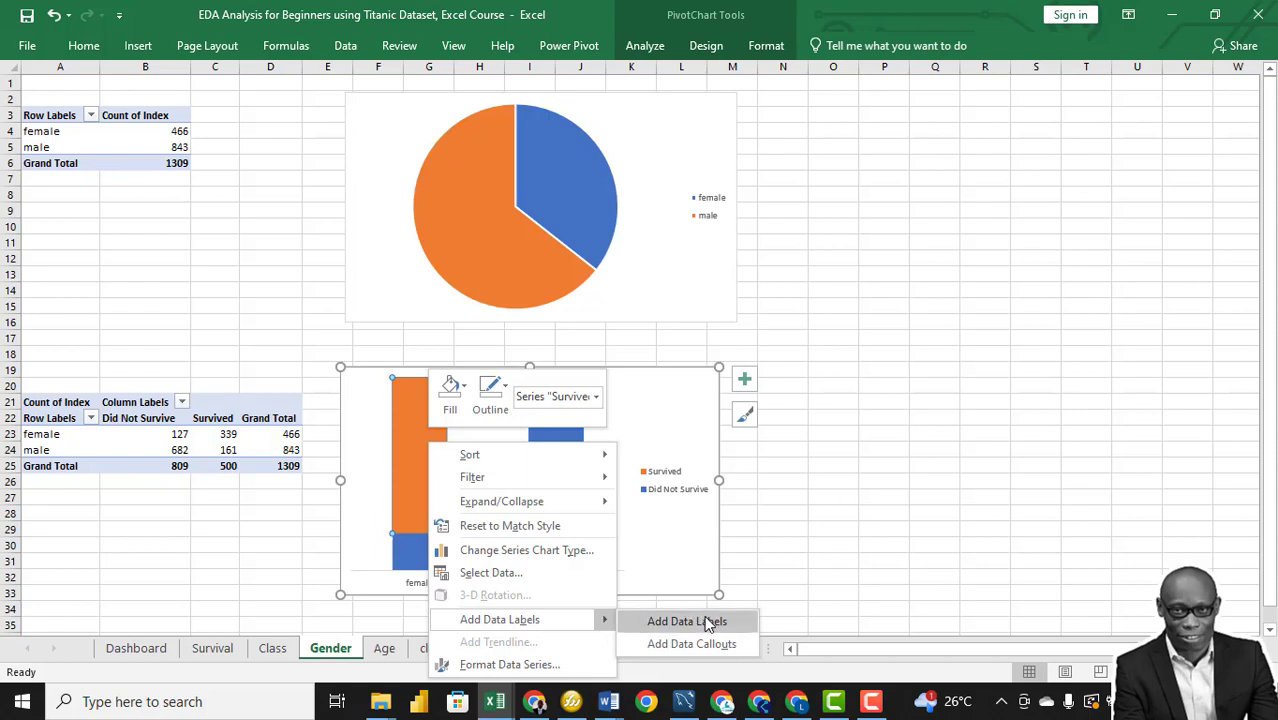
click(652, 621)
click(556, 545)
right_click(555, 535)
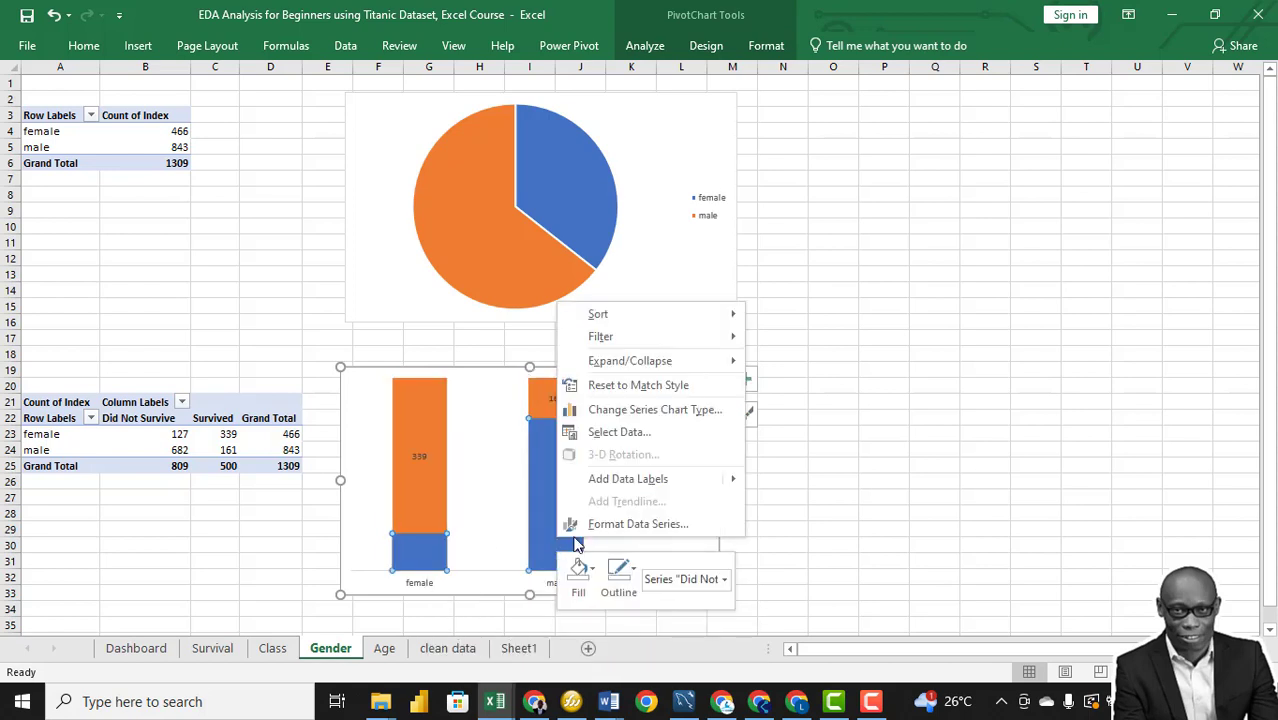
mouse_move(729, 483)
click(850, 480)
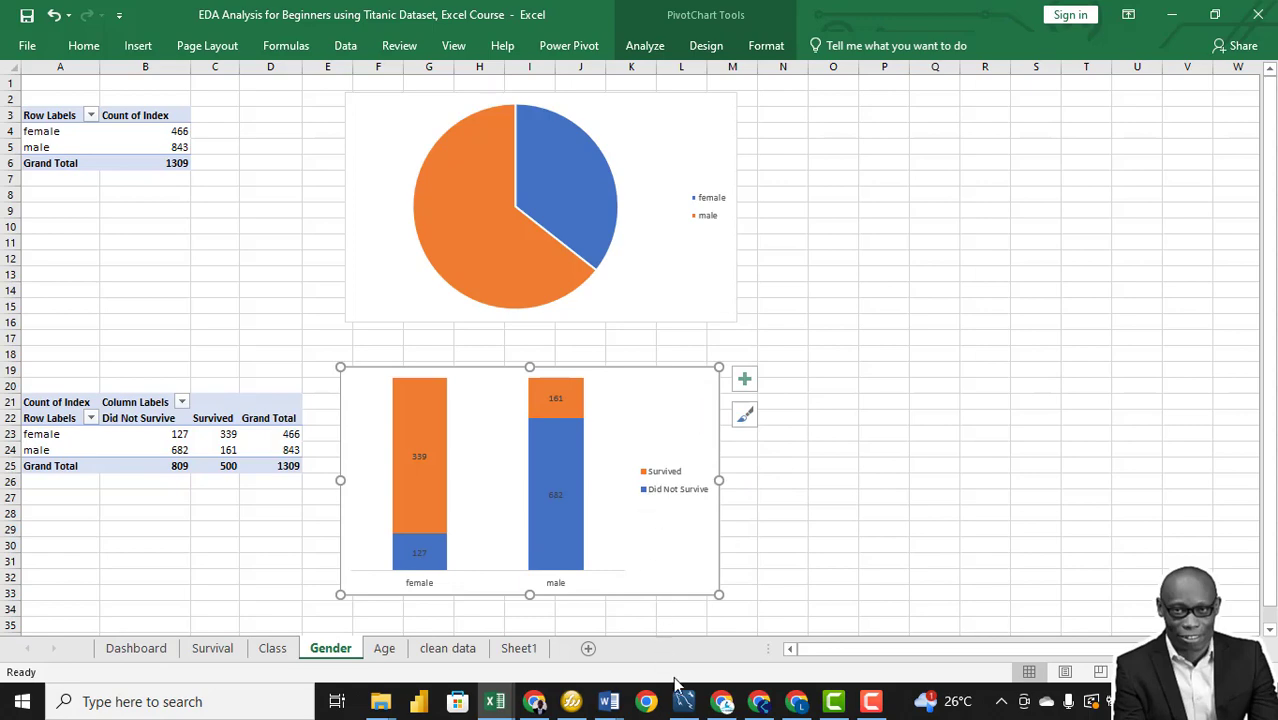
Paste the survival-by-gender chart onto the Dashboard and fit it inside the empty card below the gender pie chart.
click(136, 648)
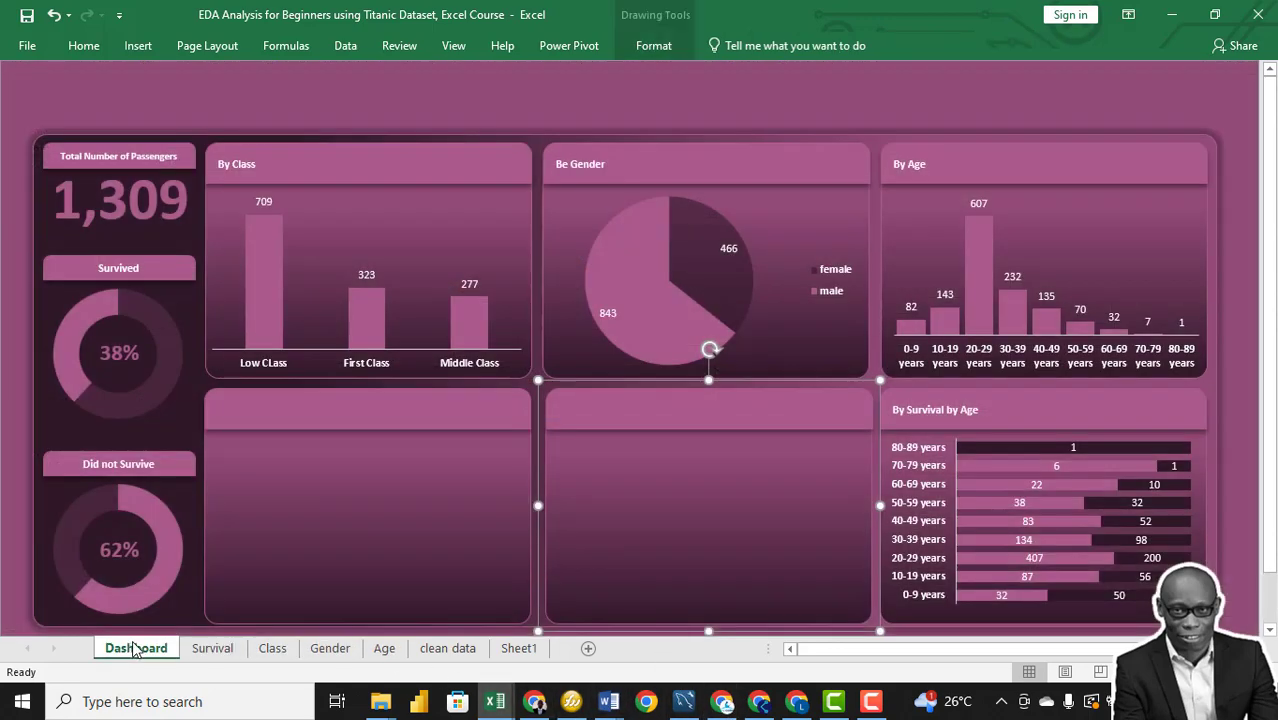
key(ctrl+v)
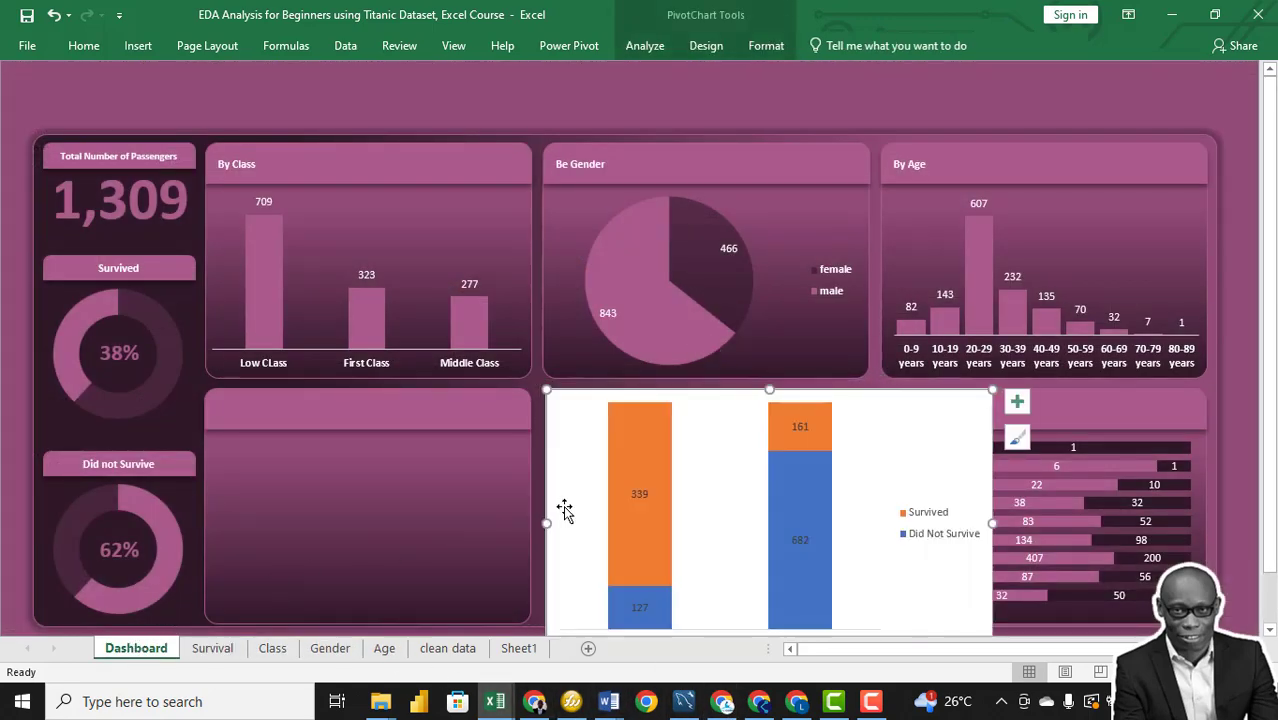
drag(882, 448, 890, 388)
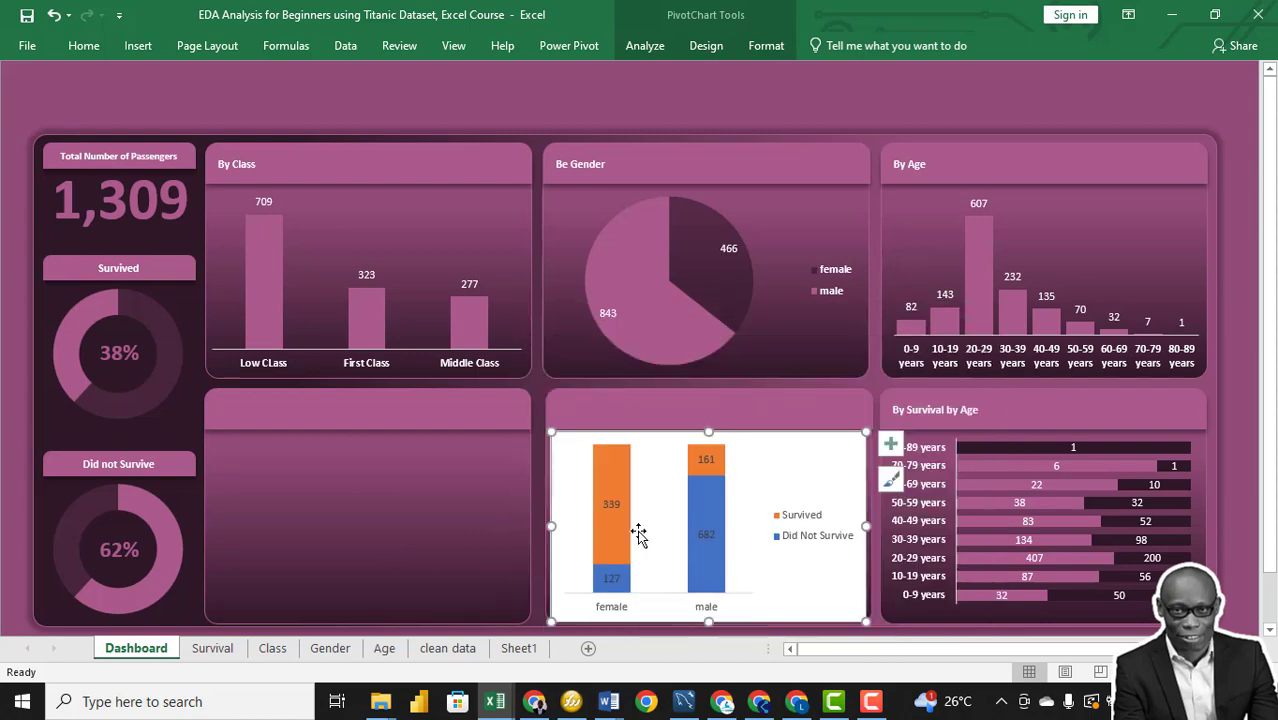
Set the survival-by-gender chart area on the Dashboard to no fill and no border line.
right_click(579, 495)
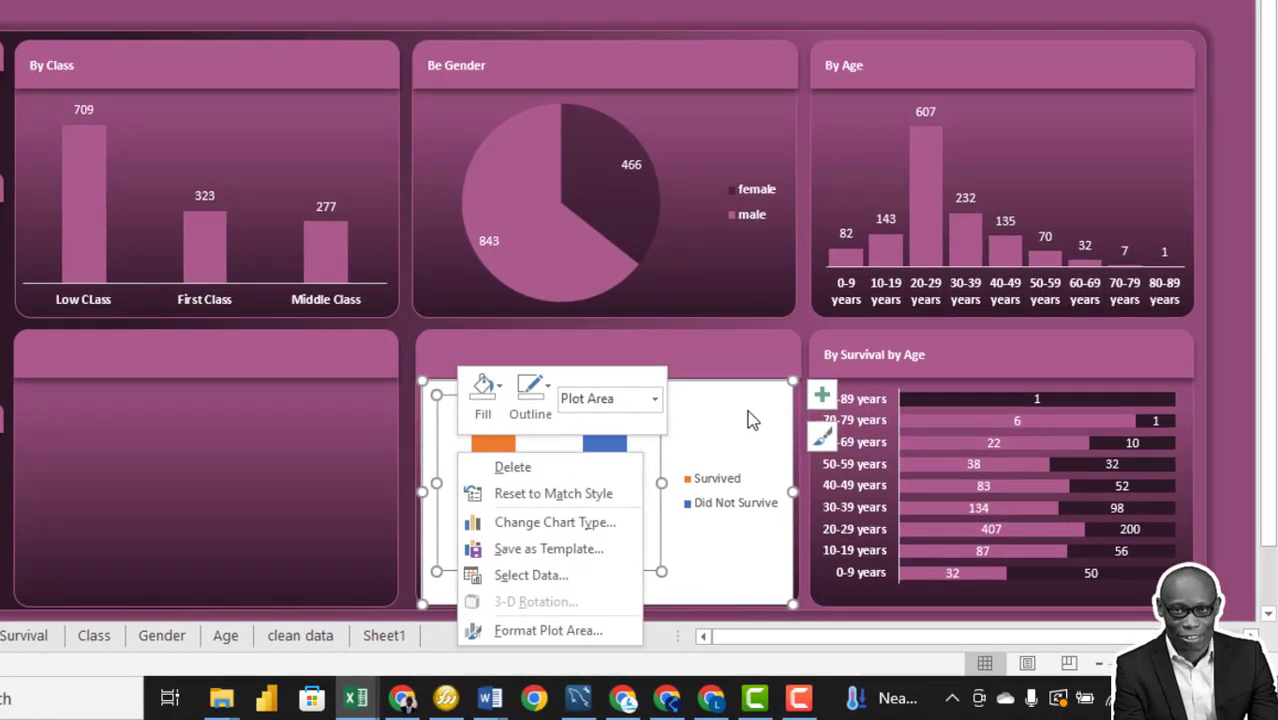
right_click(782, 431)
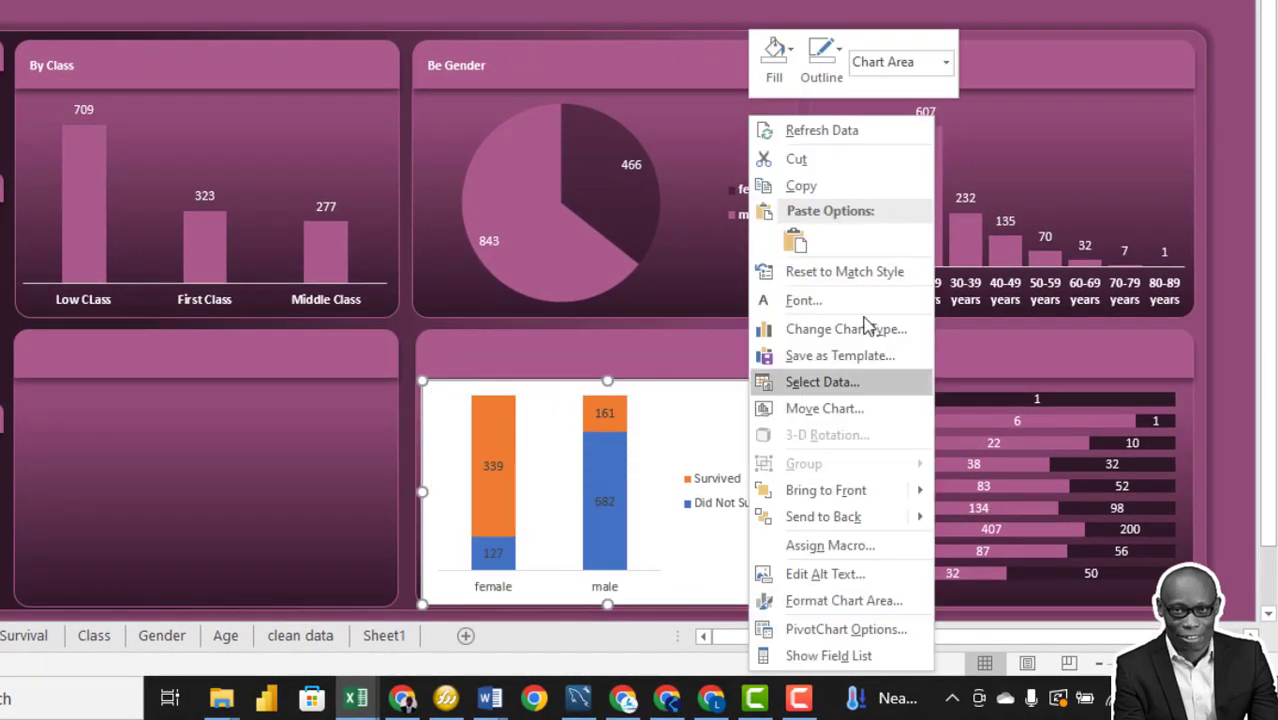
click(893, 601)
click(1030, 130)
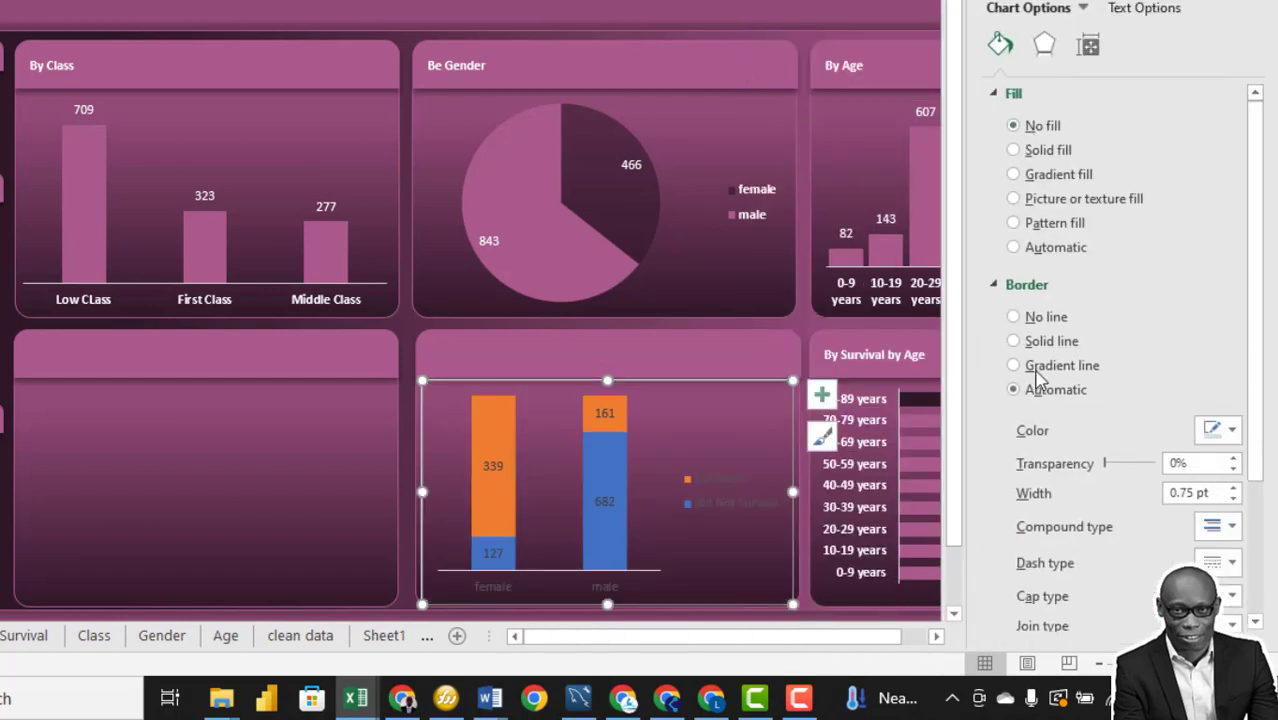
click(1031, 318)
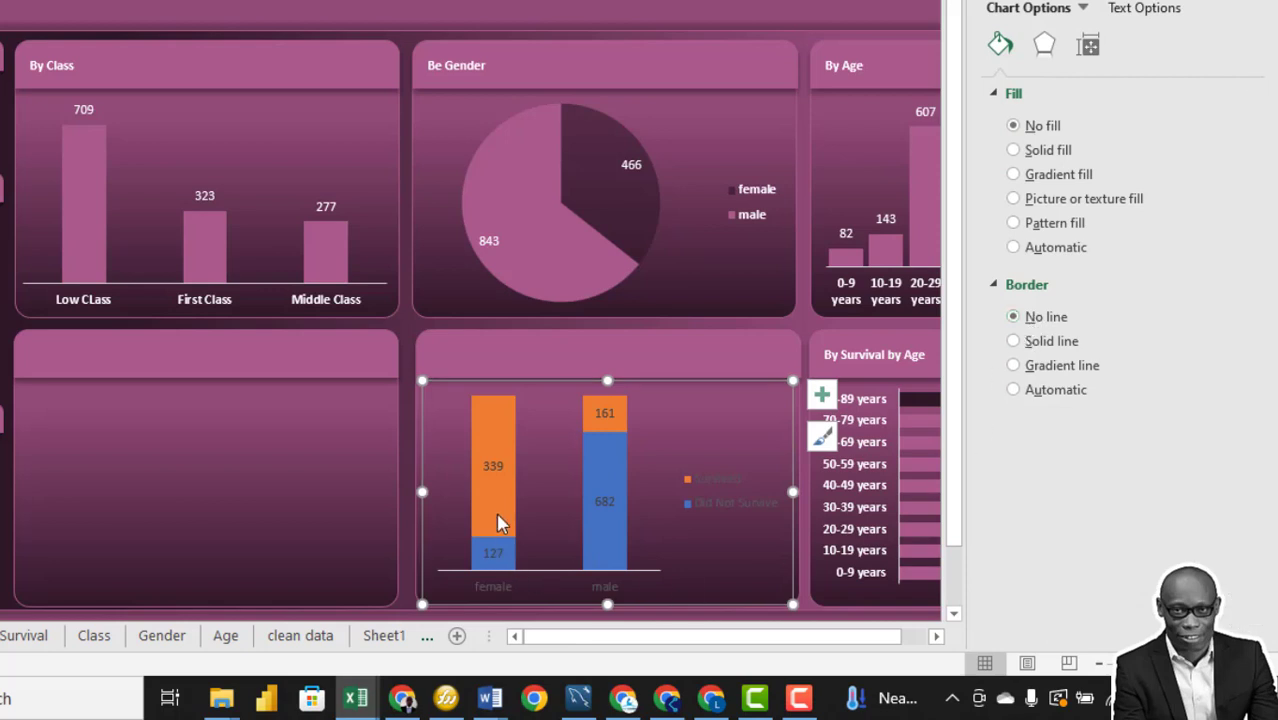
Give the Survived series of the survival-by-gender chart a dark purple solid fill and no border line.
click(490, 447)
right_click(490, 447)
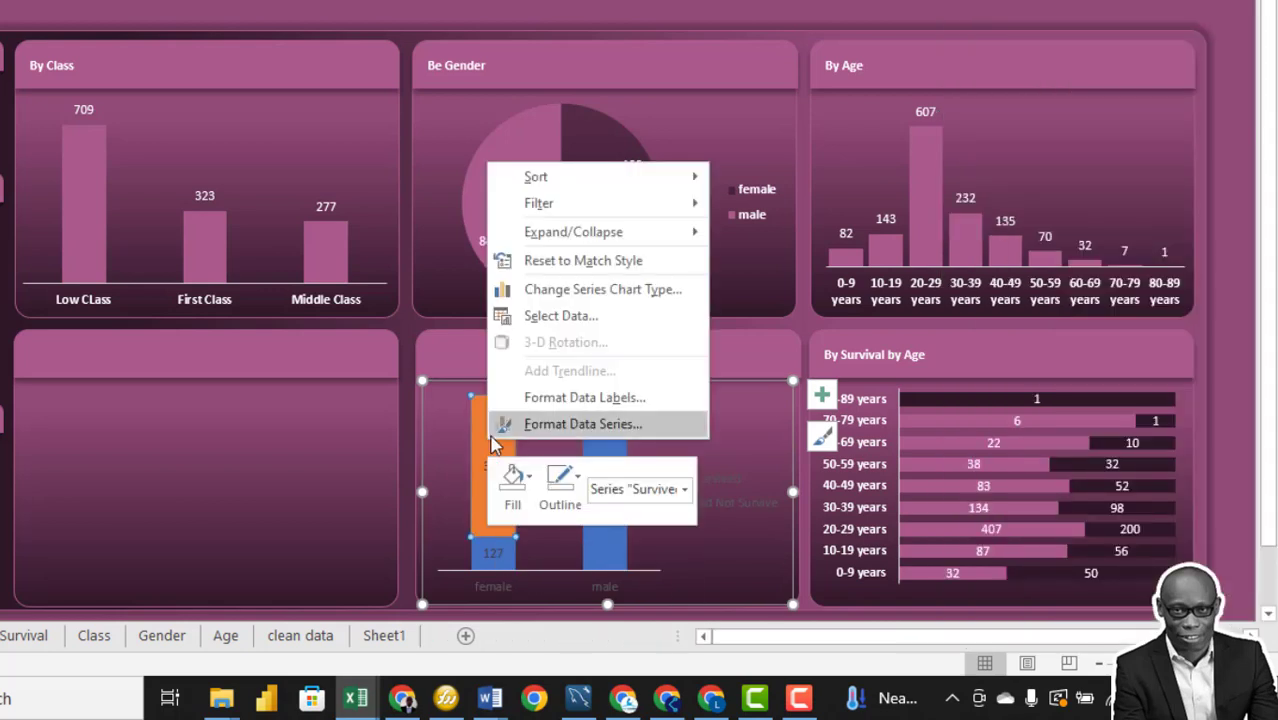
click(583, 424)
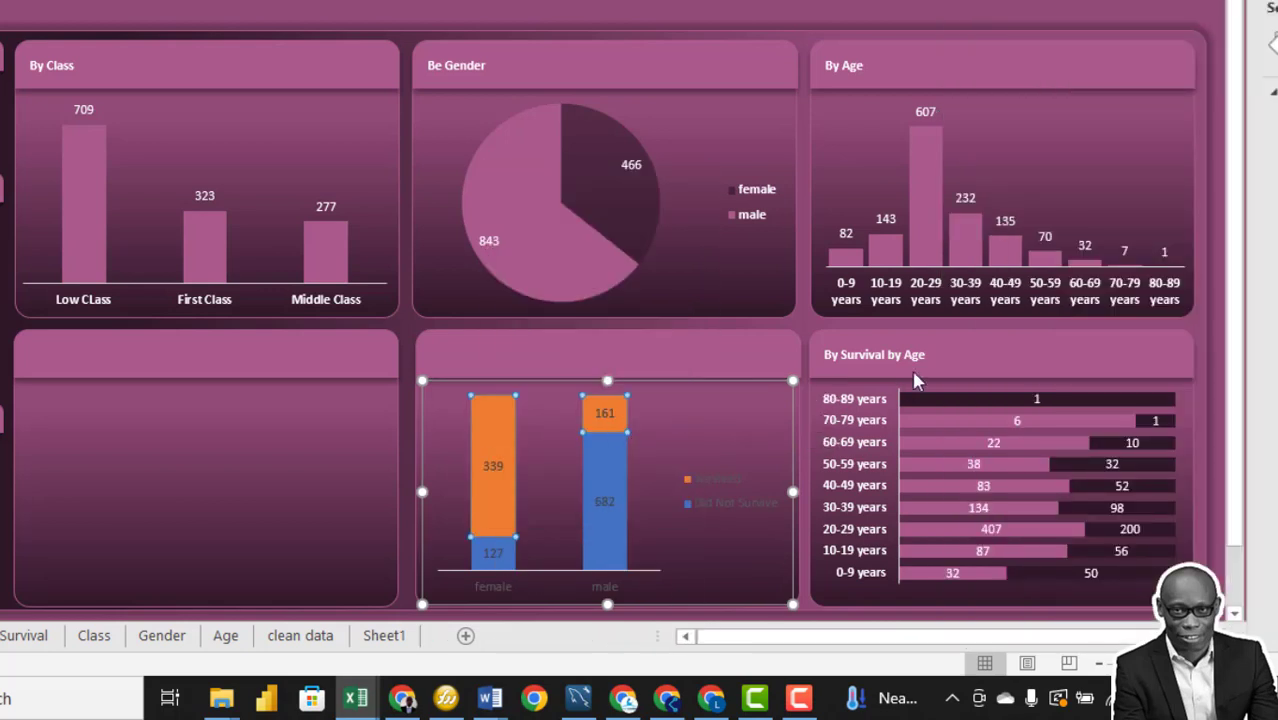
click(1001, 45)
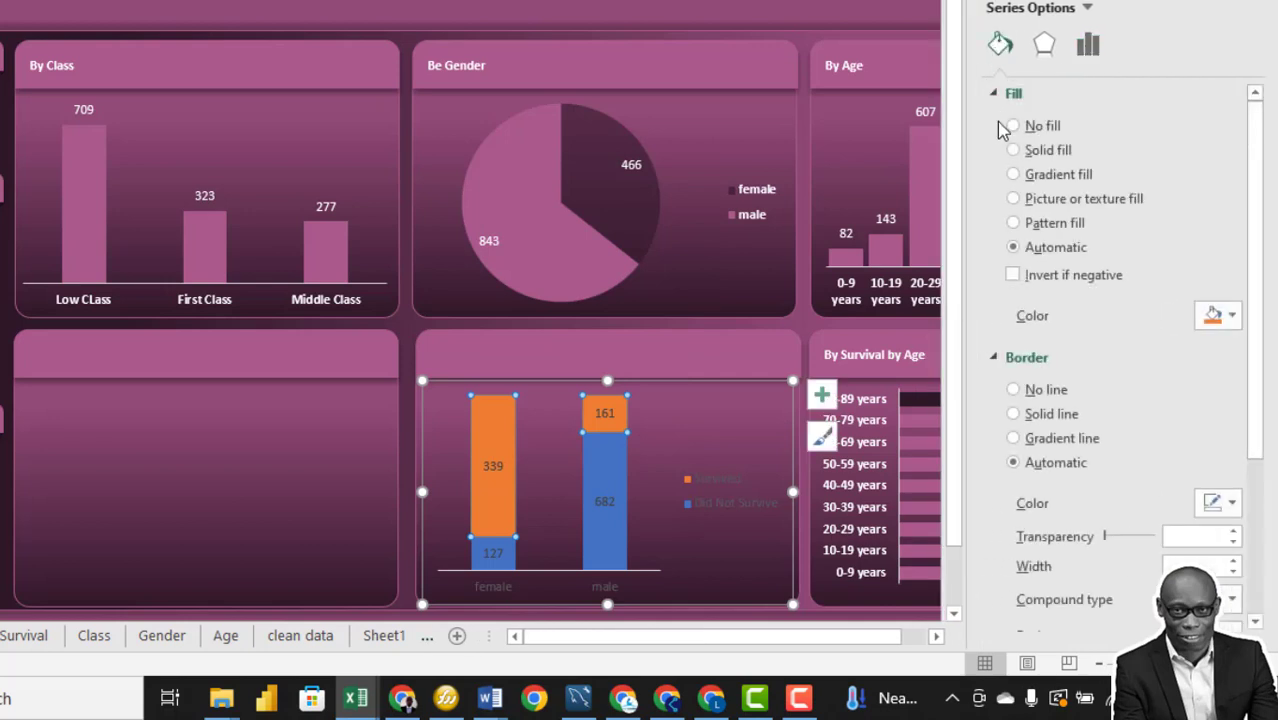
click(1013, 390)
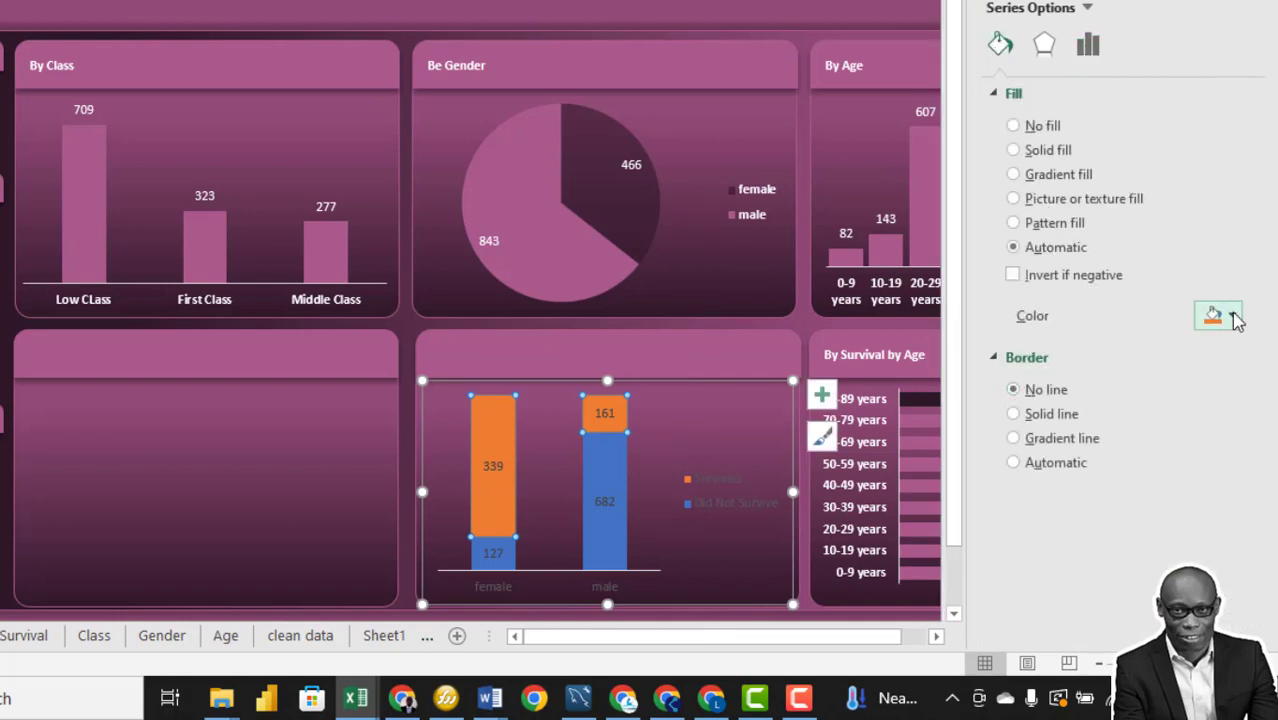
click(1233, 316)
click(1013, 150)
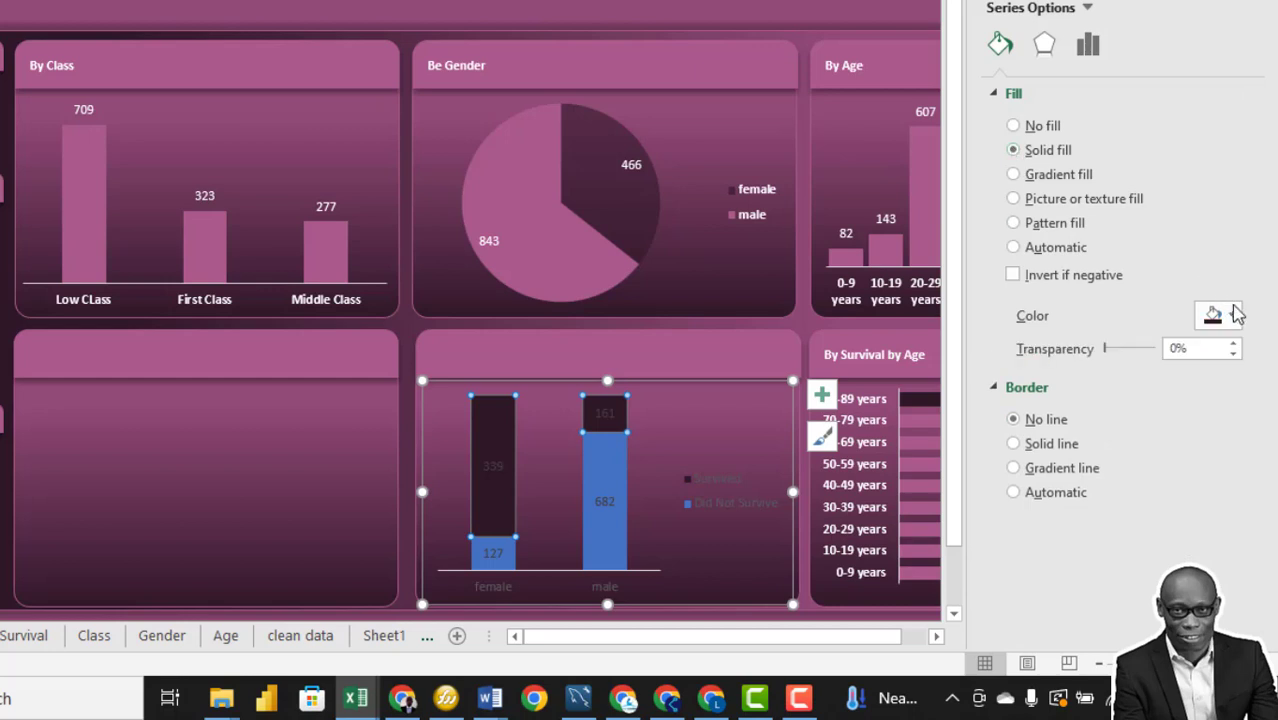
Give the Did Not Survive series of the survival-by-gender chart a pink solid fill and no border line.
click(605, 498)
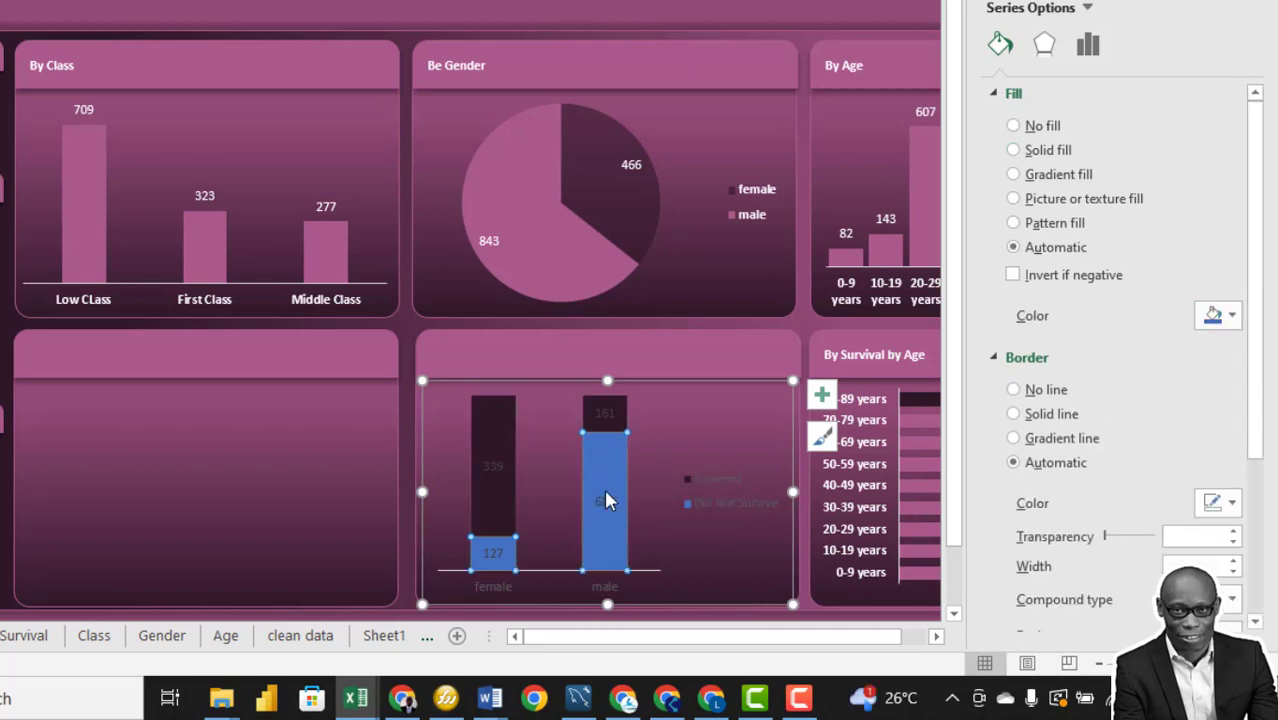
click(1013, 390)
click(1013, 150)
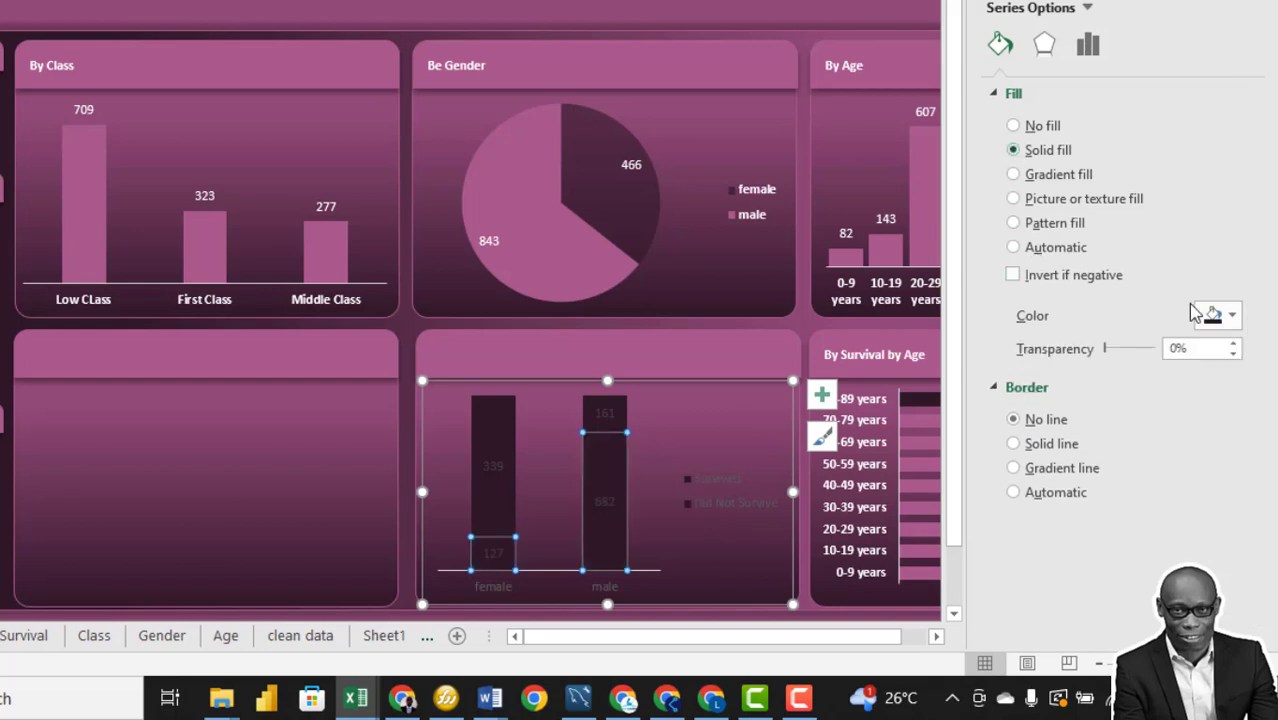
click(1233, 316)
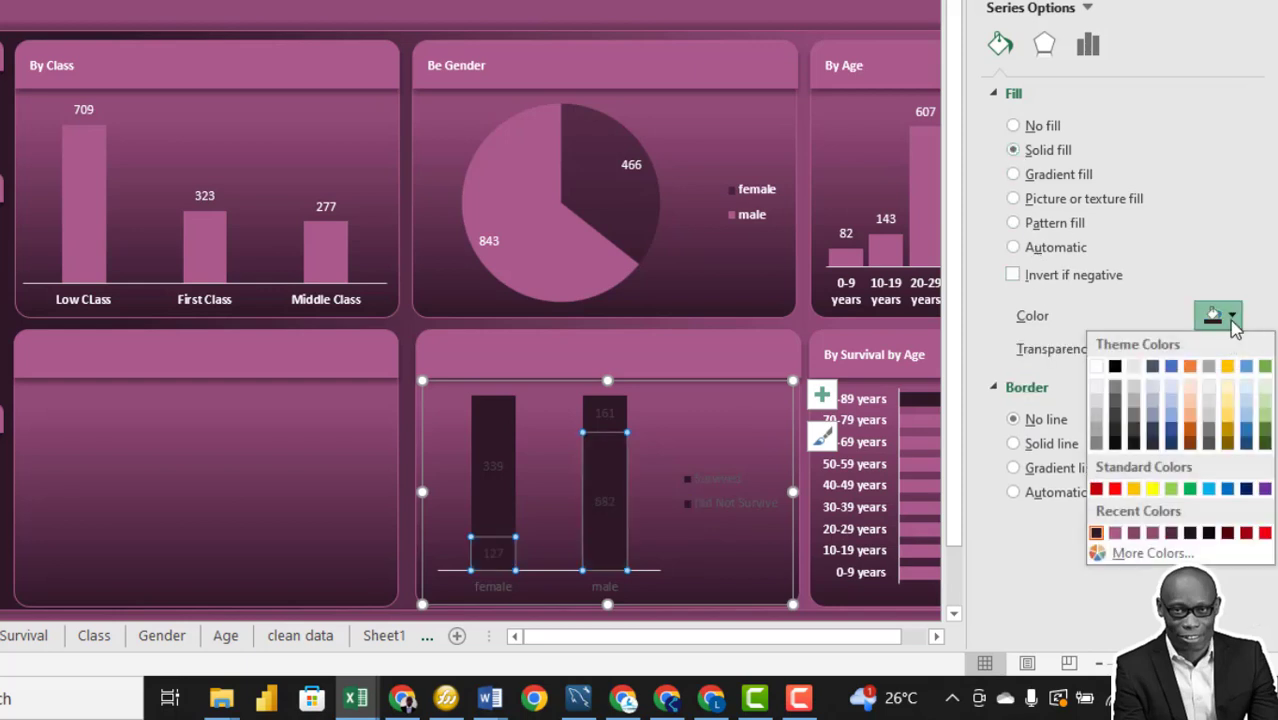
click(1115, 535)
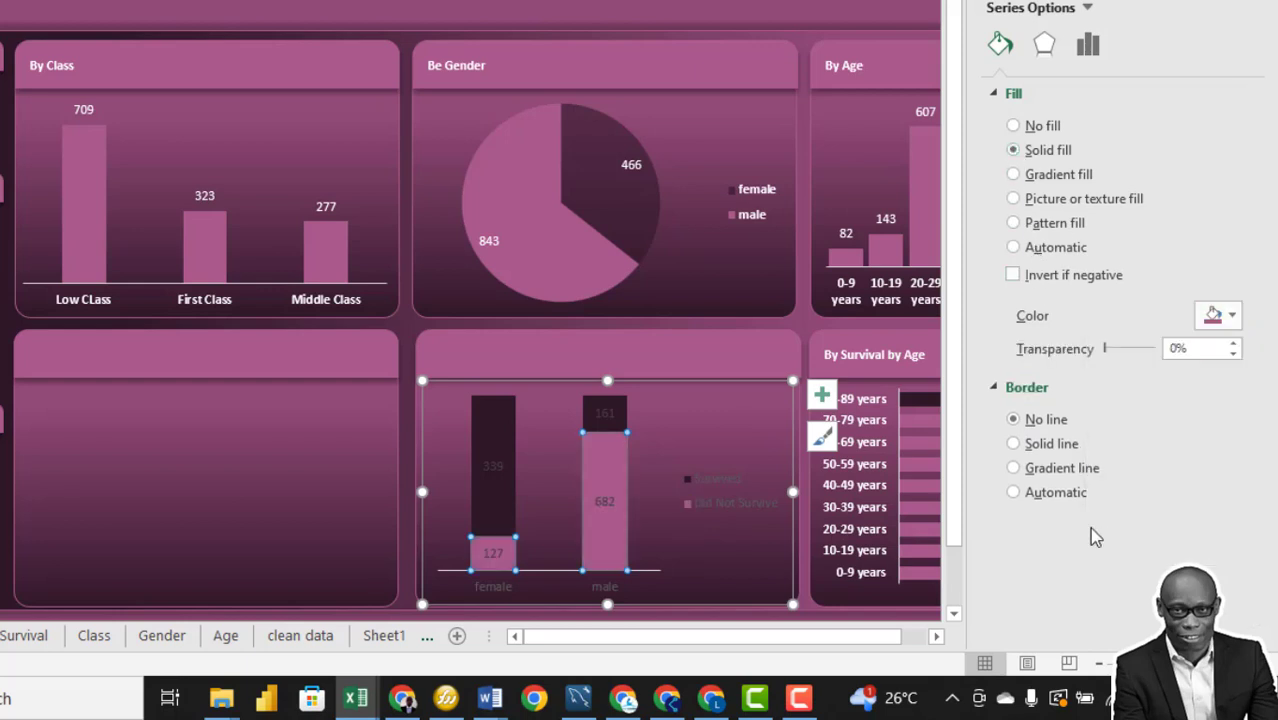
Set the font color of the Did Not Survive data labels in the survival-by-gender chart to white.
click(603, 503)
right_click(604, 503)
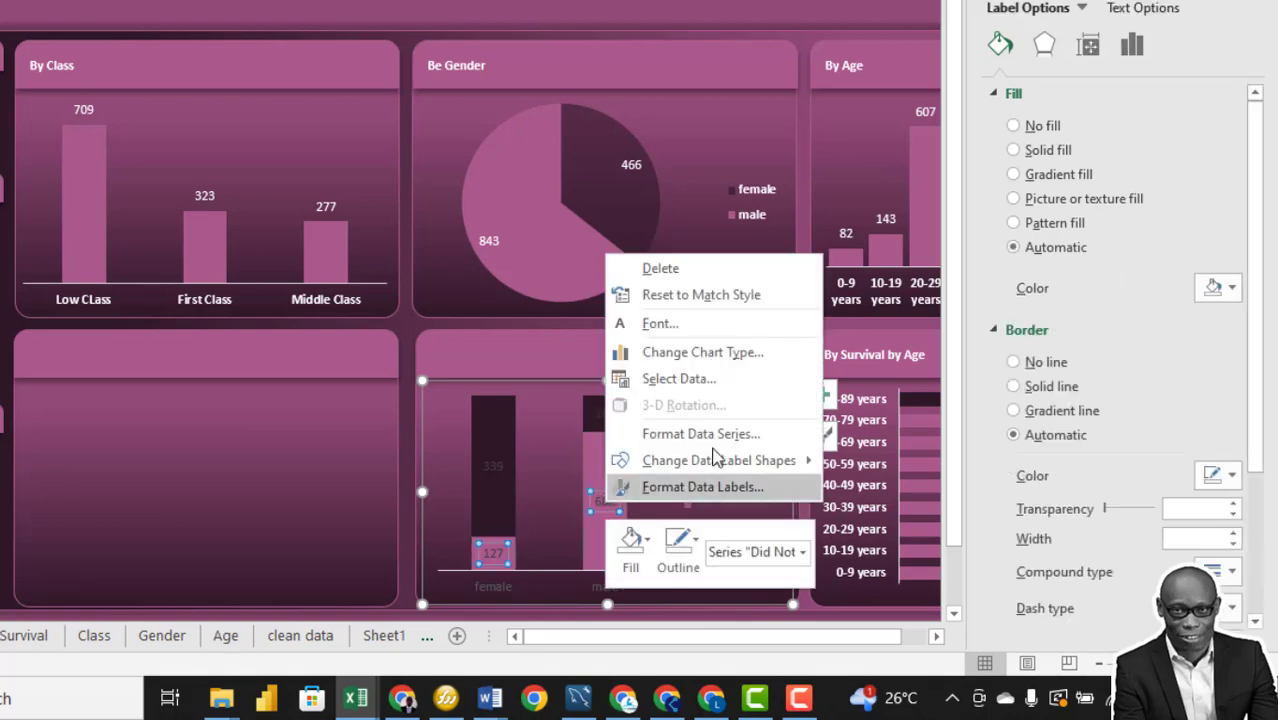
click(705, 324)
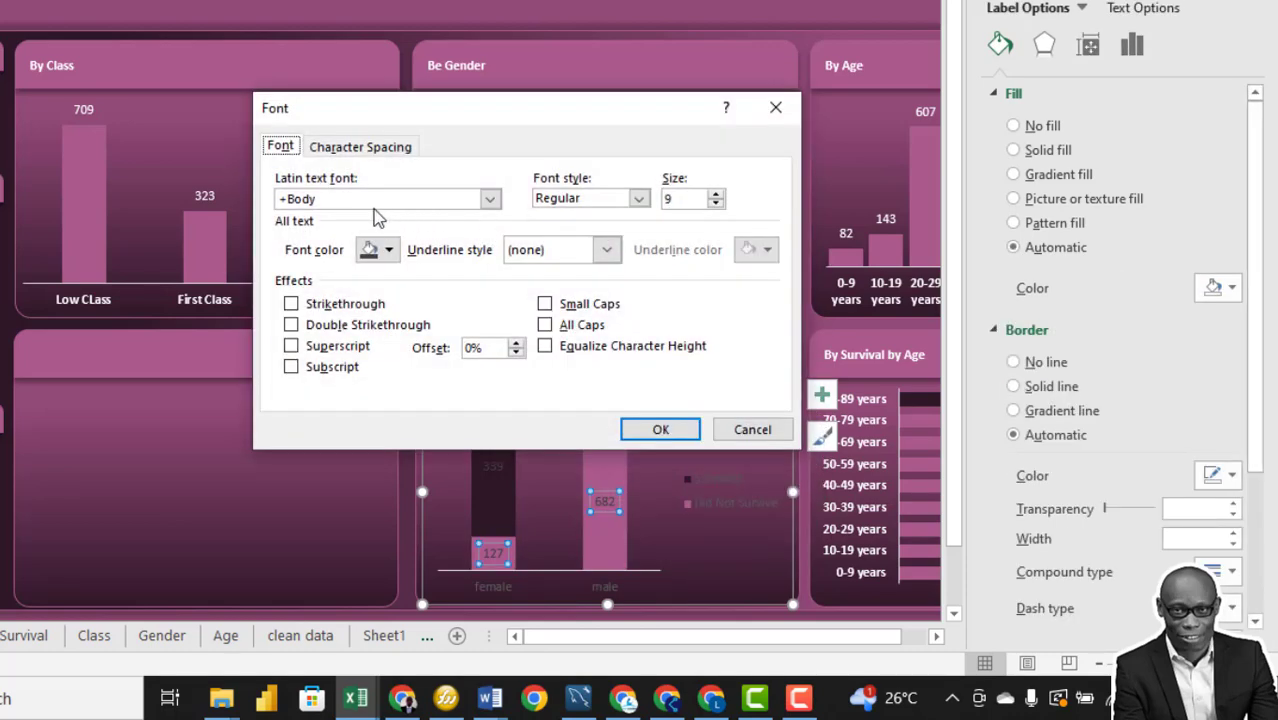
click(391, 251)
click(366, 324)
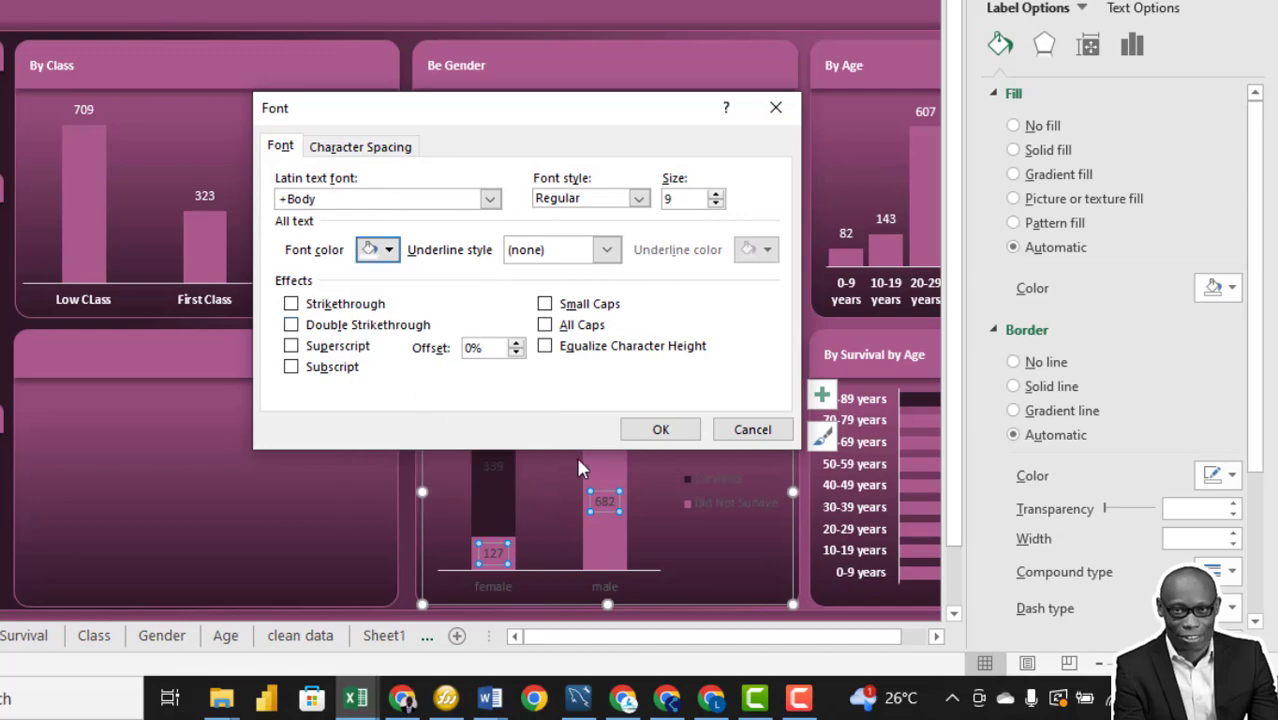
click(661, 429)
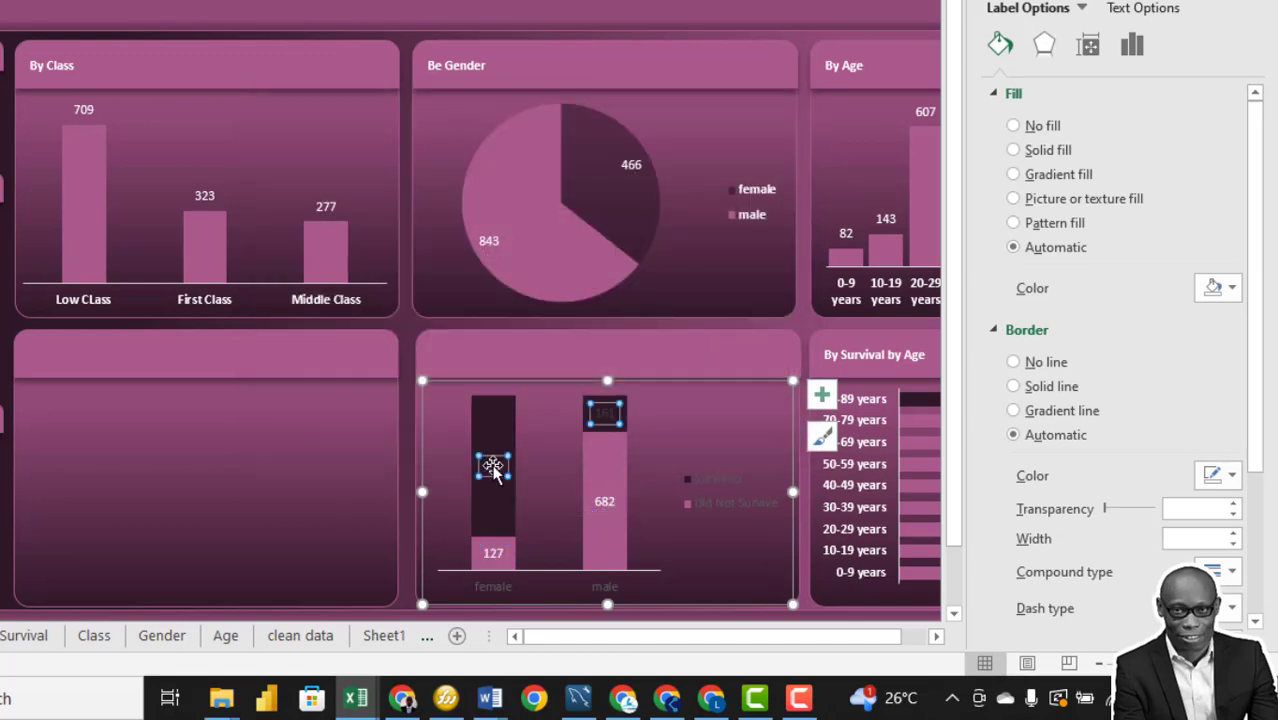
Set the font color of the Survived data labels in the survival-by-gender chart to white.
right_click(493, 470)
click(579, 289)
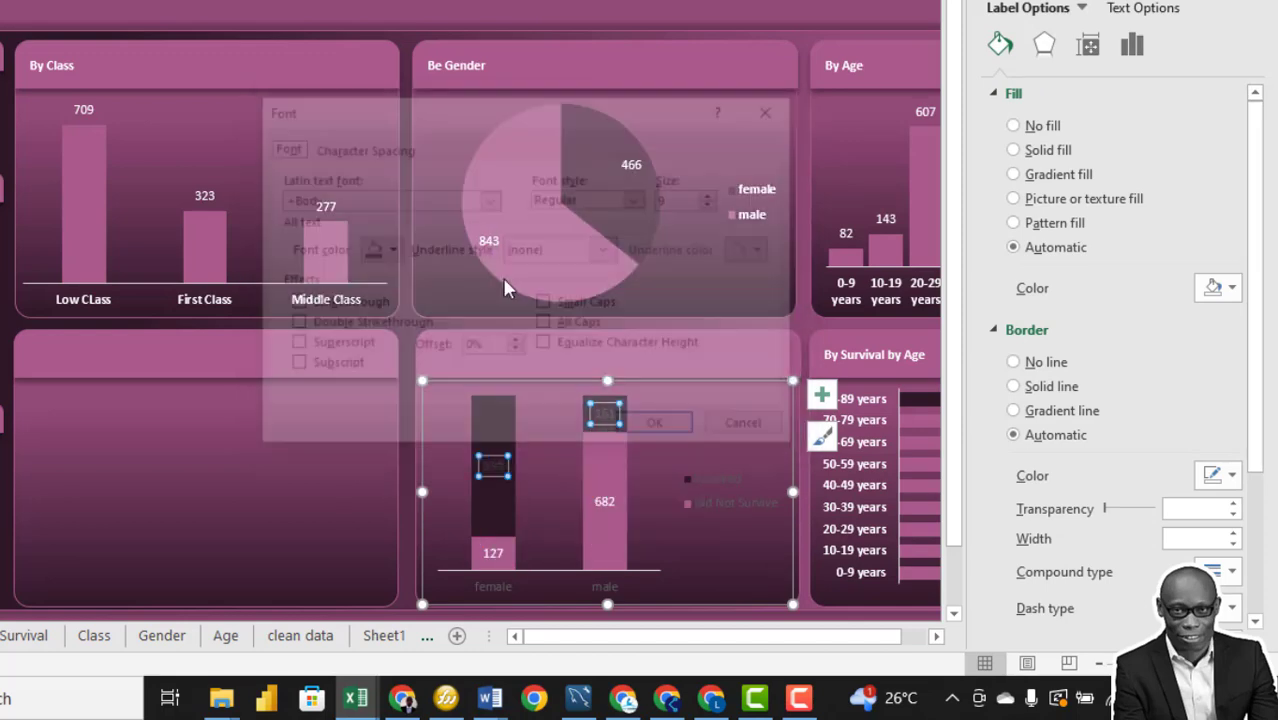
click(389, 250)
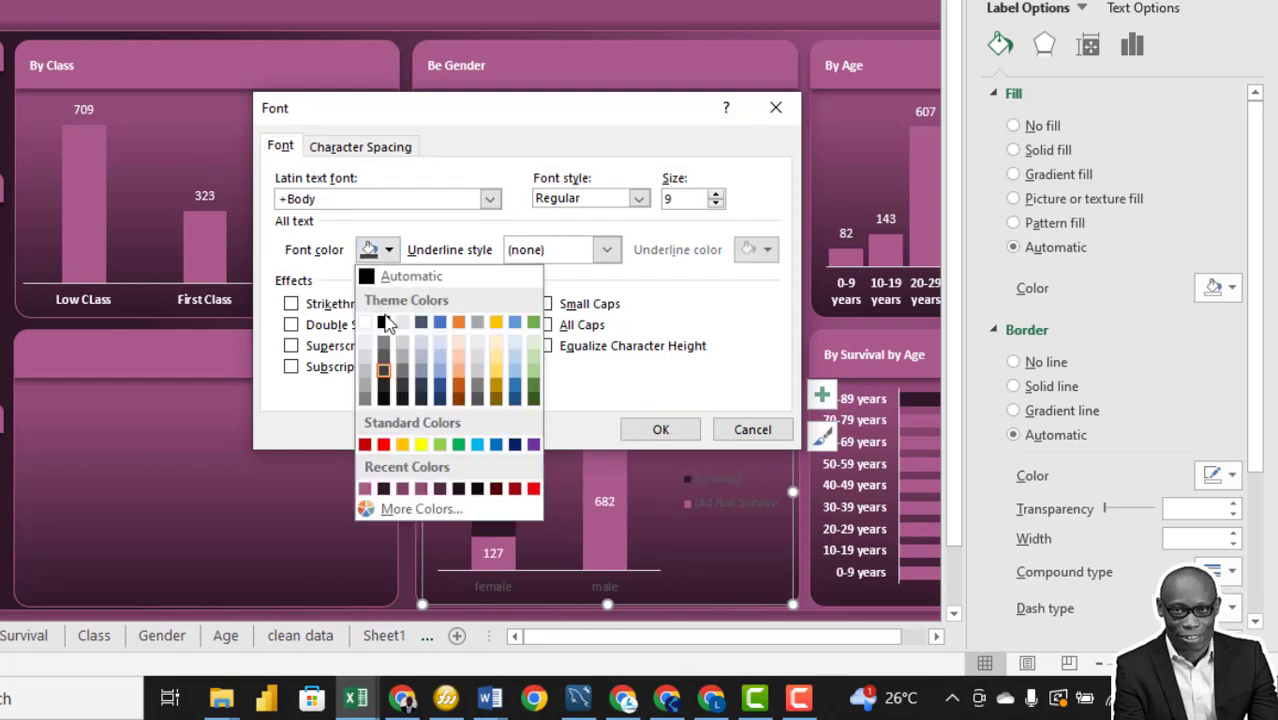
click(366, 324)
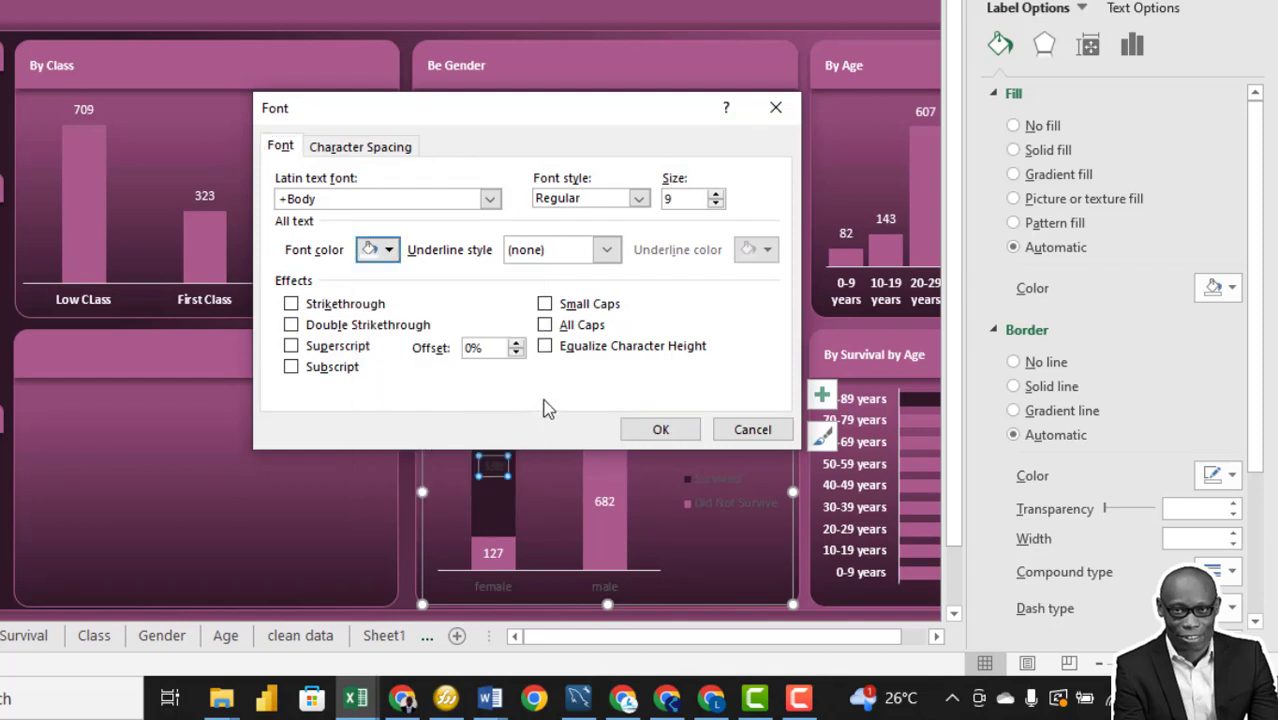
click(662, 430)
Make the category axis labels of the survival-by-gender chart white and bold.
click(495, 594)
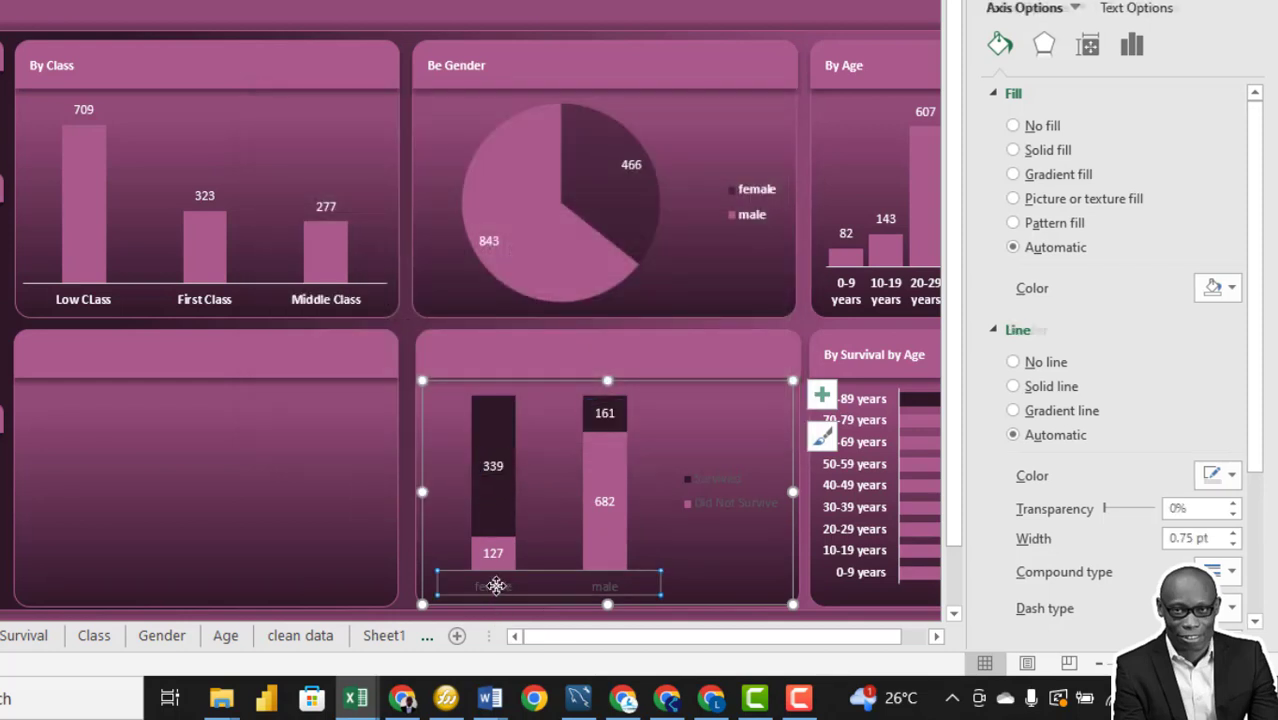
right_click(494, 581)
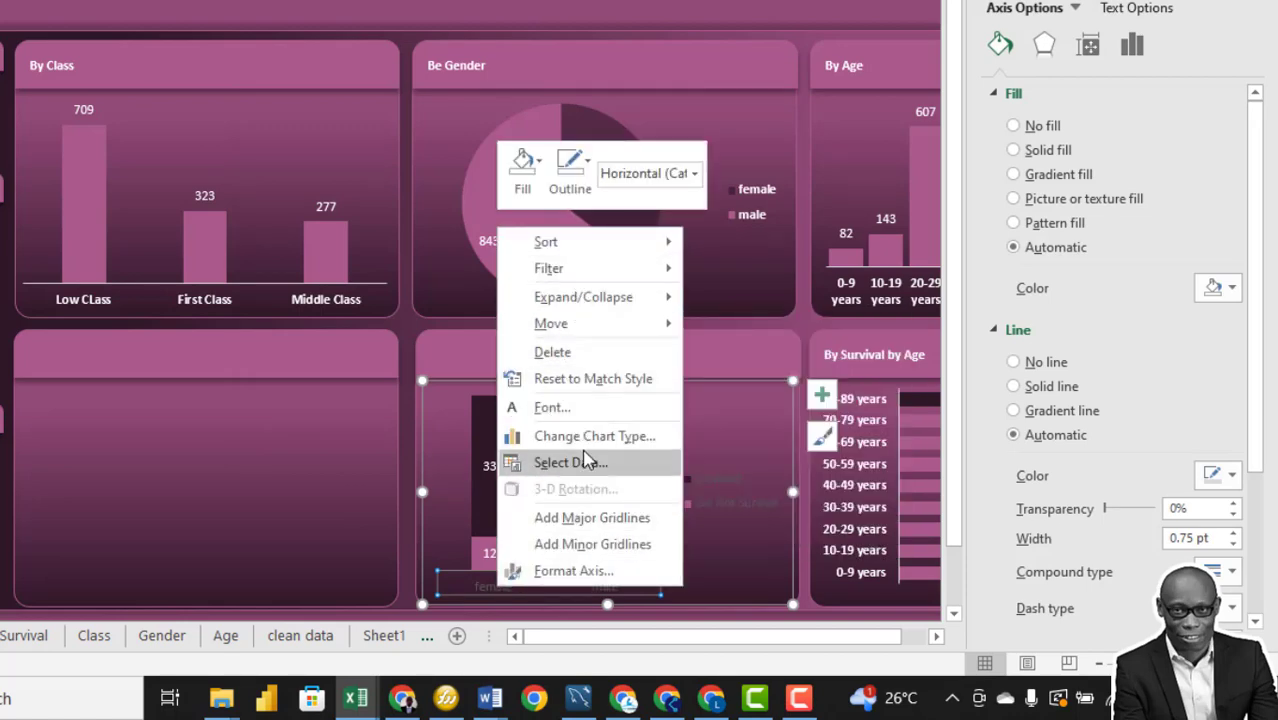
click(586, 409)
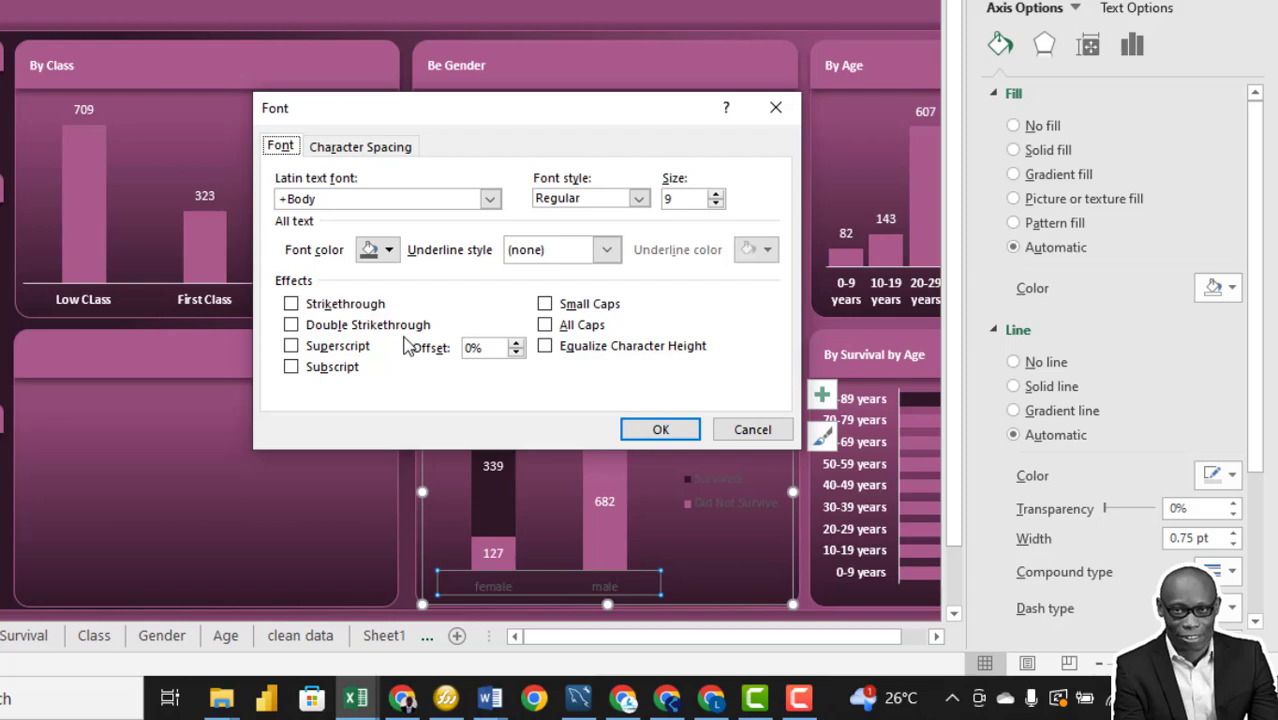
click(389, 250)
click(364, 320)
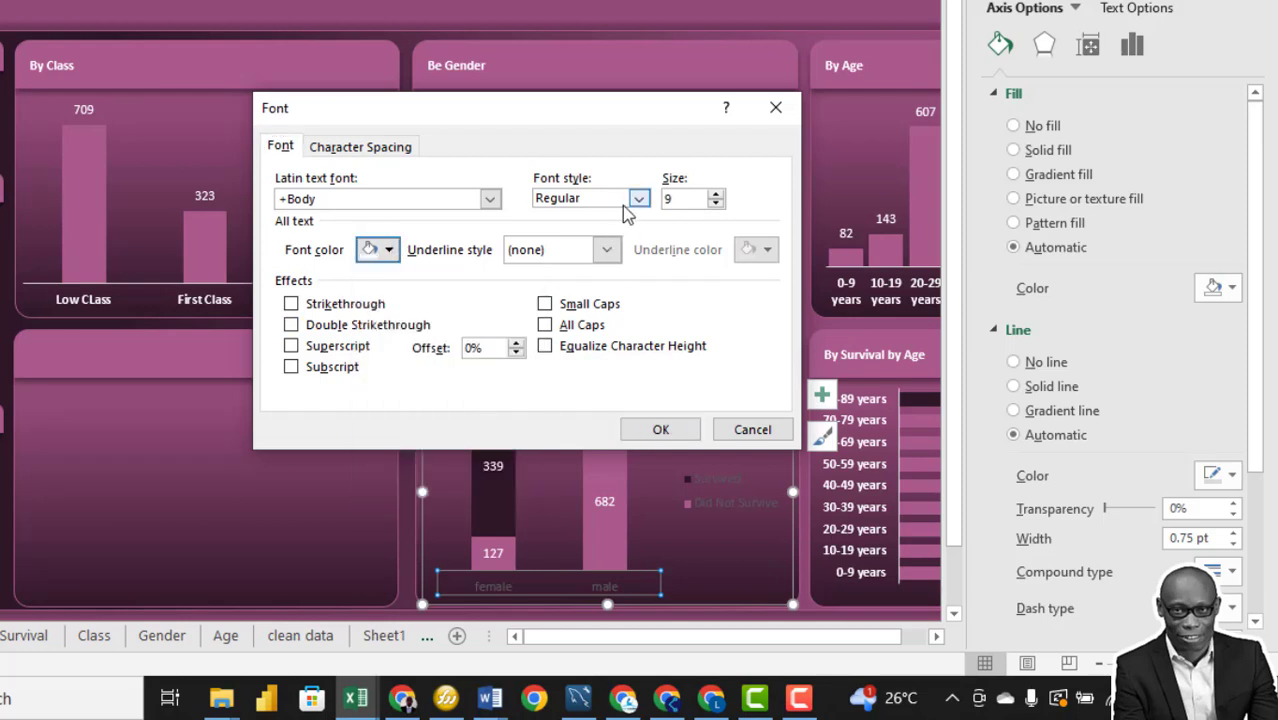
click(638, 198)
click(585, 254)
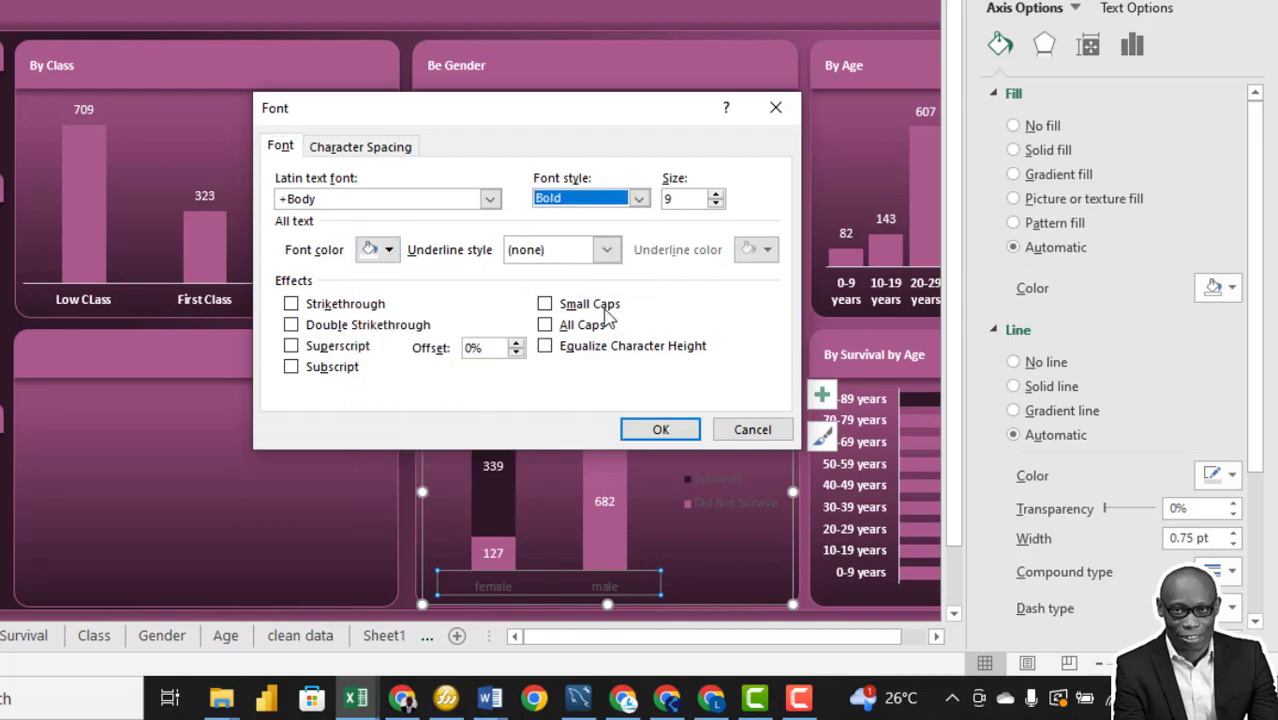
click(660, 429)
click(722, 551)
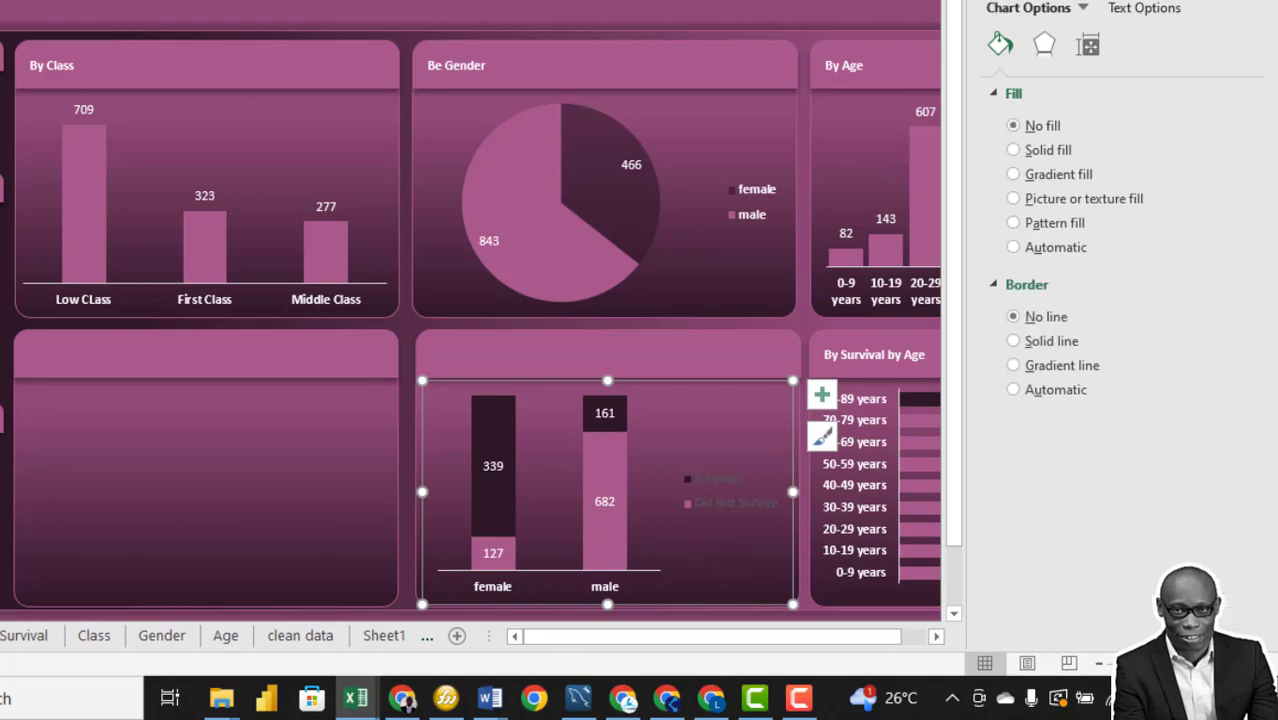
Make the legend text of the survival-by-gender chart white and bold.
right_click(719, 485)
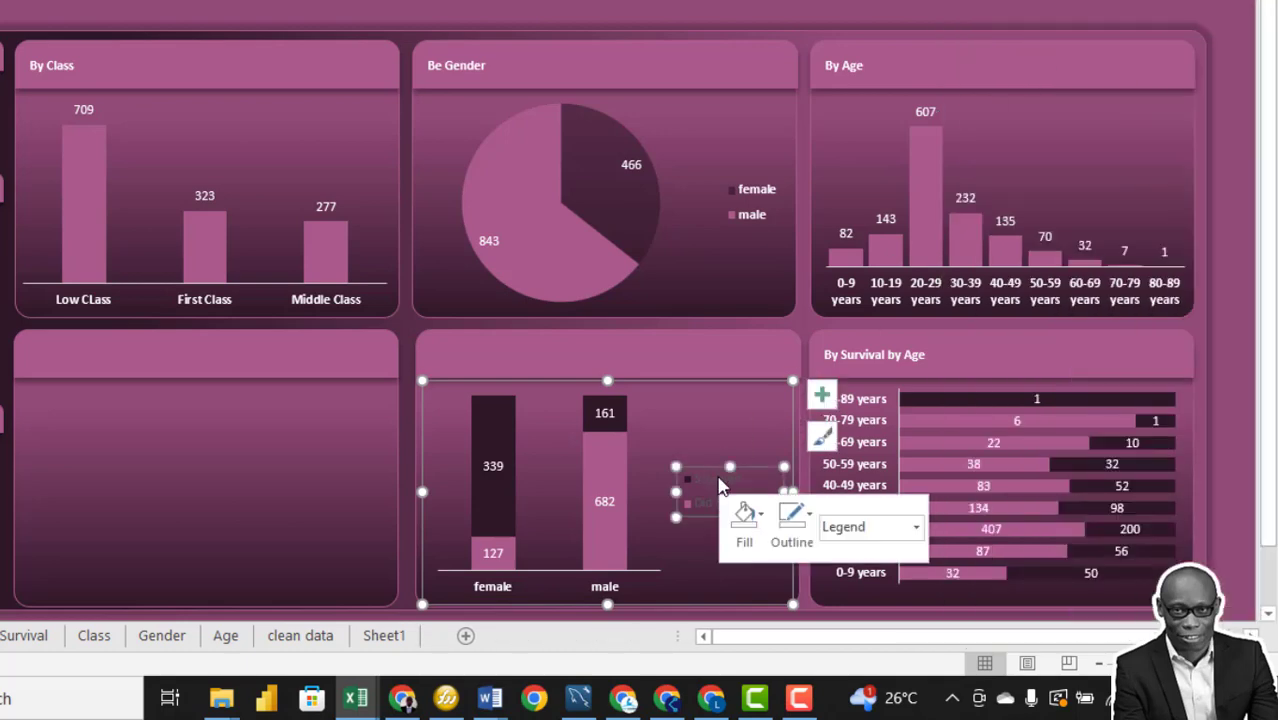
click(802, 344)
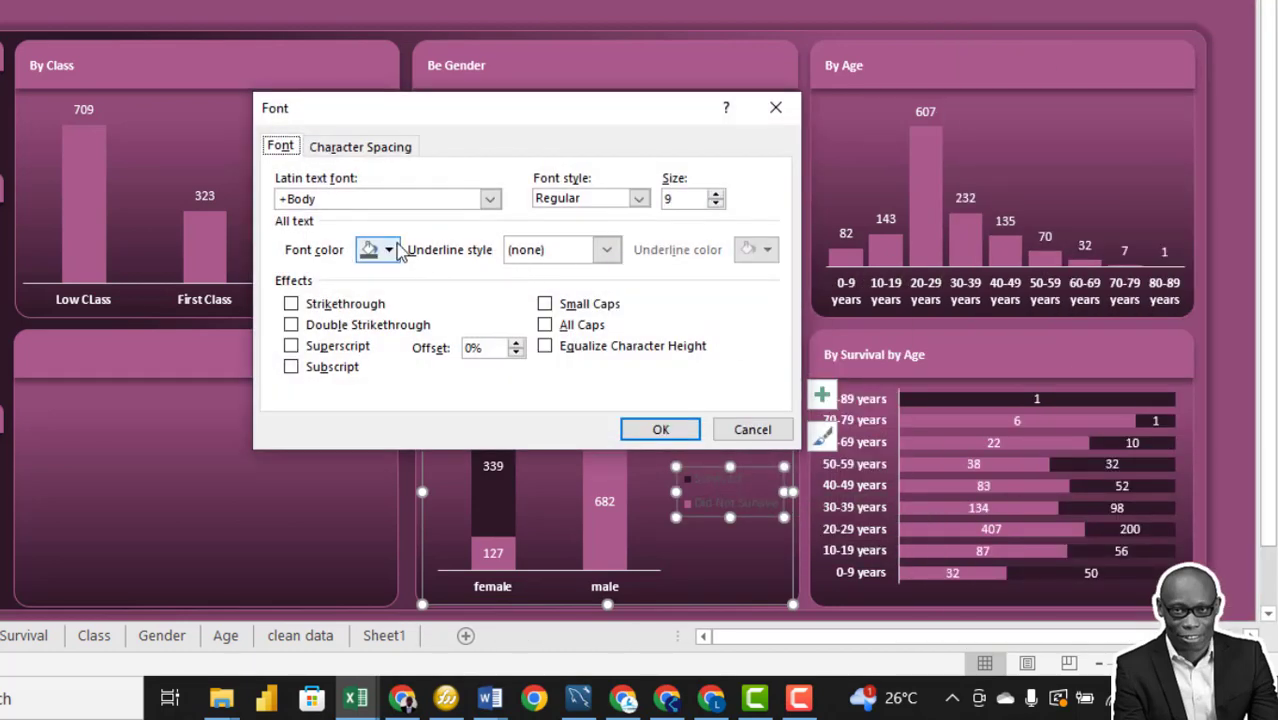
click(389, 249)
click(368, 332)
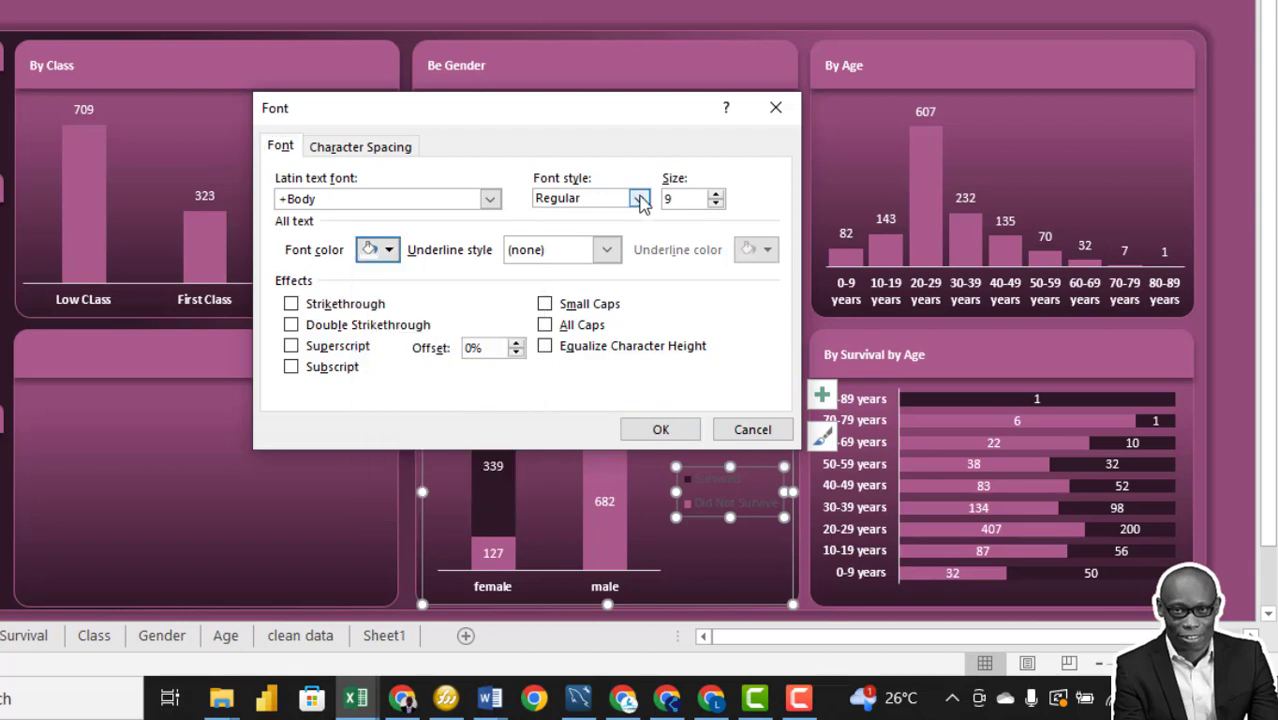
click(639, 199)
click(577, 261)
click(660, 429)
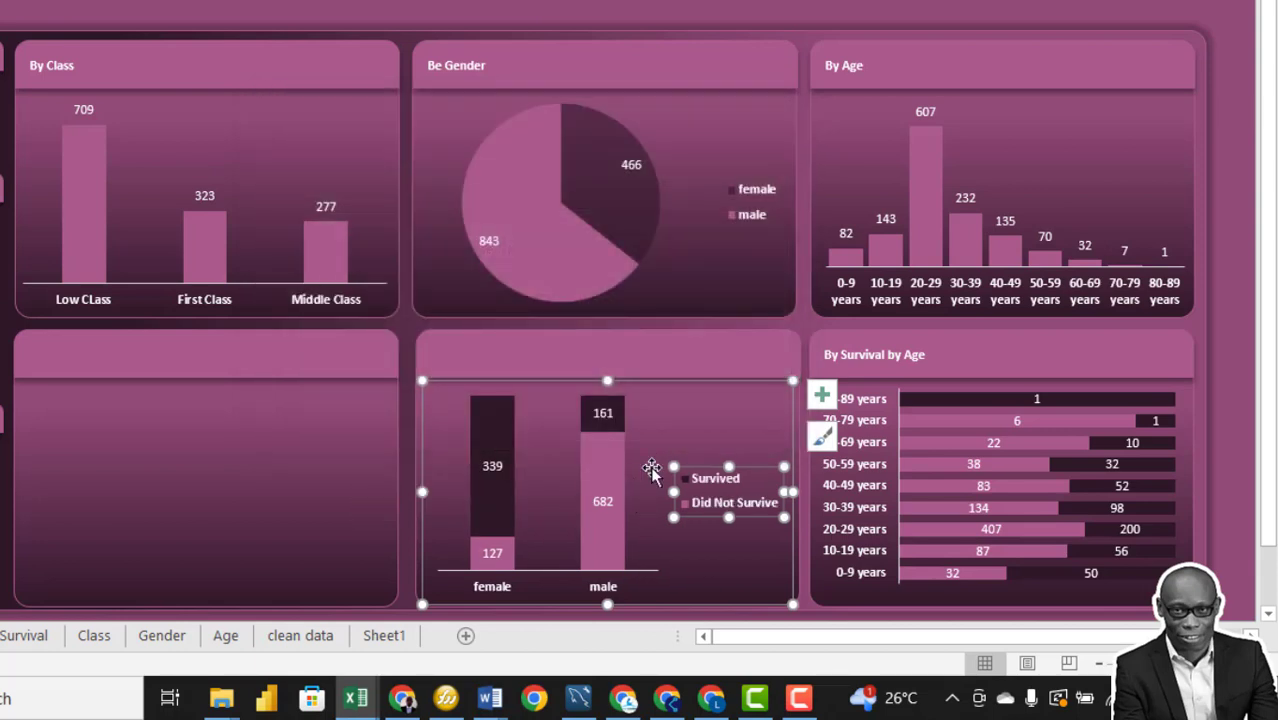
click(700, 447)
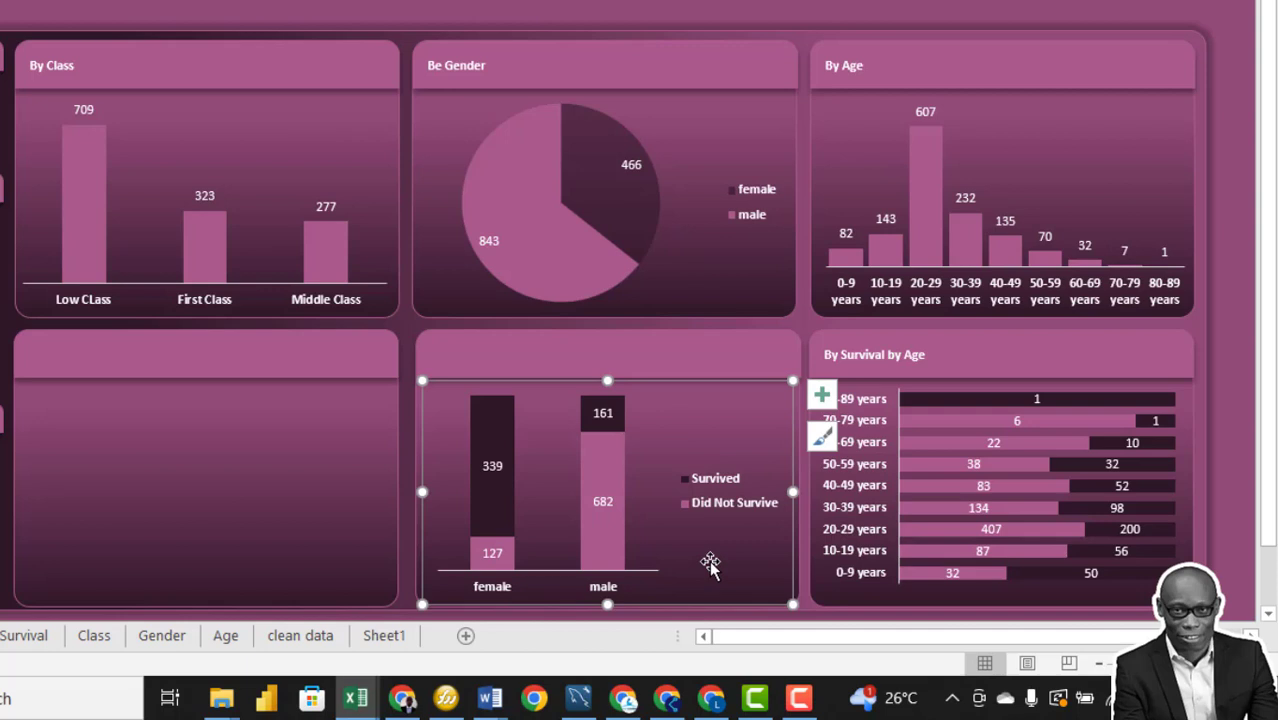
Title the survival-by-gender card "By Survival by Gender" and format the title bold at font size 9.
click(522, 356)
click(524, 360)
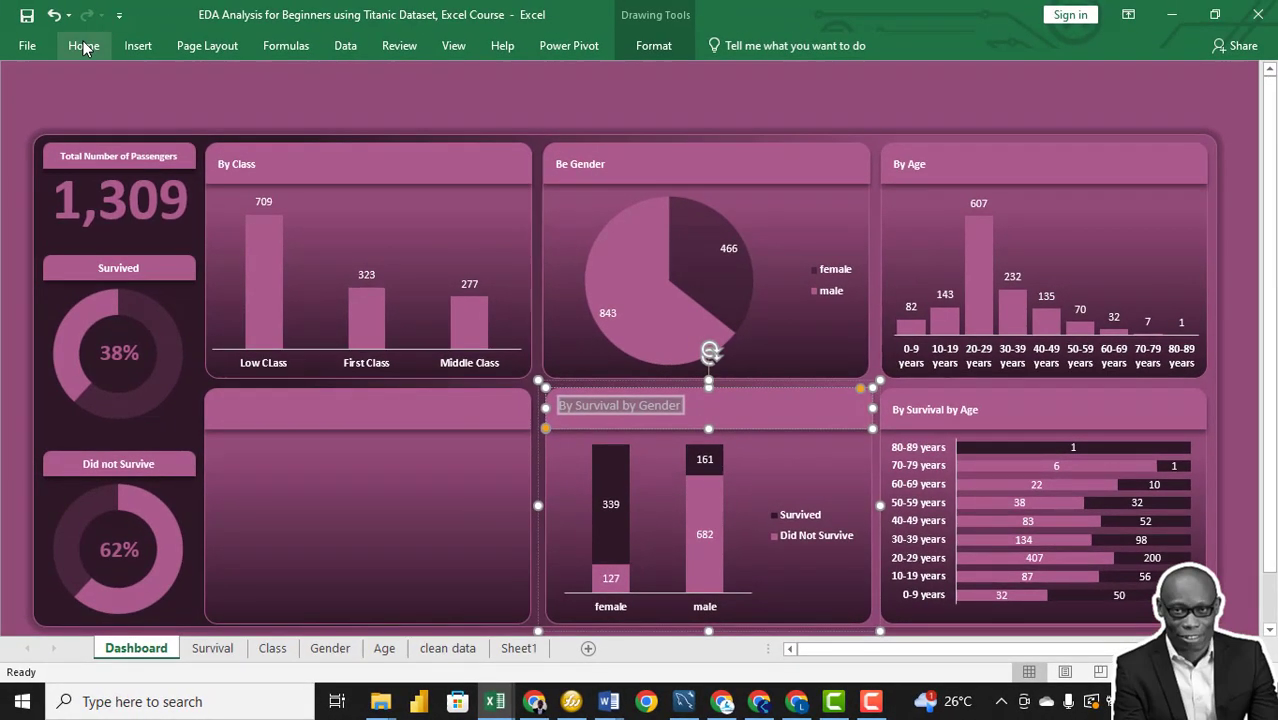
click(84, 45)
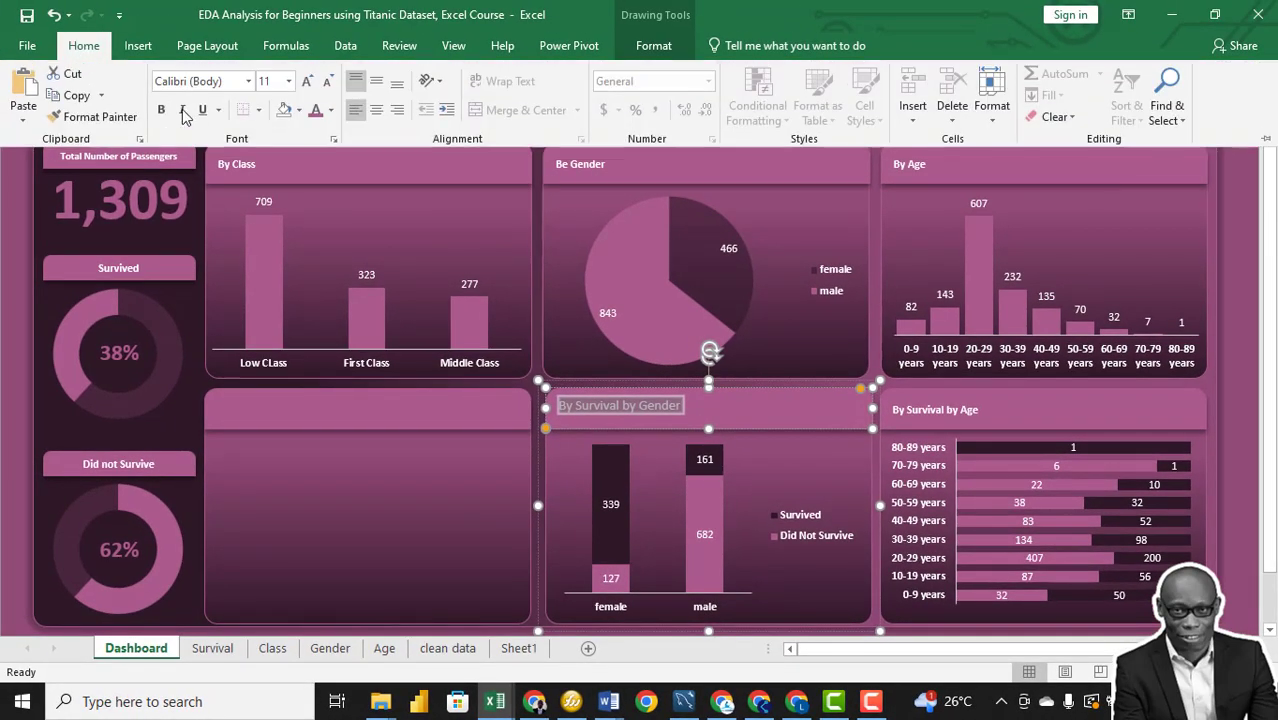
click(161, 109)
click(288, 81)
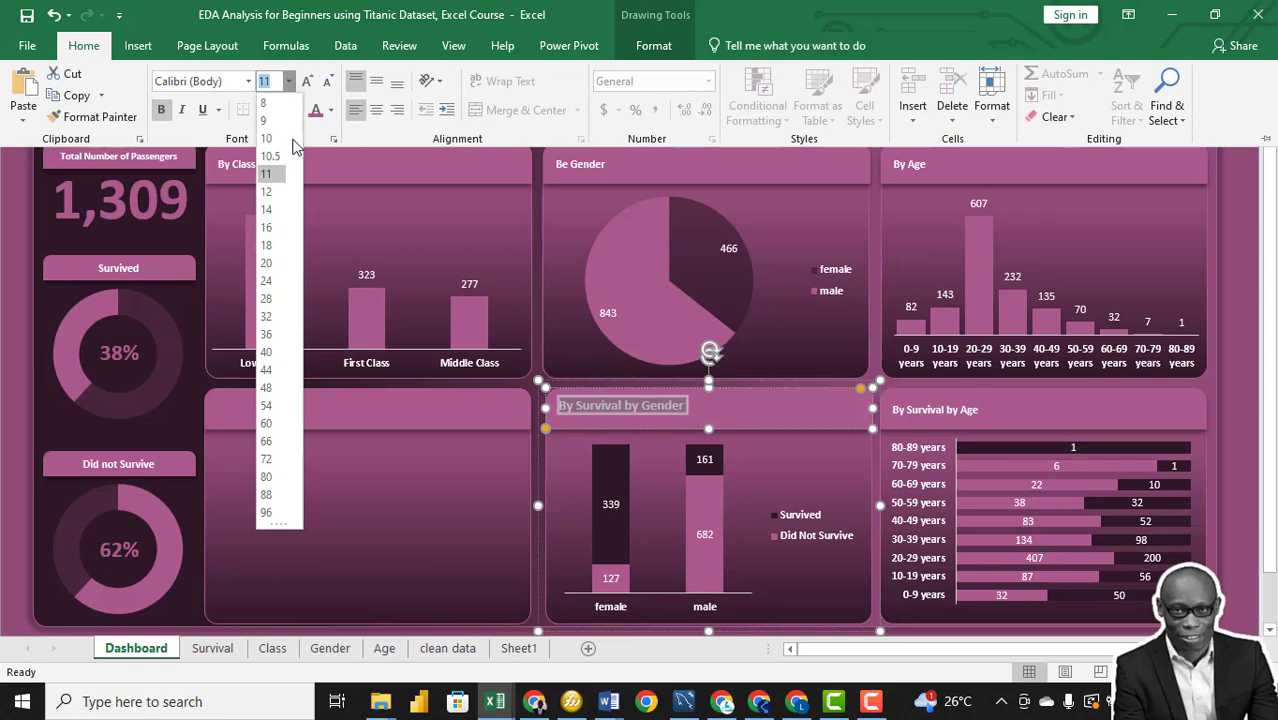
click(264, 120)
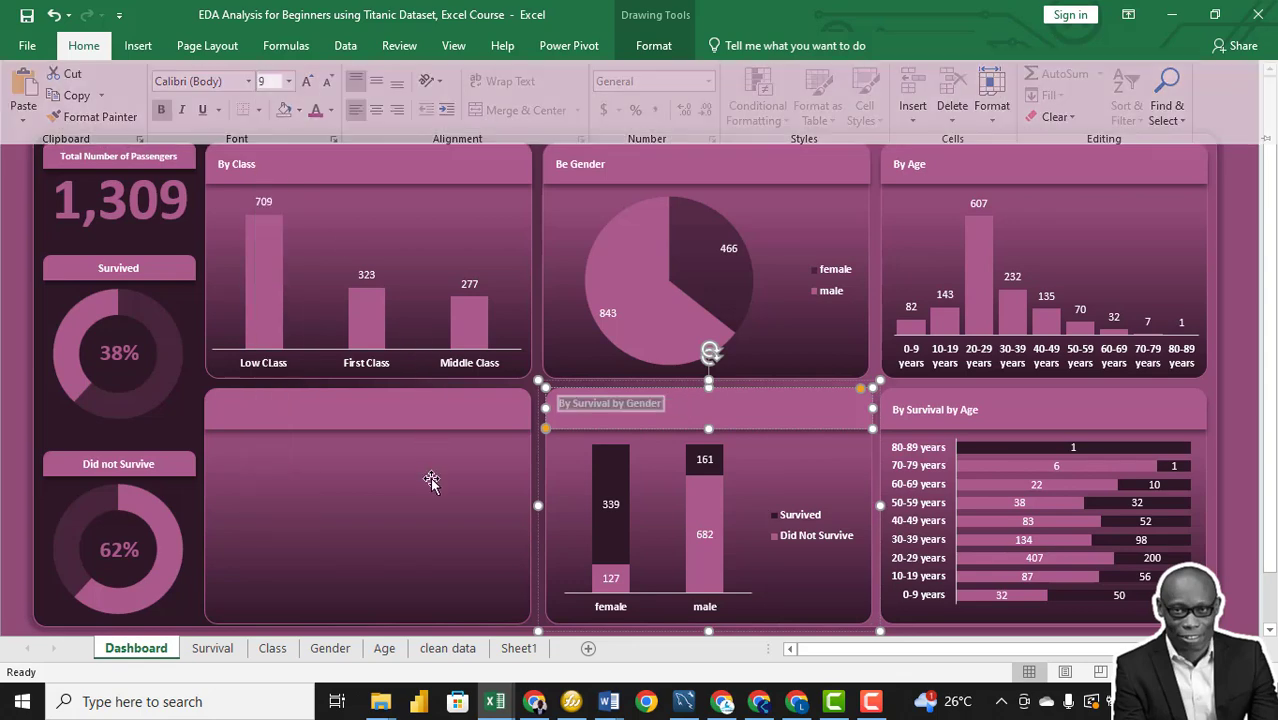
click(430, 477)
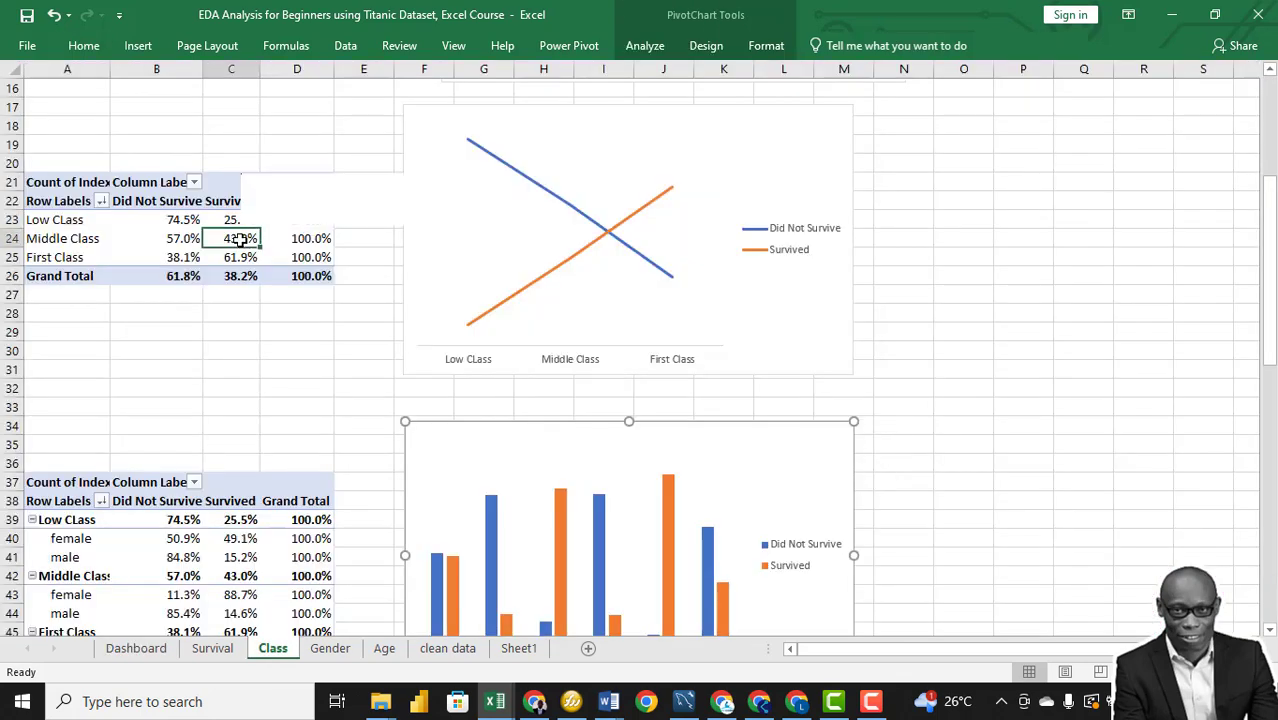
Set the survival-by-class pivot table on the Class sheet to show its values with No Calculation.
right_click(243, 240)
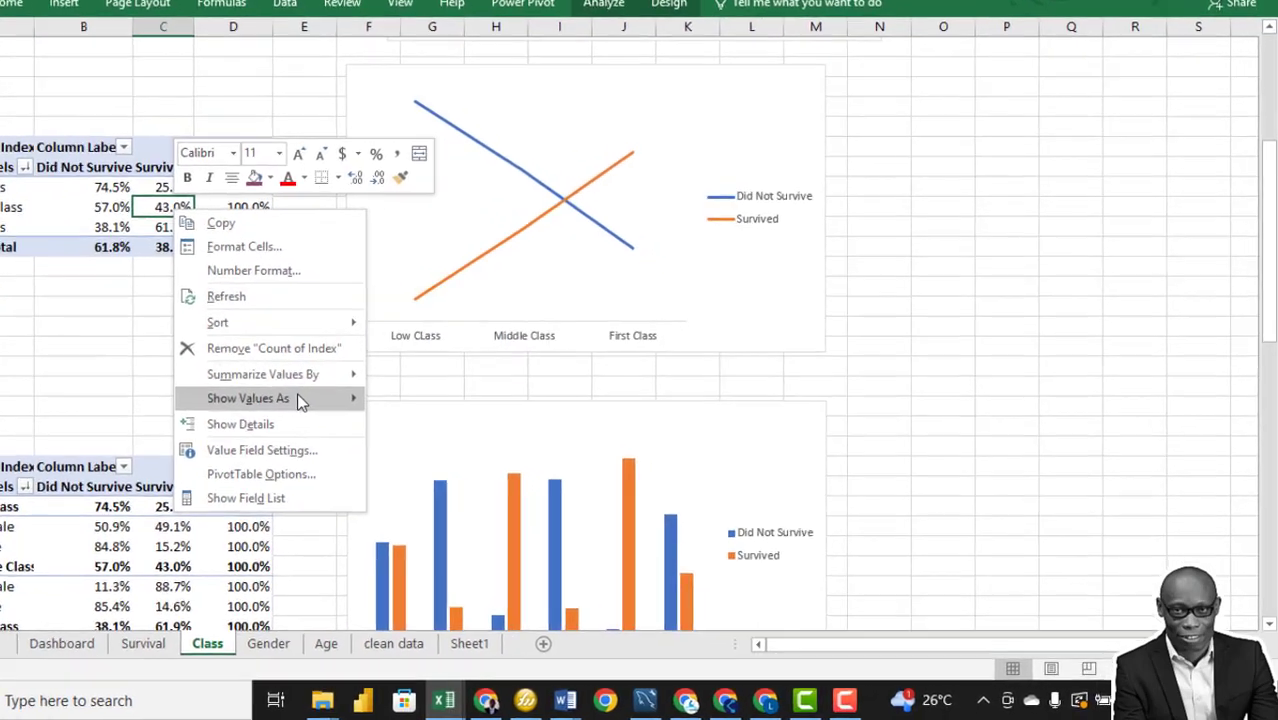
mouse_move(380, 418)
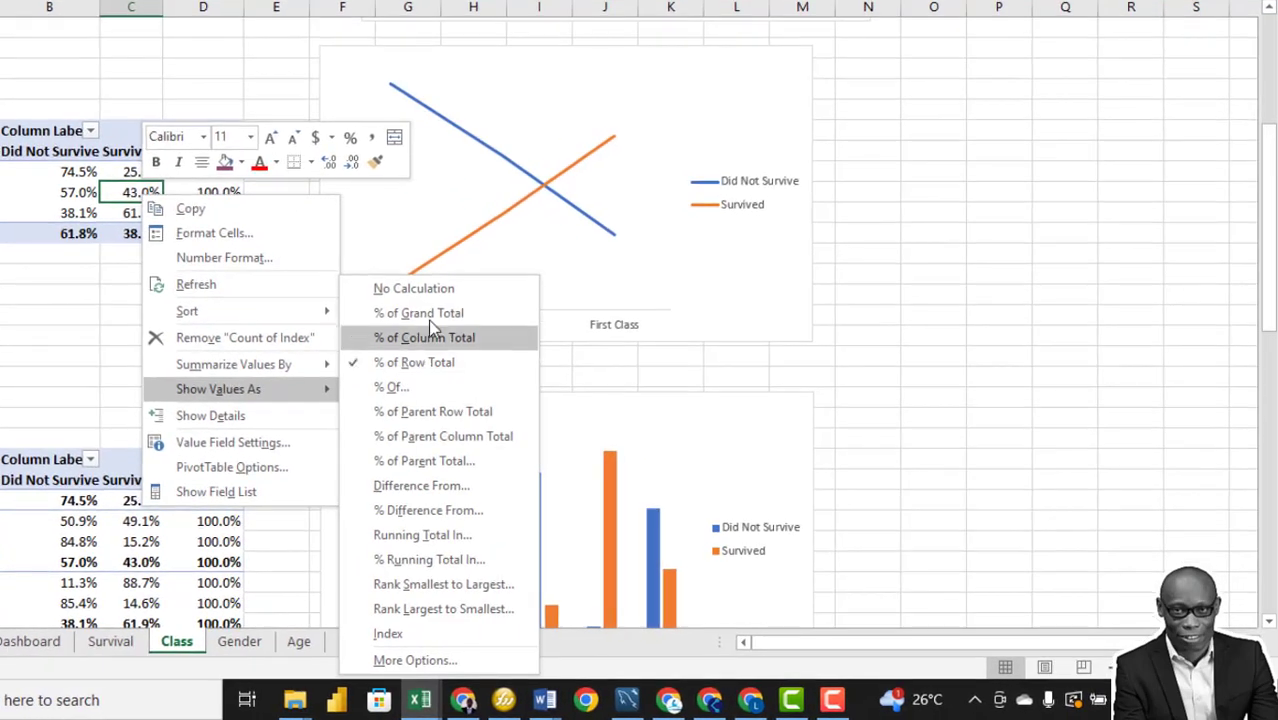
click(438, 291)
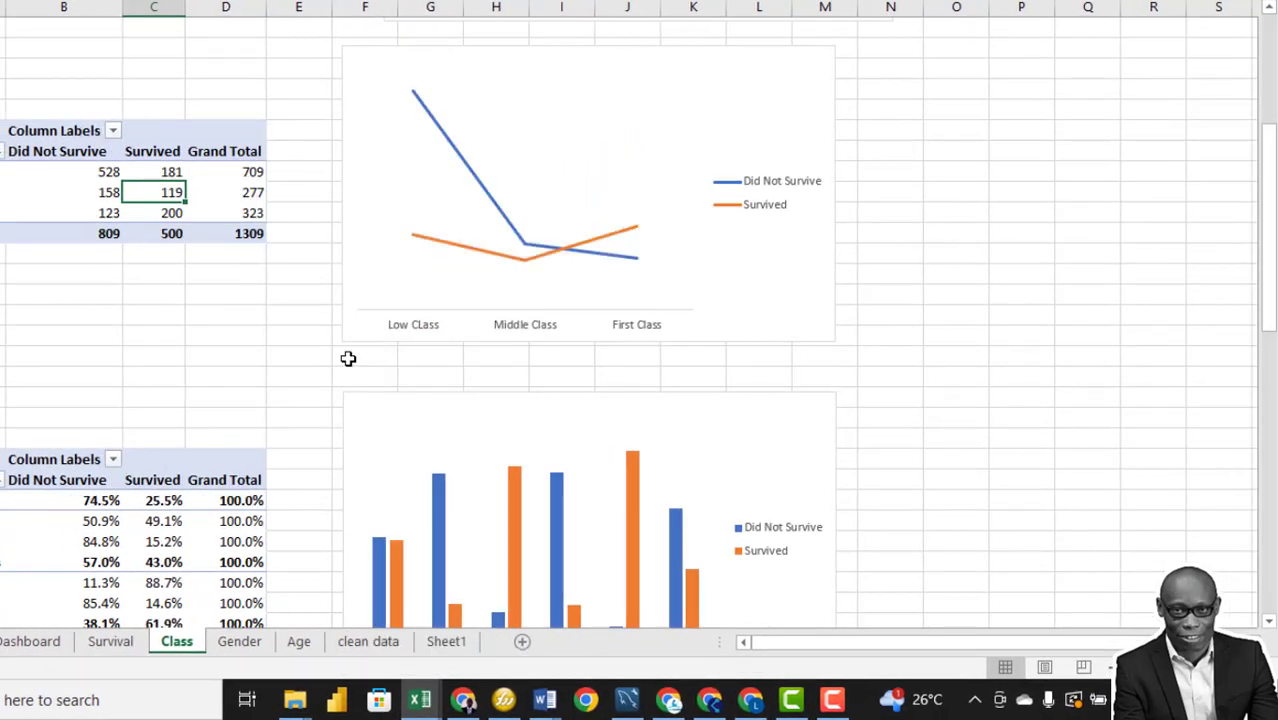
Add data labels to the Did Not Survive and Survived series of the survival-by-class line chart.
right_click(512, 232)
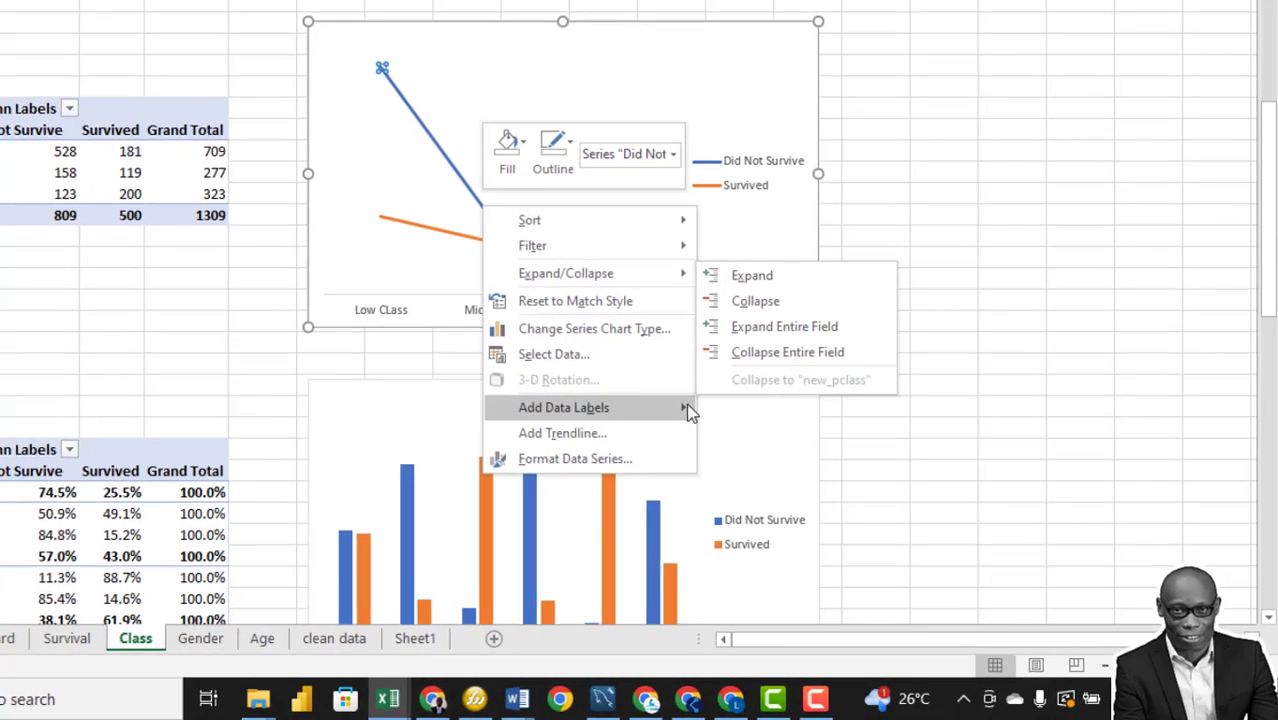
mouse_move(695, 416)
click(766, 418)
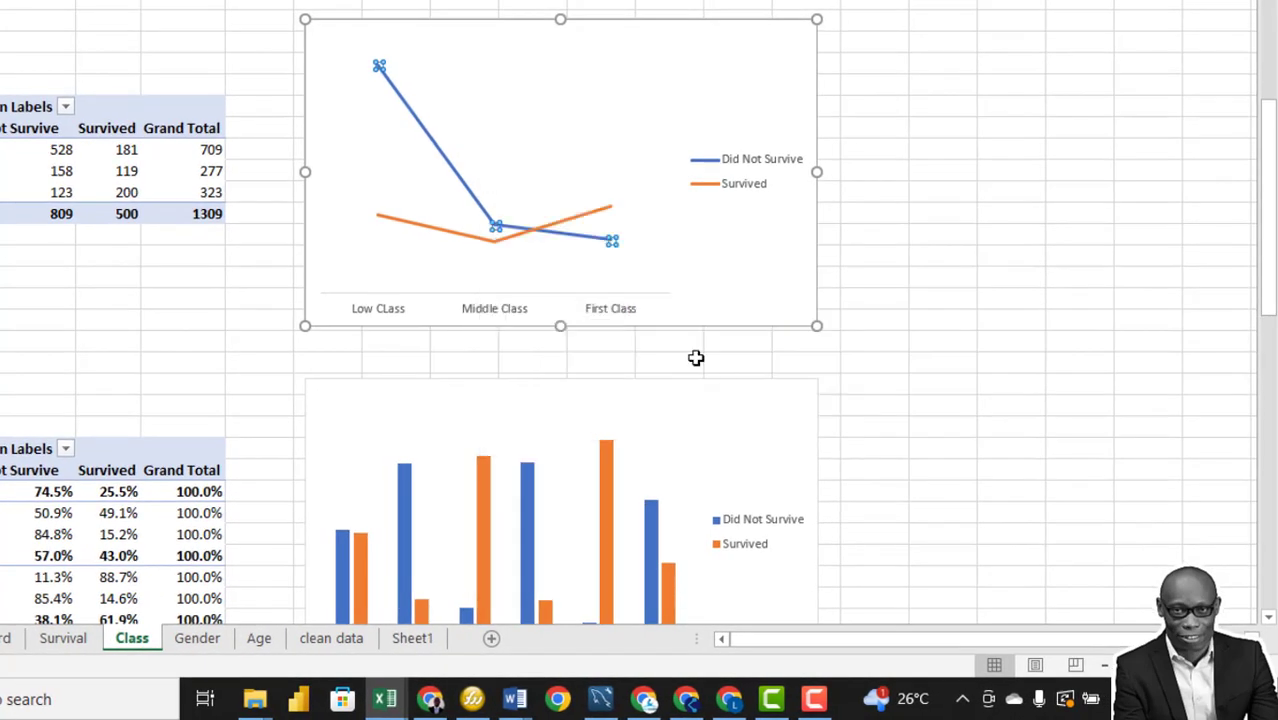
right_click(432, 228)
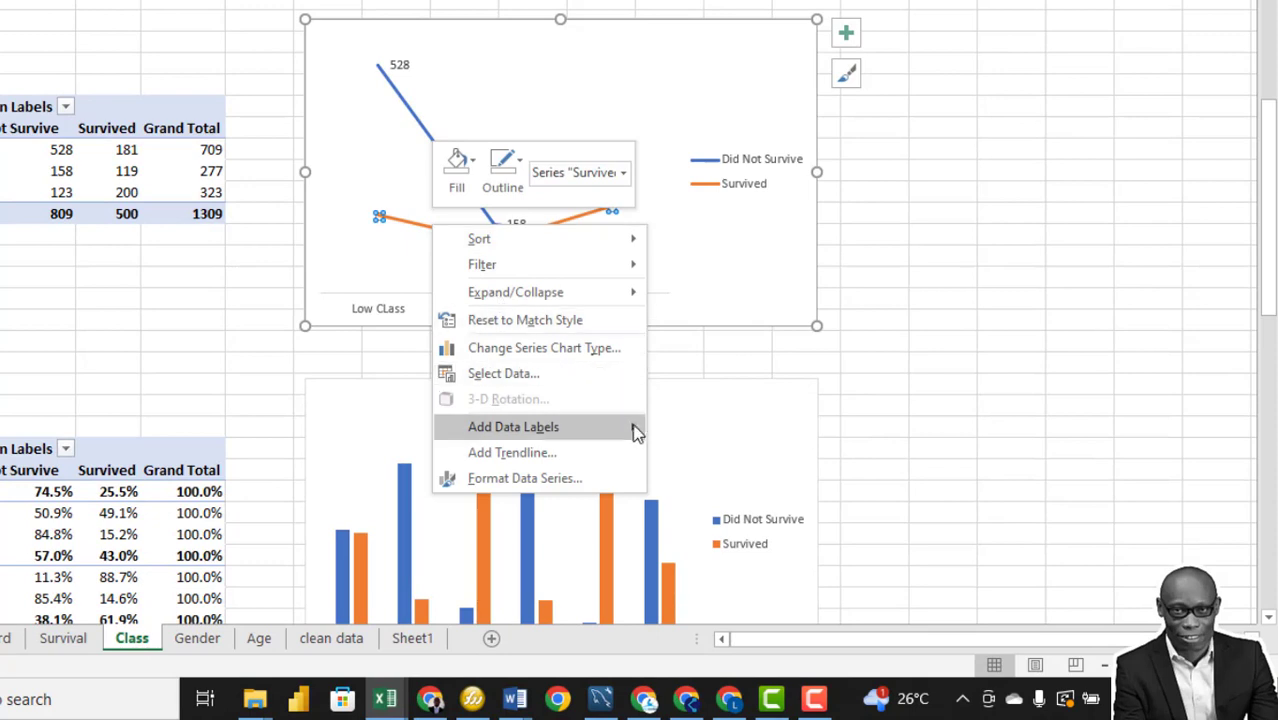
mouse_move(633, 428)
click(736, 429)
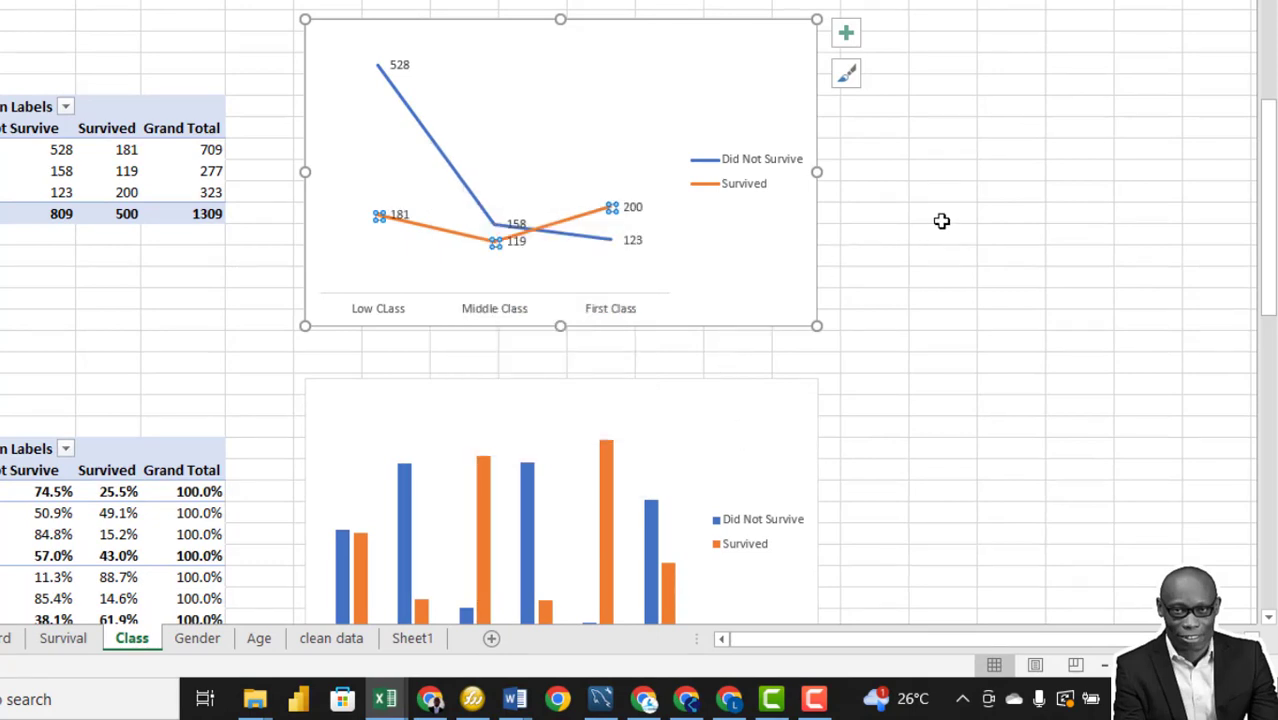
click(769, 290)
Set the Survived line of the survival-by-class chart to a width of 5 pt.
right_click(550, 225)
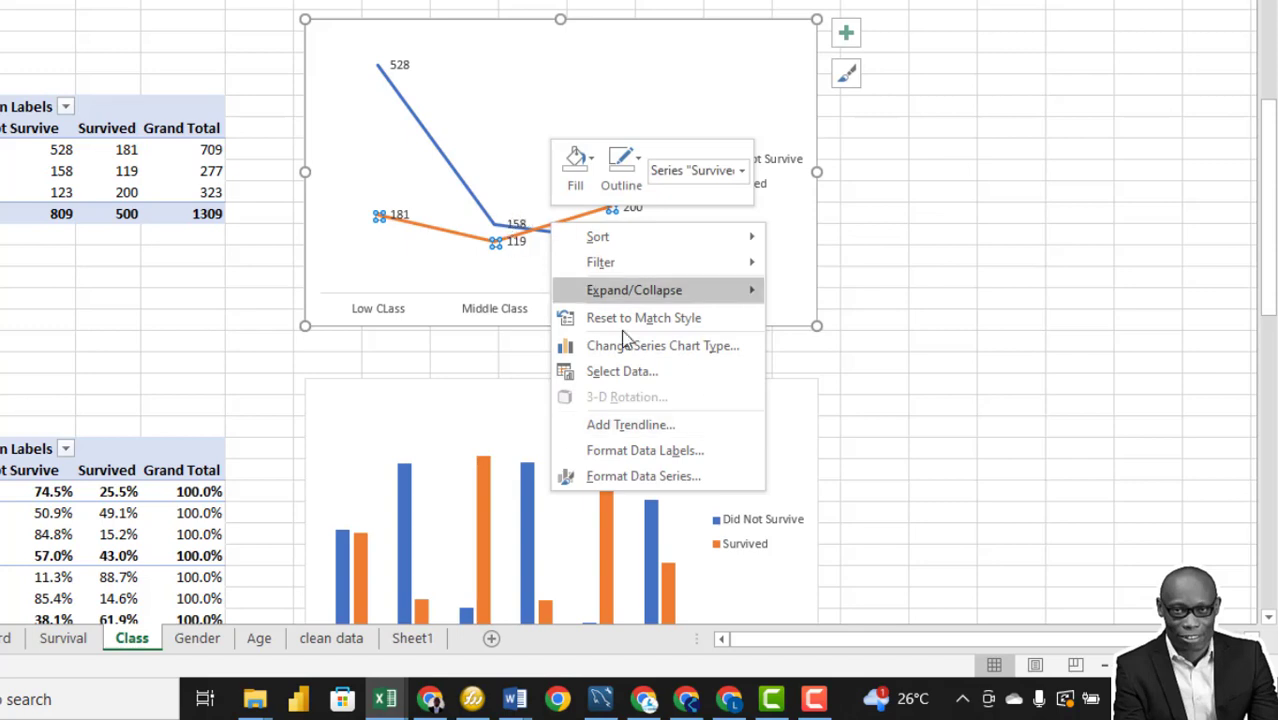
key(Escape)
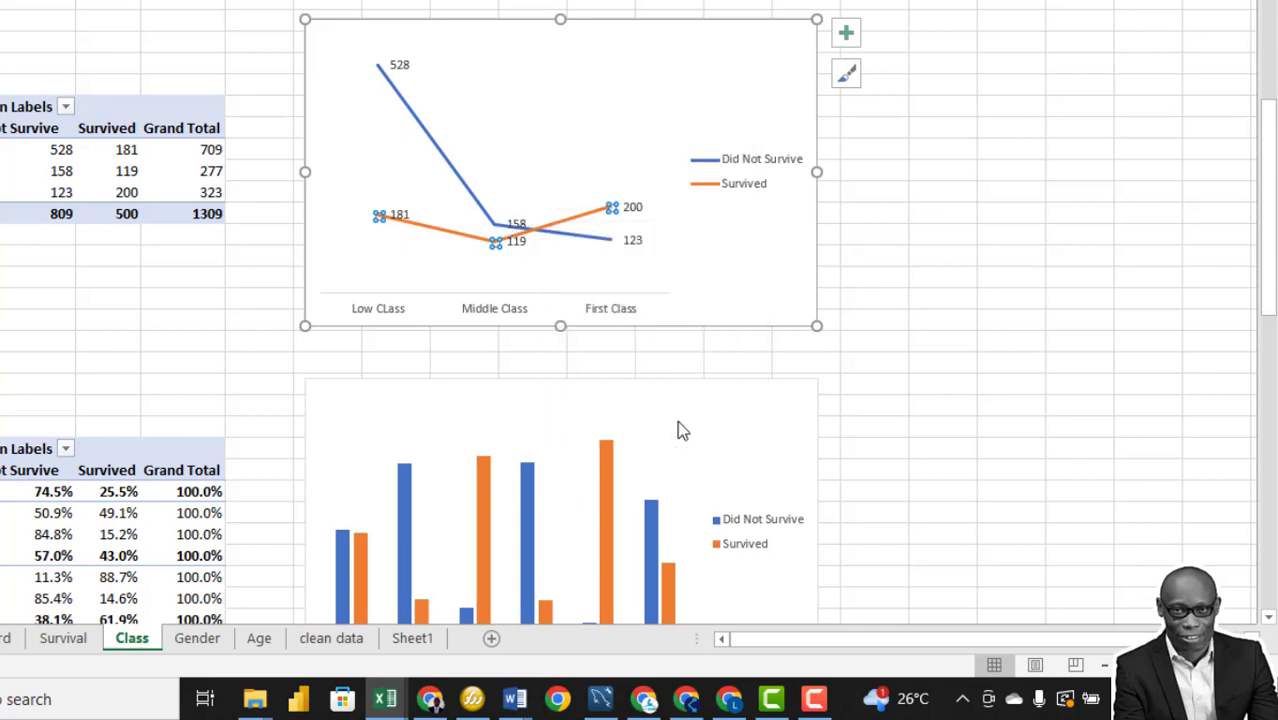
double_click(612, 207)
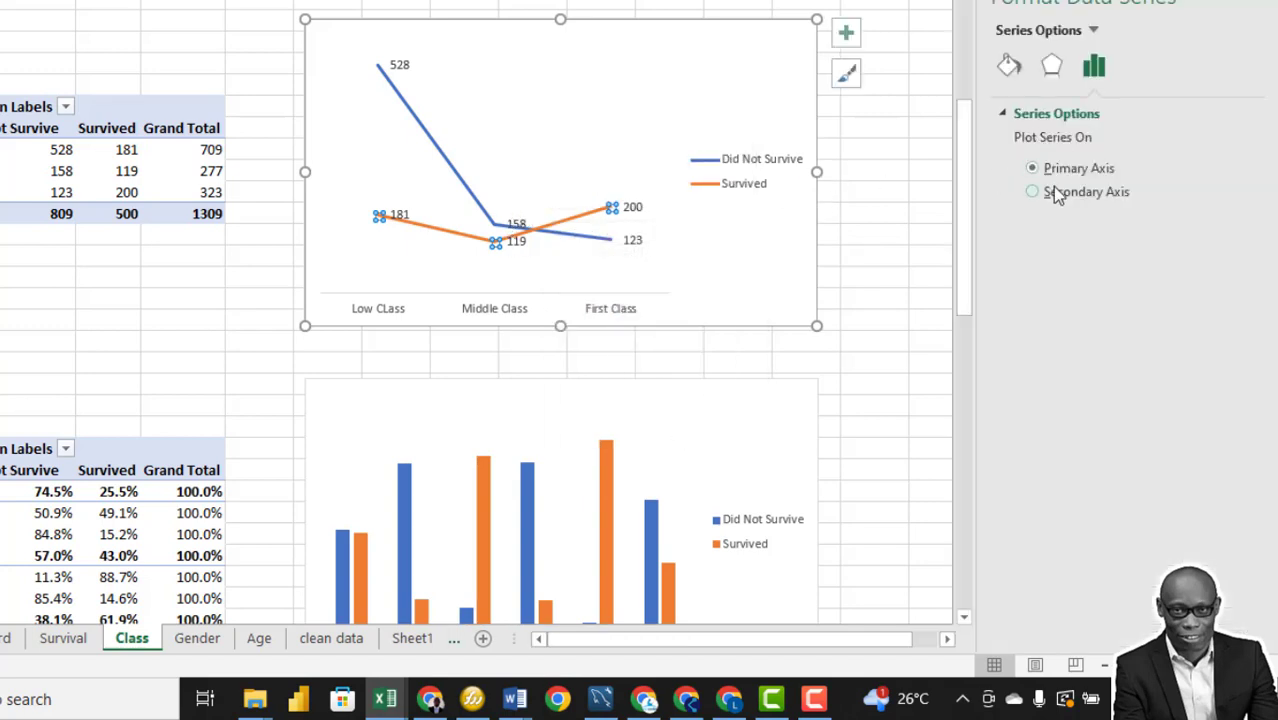
click(1009, 66)
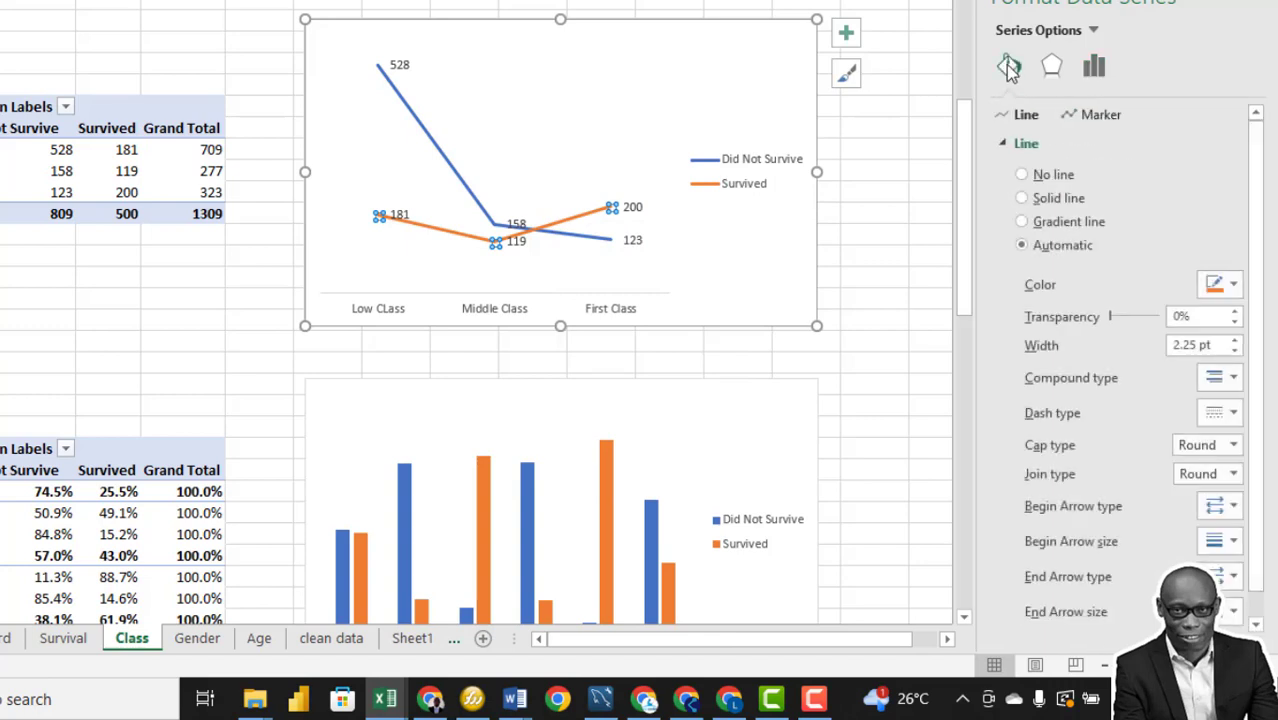
click(1234, 342)
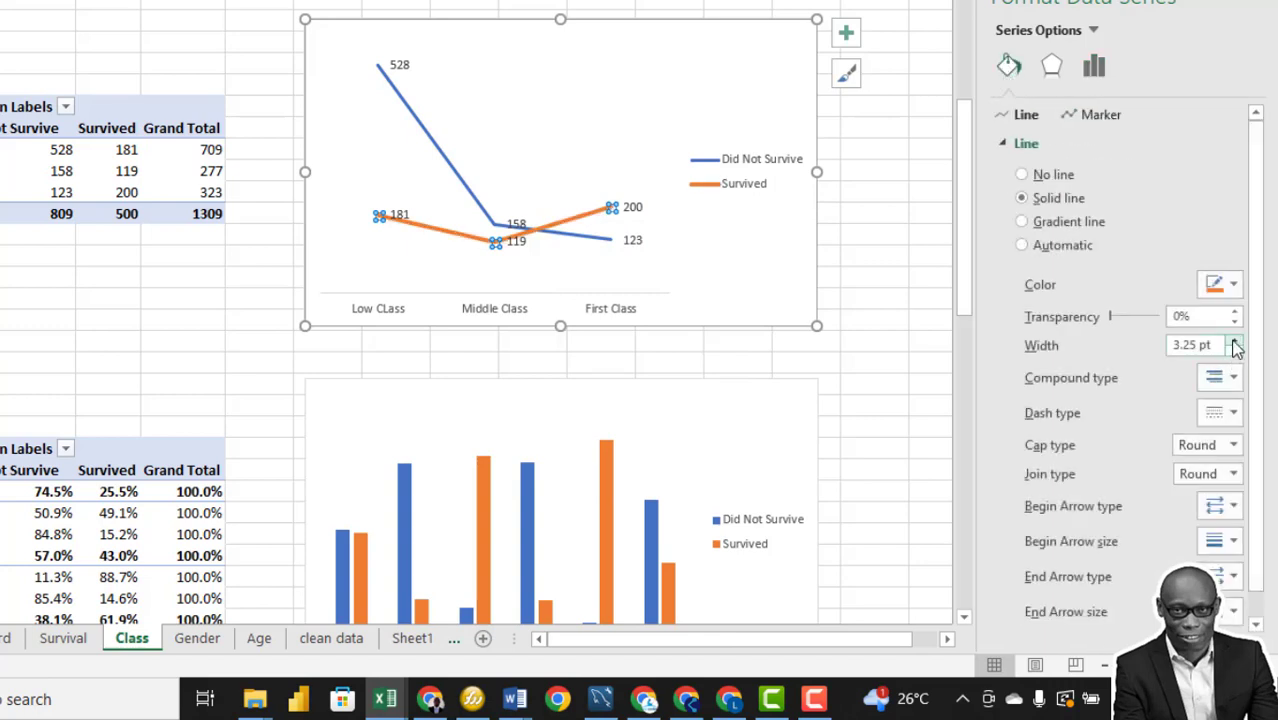
click(1235, 341)
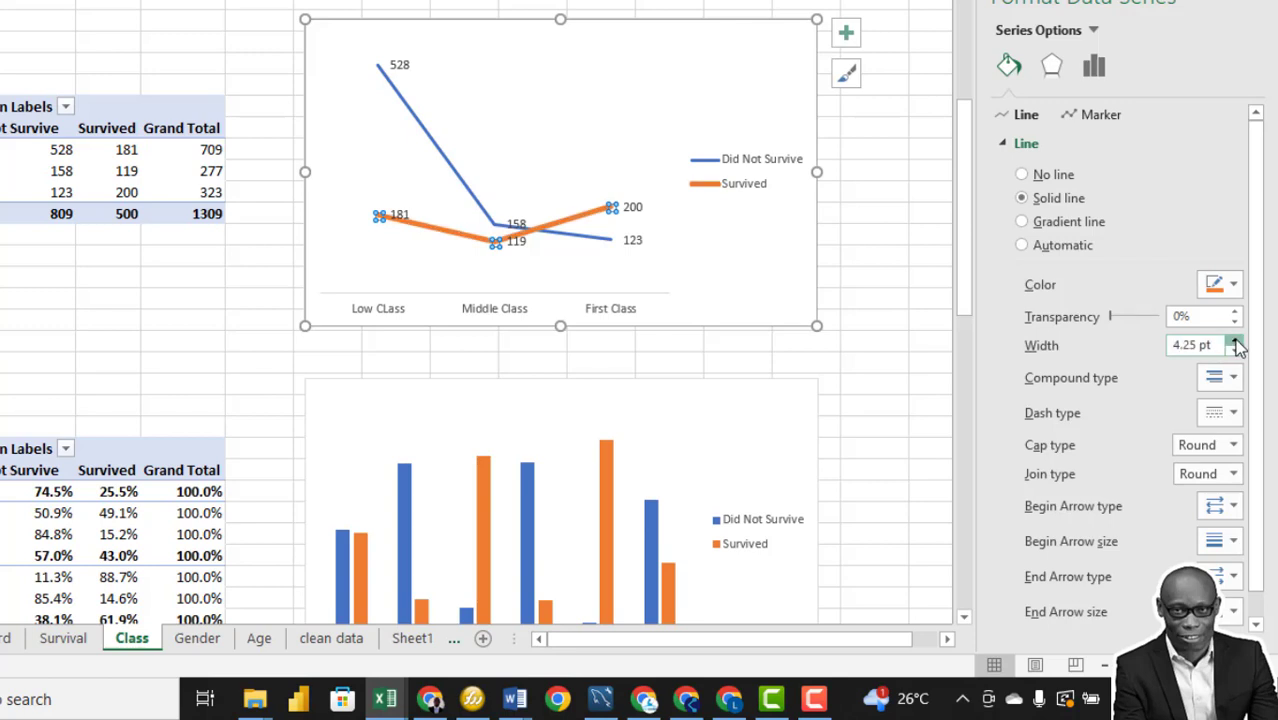
click(1235, 341)
click(1235, 341)
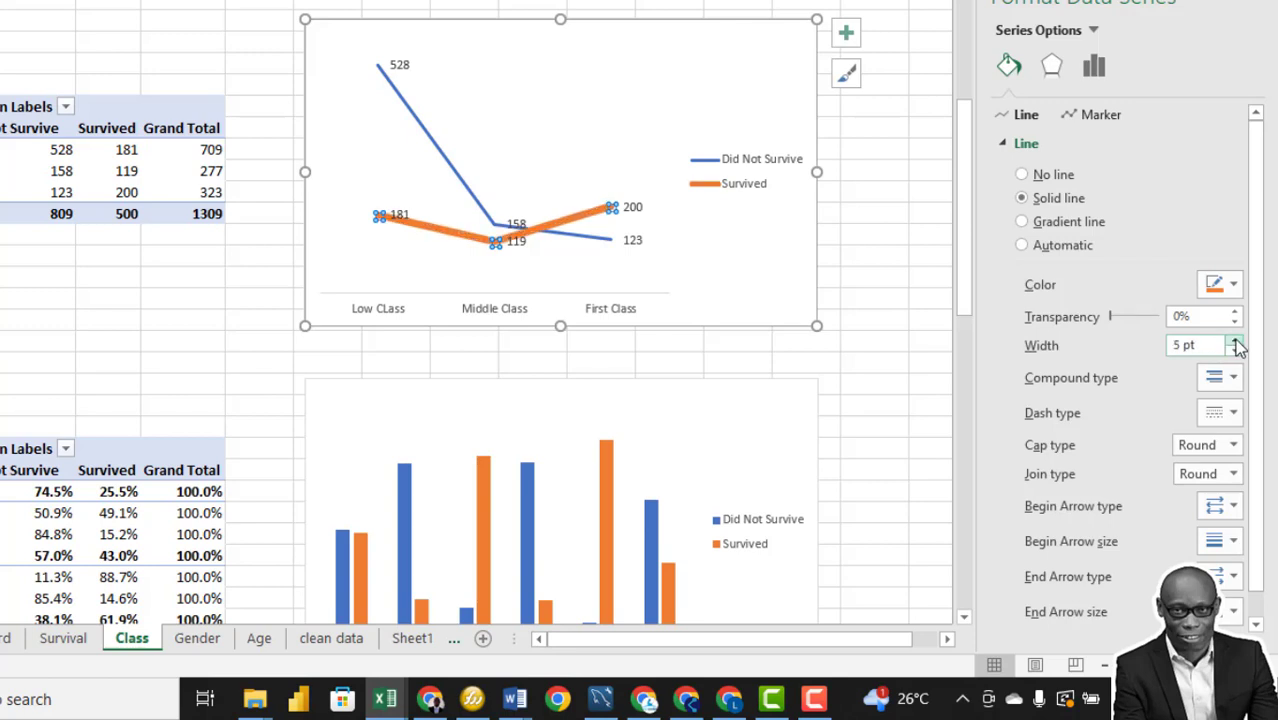
Set the Did Not Survive line of the survival-by-class chart to a width of 5 pt.
click(458, 178)
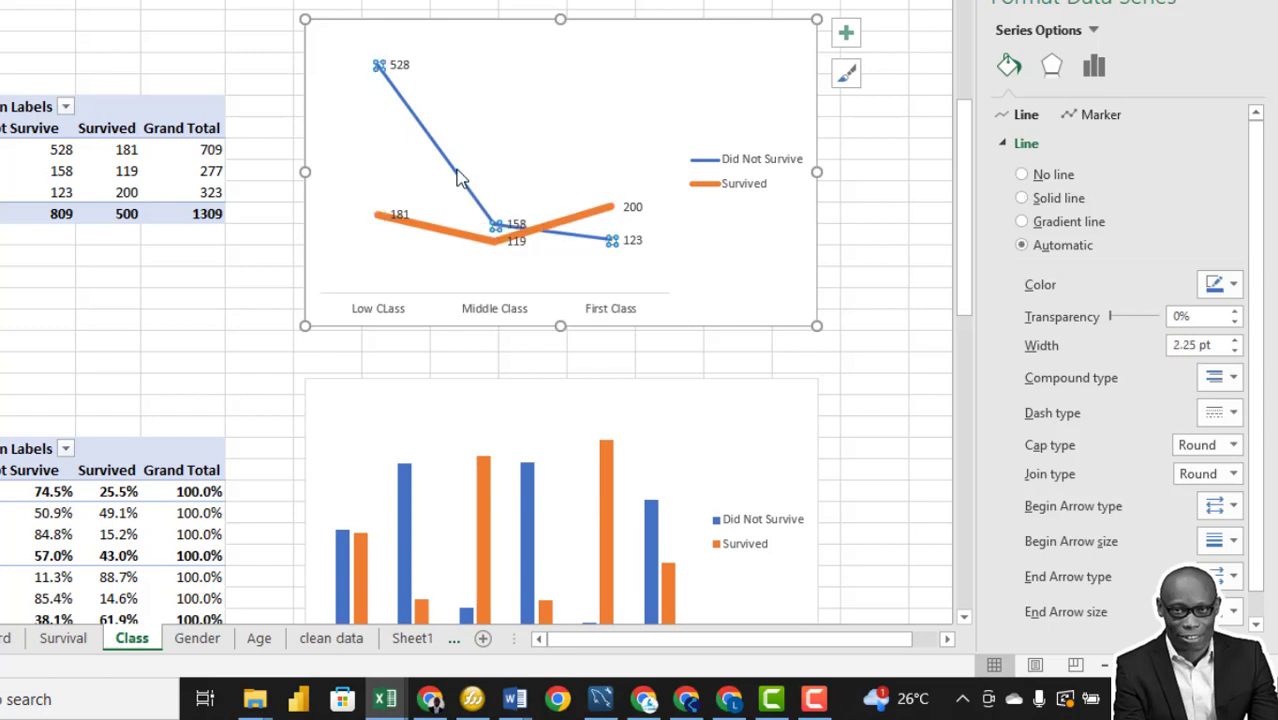
click(1235, 341)
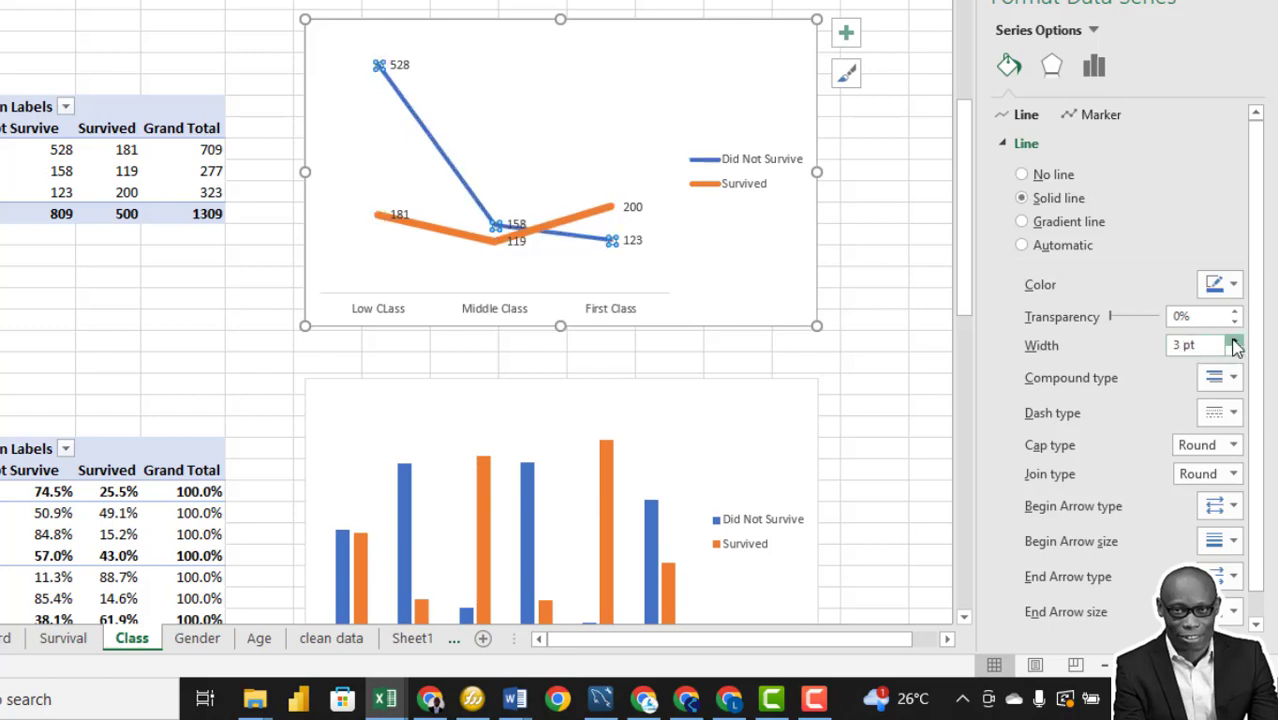
click(1235, 341)
click(1235, 341)
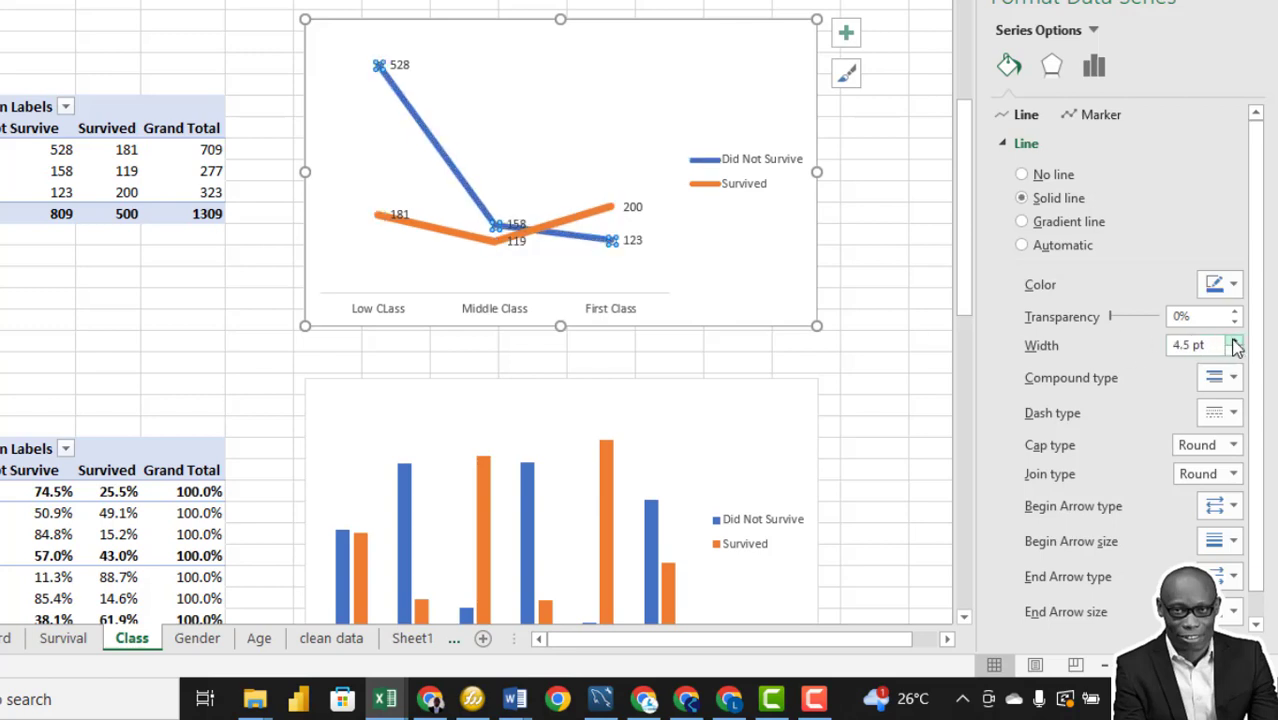
click(1235, 341)
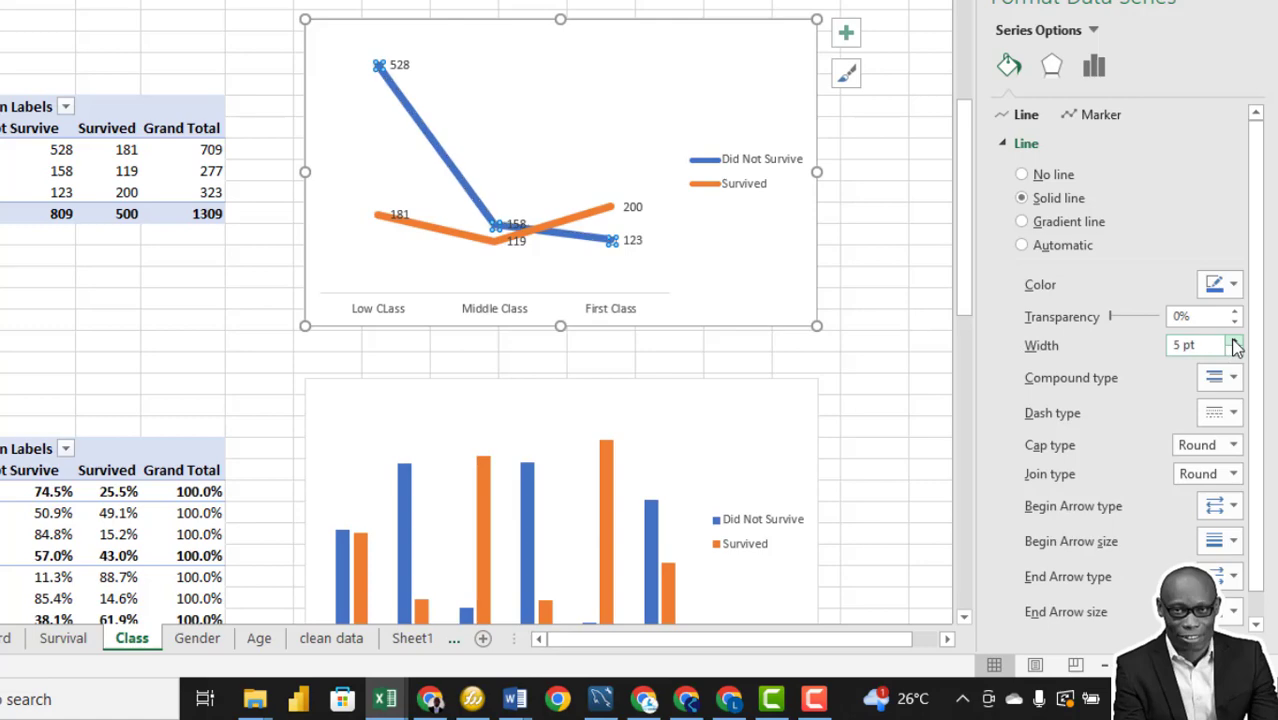
click(771, 291)
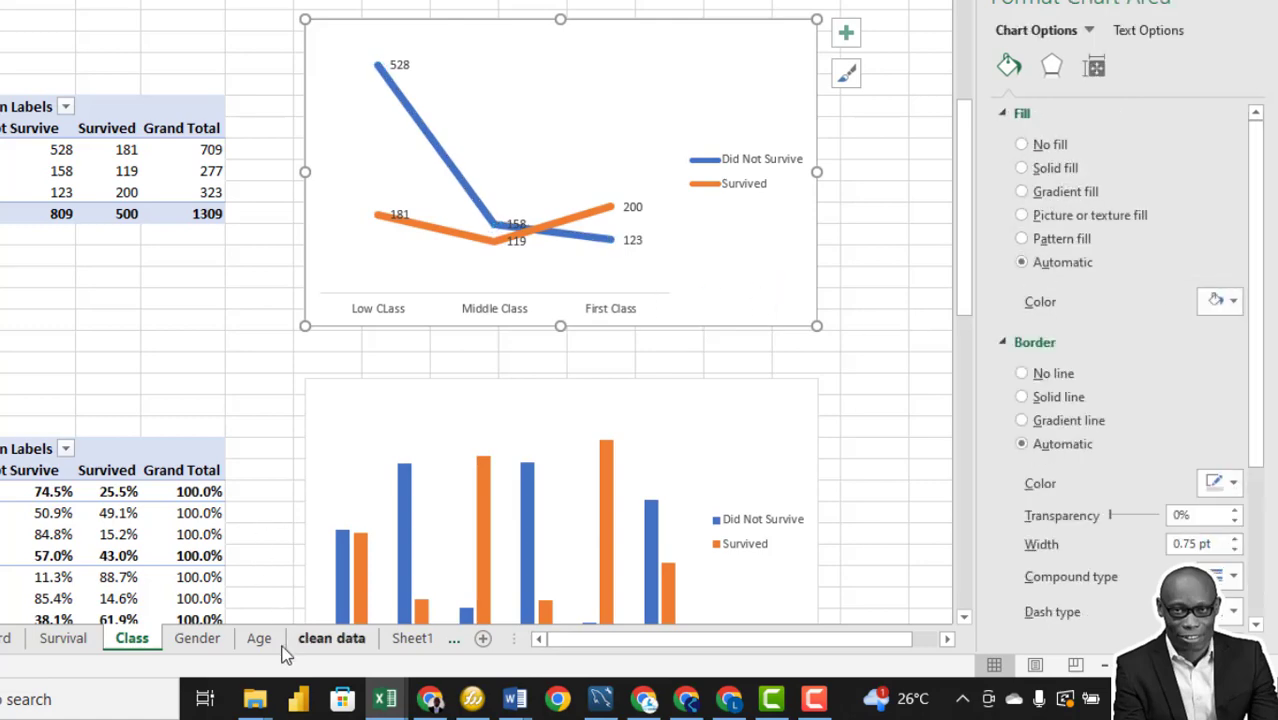
Paste the survival-by-class line chart on the Dashboard sheet and fit it into the empty card below By Class, about 3.5 by 2.2 inches.
click(6, 638)
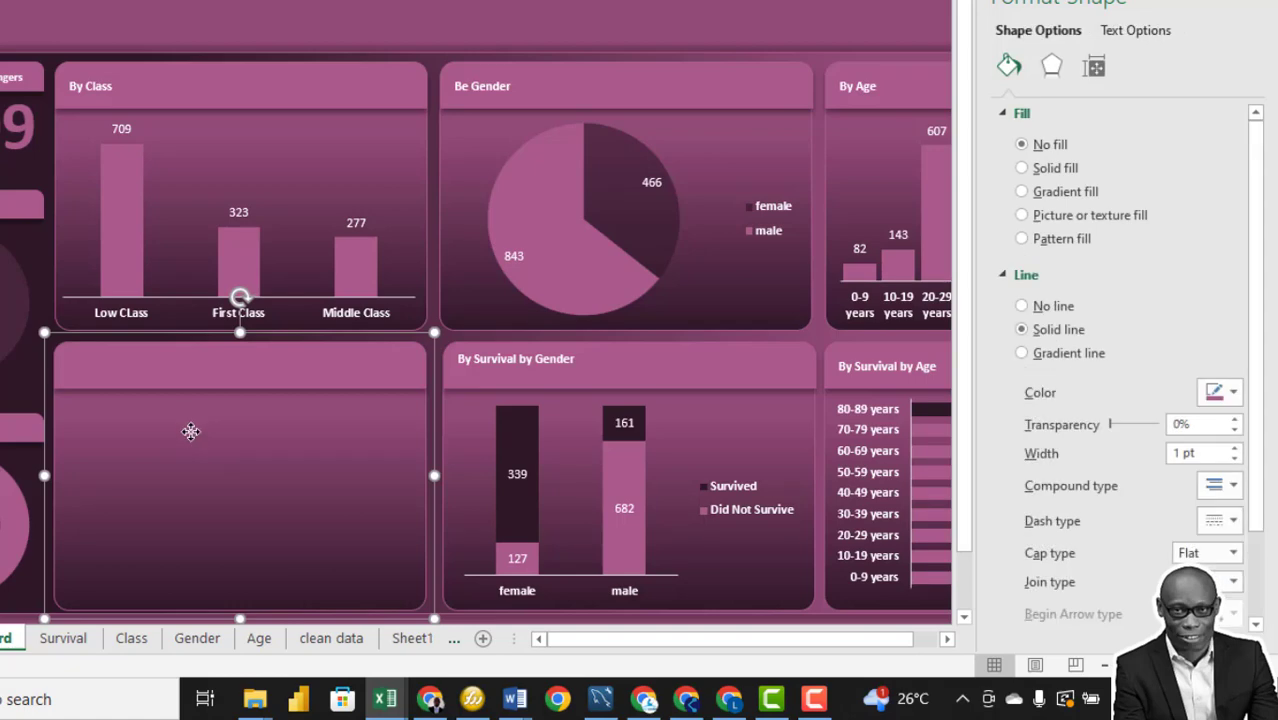
key(ctrl+v)
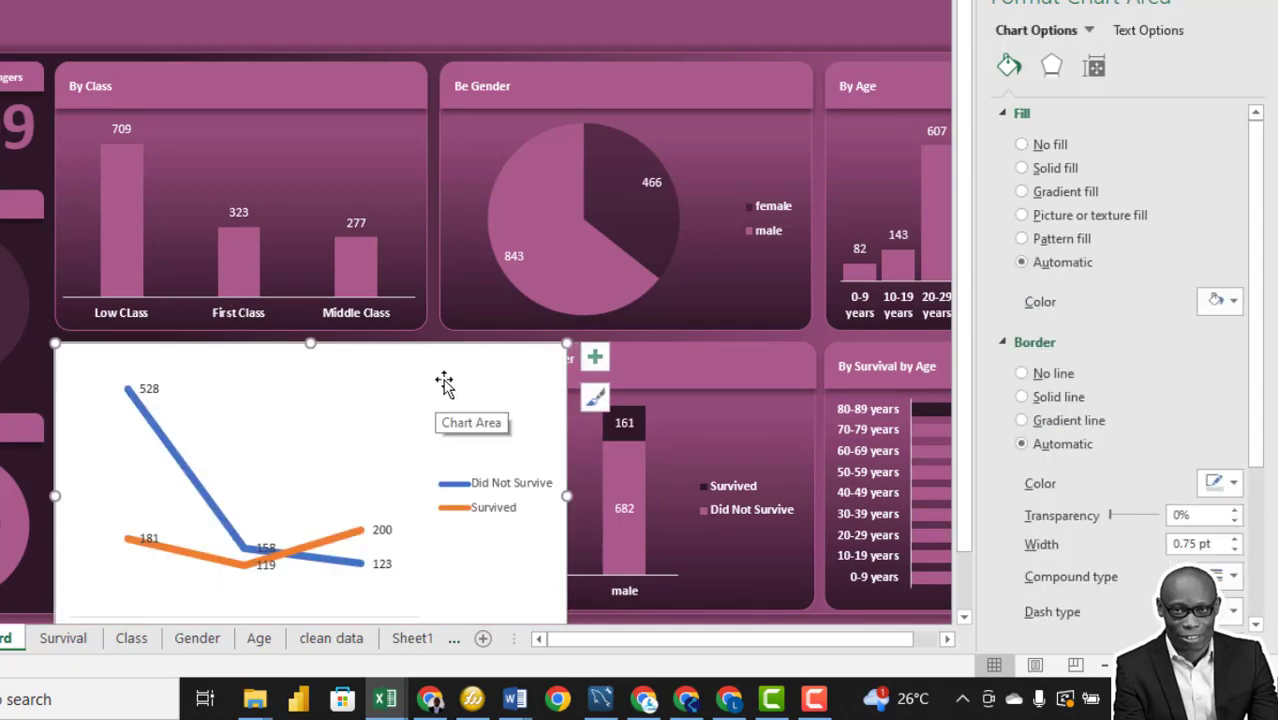
drag(442, 379, 451, 325)
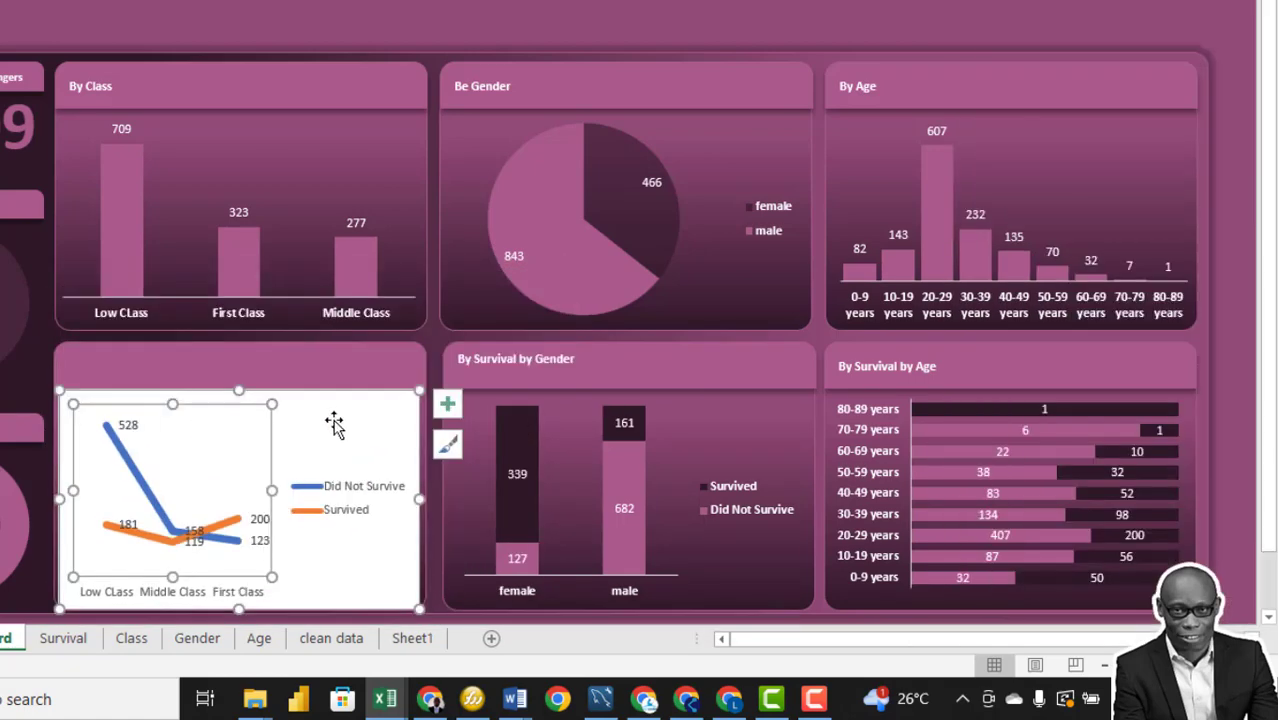
Format the chart area of the pasted survival-by-class line chart with no fill and no border line.
right_click(334, 424)
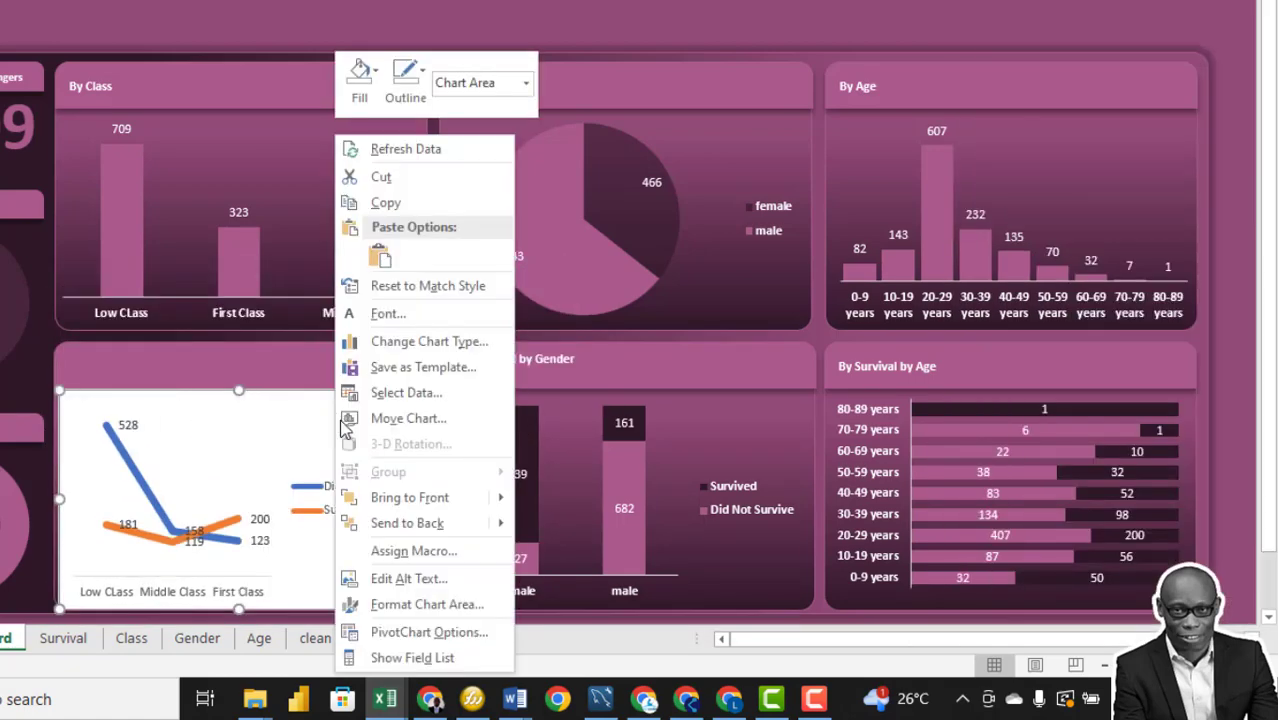
key(Escape)
key(ctrl+1)
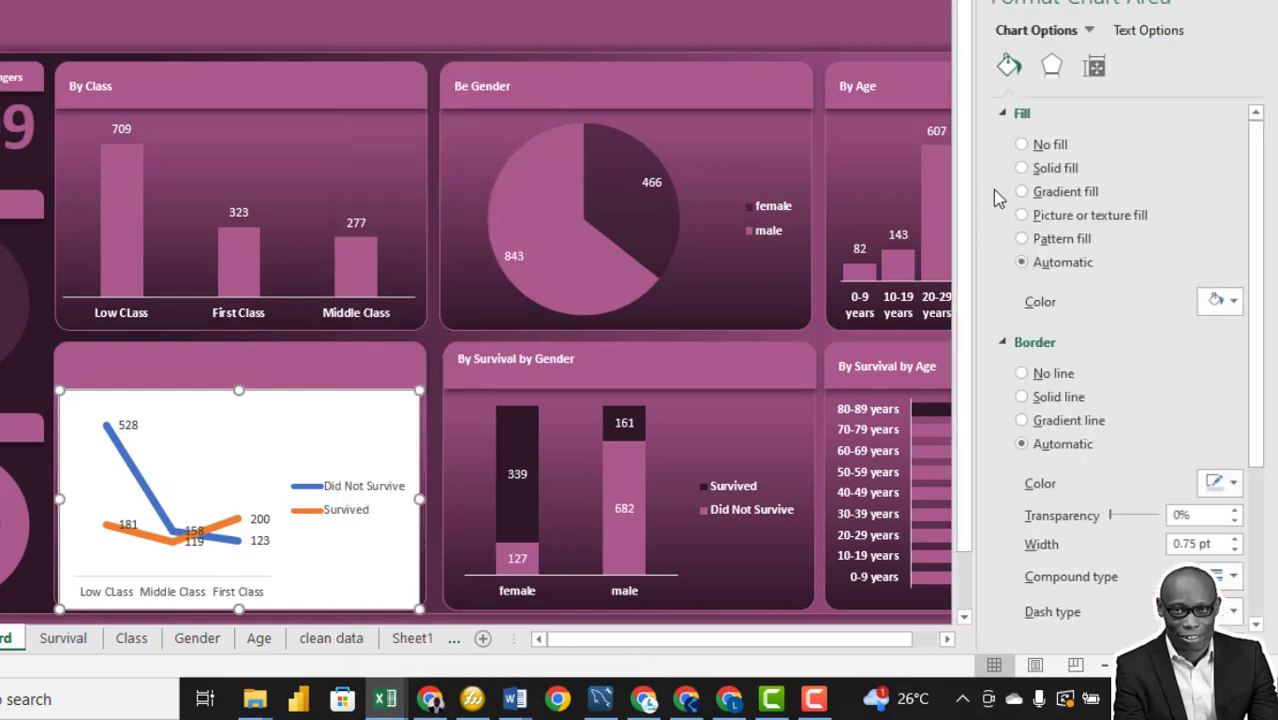
click(1030, 146)
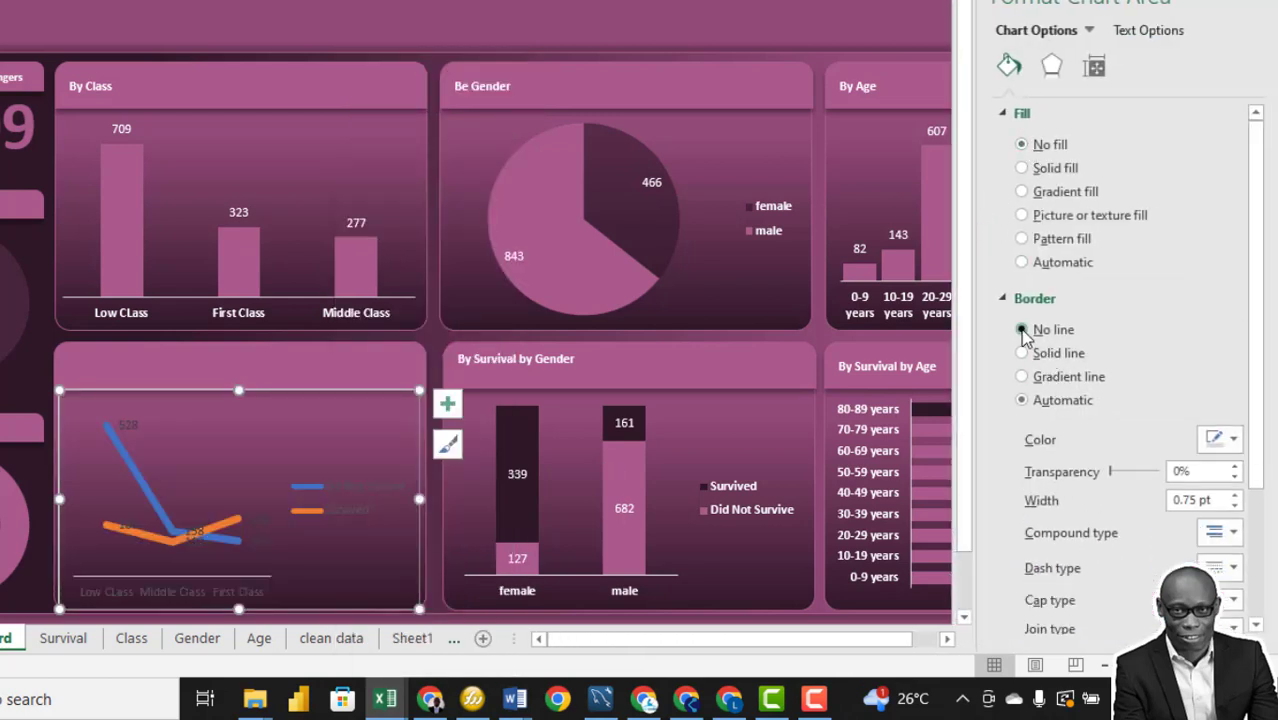
click(1022, 330)
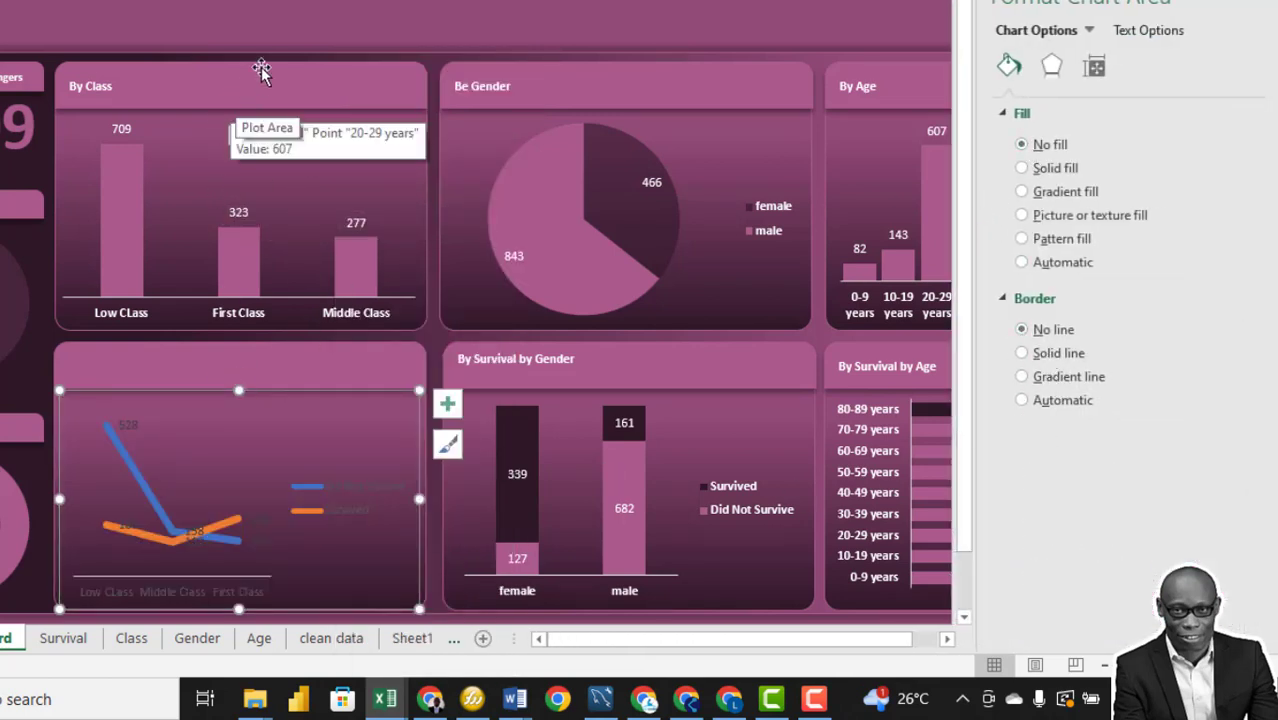
click(276, 25)
Remove the legend from the survival-by-class line chart on the dashboard.
click(343, 488)
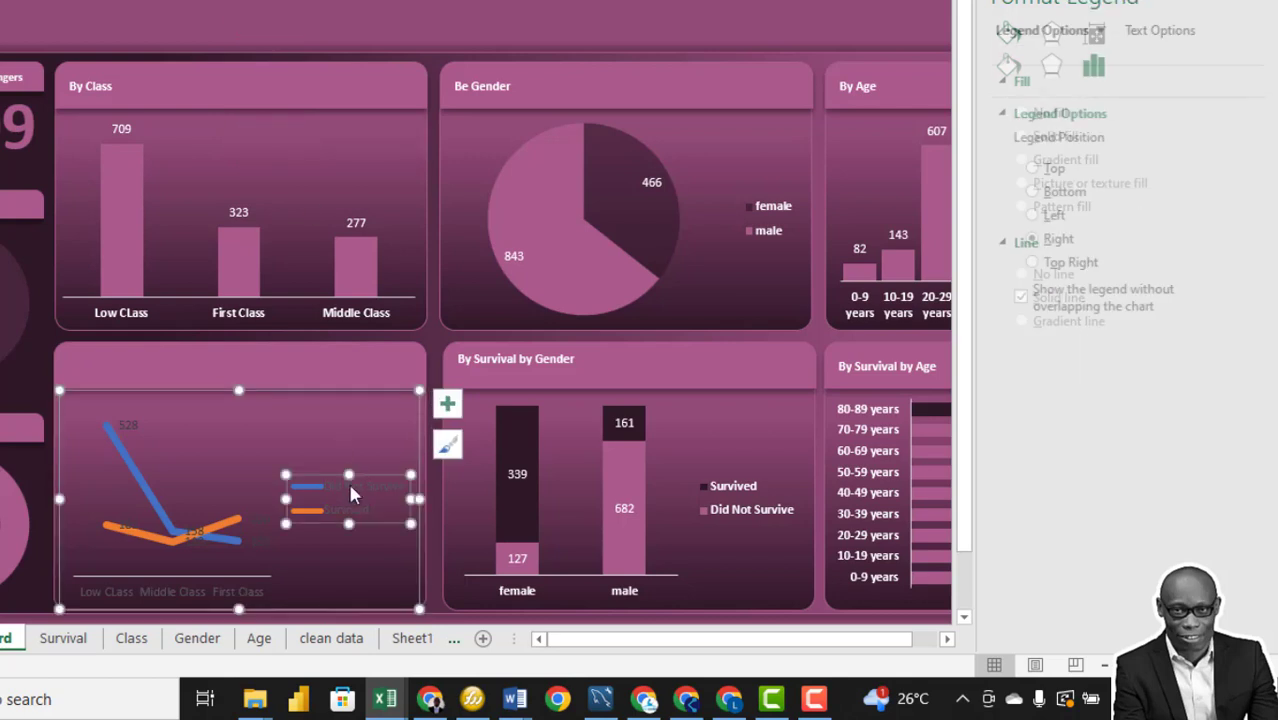
right_click(351, 491)
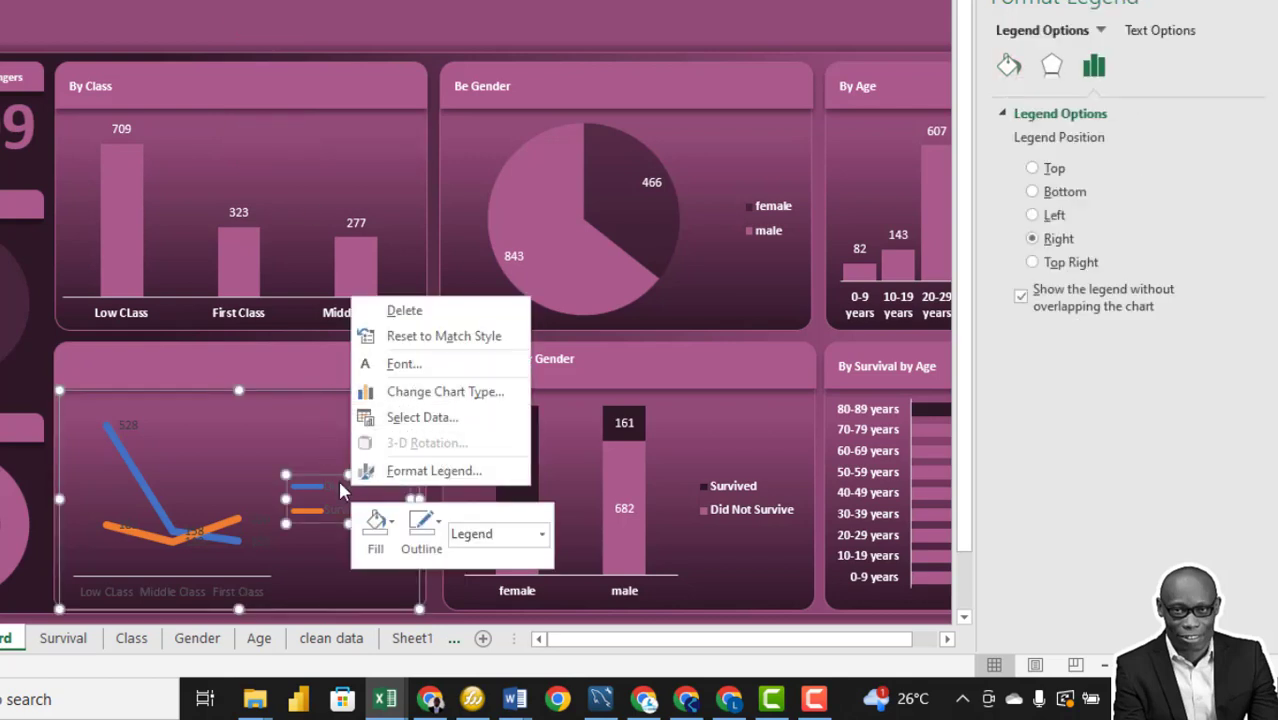
click(340, 490)
click(447, 403)
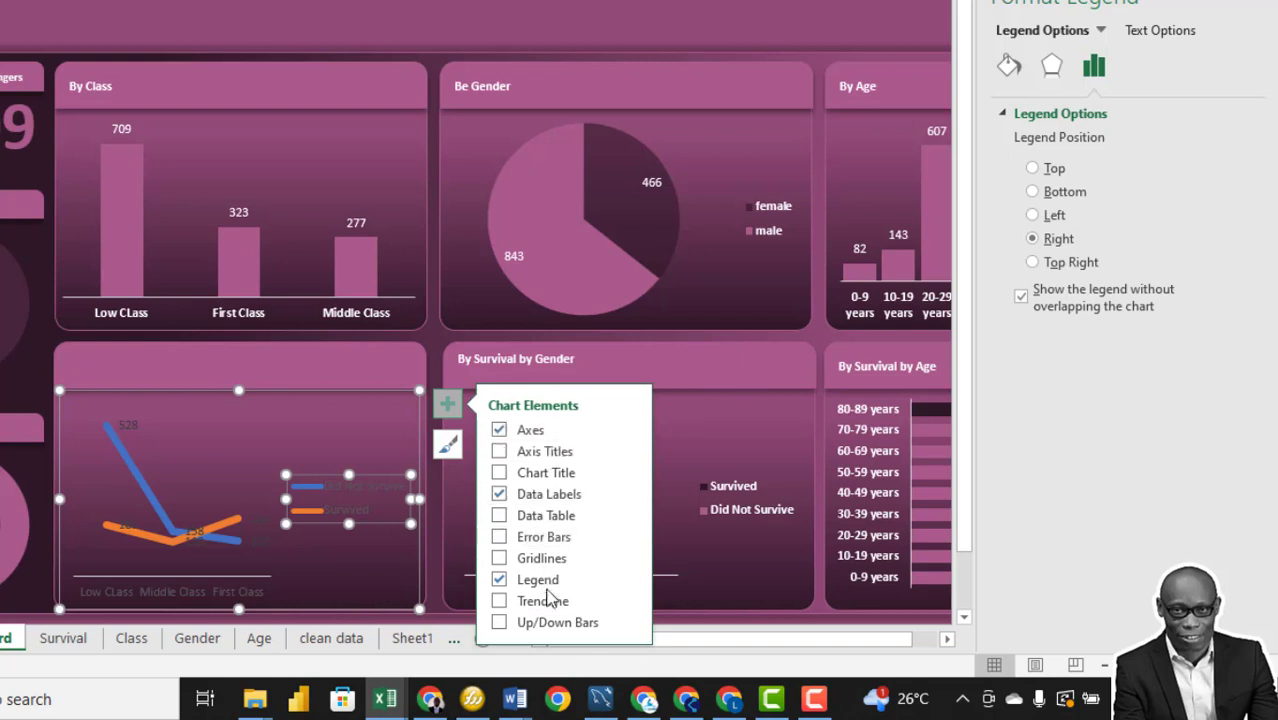
click(498, 580)
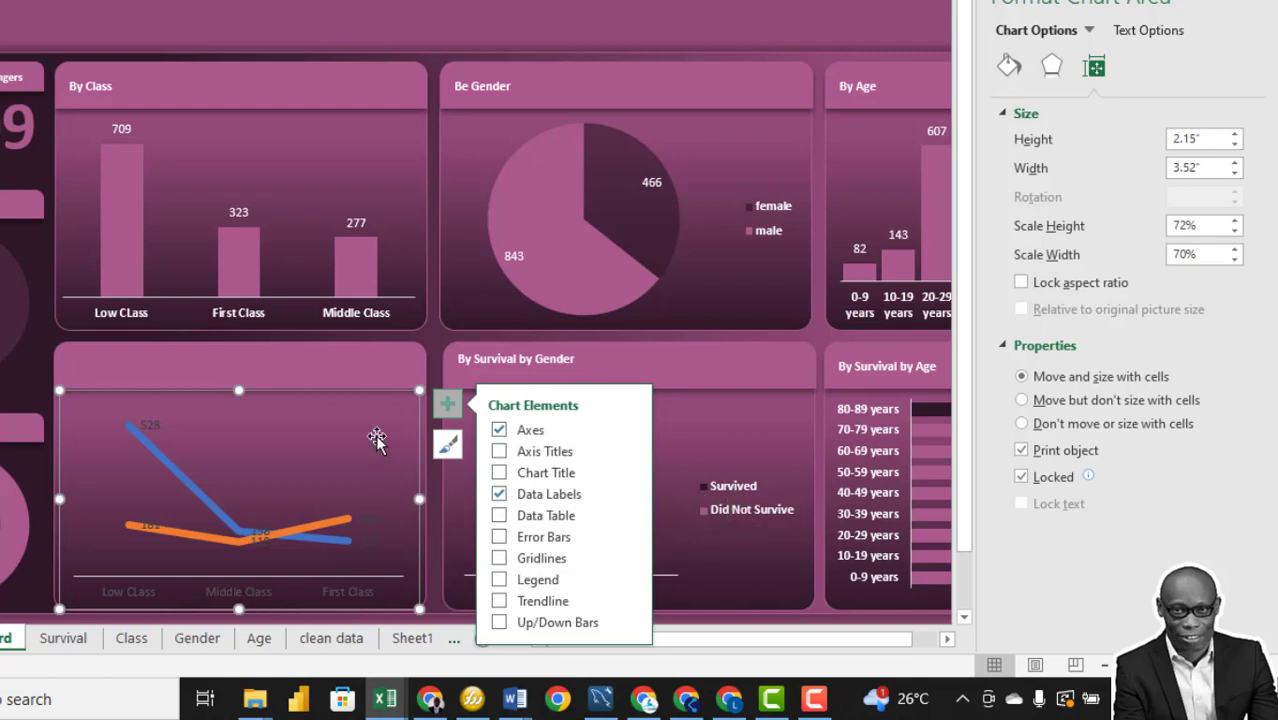
Recolor the Survived line of the dashboard's survival-by-class chart with the recently used dark purple.
key(Down)
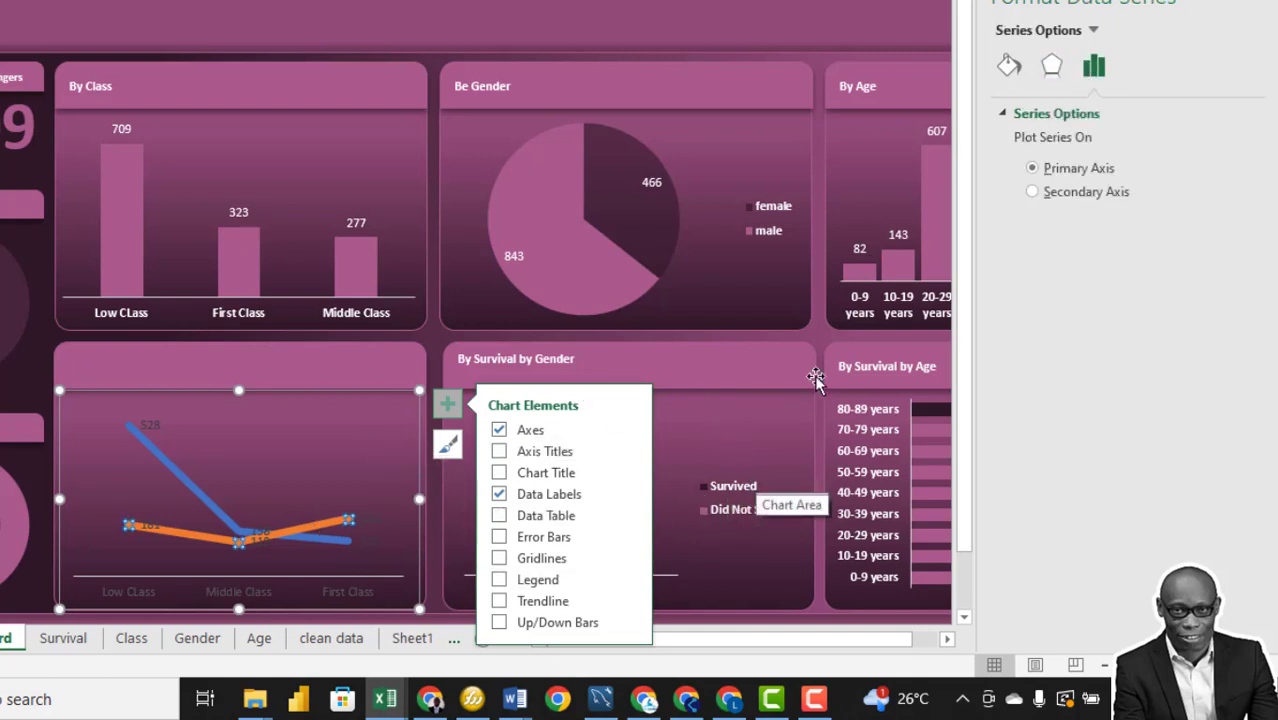
click(1009, 67)
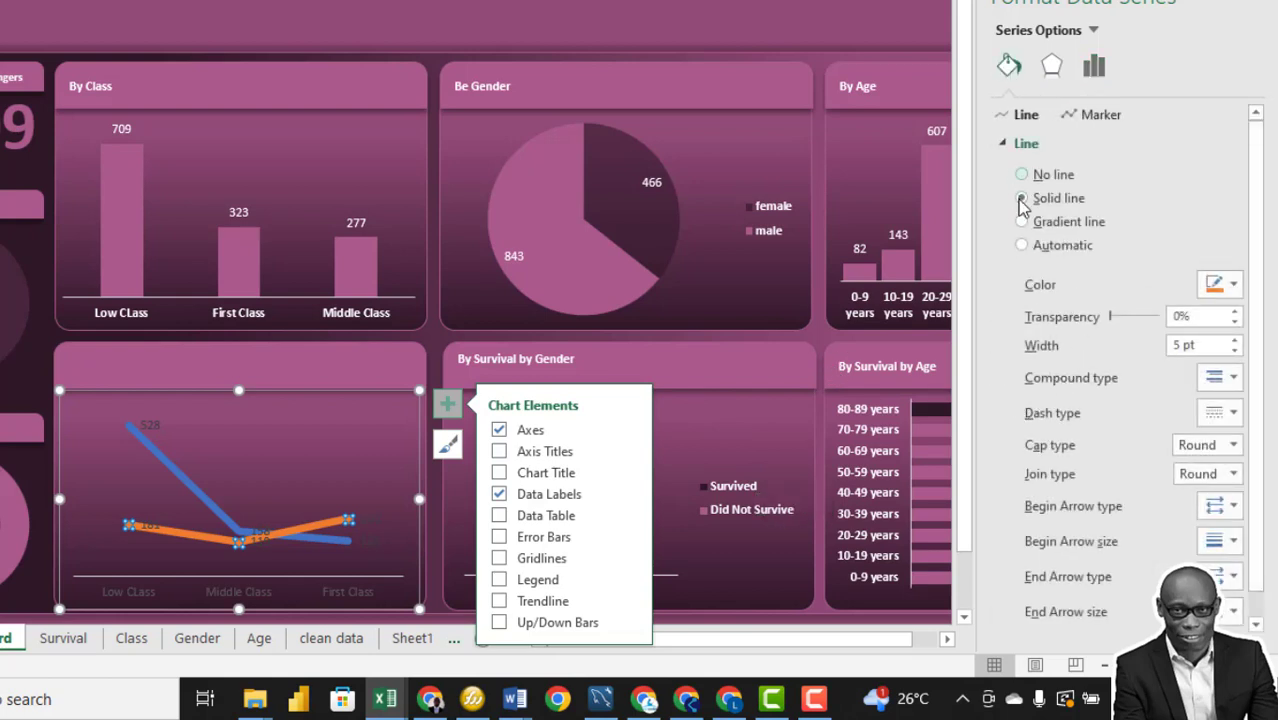
click(1228, 285)
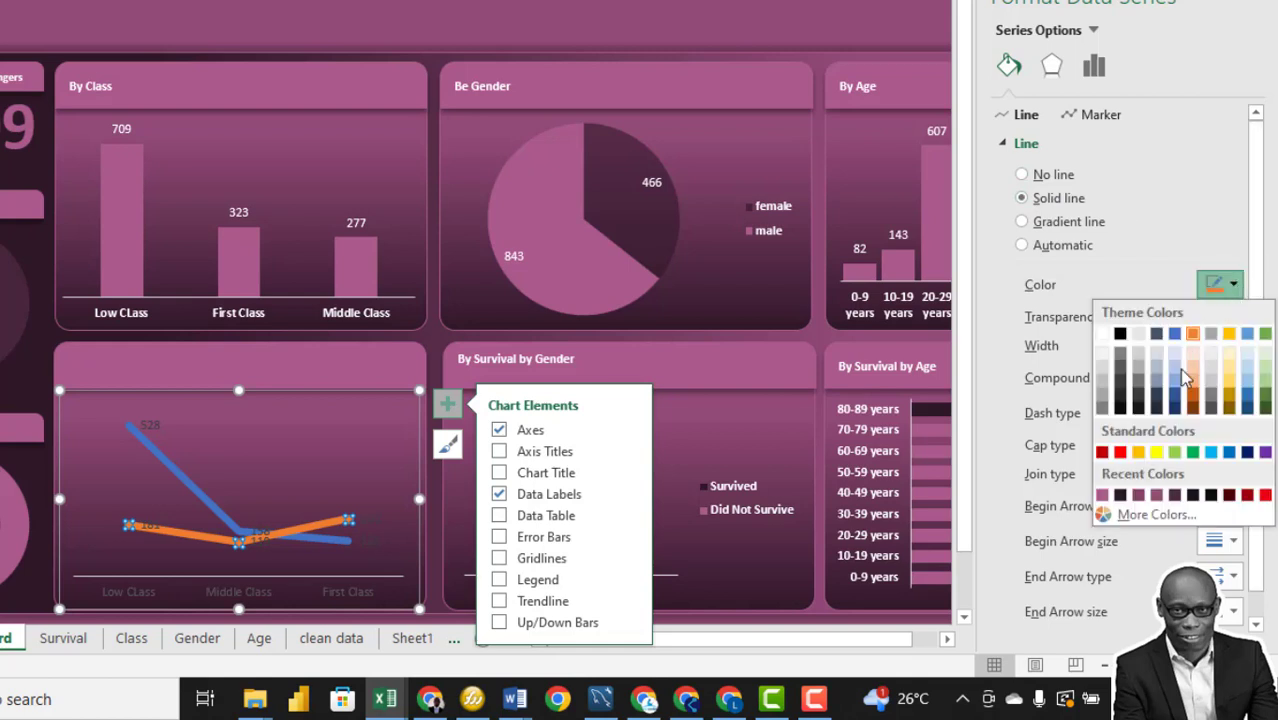
click(1120, 497)
scroll(1070, 415, down, 1)
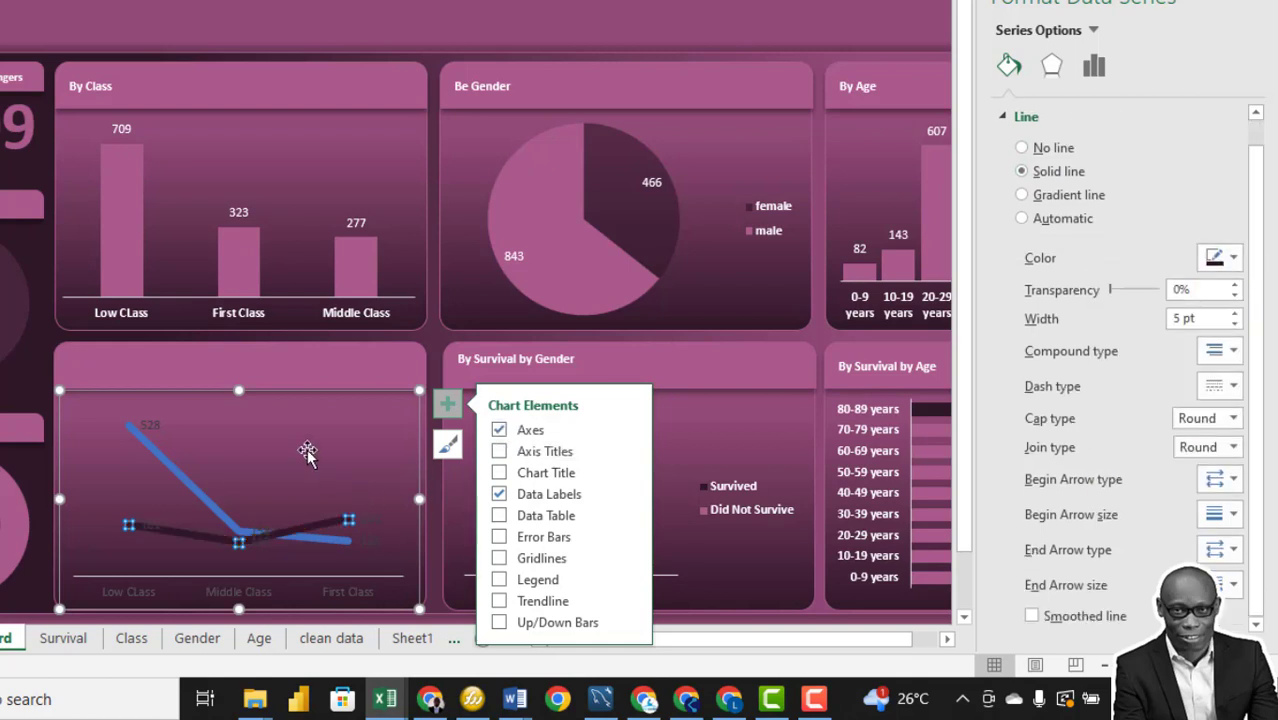
Recolor the Did Not Survive line of the dashboard's survival-by-class chart with the recently used pink.
click(193, 492)
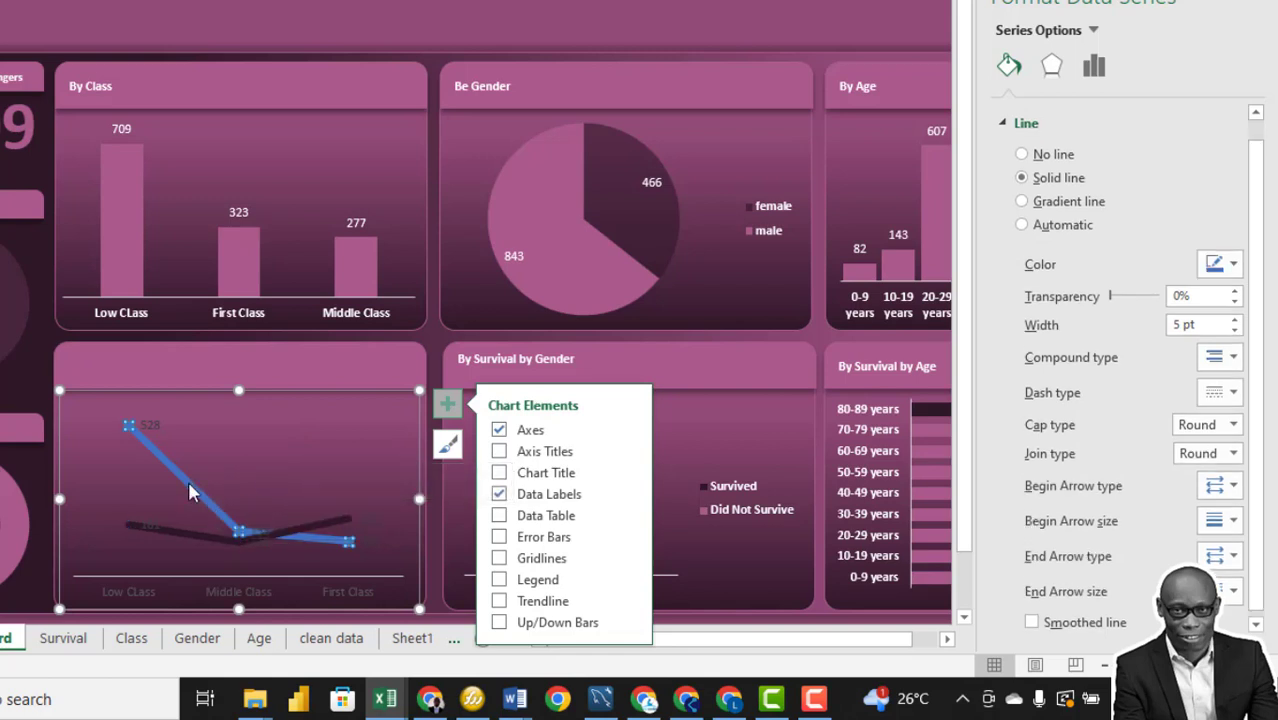
click(1234, 264)
click(1118, 478)
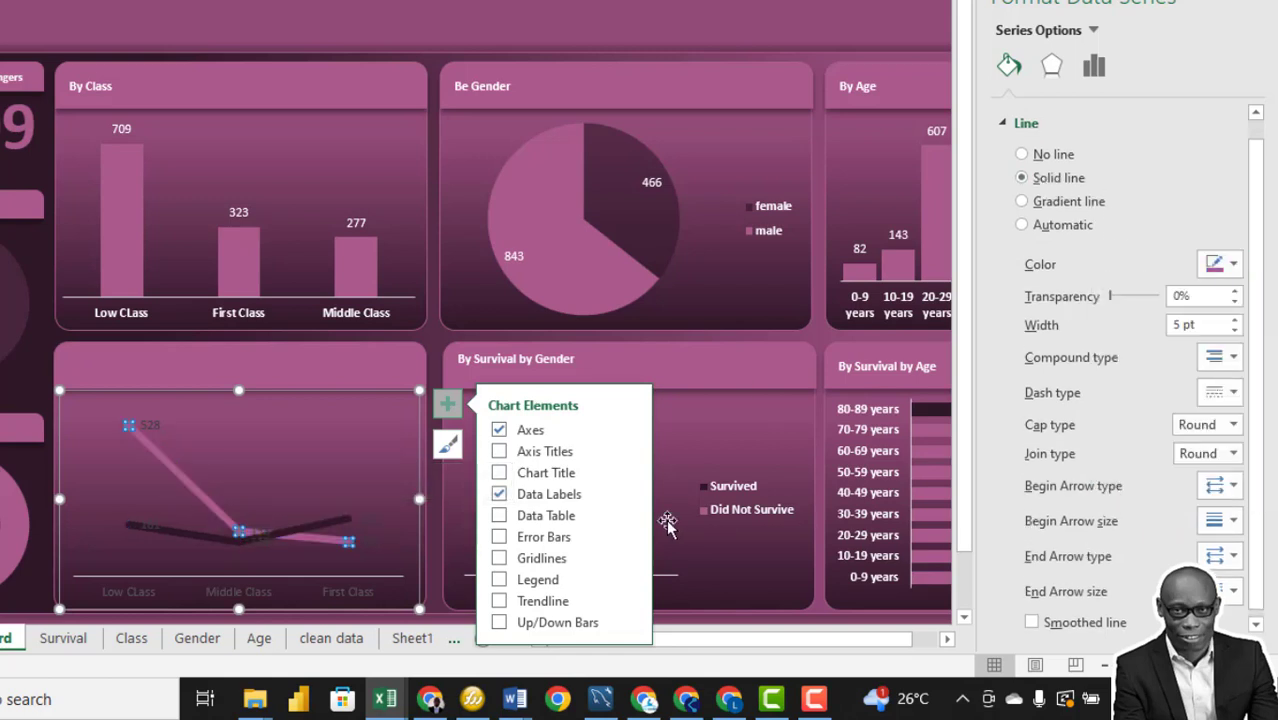
Set the font color of the Survived series data labels in the survival-by-class line chart to white.
right_click(245, 540)
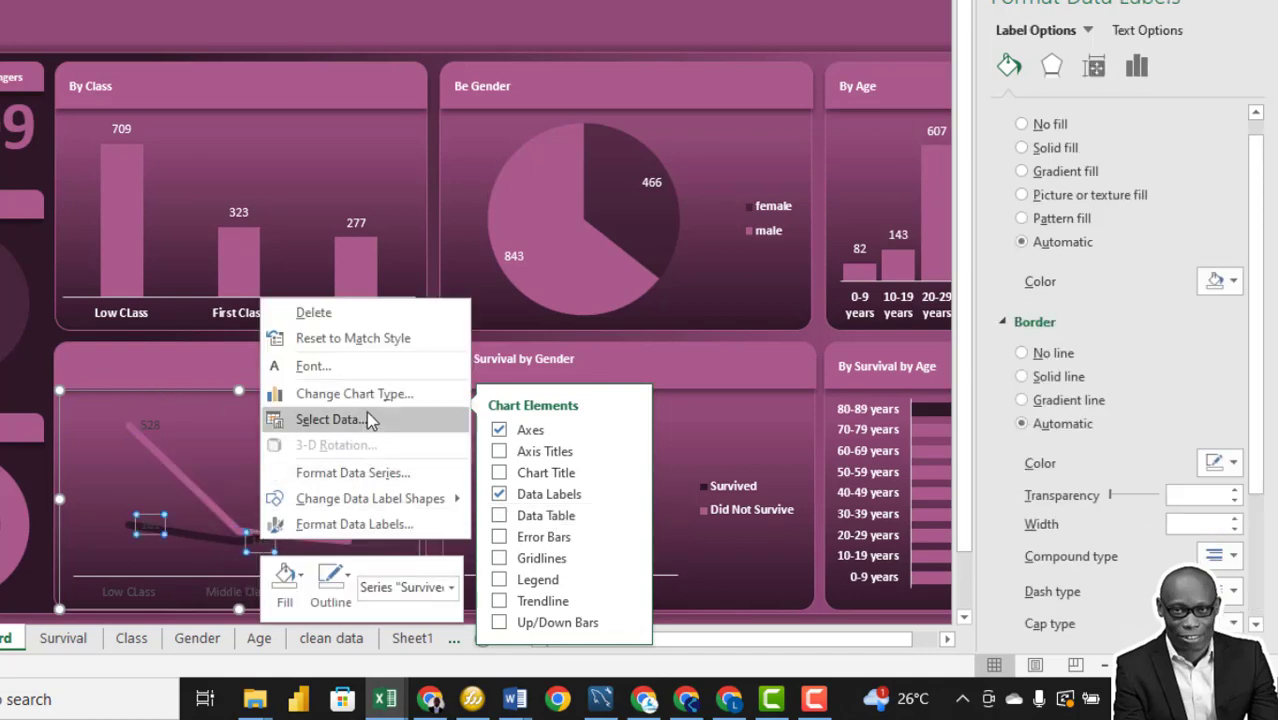
click(350, 366)
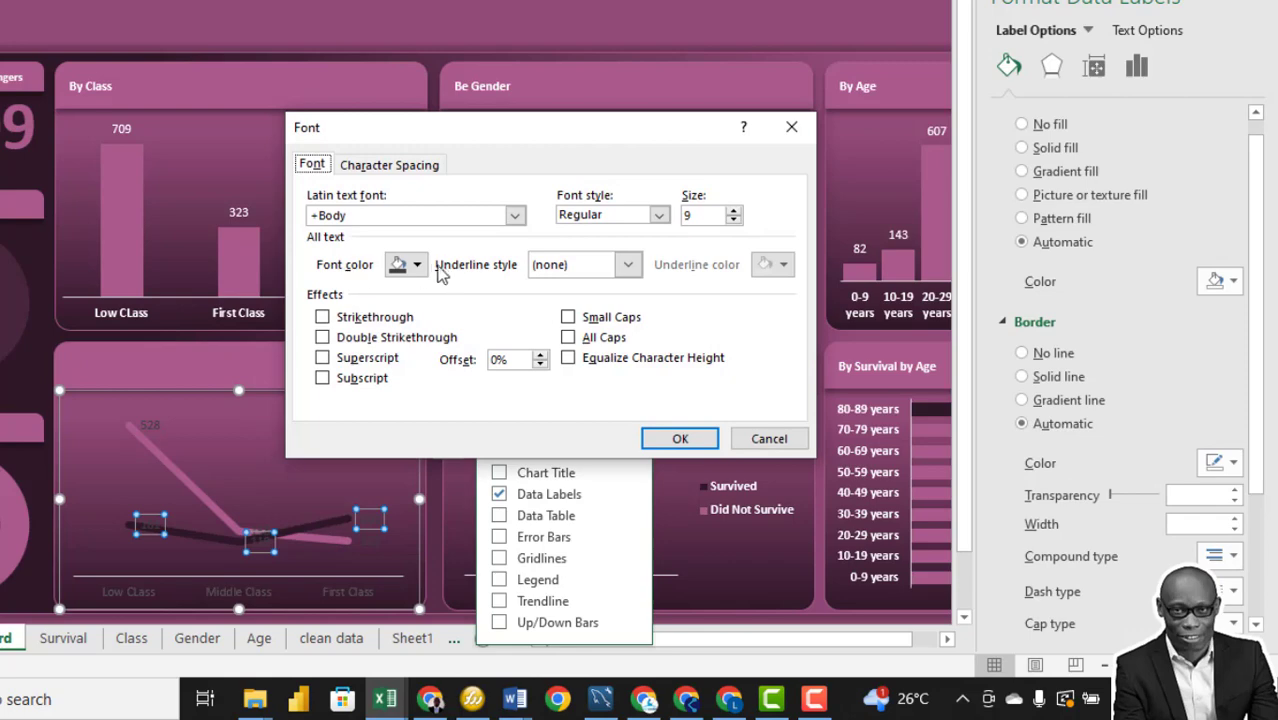
click(418, 264)
click(425, 382)
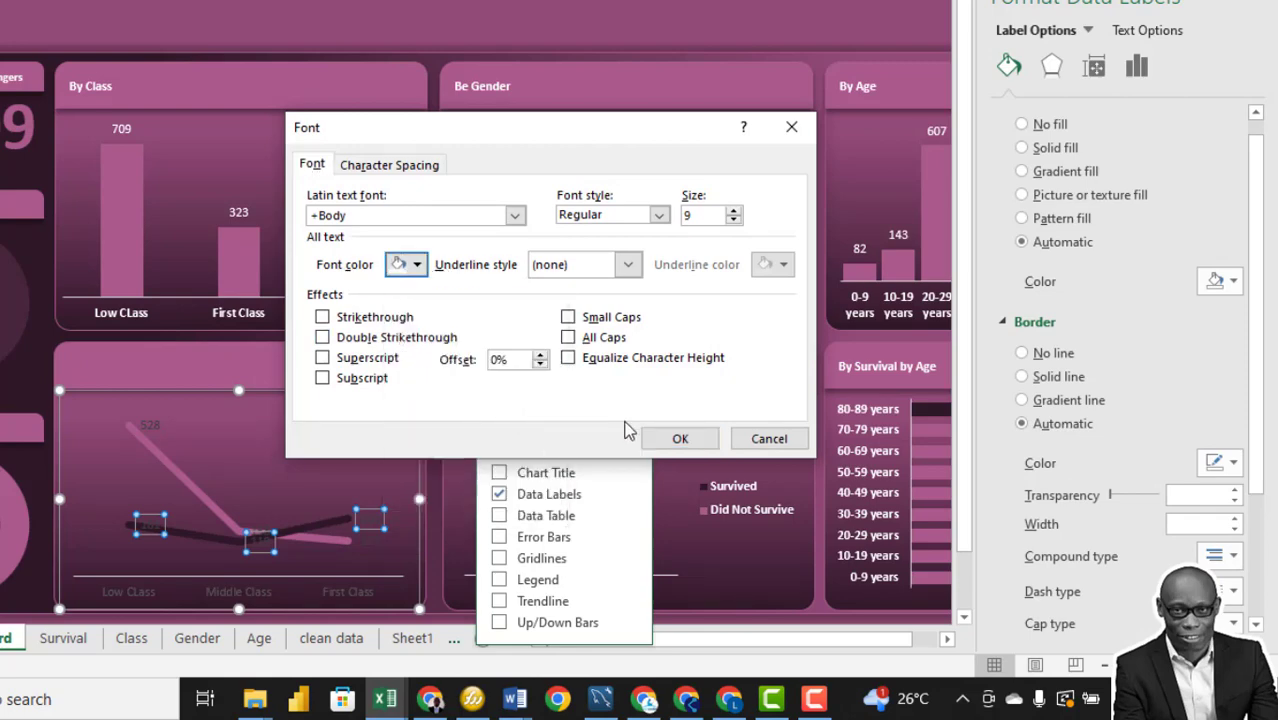
click(676, 437)
Set the font color of the Did Not Survive data labels in the survival-by-class chart to white and close the formatting pane.
click(155, 425)
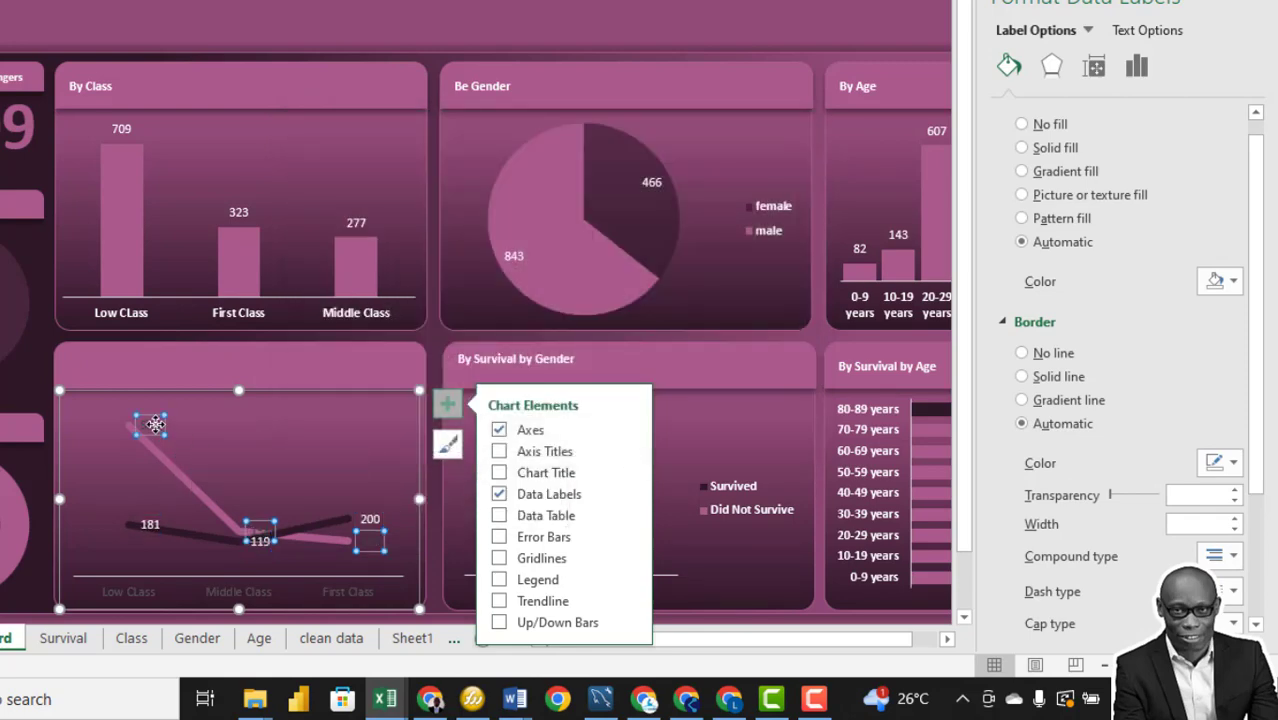
right_click(155, 425)
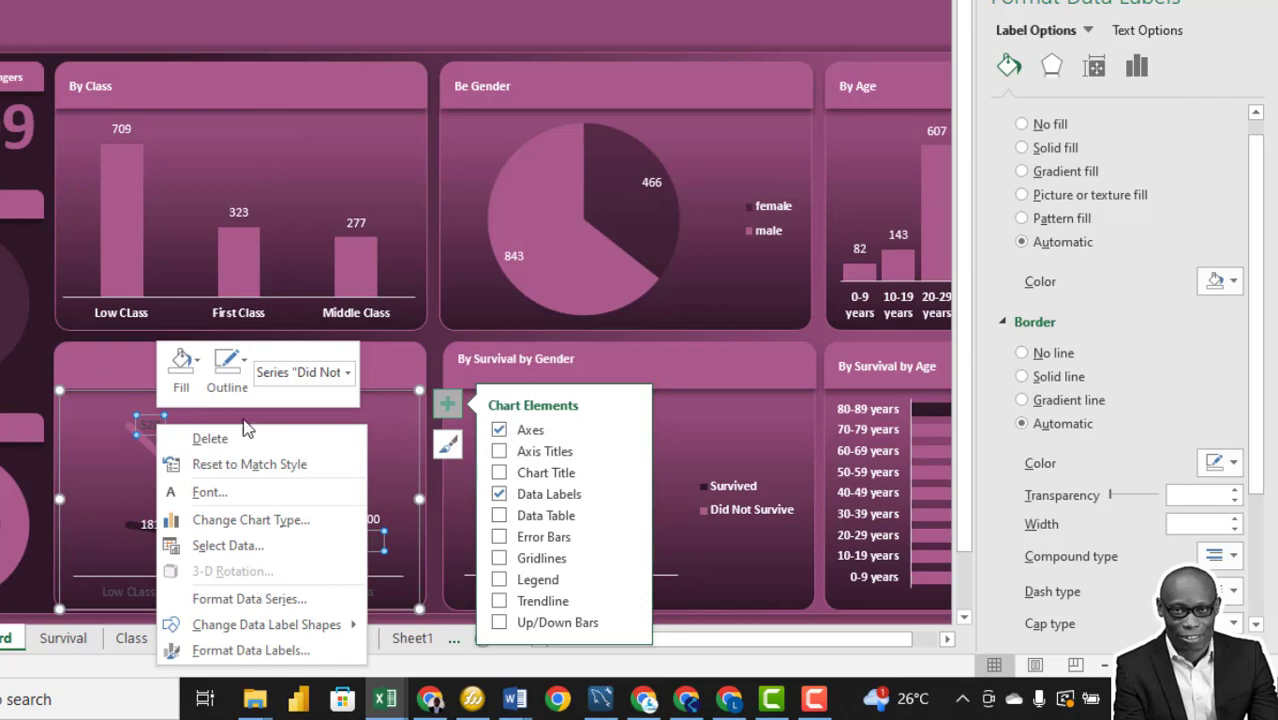
click(298, 491)
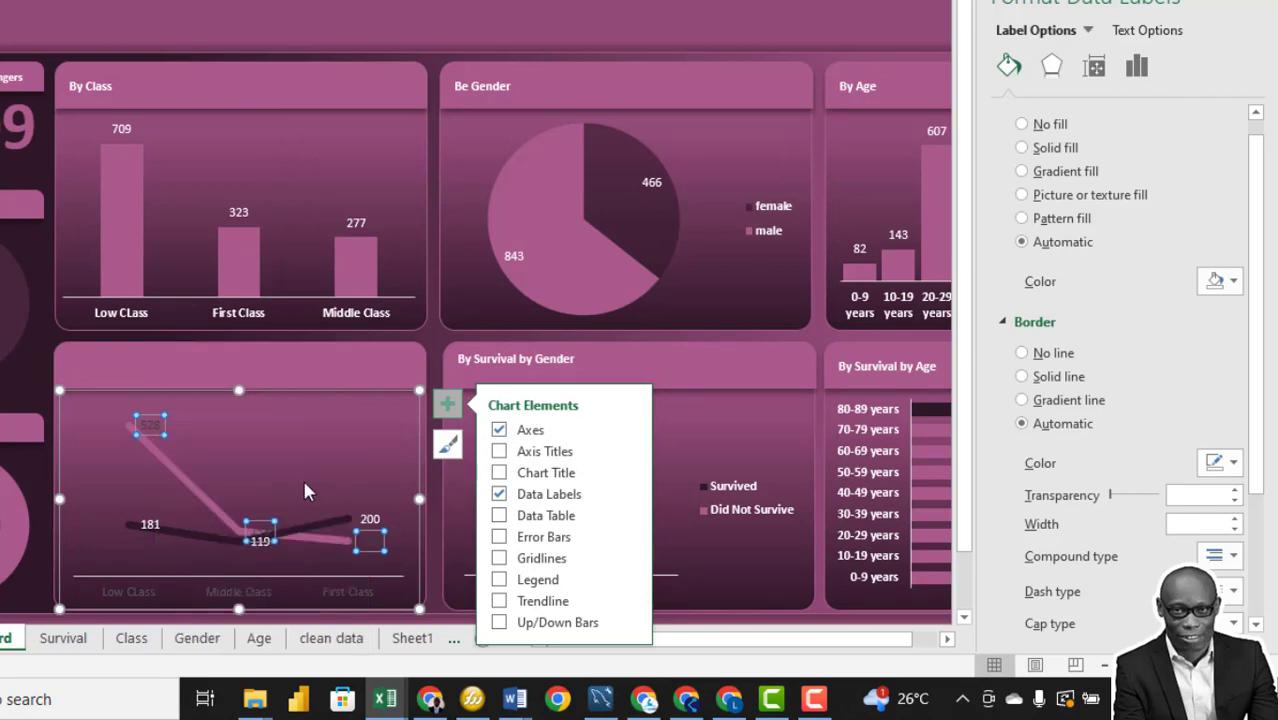
click(418, 266)
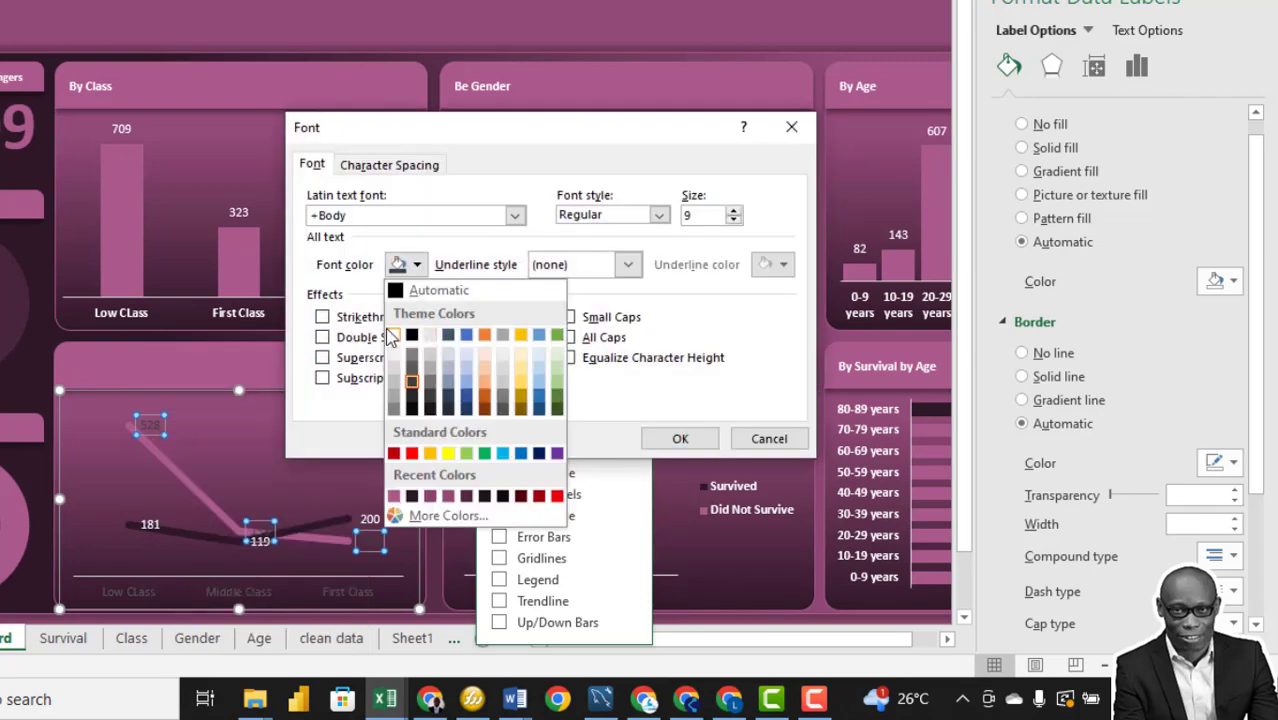
click(394, 335)
click(662, 437)
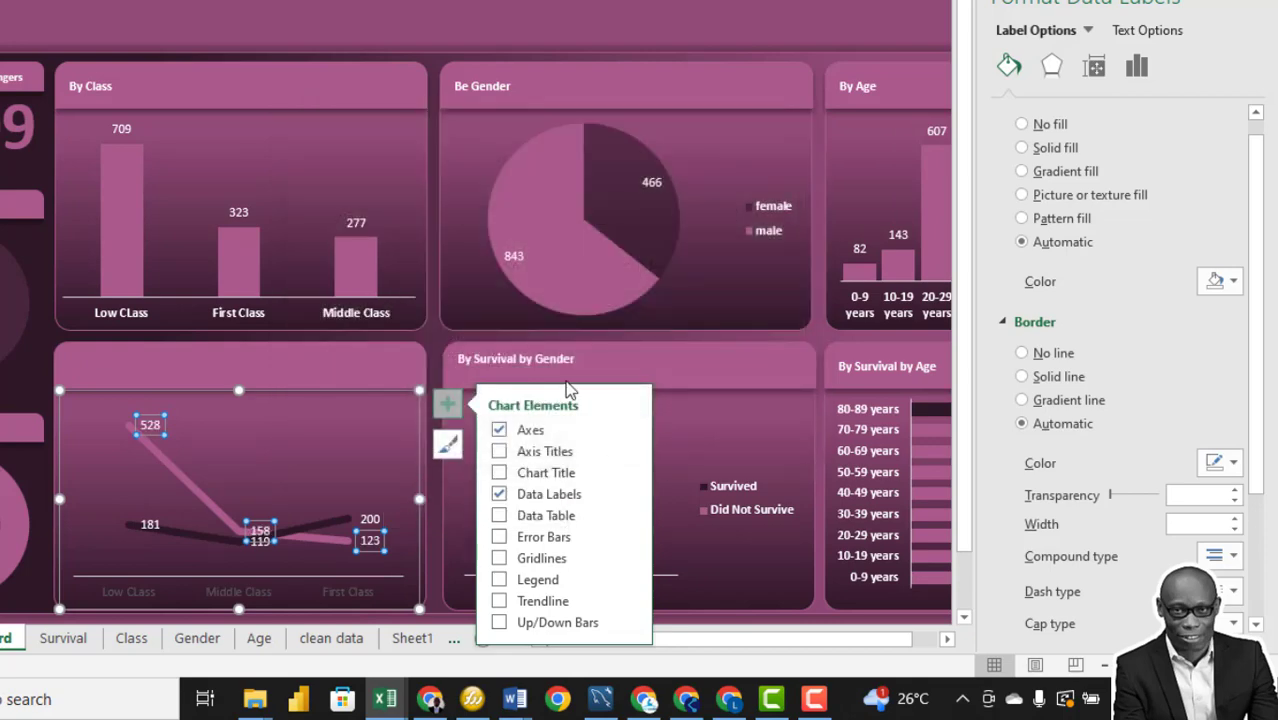
click(1251, 3)
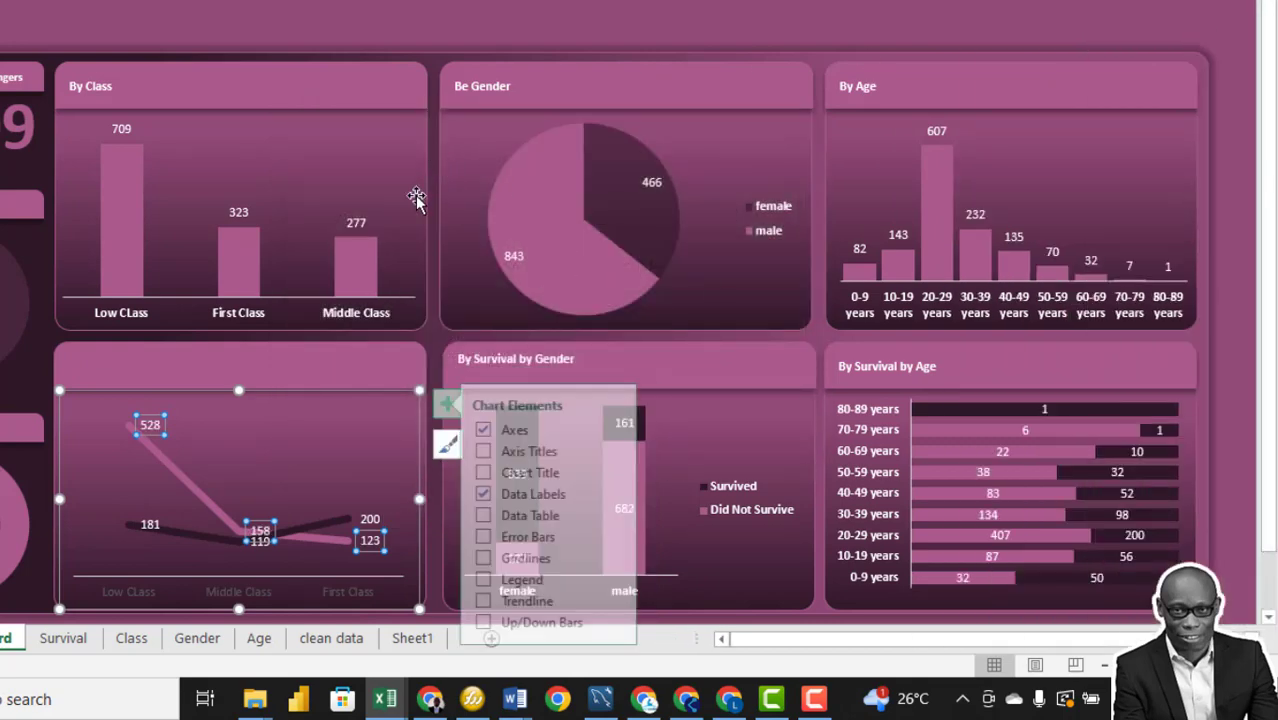
Set the font color of the class axis labels in the survival-by-class chart to white and open the font style choices.
click(336, 460)
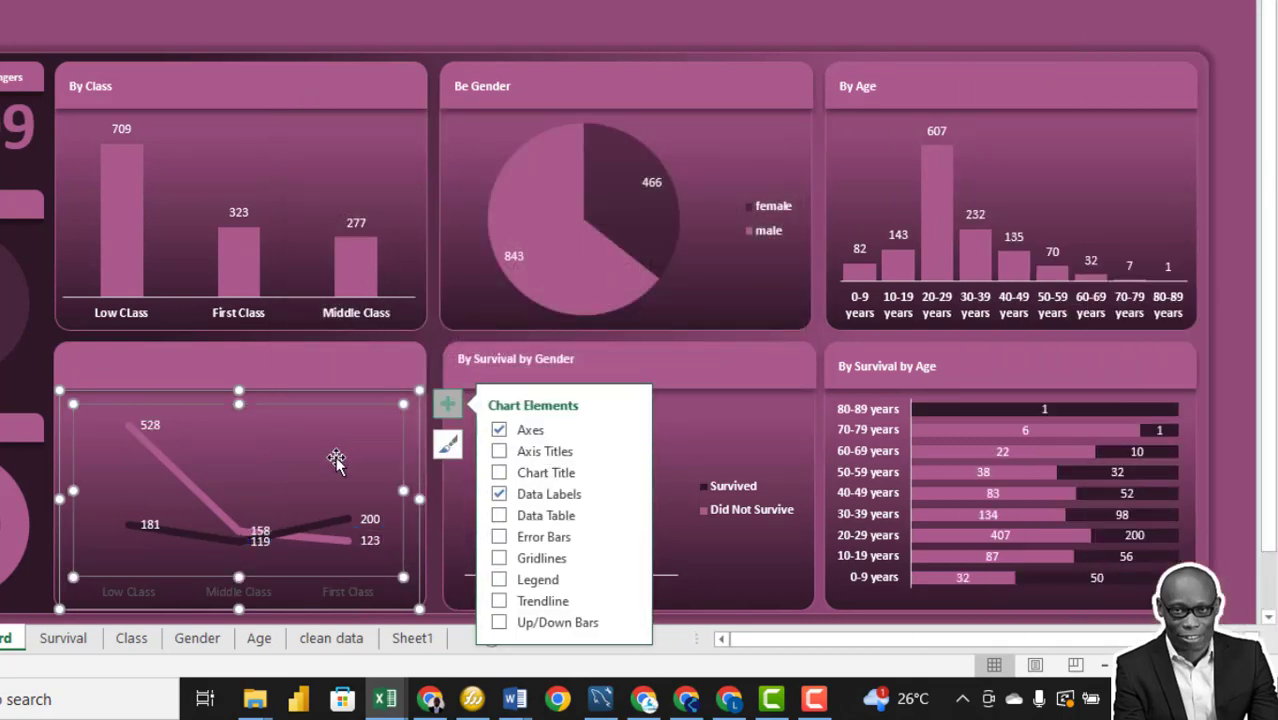
click(232, 595)
right_click(232, 595)
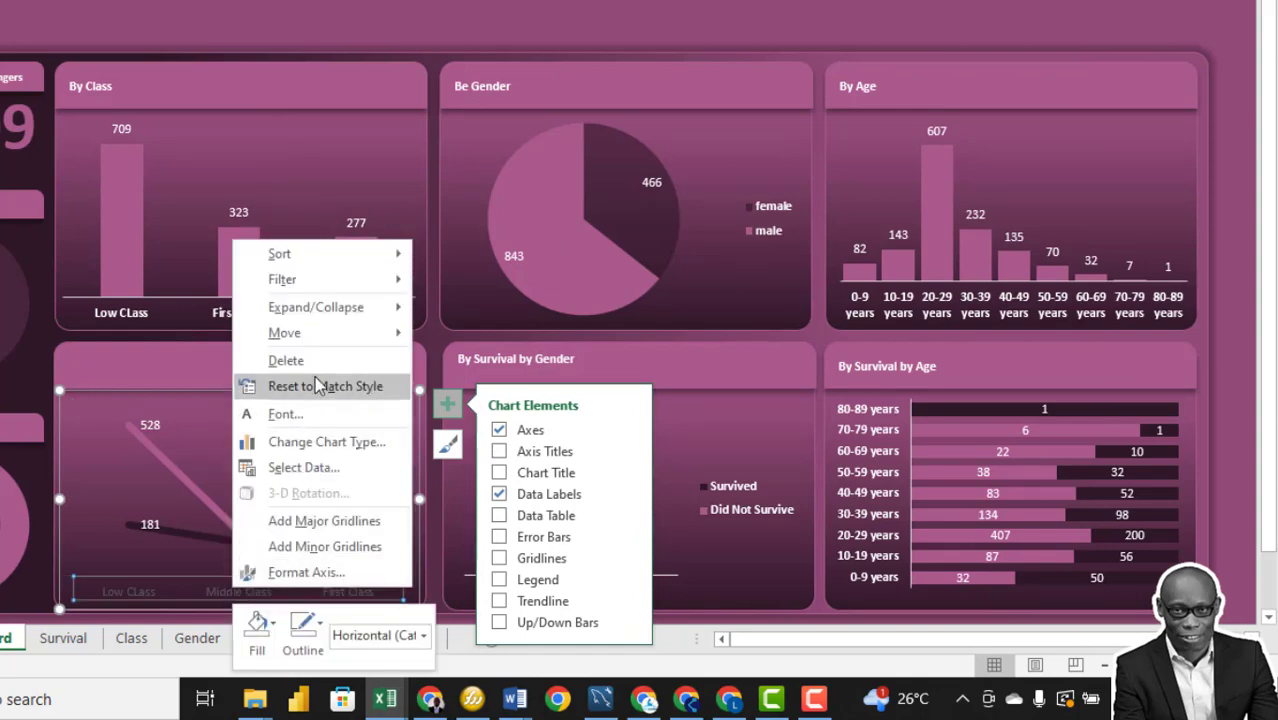
click(306, 413)
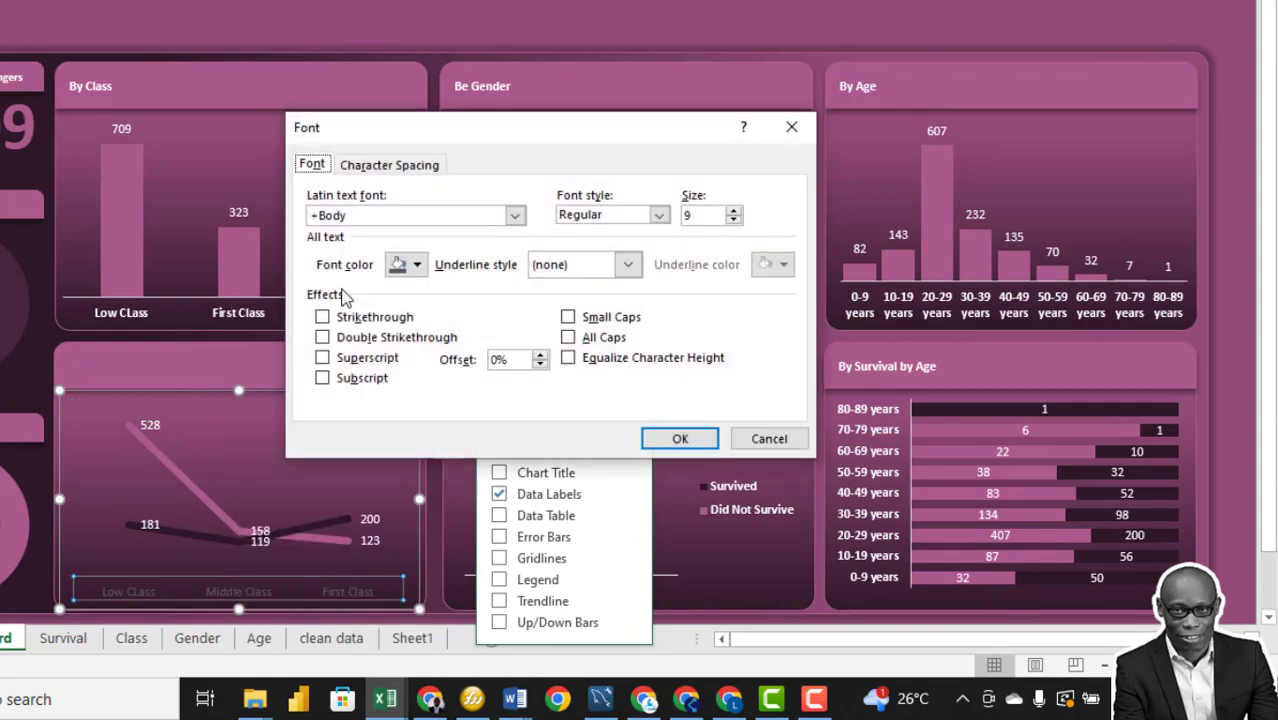
click(418, 265)
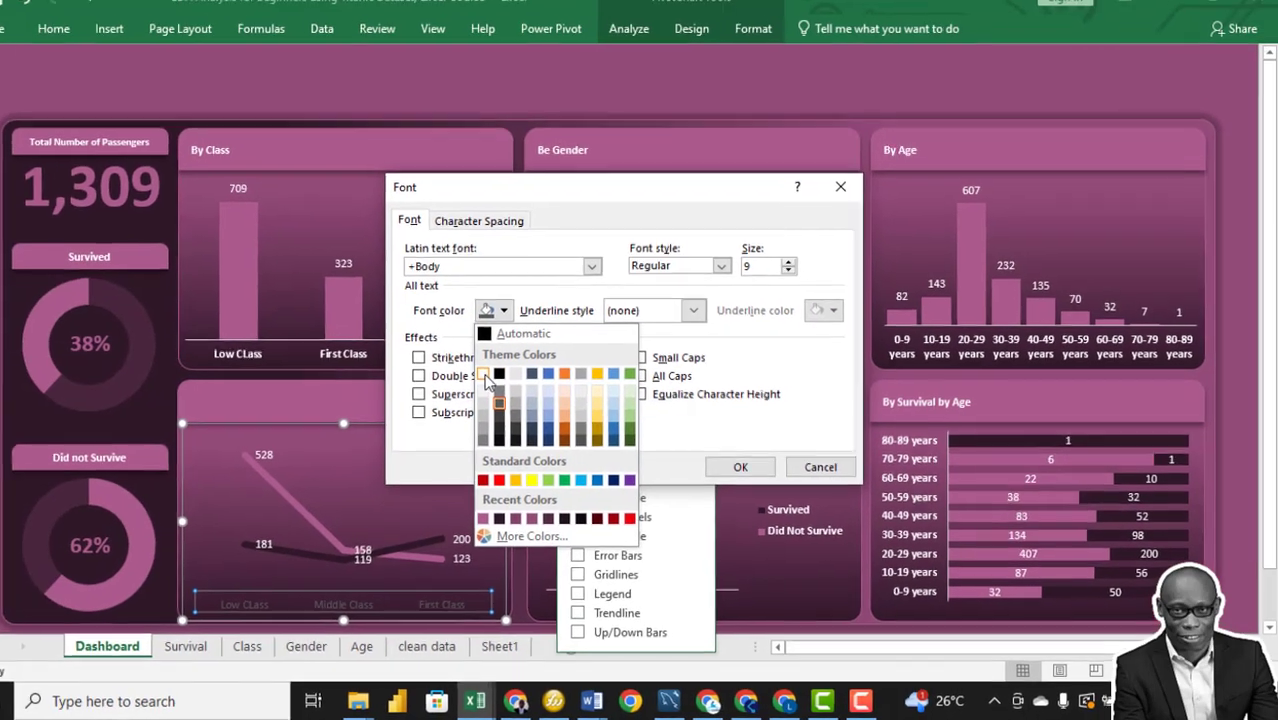
click(702, 215)
click(735, 277)
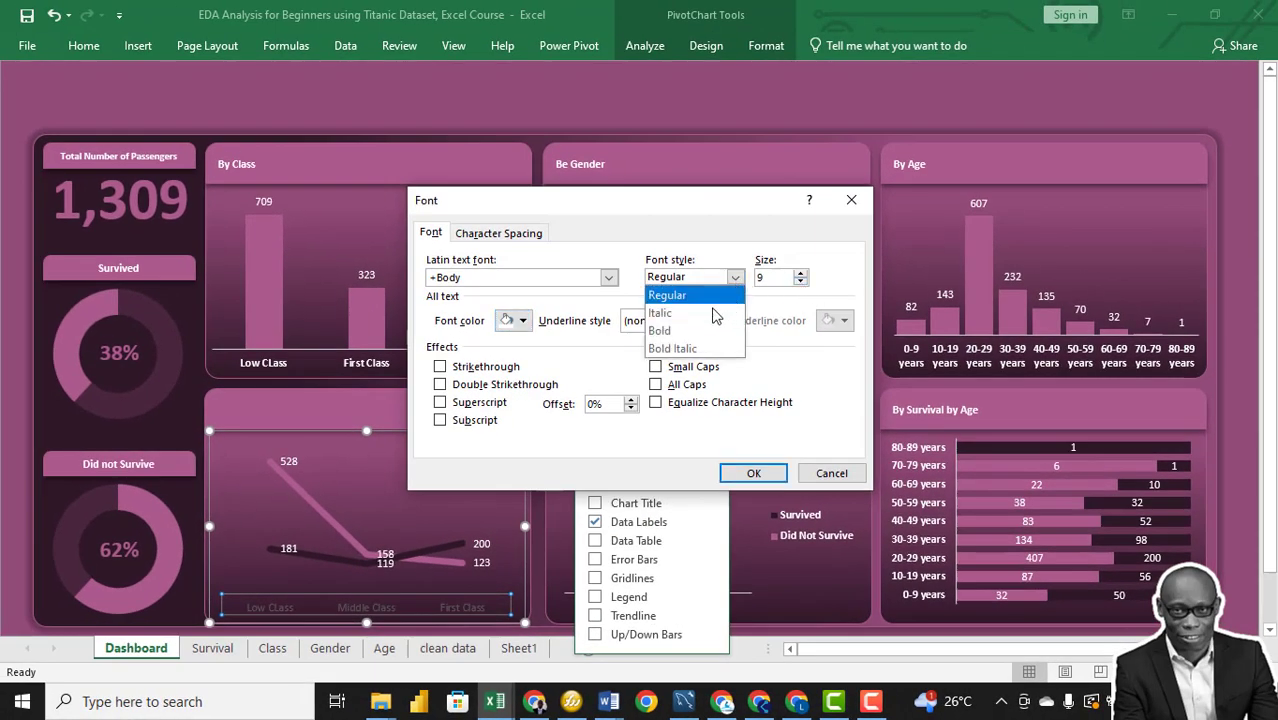